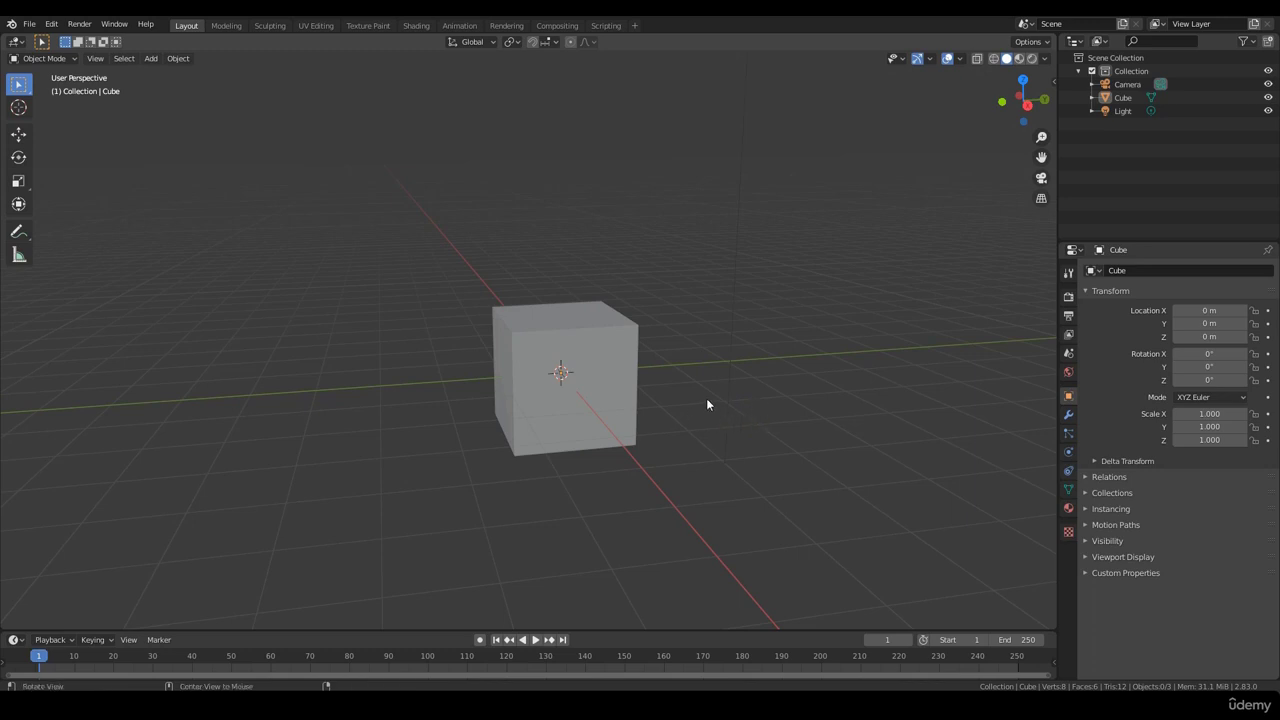
Select the default cube and delete it from the scene.
left_click_drag(709, 477, 706, 444, "alt")
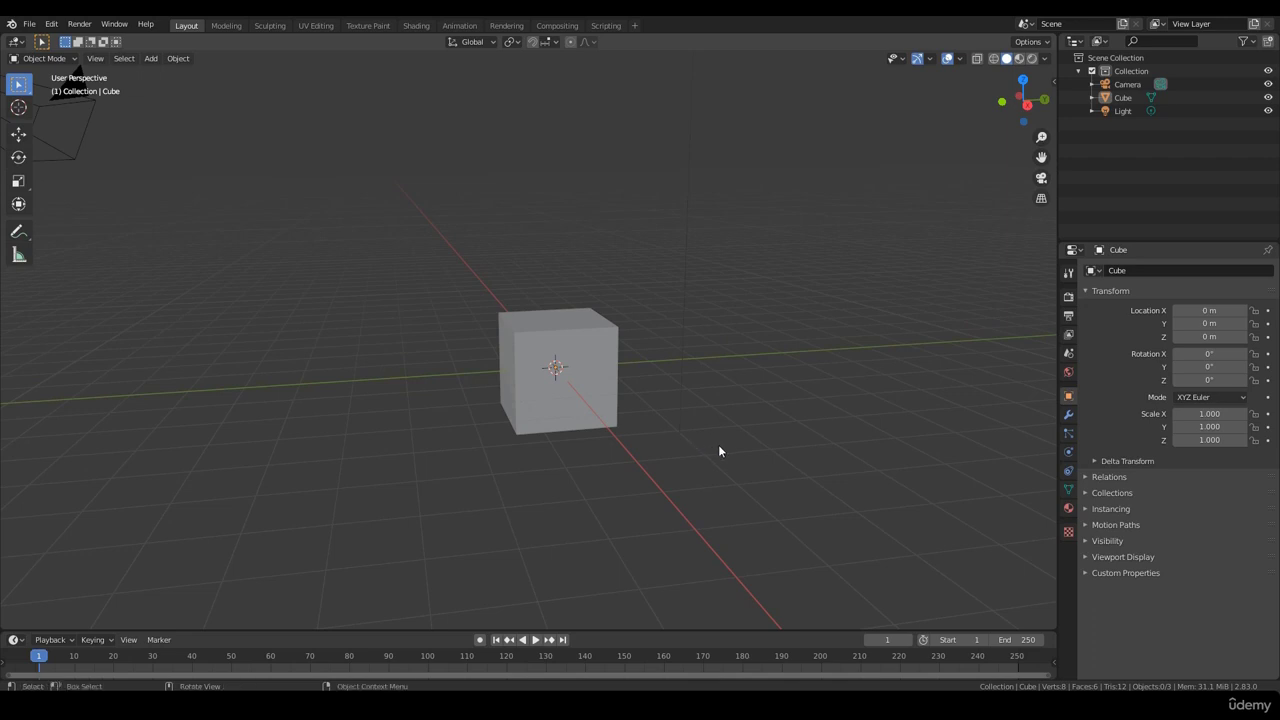
scroll(706, 434, "down", 3)
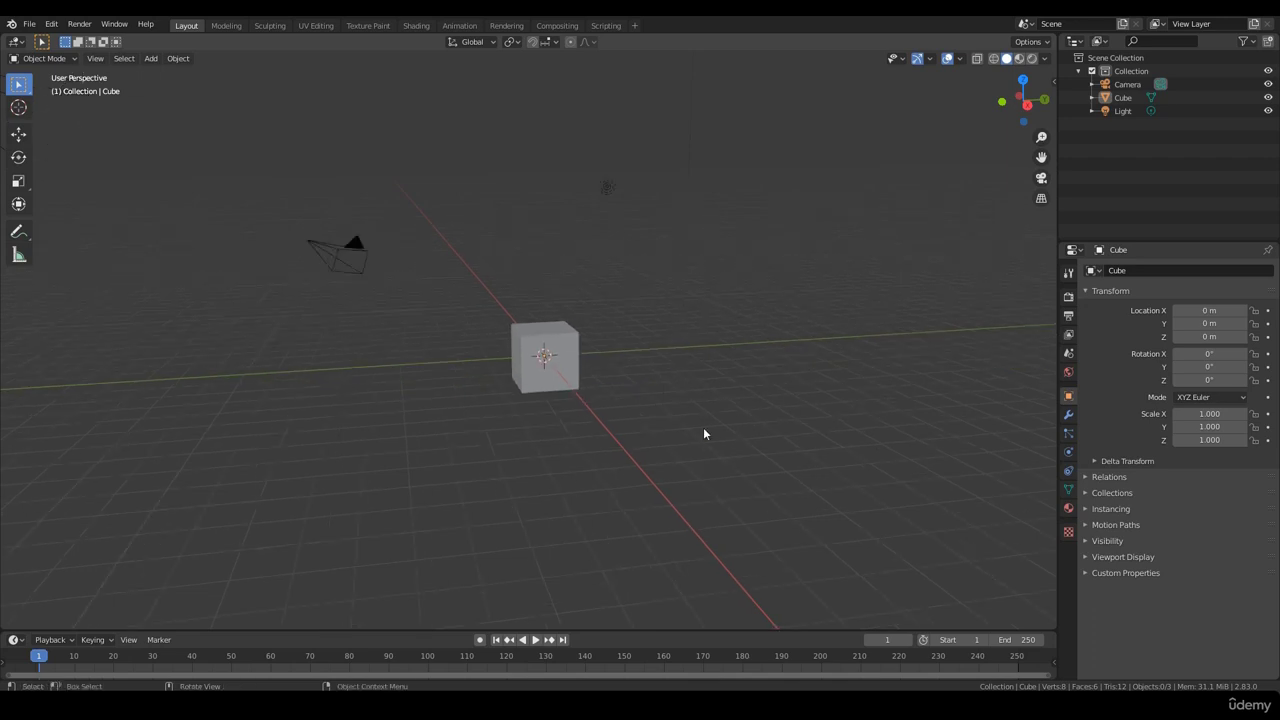
scroll(698, 456, "up", 2)
left_click_drag(698, 456, 605, 400, "alt")
scroll(688, 434, "down", 4)
scroll(660, 428, "down", 3)
left_click(591, 367)
key("x")
left_click(582, 370)
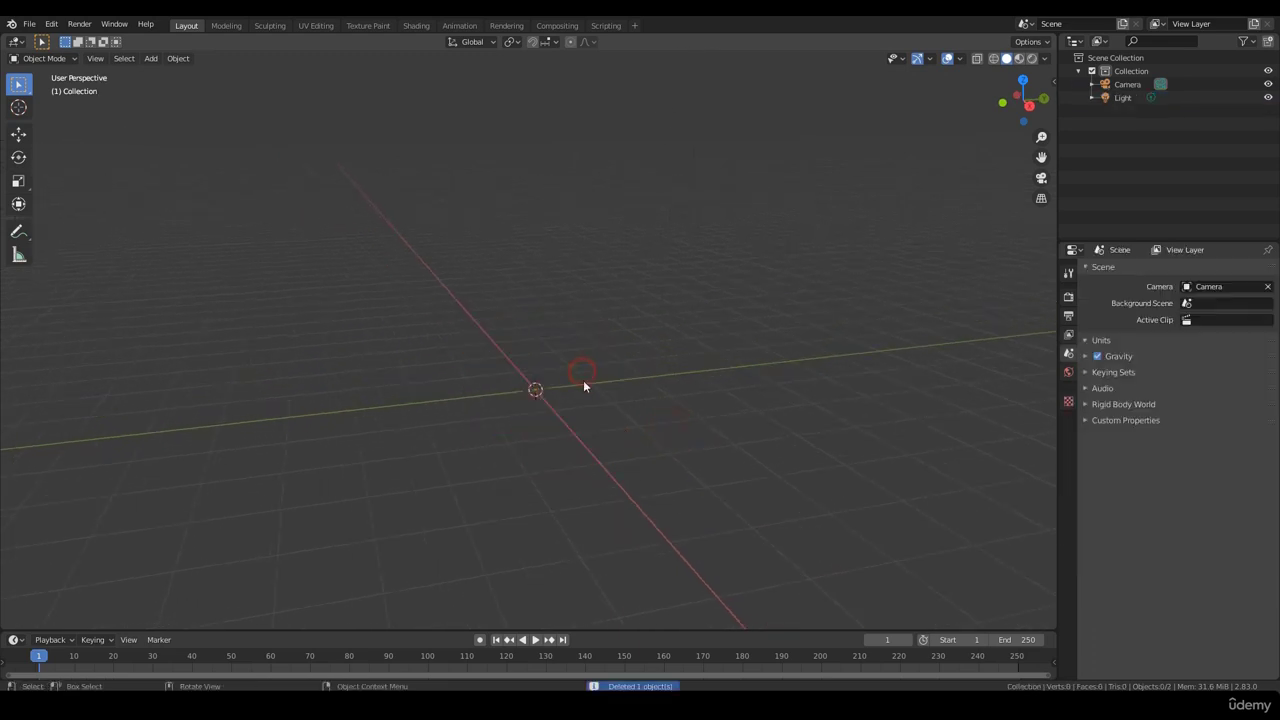
Add a UV sphere at the scene origin and switch it to Sculpt Mode.
key("shift+a")
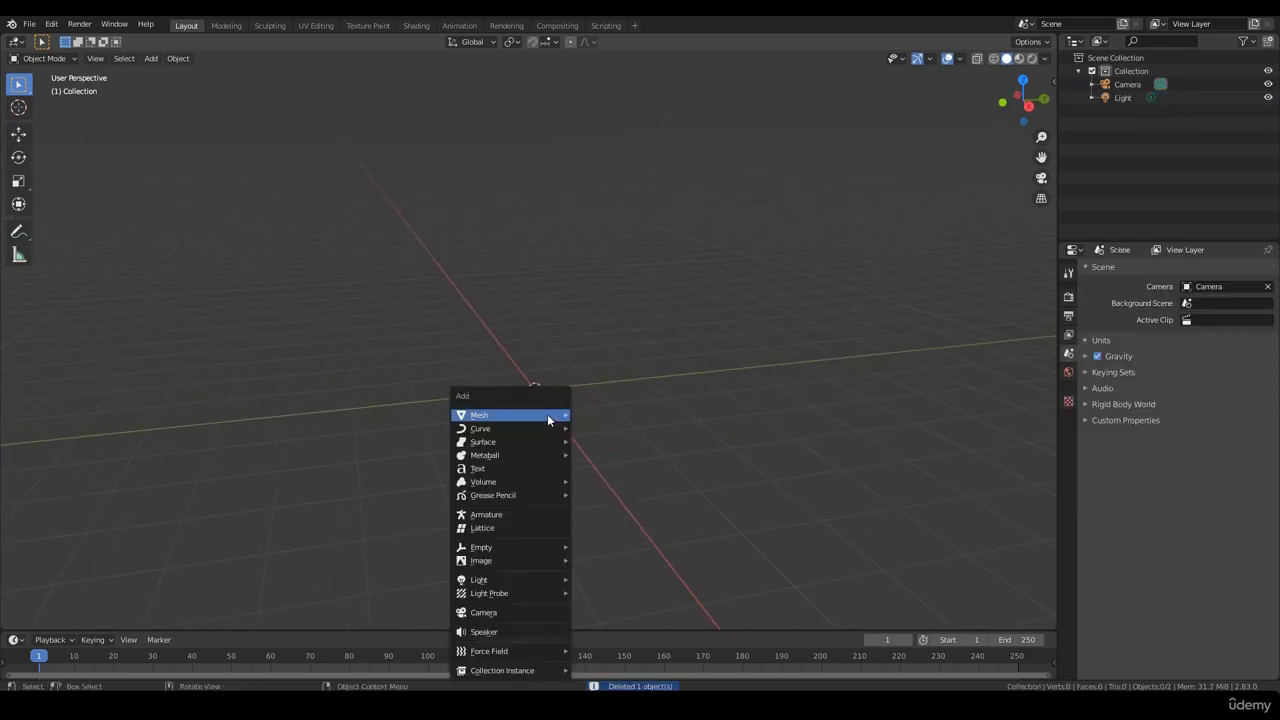
mouse_move(547, 414)
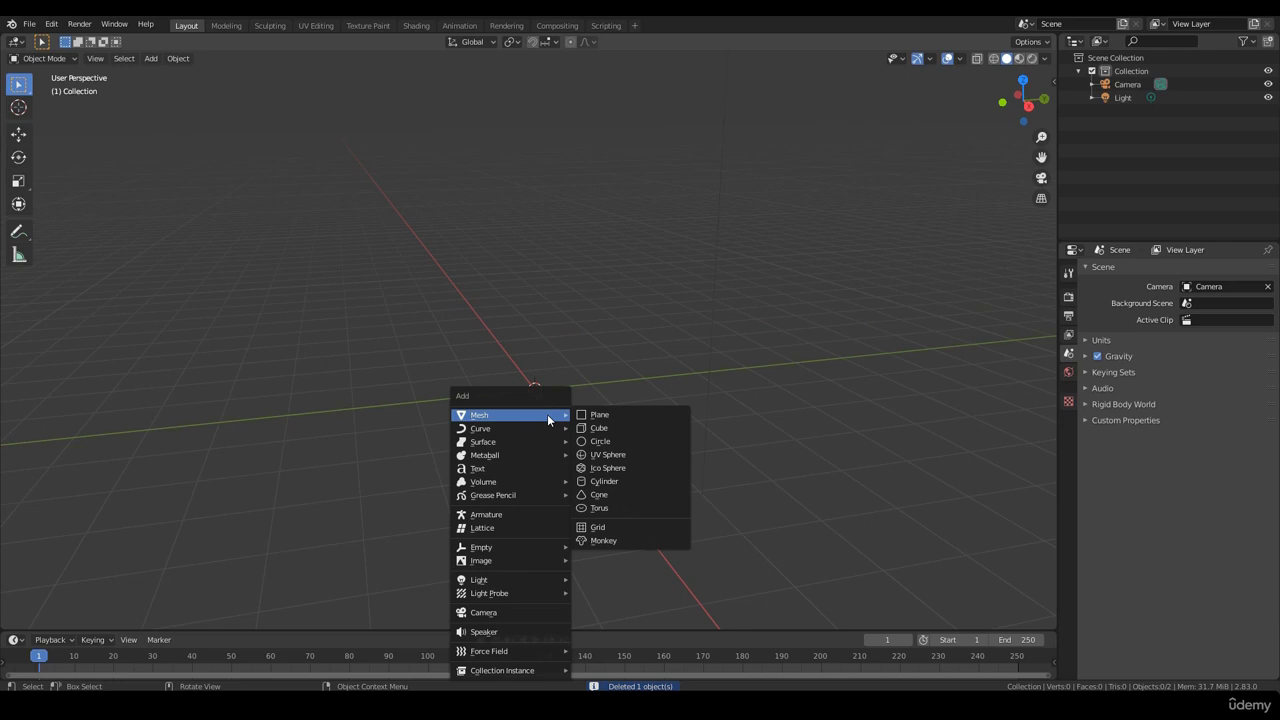
left_click(627, 459)
left_click_drag(597, 420, 545, 431, "alt")
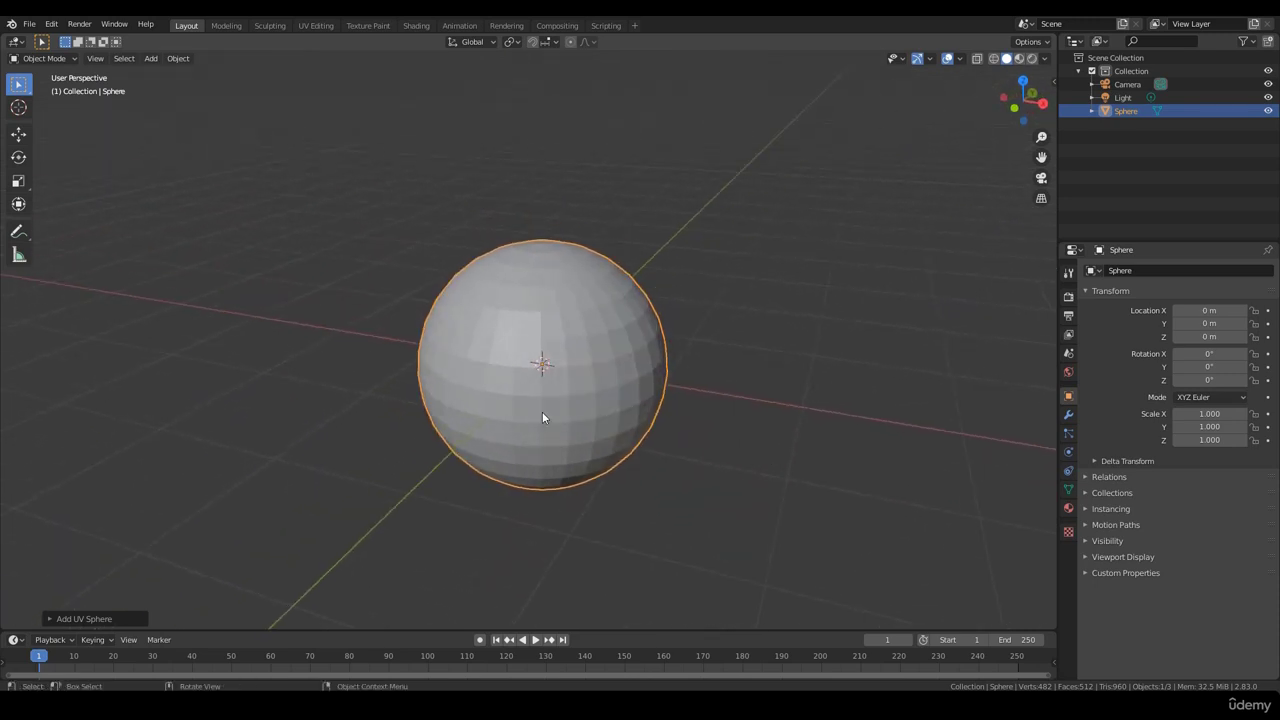
key("ctrl+Tab")
left_click(543, 487)
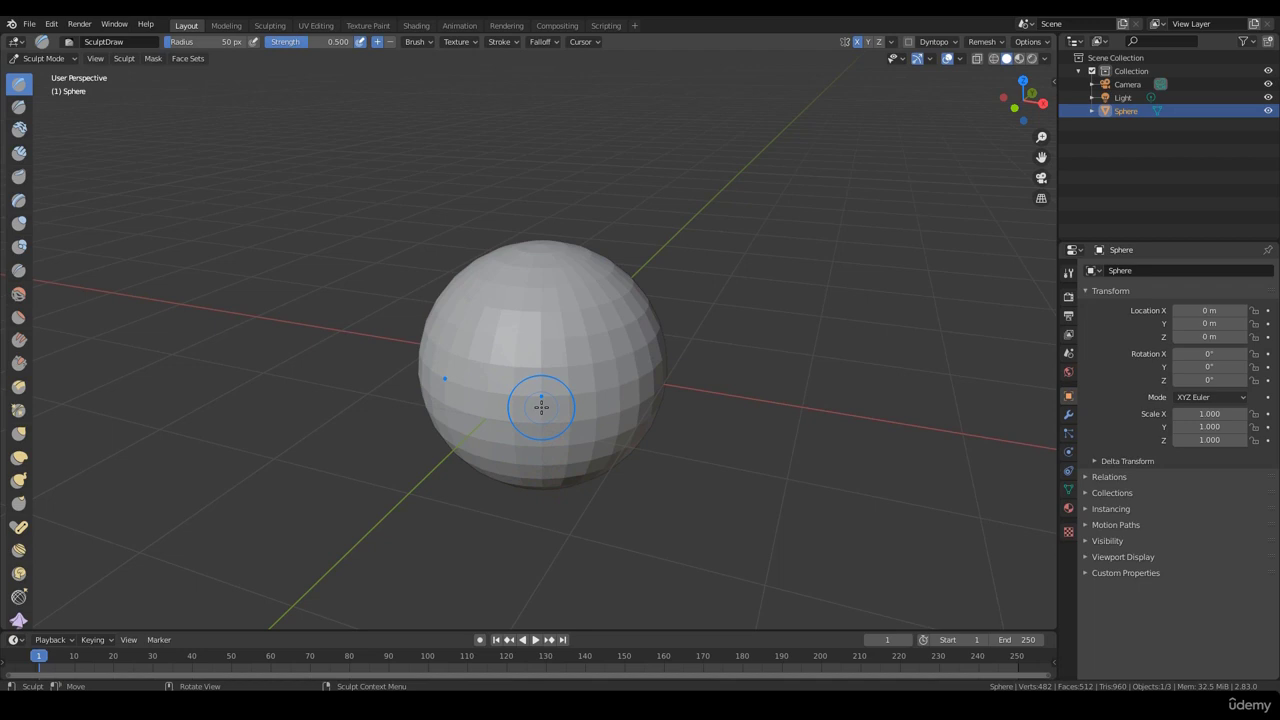
Remesh the sphere with a voxel size of 0.03 m.
left_click(1068, 272)
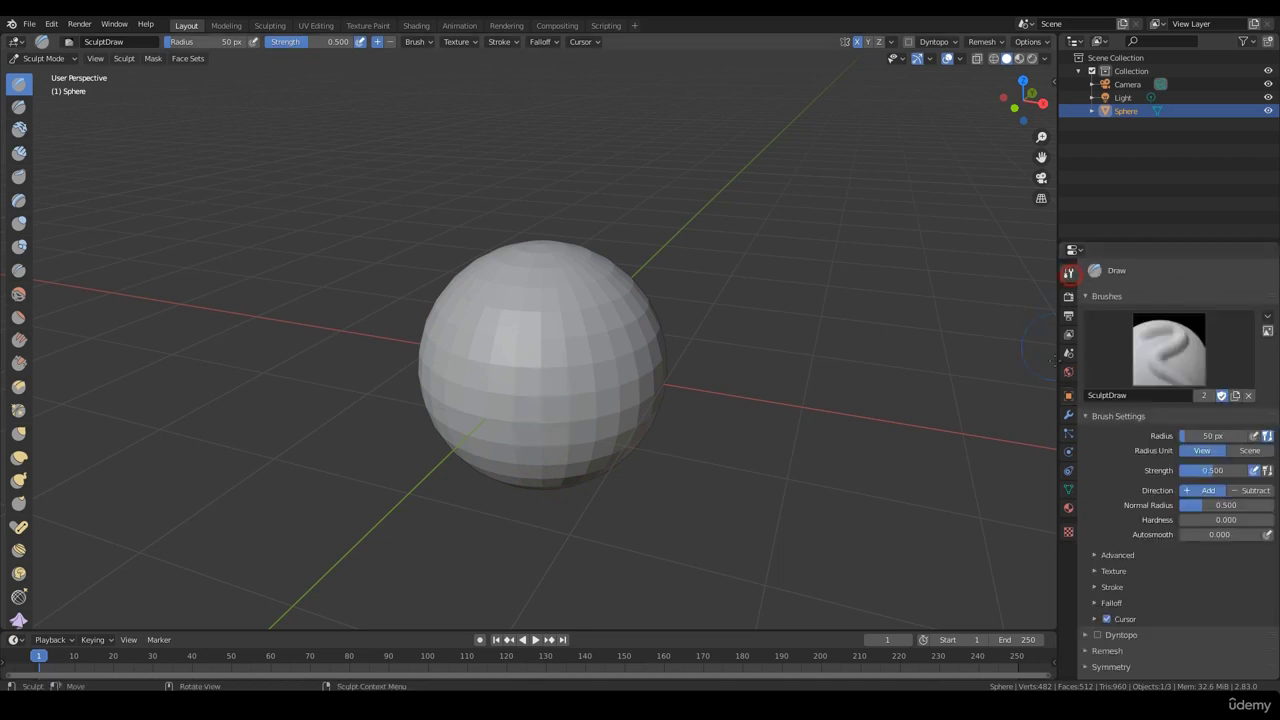
left_click(1107, 651)
scroll(1190, 560, "down", 4)
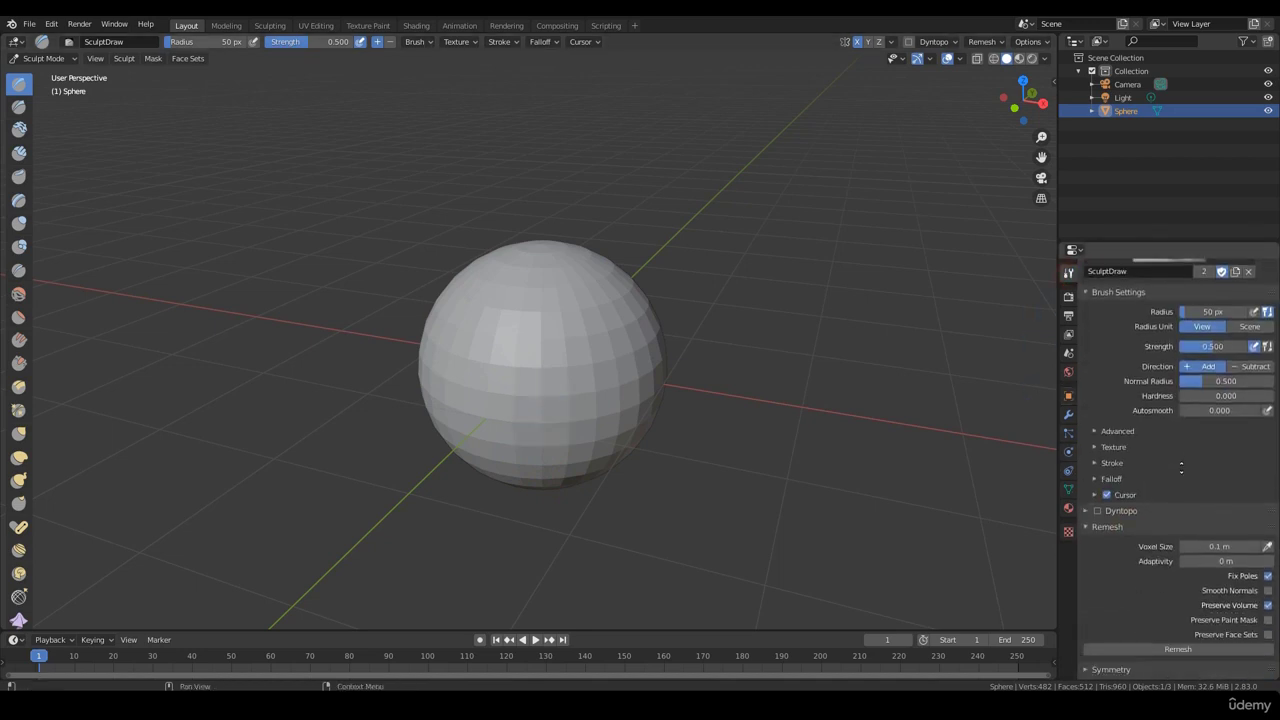
left_click(1216, 517)
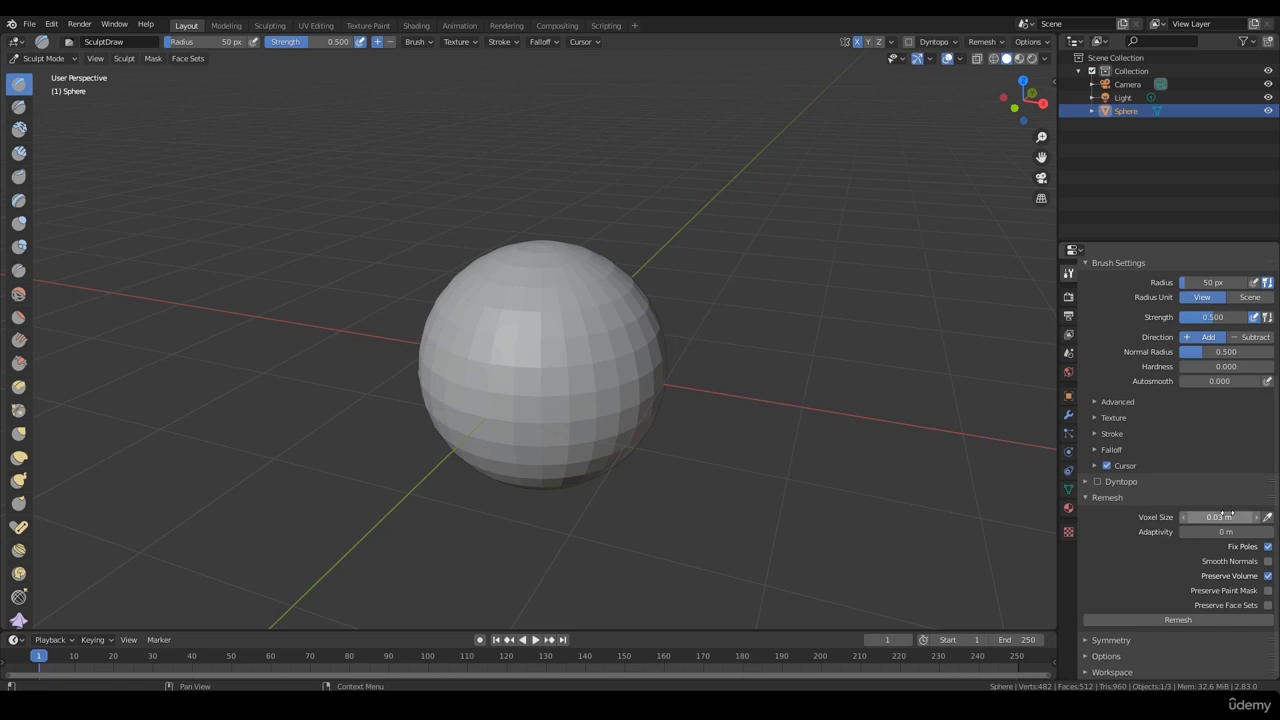
left_click(1196, 619)
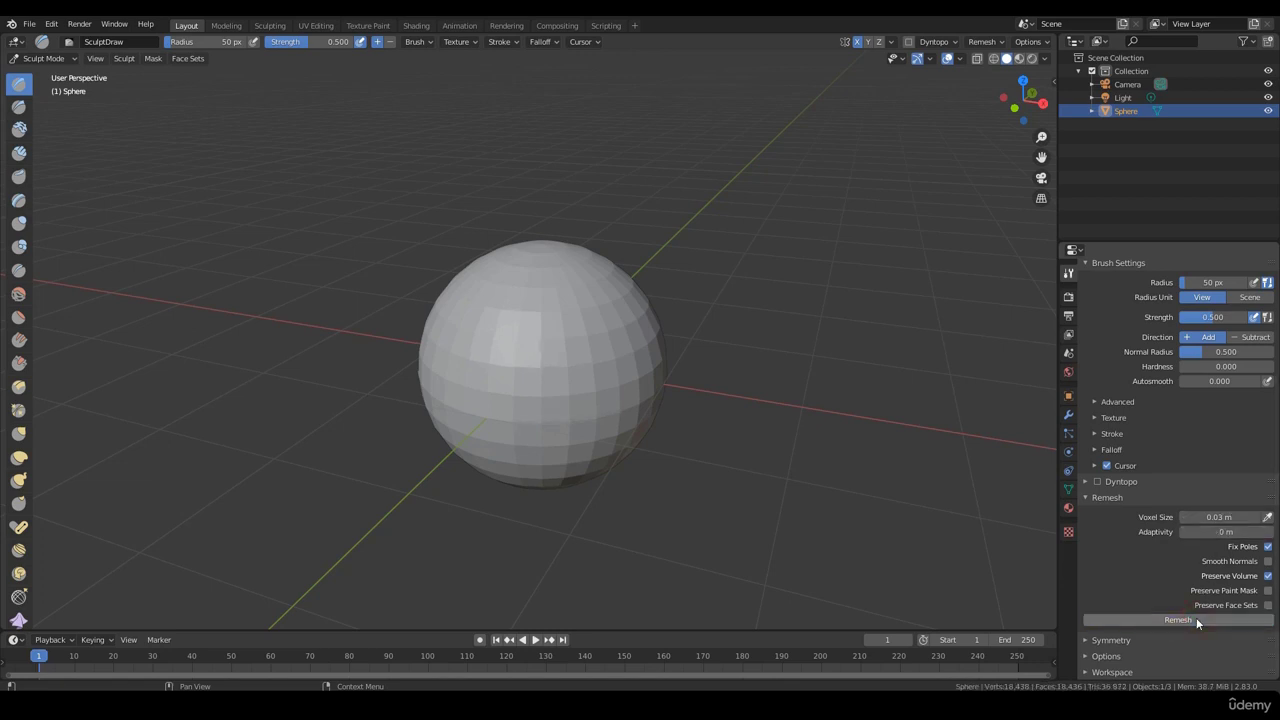
middle_click_drag(690, 450, 760, 477)
Inspect the remeshed sphere's wireframe density in Edit Mode and return to Sculpt Mode.
key("Tab")
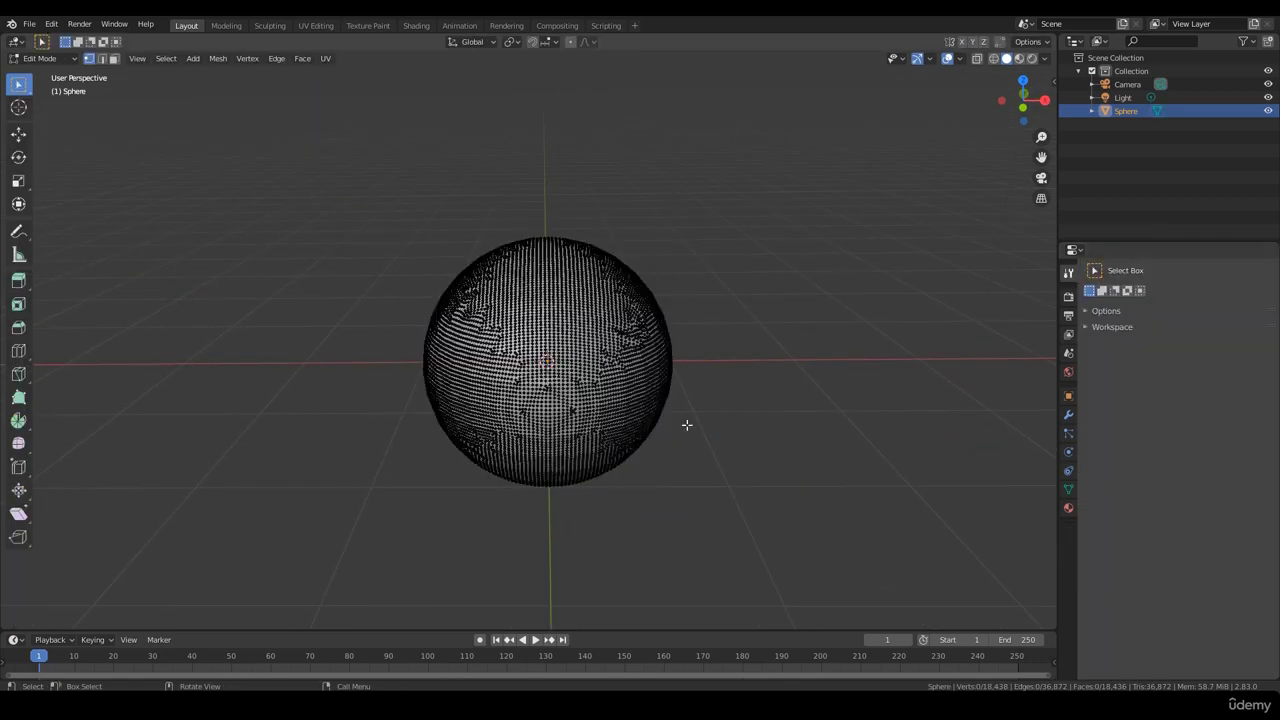
scroll(686, 425, "up", 2)
scroll(811, 466, "up", 2)
key("Tab")
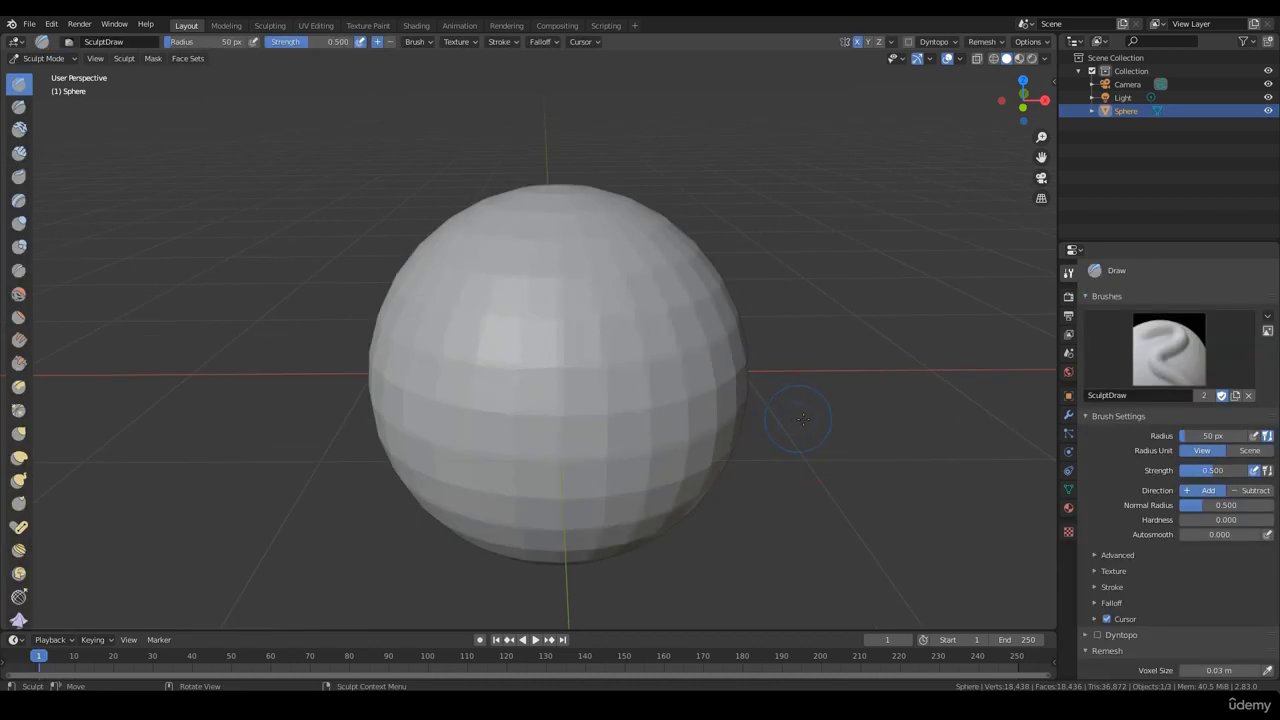
middle_click_drag(802, 419, 804, 431)
scroll(740, 390, "down", 2)
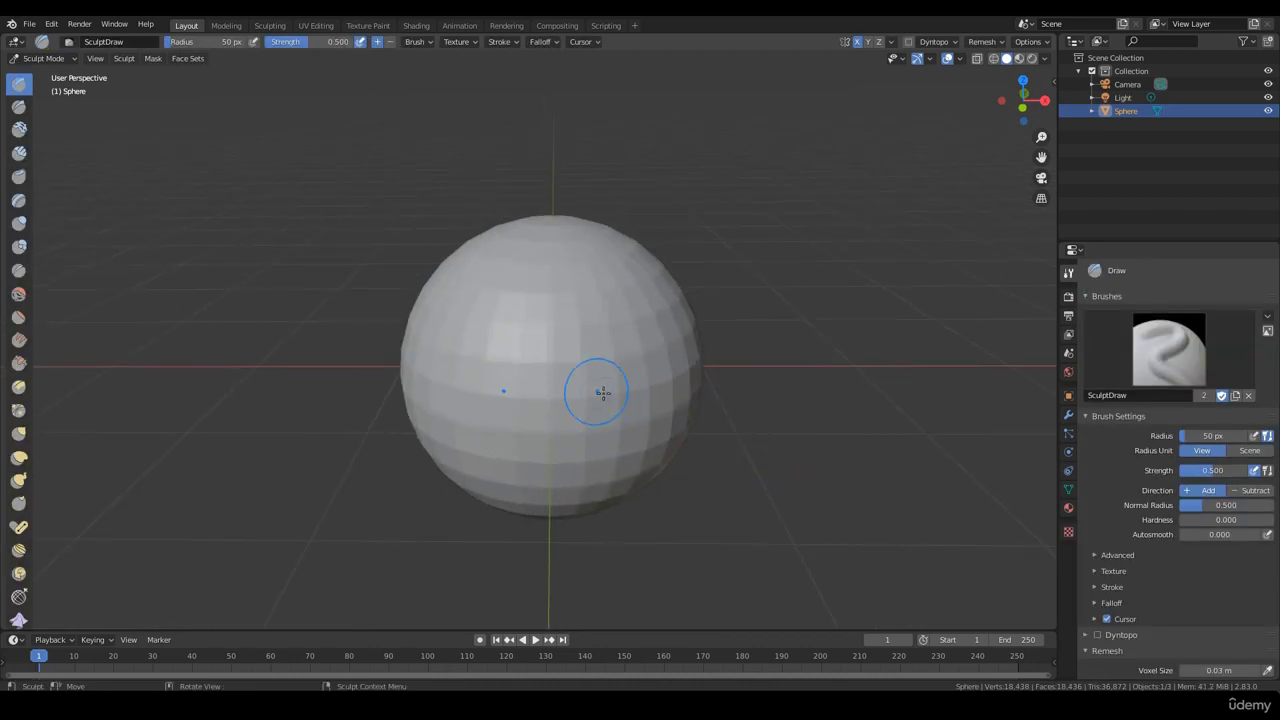
Sculpt mirrored round eye sockets on the front of the sphere using the Clay Strips brush at about 98 px radius.
key("f")
left_click(650, 395)
key("c")
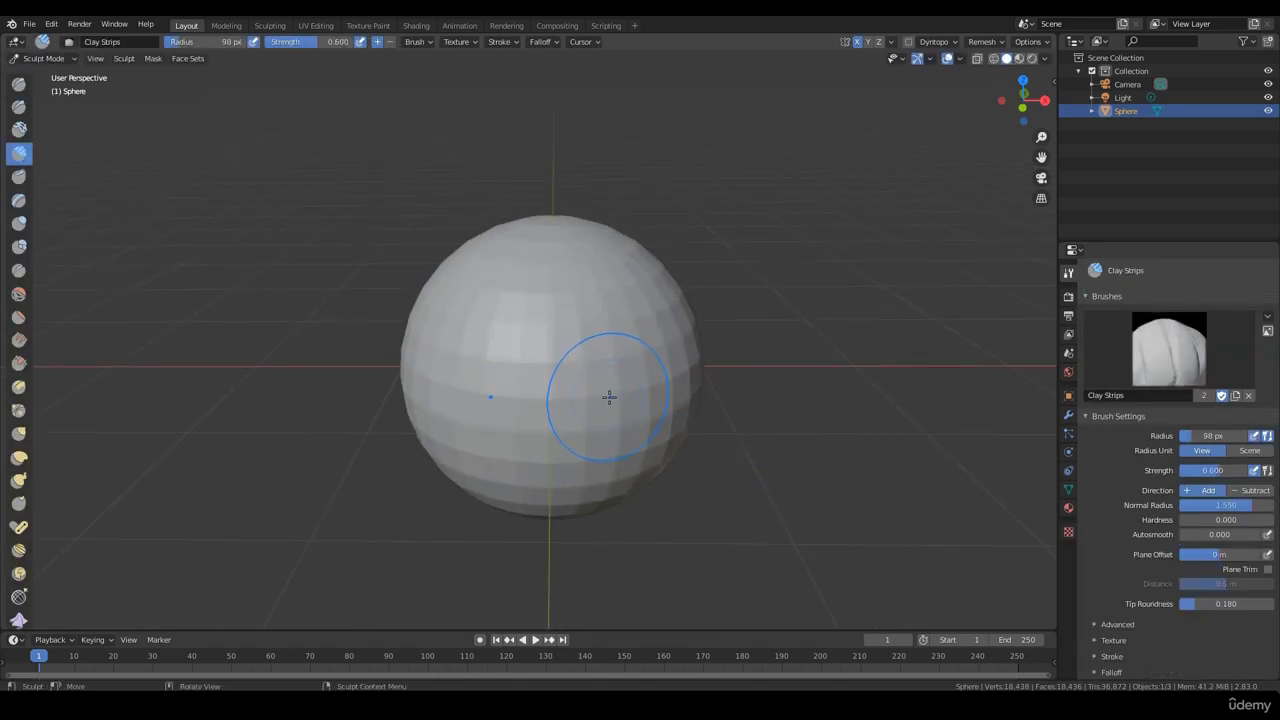
mouse_move(632, 374)
left_mouse_down()
mouse_move(606, 371)
mouse_move(622, 372)
left_mouse_up()
mouse_move(622, 372)
middle_mouse_down()
mouse_move(686, 371)
mouse_move(568, 415)
middle_mouse_up()
Build up a round nose below and between the eyes with Clay Strips at about 79 px radius.
left_click(569, 415)
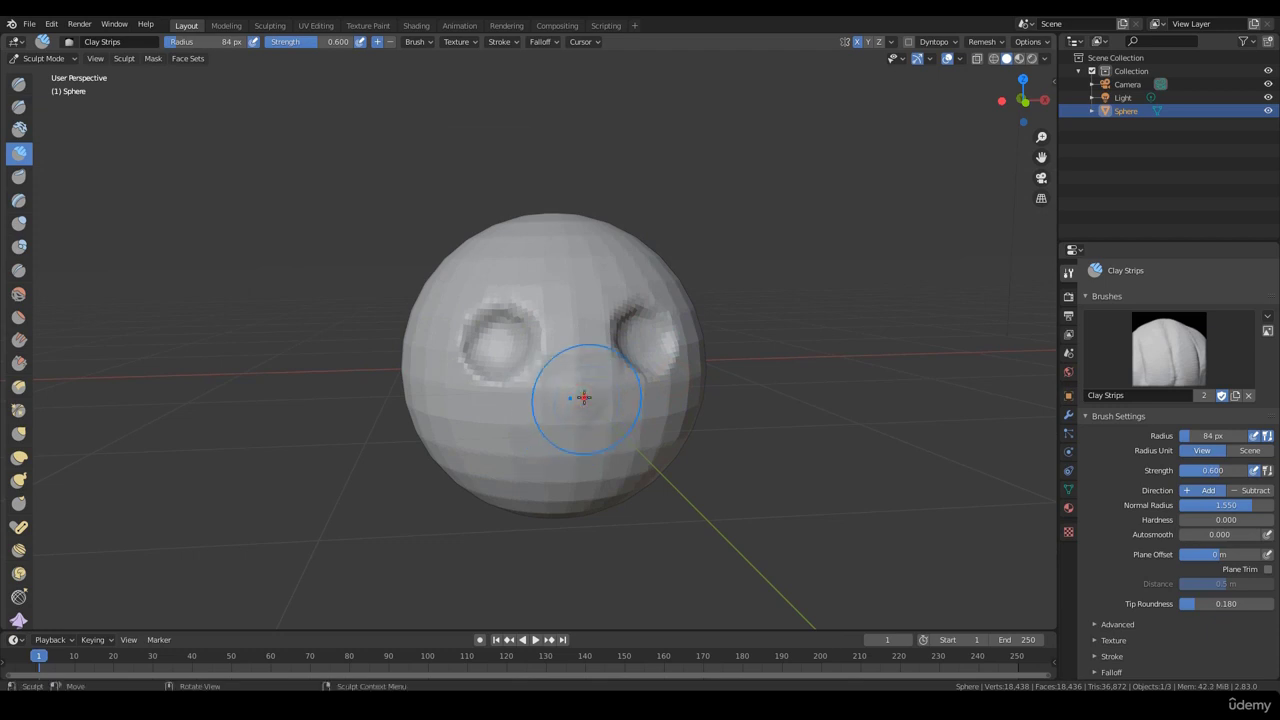
left_click_drag(570, 415, 573, 416)
left_click_drag(573, 416, 585, 402)
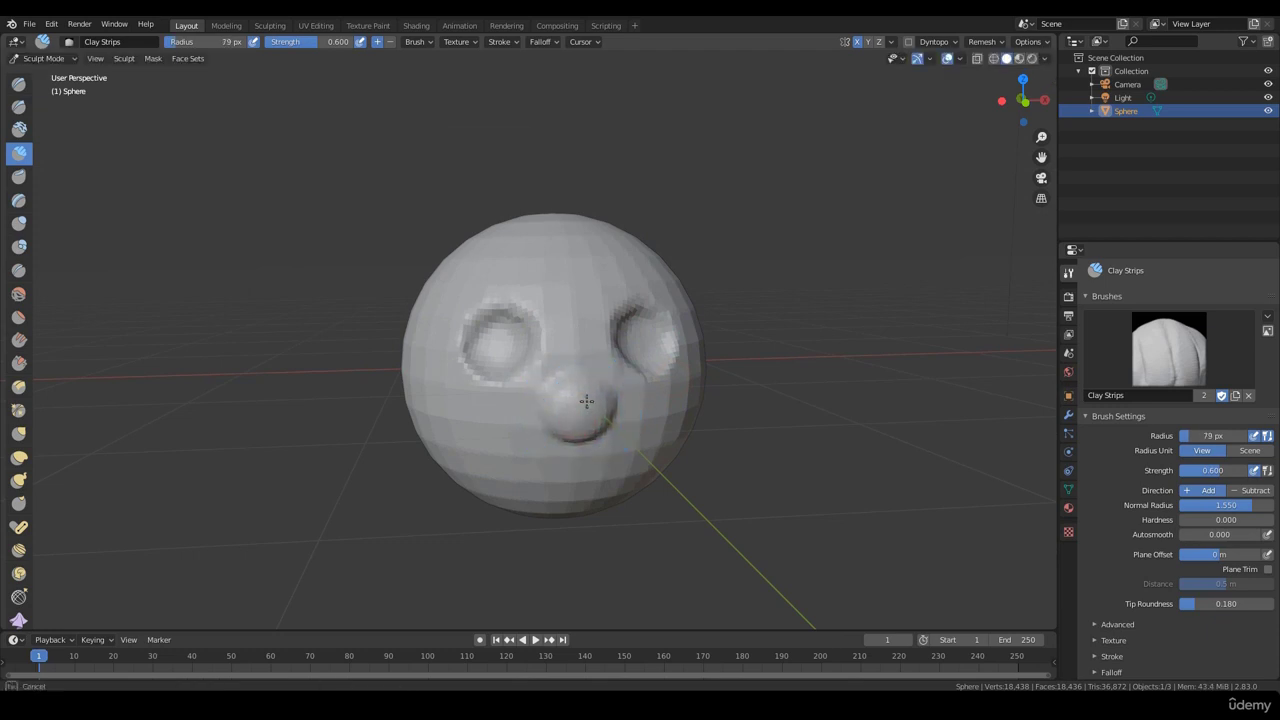
Sculpt a mouth with lips under the nose using Clay Strips at radii of about 25 px and 33 px.
middle_click_drag(586, 400, 617, 427)
key("f")
left_click(517, 437)
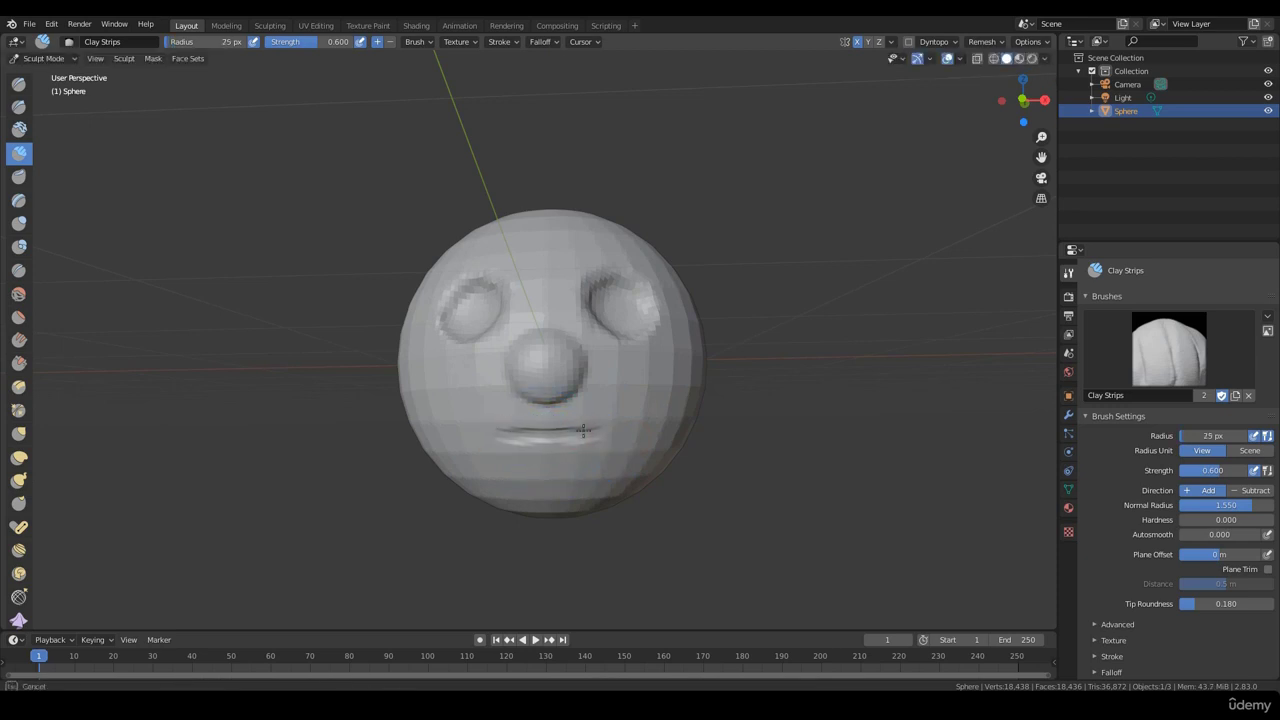
middle_click_drag(613, 436, 566, 426)
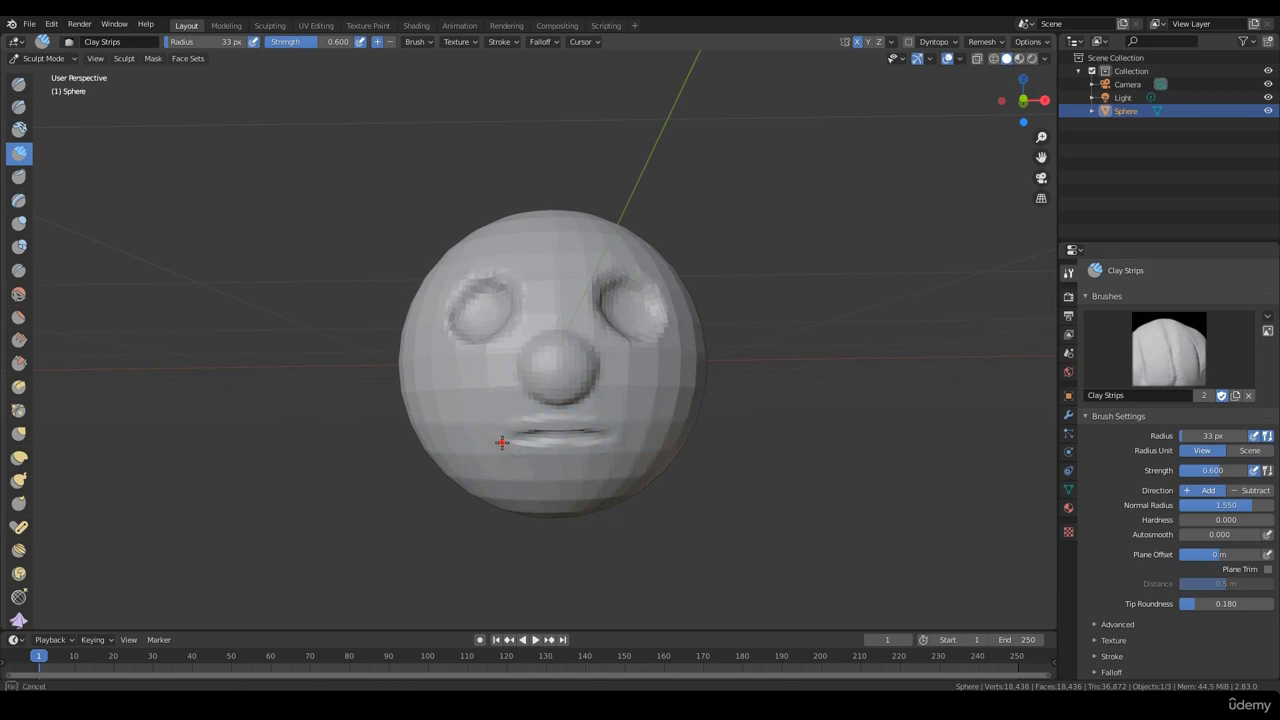
Remesh the sculpted head again at the 0.03 m voxel size.
mouse_move(649, 433)
middle_mouse_down()
mouse_move(766, 449)
mouse_move(849, 443)
mouse_move(845, 420)
mouse_move(820, 430)
mouse_move(872, 433)
mouse_move(789, 449)
mouse_move(831, 454)
mouse_move(843, 437)
mouse_move(831, 469)
mouse_move(837, 443)
mouse_move(809, 457)
mouse_move(795, 438)
mouse_move(829, 466)
mouse_move(846, 457)
mouse_move(846, 489)
mouse_move(835, 442)
mouse_move(826, 457)
mouse_move(814, 433)
mouse_move(831, 440)
mouse_move(807, 444)
middle_mouse_up()
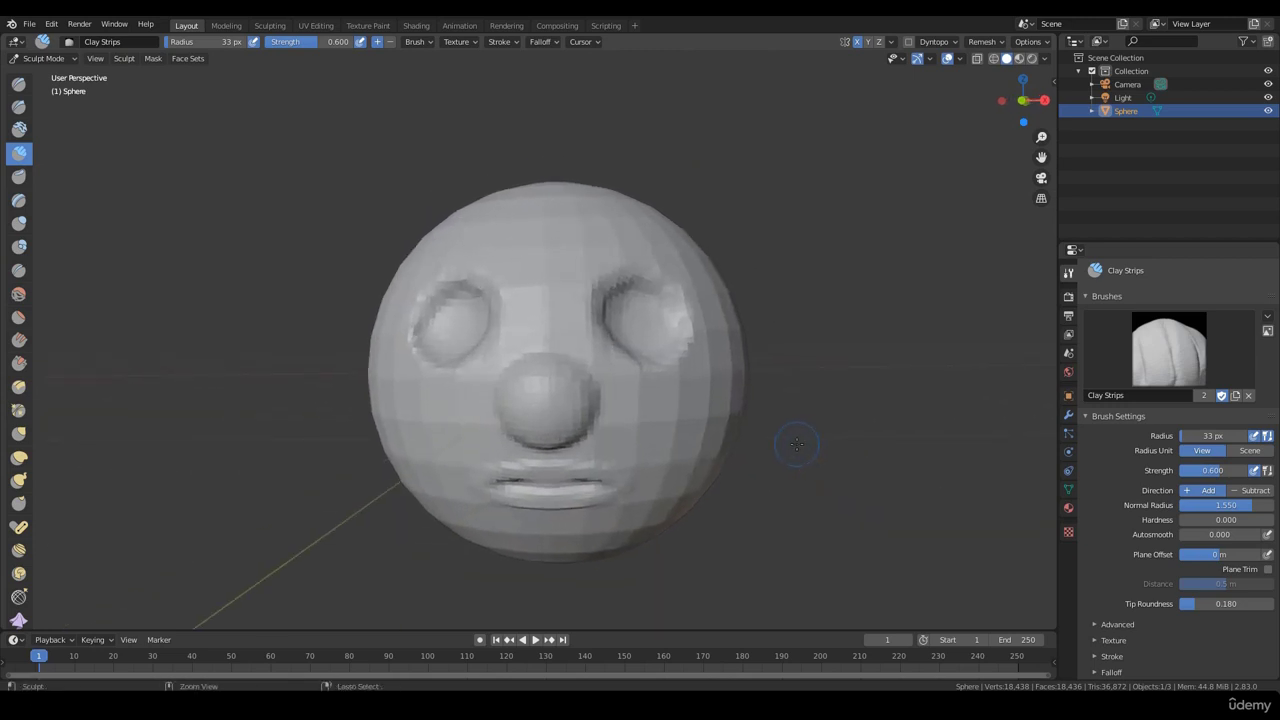
middle_click_drag(849, 503, 849, 500)
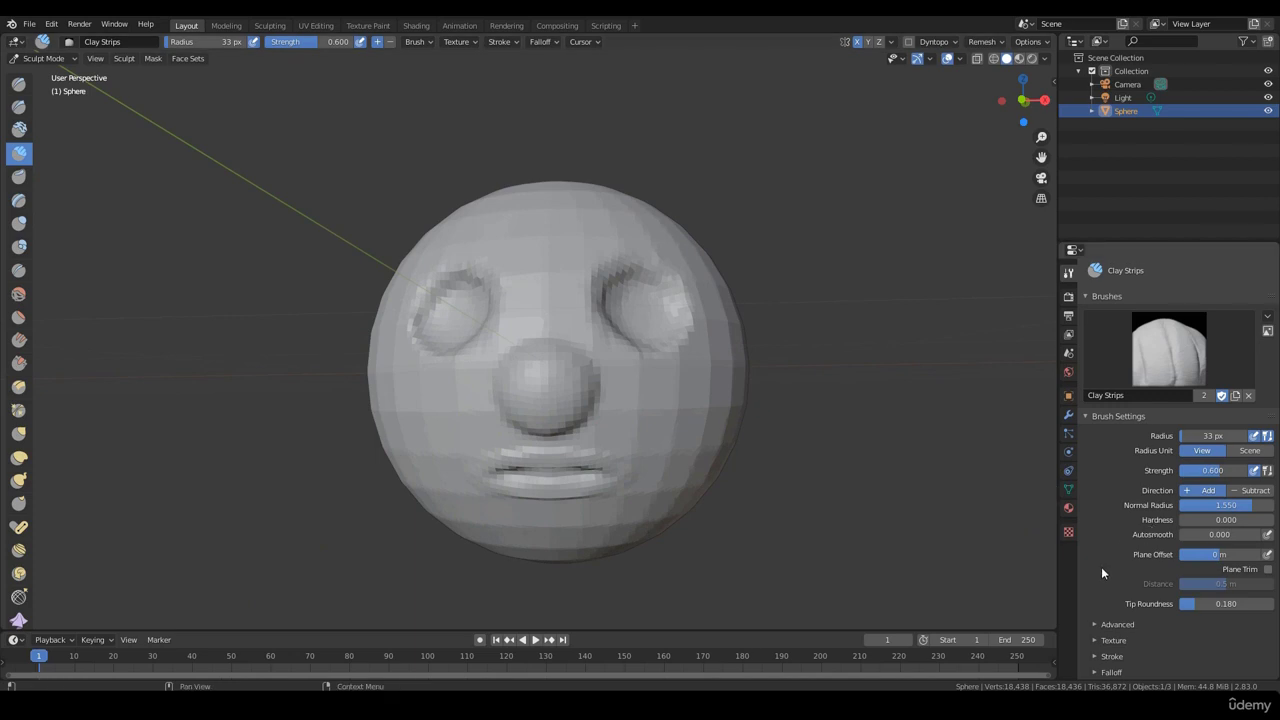
scroll(1101, 566, "down", 6)
left_click(1166, 620)
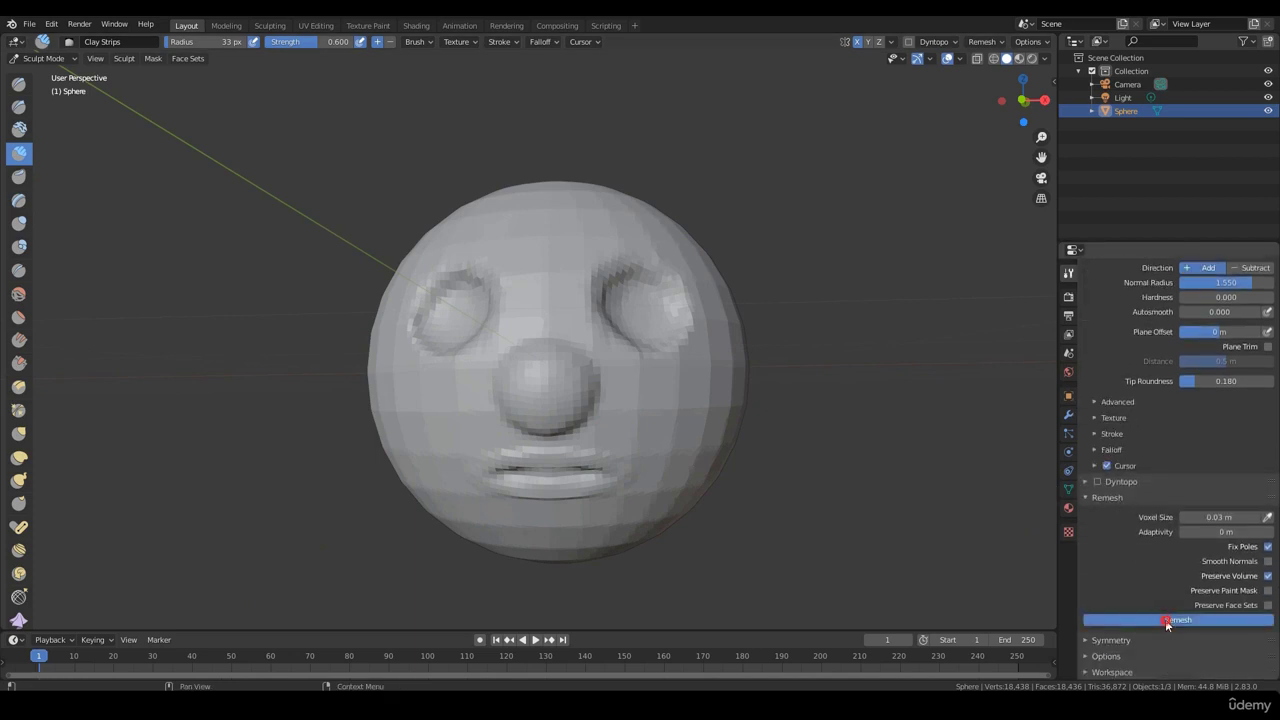
Enlarge the brush radius to about 118 px and smooth the eyes, face, sides and back of the head.
key("KP_3")
mouse_move(773, 503)
middle_mouse_down()
mouse_move(771, 523)
mouse_move(740, 430)
middle_mouse_up()
key("f")
left_click(766, 360)
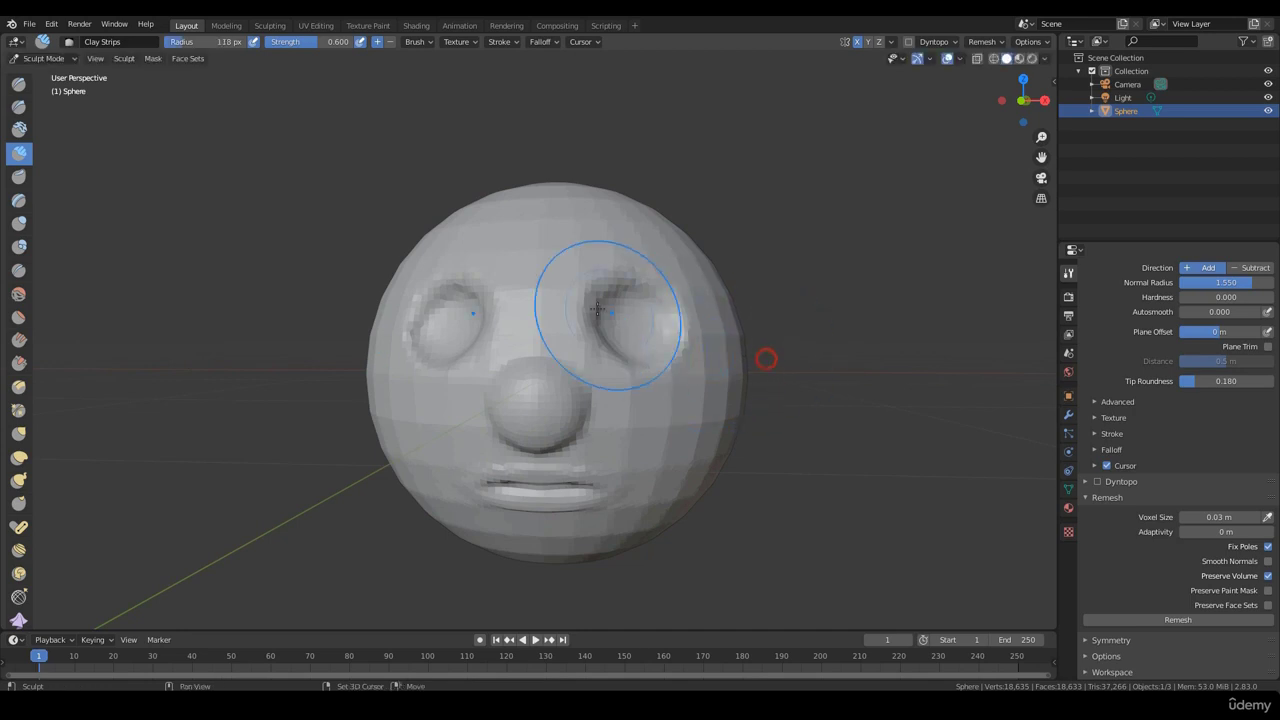
mouse_move(609, 309)
left_mouse_down("shift")
mouse_move(397, 423)
mouse_move(660, 383)
mouse_move(400, 286)
left_mouse_up("shift")
middle_click_drag(400, 286, 602, 336)
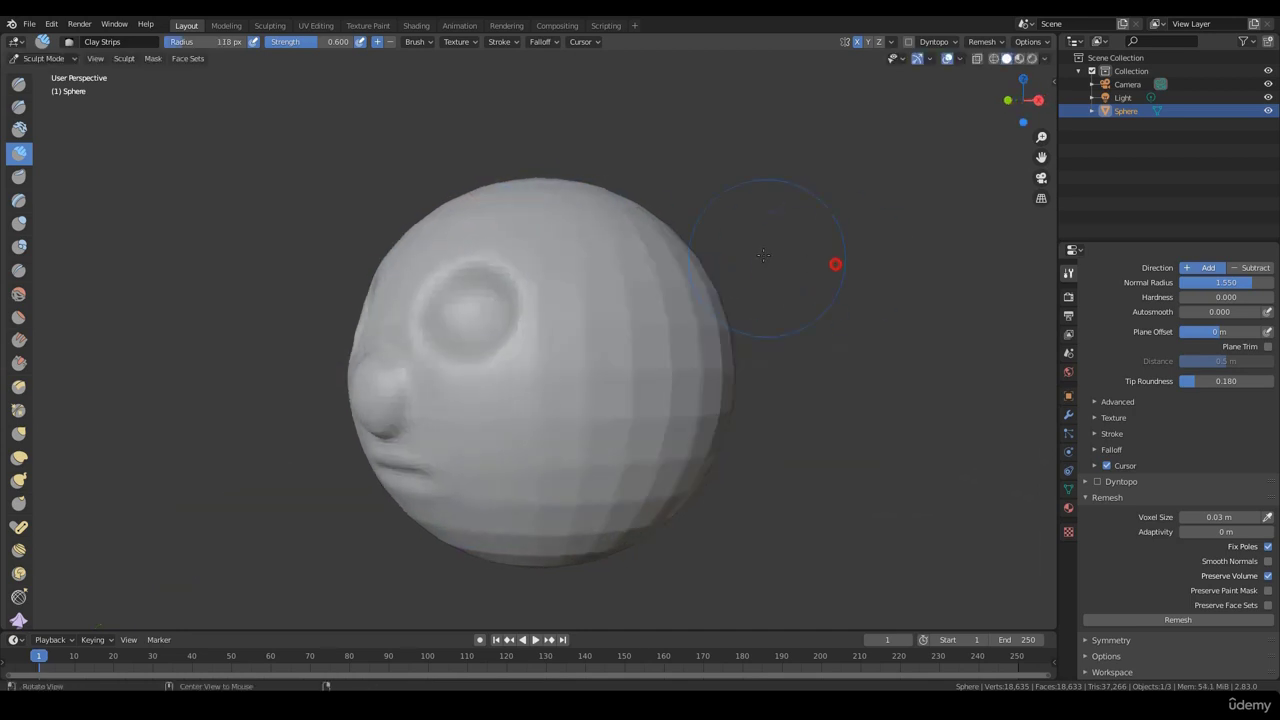
middle_click_drag(797, 346, 594, 243)
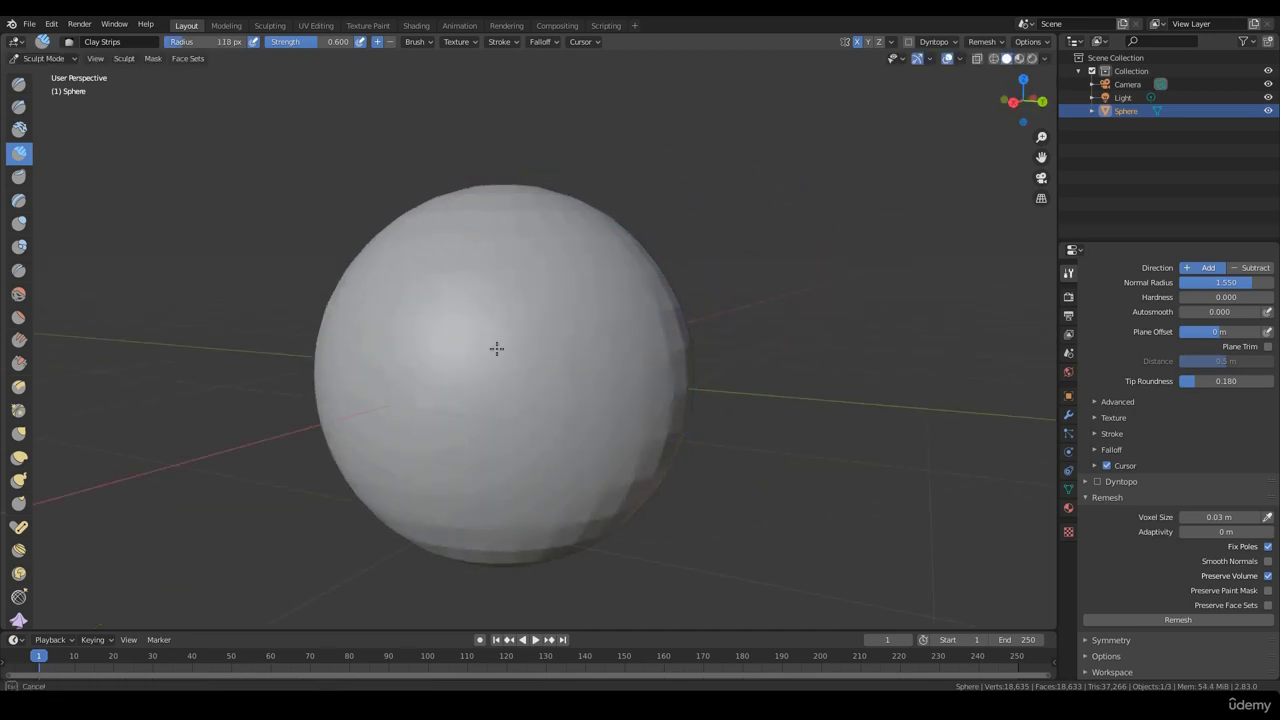
middle_click_drag(494, 349, 714, 380)
middle_click_drag(493, 502, 730, 427)
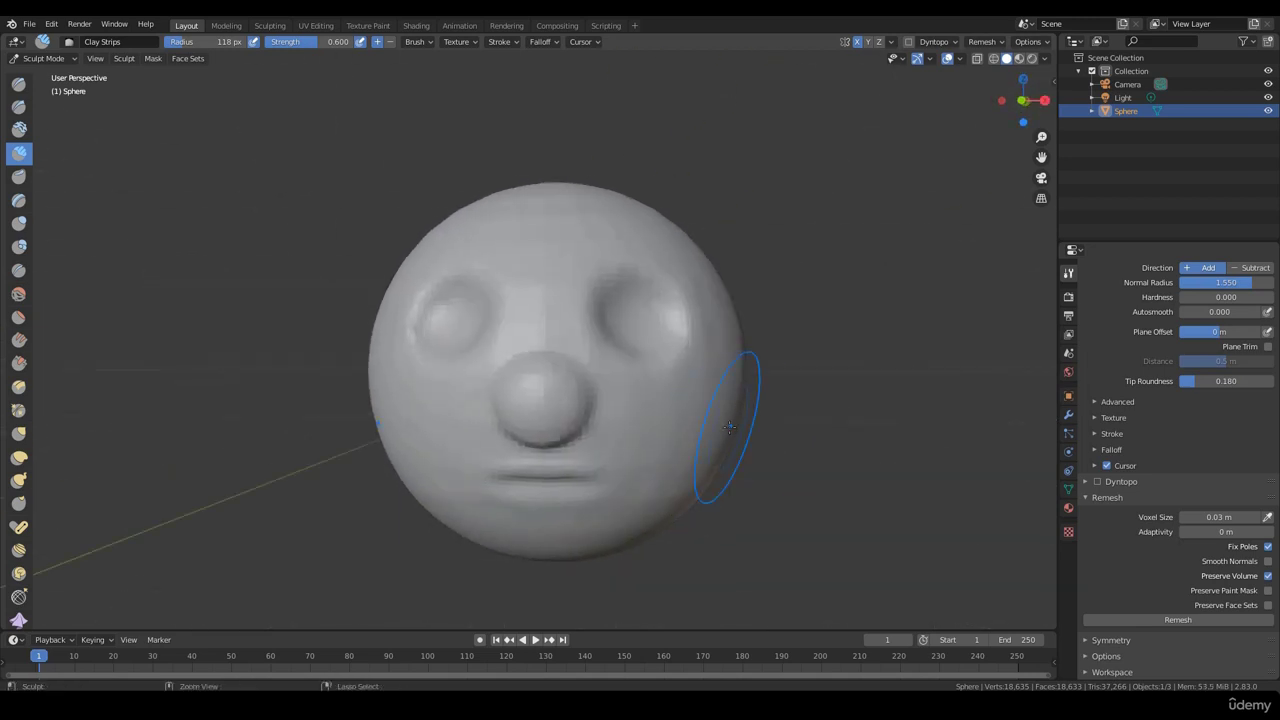
Switch to Object Mode, deselect the head and examine the smoothed sculpt.
key("ctrl+Tab")
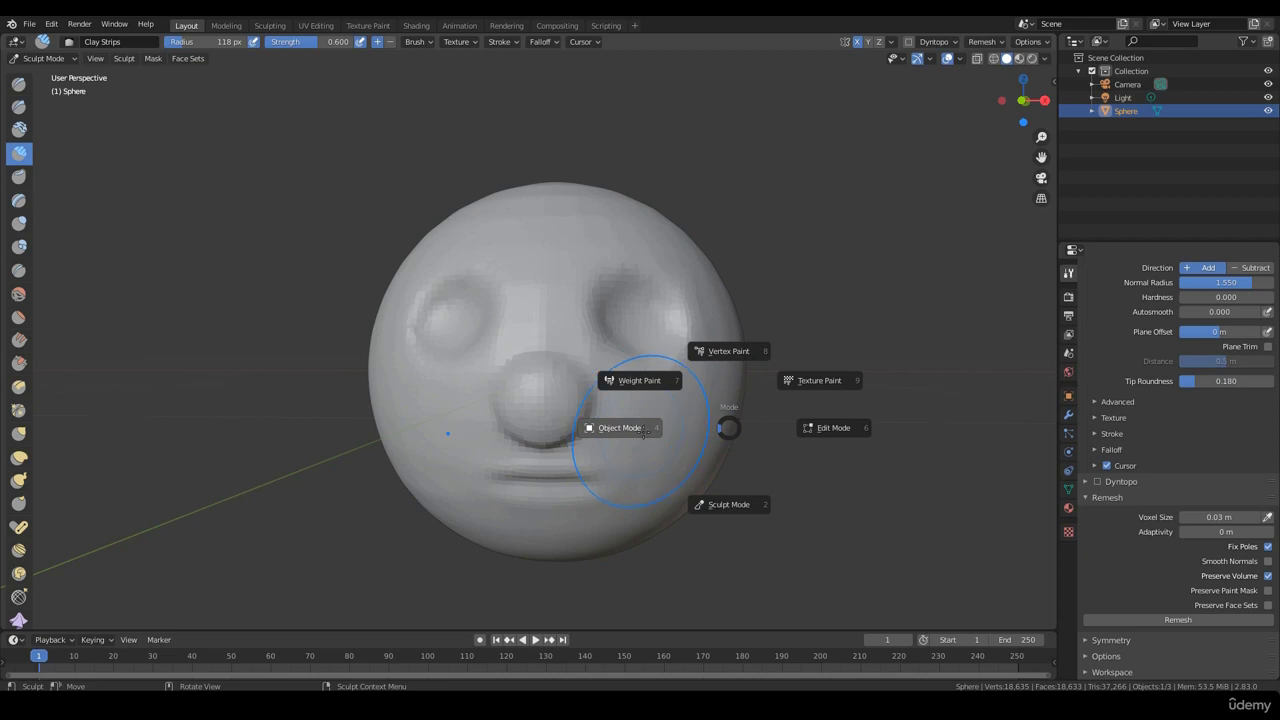
left_click(643, 432)
mouse_move(840, 457)
middle_mouse_down()
mouse_move(734, 463)
mouse_move(843, 480)
middle_mouse_up()
left_click(836, 466)
scroll(830, 466, "up", 1)
scroll(811, 480, "down", 1)
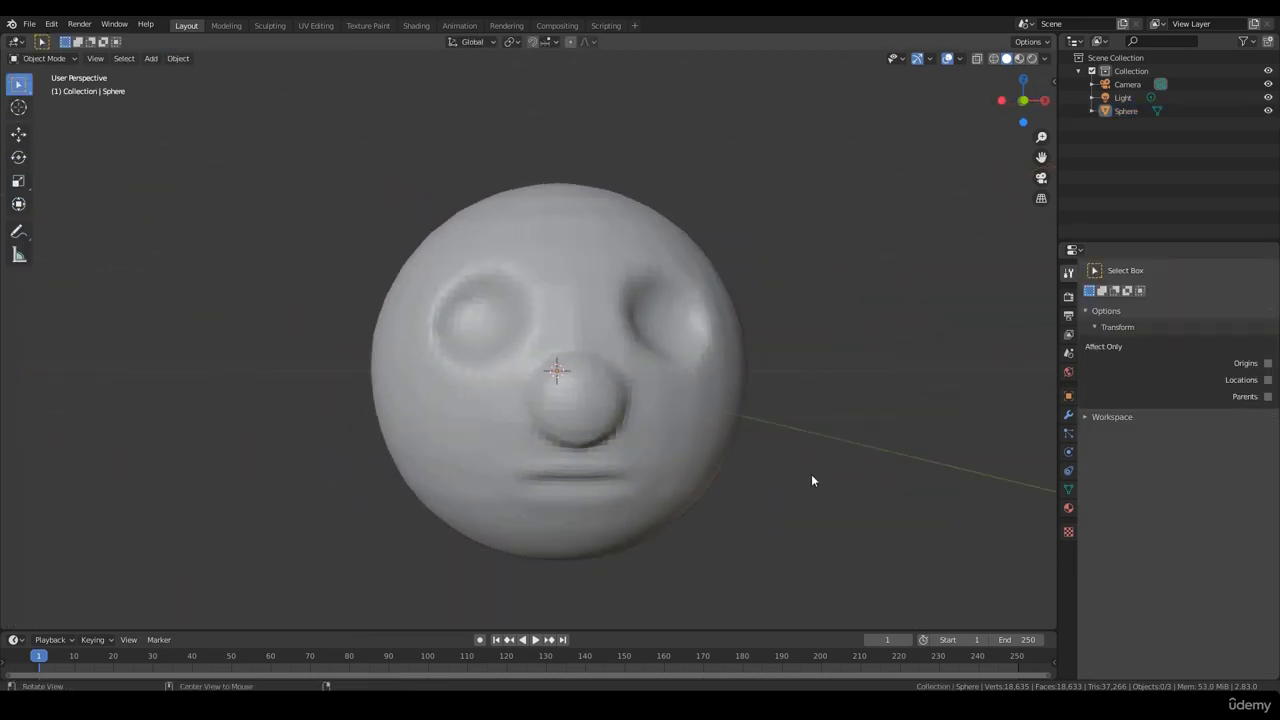
left_click_drag(812, 475, 823, 449, "alt")
scroll(805, 477, "up", 2)
scroll(827, 489, "down", 2)
scroll(720, 448, "up", 1)
Enter Edit Mode on the head and examine the mesh topology around the eyes and nose.
left_click(720, 448)
scroll(720, 448, "up", 1)
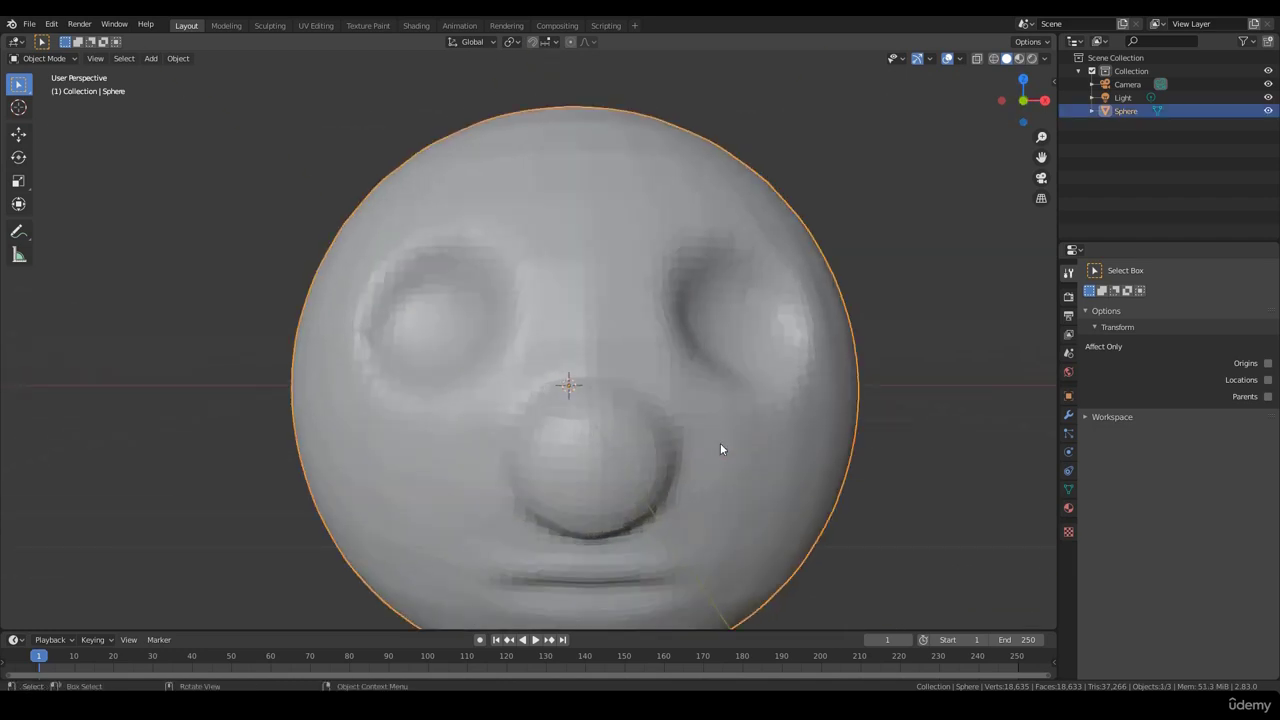
key("Tab")
scroll(740, 445, "up", 1)
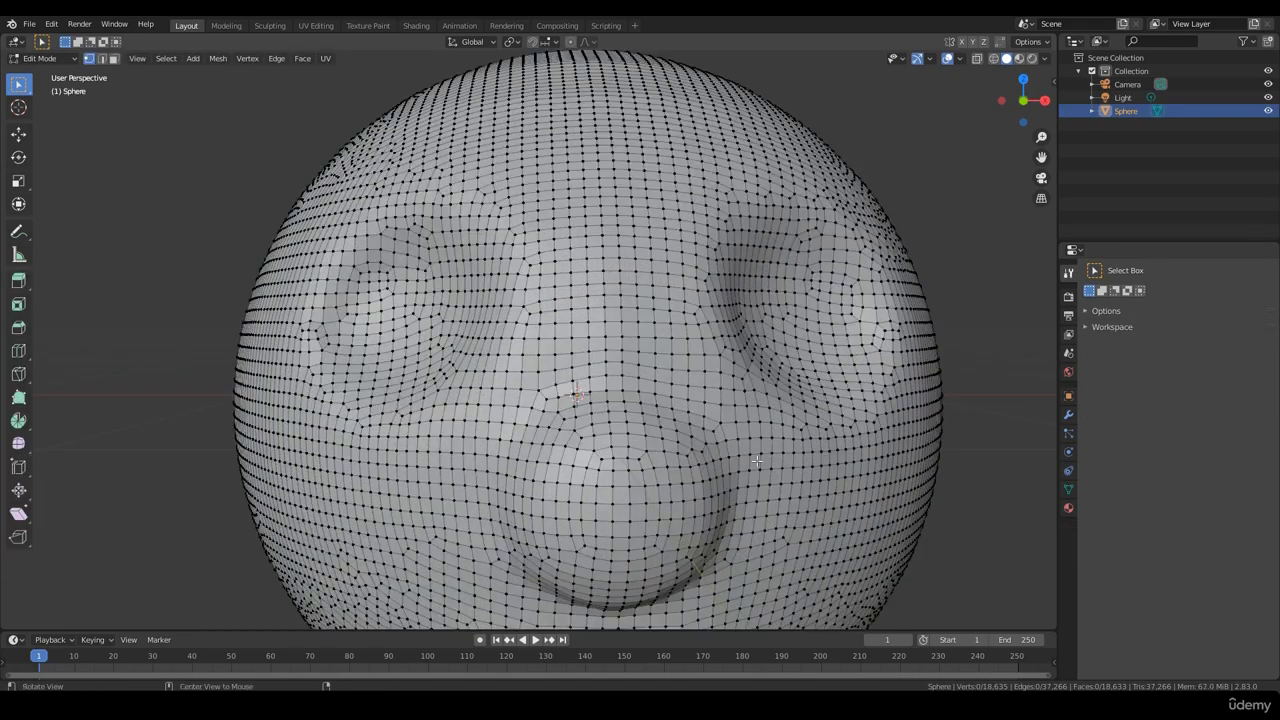
left_click_drag(842, 484, 838, 476, "alt")
scroll(838, 476, "down", 1)
left_click_drag(740, 468, 820, 463, "alt")
scroll(761, 452, "up", 1)
scroll(737, 466, "down", 1)
scroll(737, 466, "up", 1)
left_click_drag(737, 466, 636, 446, "alt")
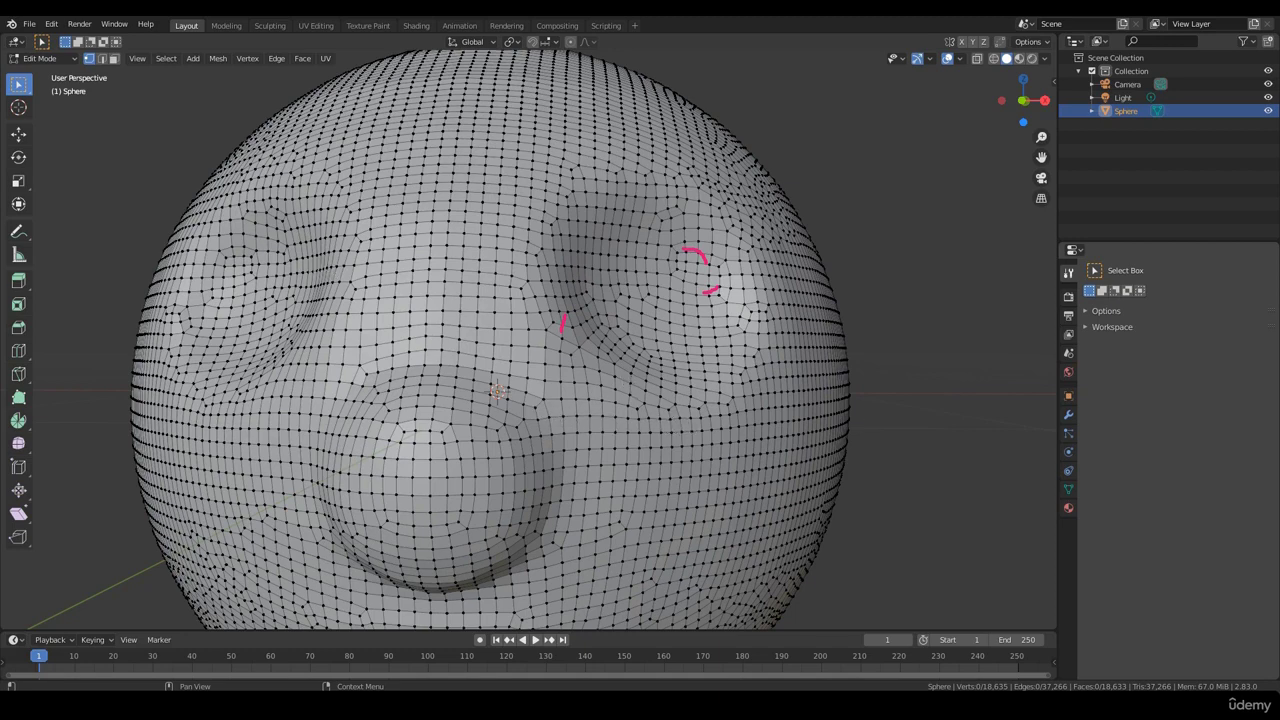
Examine how the remeshed edge flow runs across the whole face, including the mouth and cheeks.
scroll(870, 364, "down", 4)
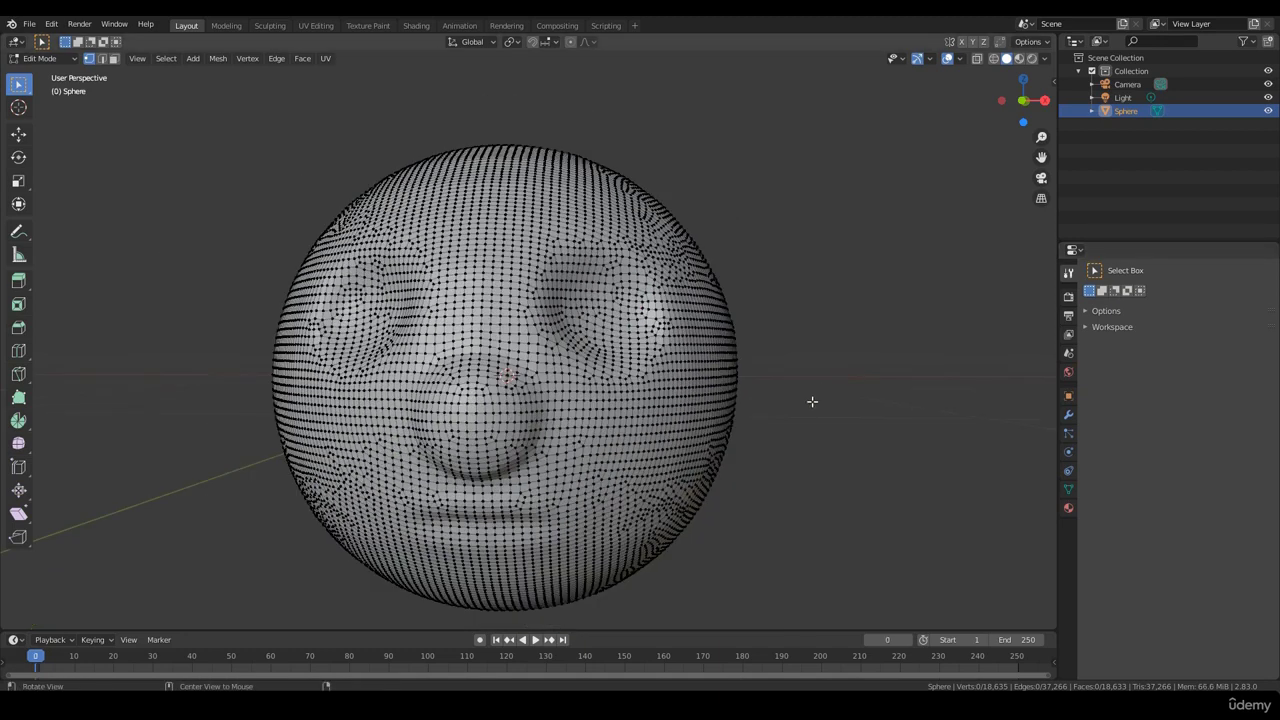
middle_click_drag(812, 401, 778, 478)
scroll(854, 400, "up", 2)
scroll(855, 417, "down", 3)
scroll(811, 400, "up", 3)
scroll(834, 409, "down", 2)
scroll(826, 411, "up", 2)
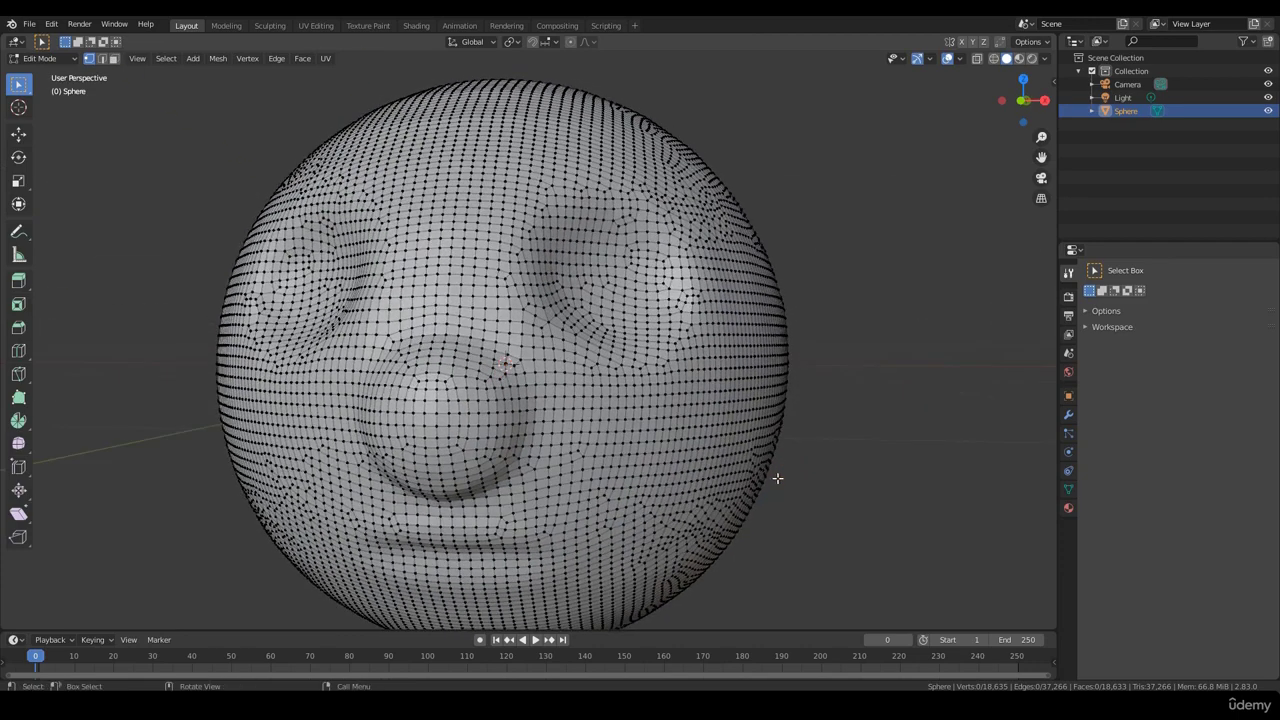
scroll(778, 478, "up", 3)
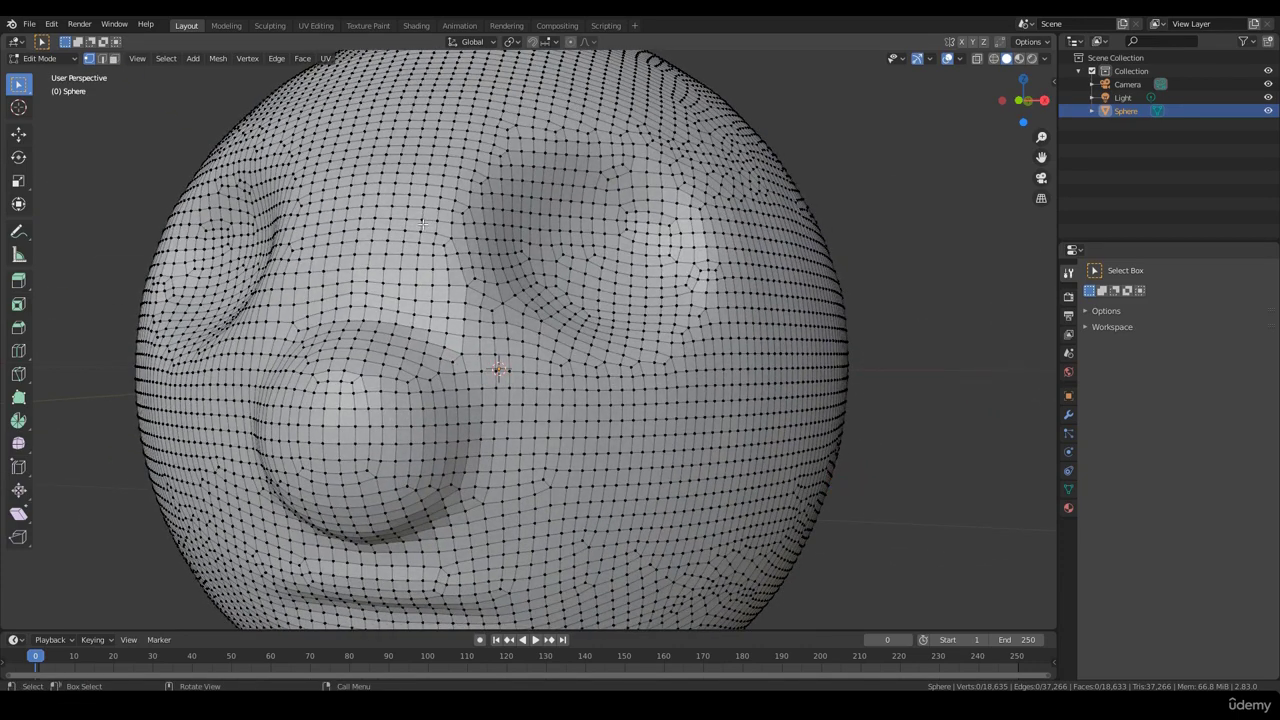
middle_click_drag(423, 224, 600, 345)
scroll(640, 368, "down", 4)
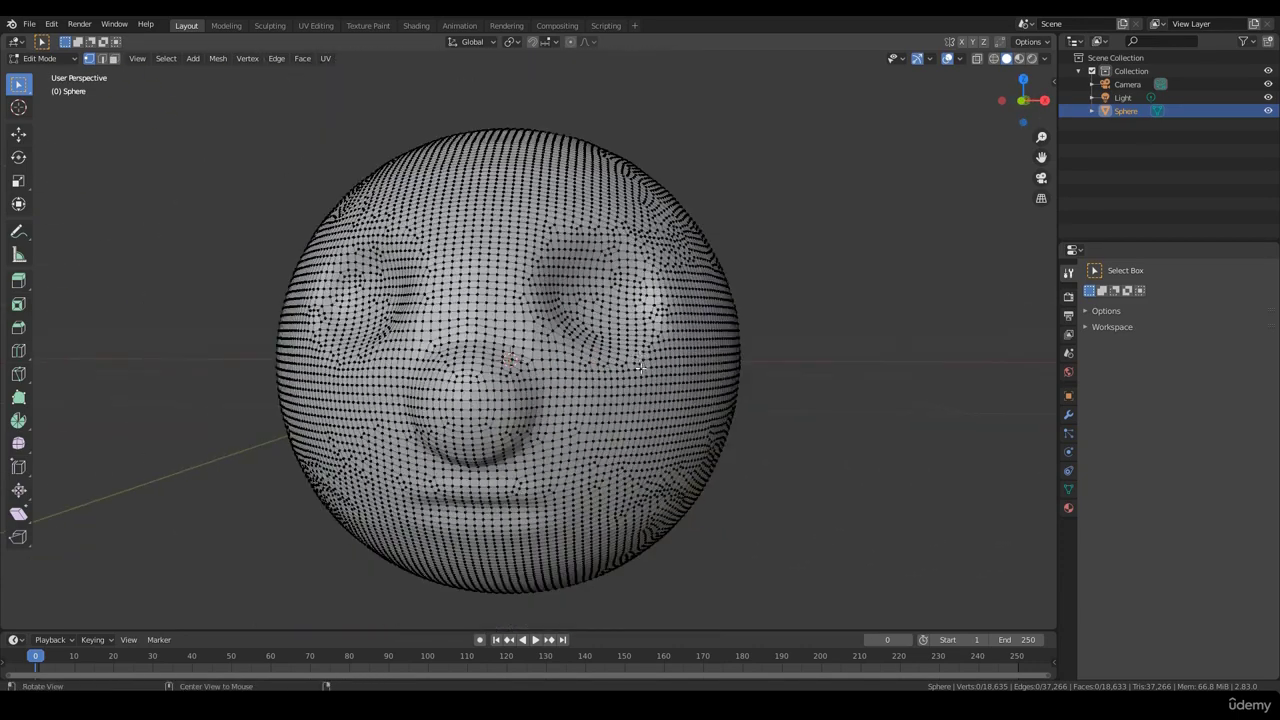
Sketch freehand annotations over one eye socket: two concentric pink loops joined by cross lines, with a black eye outline and pupil inside.
scroll(640, 368, "up", 2)
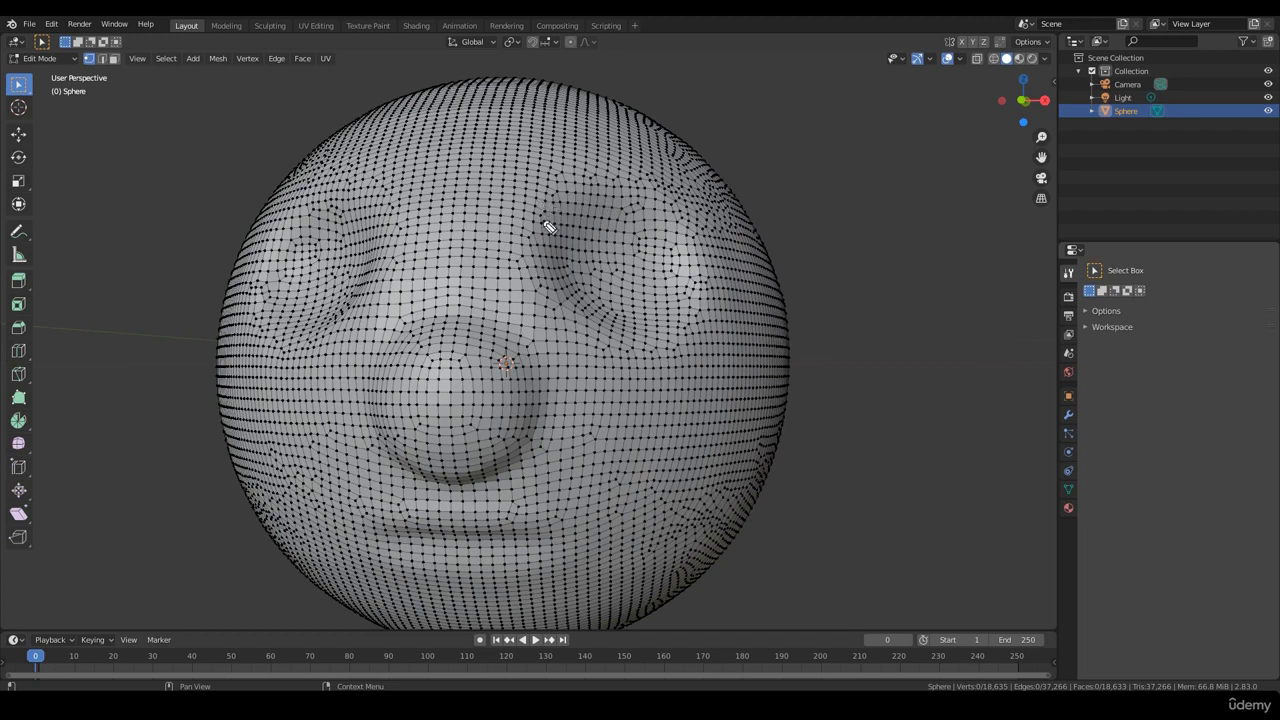
left_click_drag(549, 285, 560, 287)
left_click_drag(576, 287, 549, 318)
mouse_move(679, 253)
left_mouse_down()
mouse_move(655, 325)
mouse_move(576, 288)
mouse_move(555, 318)
mouse_move(615, 345)
mouse_move(655, 328)
mouse_move(633, 363)
left_mouse_up()
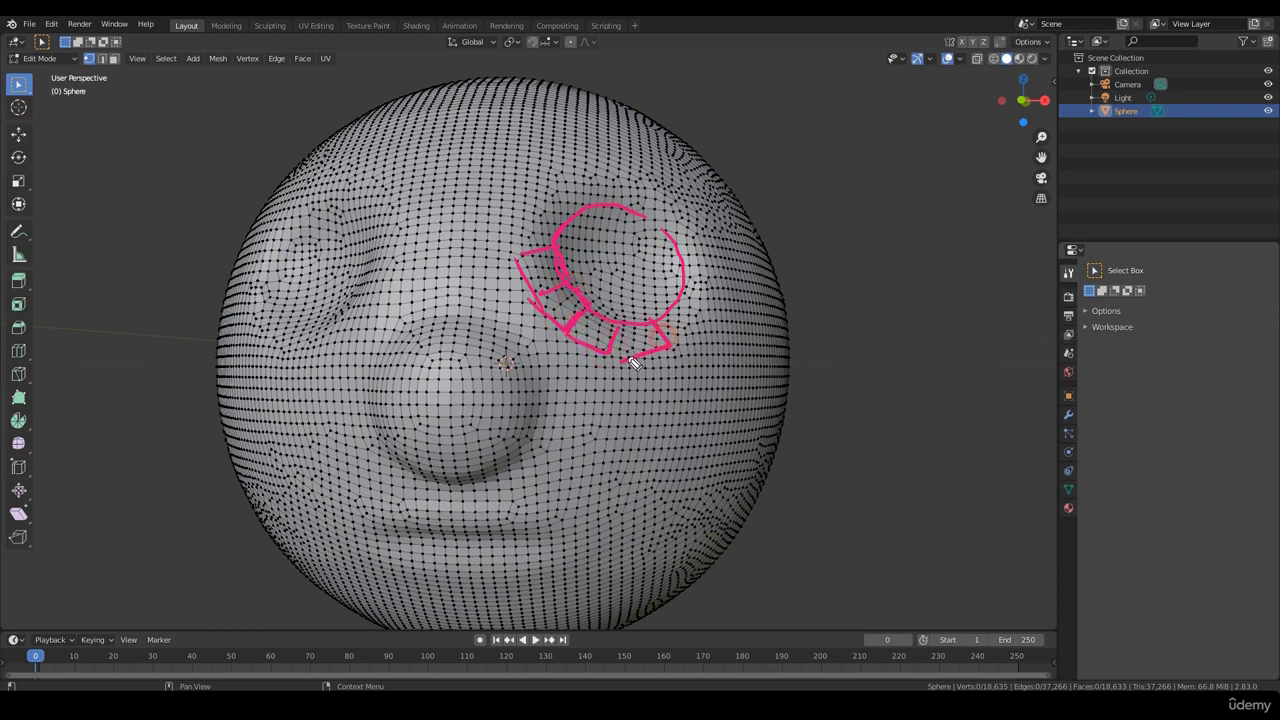
mouse_move(683, 305)
left_mouse_down()
mouse_move(700, 320)
mouse_move(713, 250)
left_mouse_up()
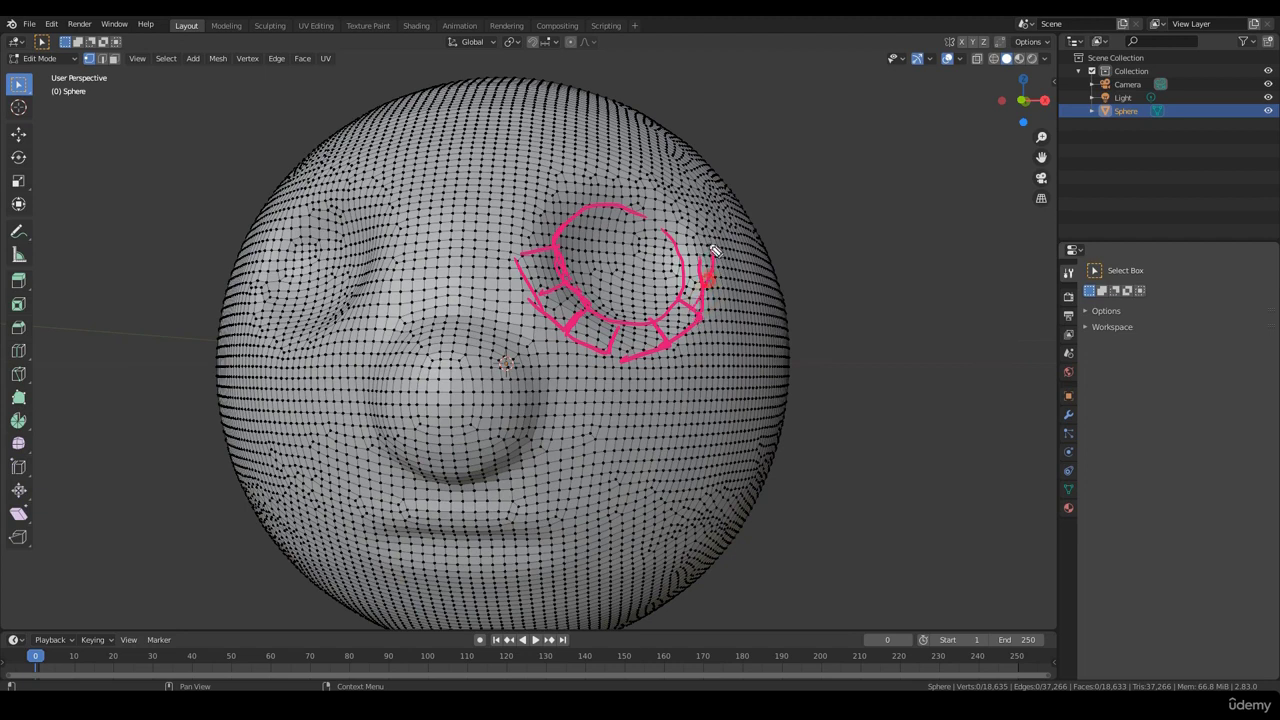
left_click_drag(657, 192, 549, 201)
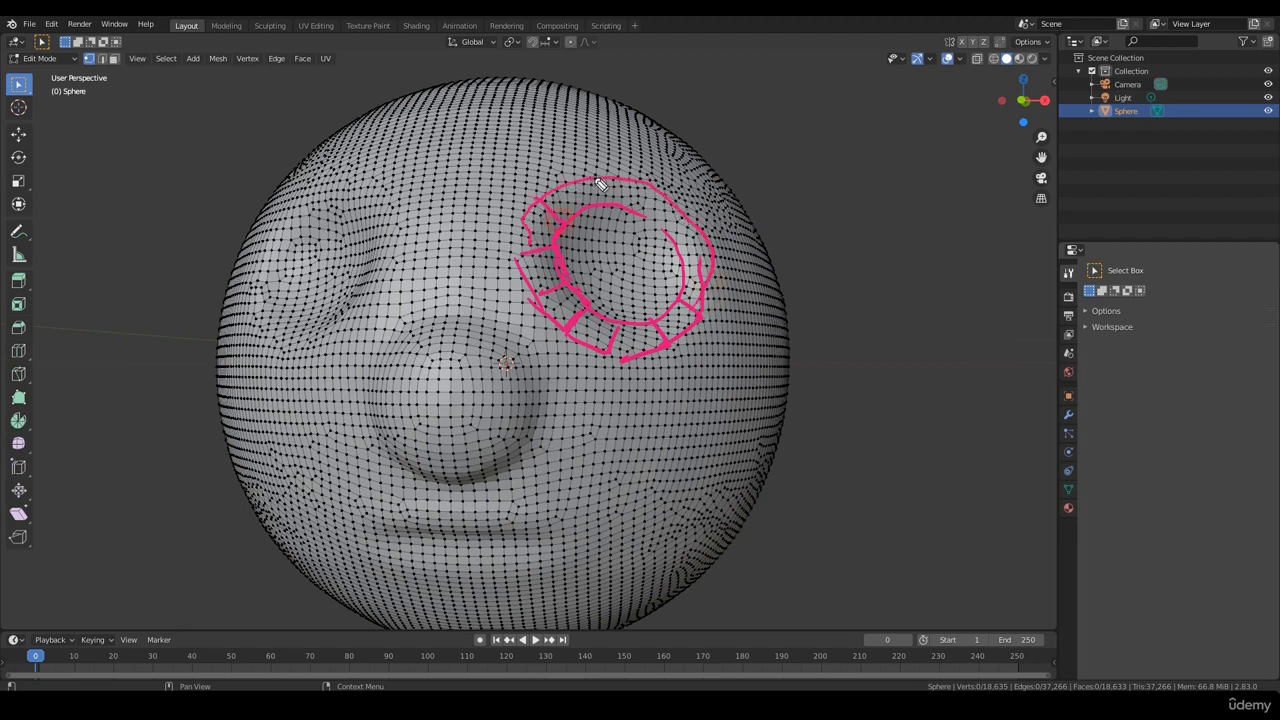
left_click_drag(642, 184, 681, 213)
left_click_drag(686, 271, 693, 297)
mouse_move(545, 235)
left_mouse_down()
mouse_move(512, 240)
mouse_move(645, 238)
mouse_move(575, 295)
mouse_move(578, 238)
mouse_move(610, 262)
left_mouse_up()
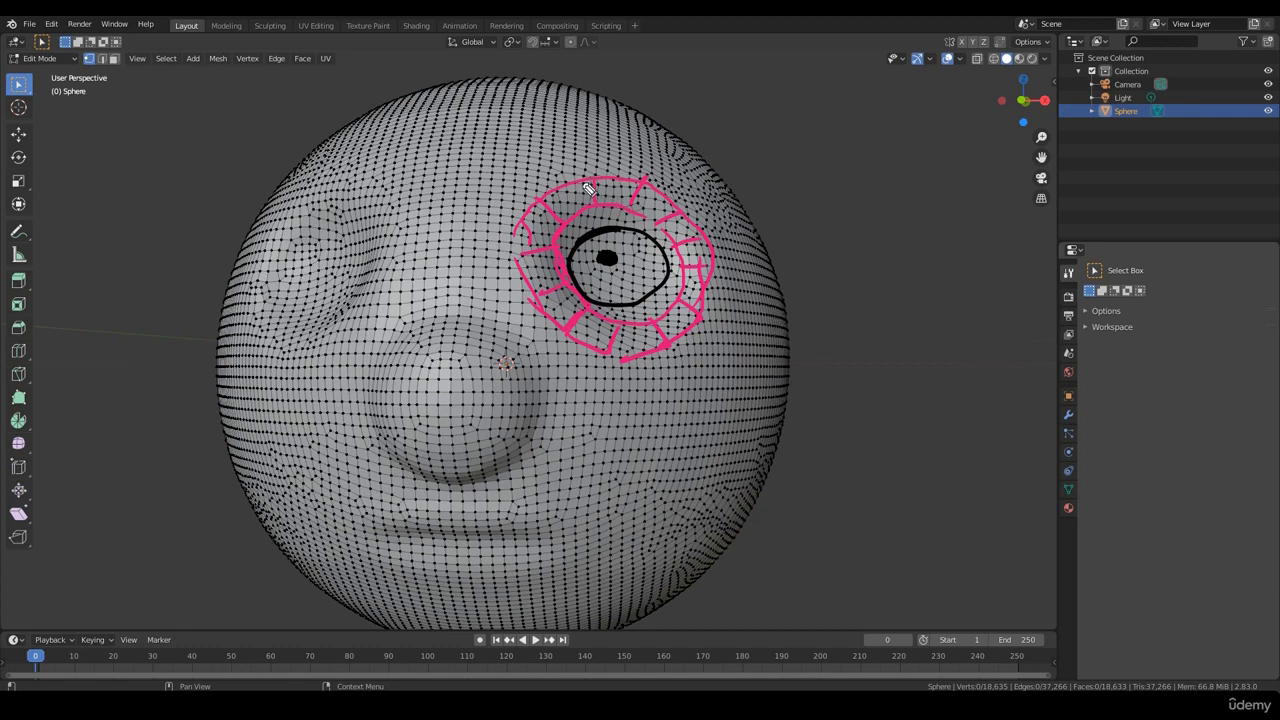
Extend the freehand annotations from the eye loops across the forehead and nose bridge, and mark the corner of the mouth.
left_click_drag(520, 198, 484, 193)
left_click_drag(512, 248, 470, 245)
left_click_drag(477, 167, 455, 285)
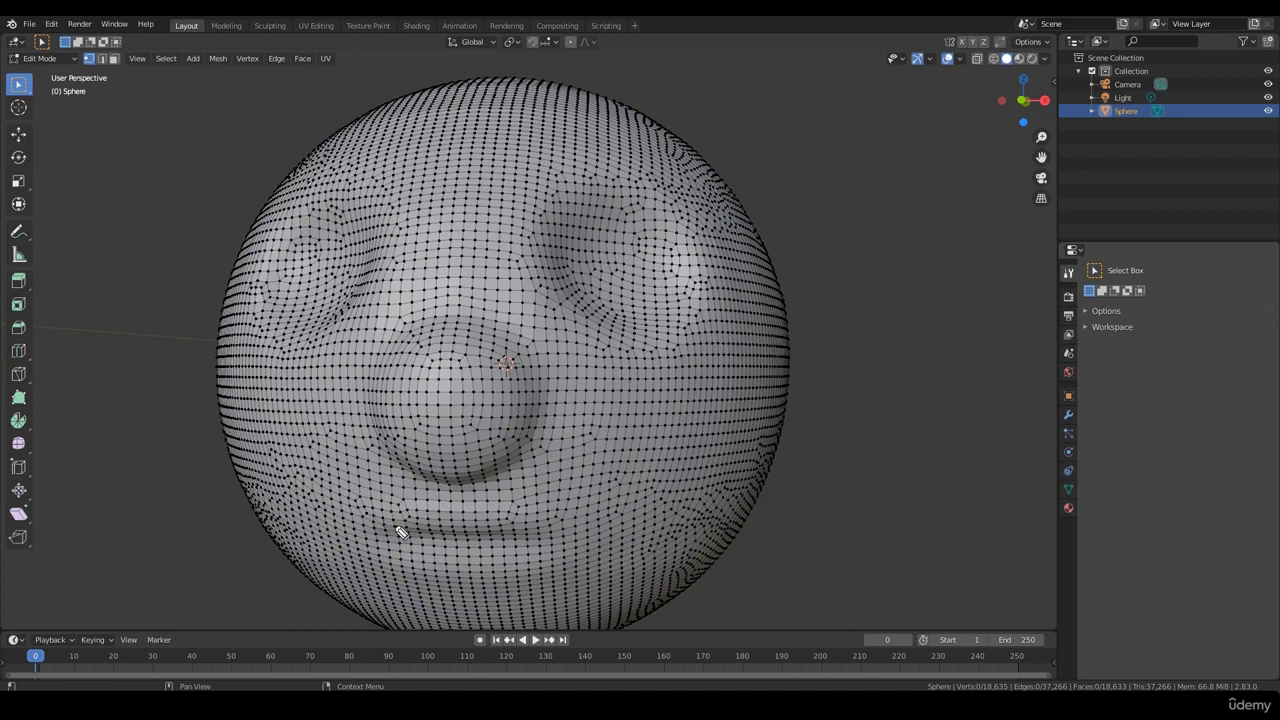
mouse_move(395, 543)
left_mouse_down()
mouse_move(490, 538)
mouse_move(435, 542)
left_mouse_up()
mouse_move(369, 498)
left_mouse_down()
mouse_move(543, 509)
mouse_move(474, 589)
mouse_move(354, 517)
mouse_move(405, 508)
mouse_move(494, 531)
mouse_move(531, 563)
mouse_move(418, 556)
mouse_move(382, 580)
mouse_move(392, 533)
left_mouse_up()
Examine the density and layout of the remeshed quads over the whole front of the head.
scroll(810, 371, "down", 2)
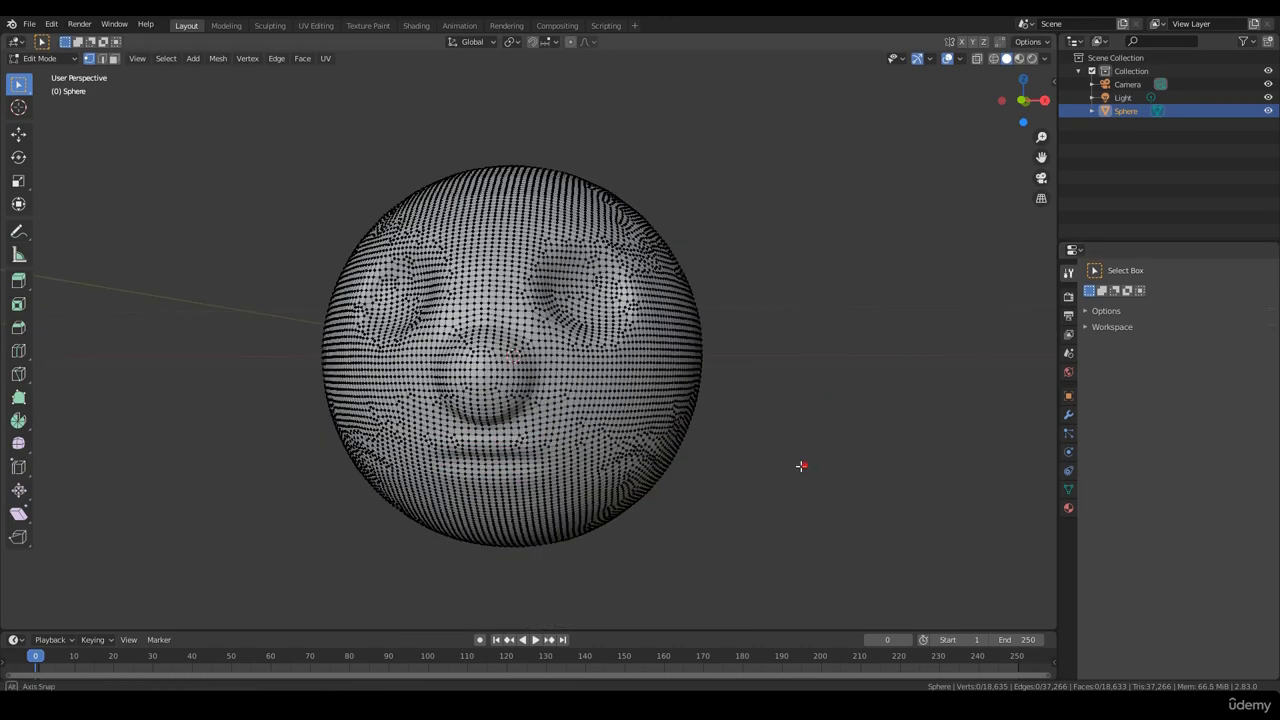
middle_click_drag(800, 466, 704, 489)
scroll(704, 489, "down", 2)
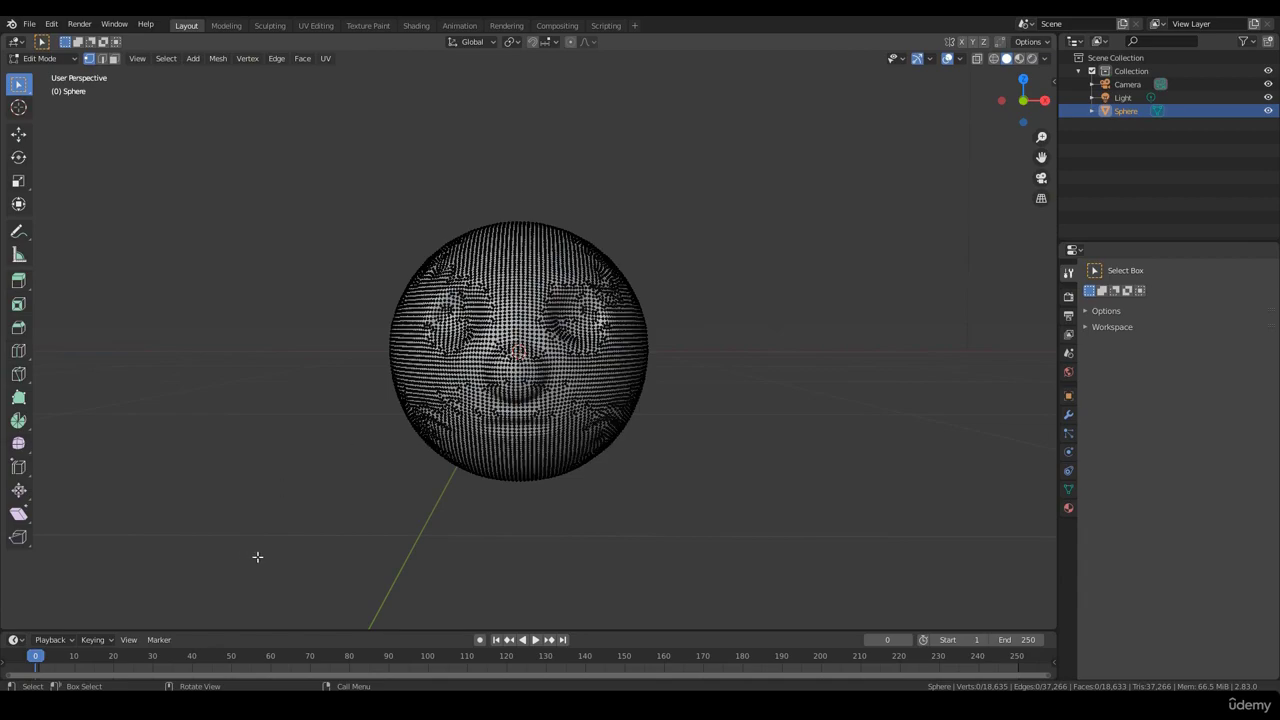
scroll(583, 472, "down", 2)
scroll(663, 460, "up", 4)
left_click_drag(723, 485, 736, 461, "alt+shift")
scroll(808, 461, "up", 2)
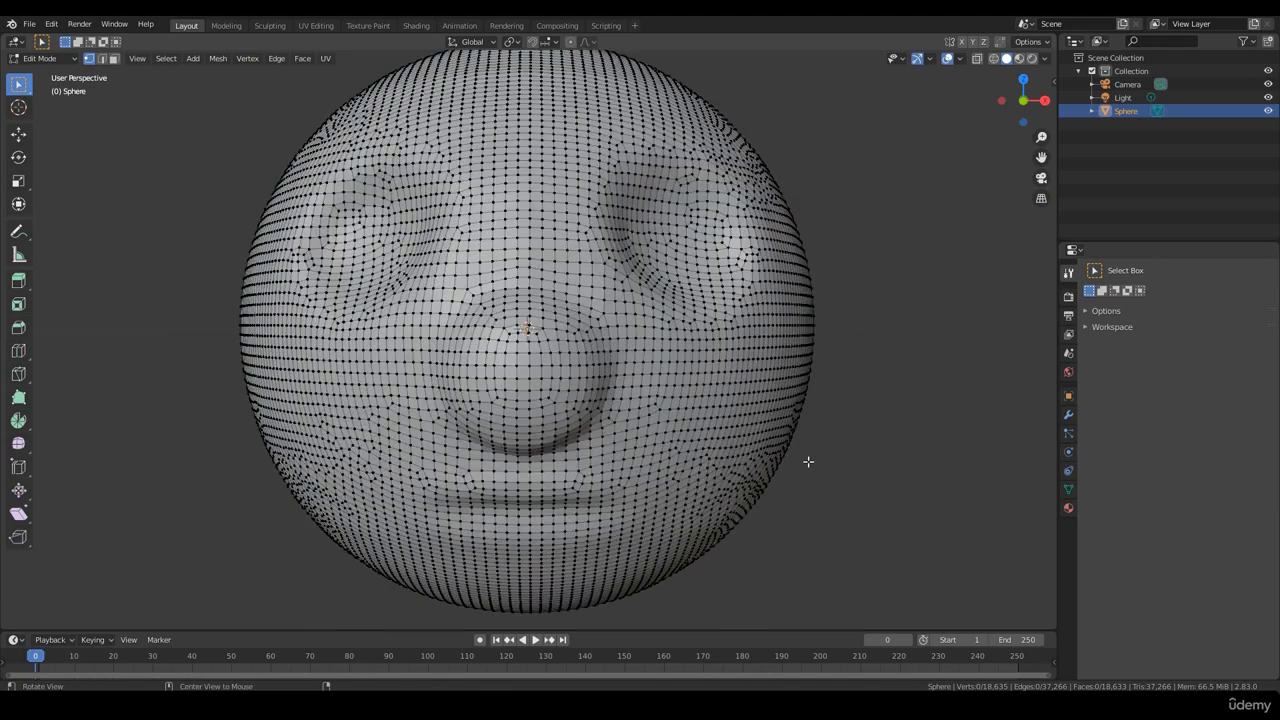
mouse_move(808, 461)
middle_mouse_down()
mouse_move(777, 457)
mouse_move(780, 434)
mouse_move(813, 452)
mouse_move(775, 440)
mouse_move(900, 443)
mouse_move(763, 409)
mouse_move(761, 433)
mouse_move(874, 443)
mouse_move(809, 449)
mouse_move(789, 428)
mouse_move(791, 451)
mouse_move(806, 449)
mouse_move(786, 434)
mouse_move(749, 446)
mouse_move(843, 446)
mouse_move(826, 453)
middle_mouse_up()
scroll(791, 429, "down", 3)
scroll(771, 437, "up", 1)
scroll(840, 447, "down", 2)
scroll(791, 451, "up", 2)
scroll(843, 446, "up", 3)
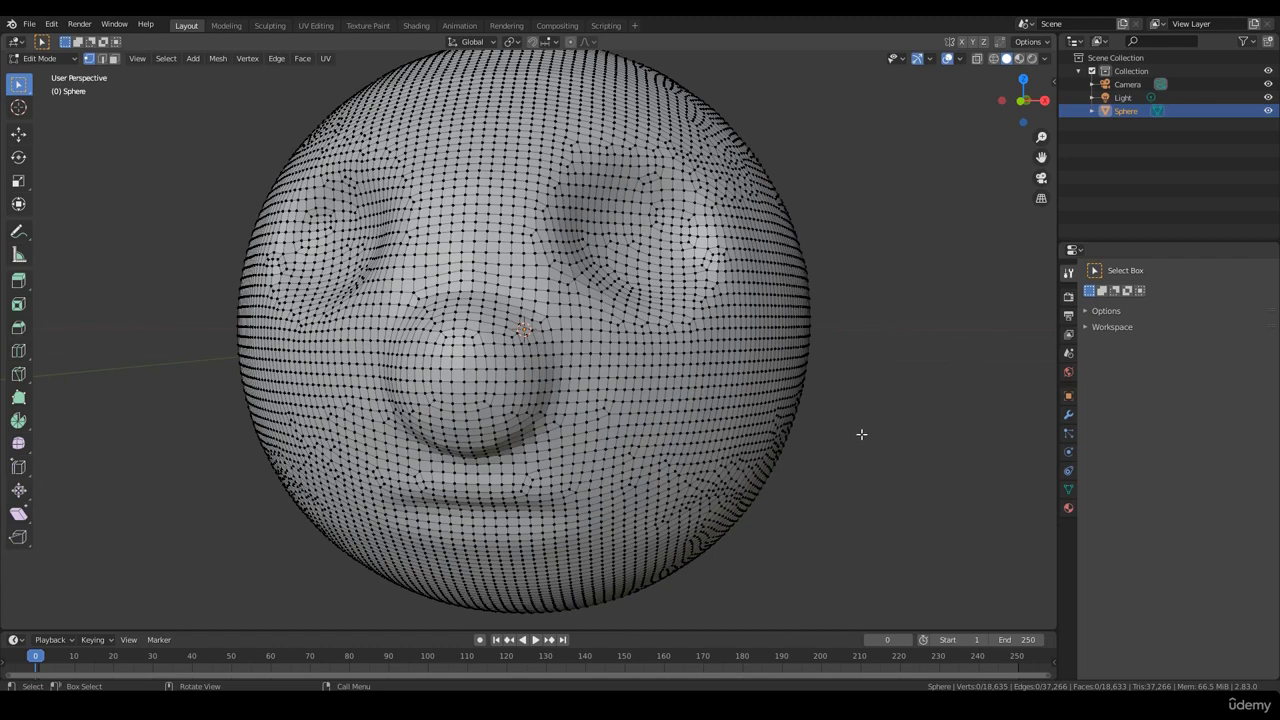
scroll(809, 366, "down", 2)
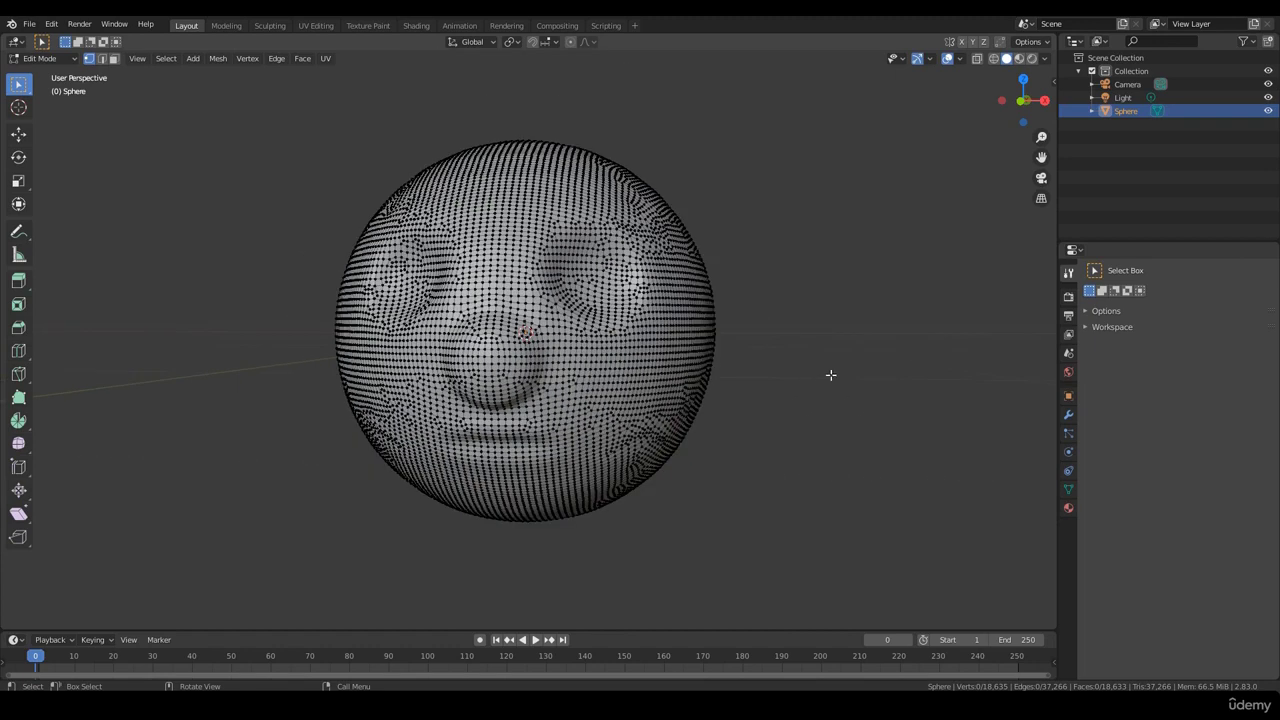
middle_click_drag(804, 395, 766, 389)
scroll(780, 384, "up", 1)
scroll(791, 375, "down", 1)
scroll(814, 406, "up", 2)
scroll(883, 411, "down", 3)
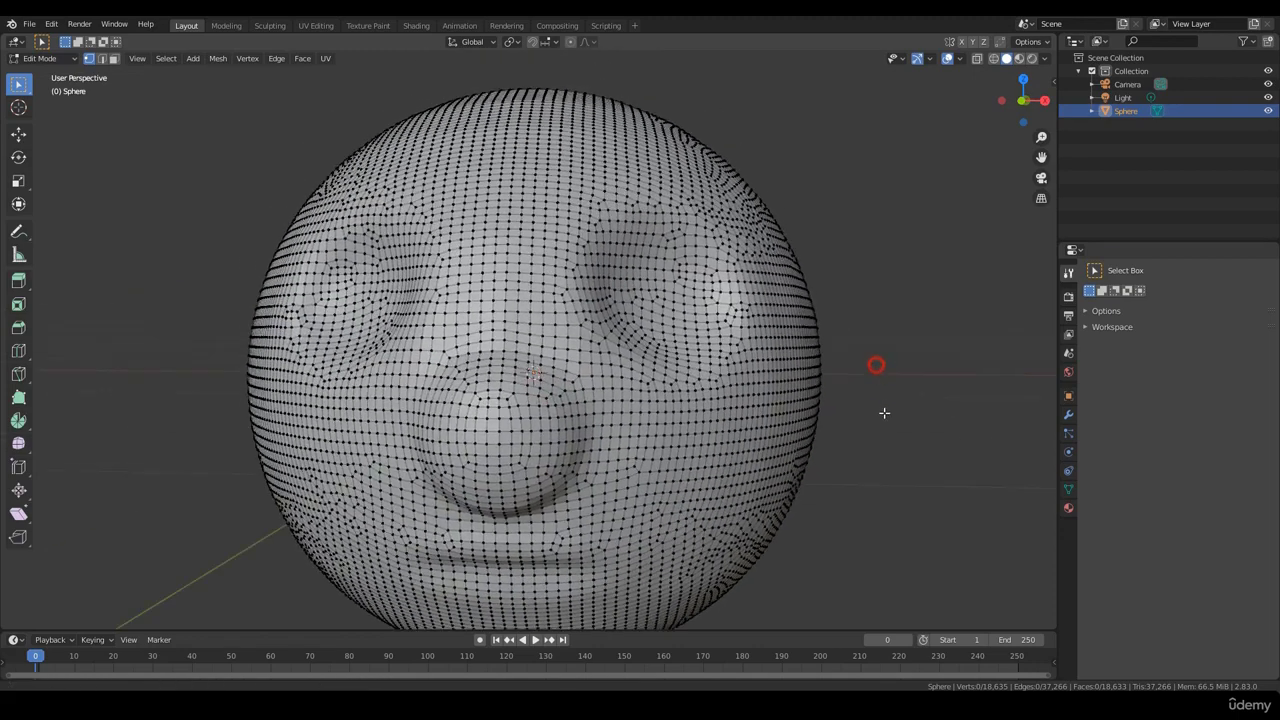
Examine the edge flow close up around the nose, mouth, cheek and eye socket.
middle_click_drag(854, 420, 837, 449)
scroll(859, 417, "up", 2)
scroll(814, 426, "up", 3)
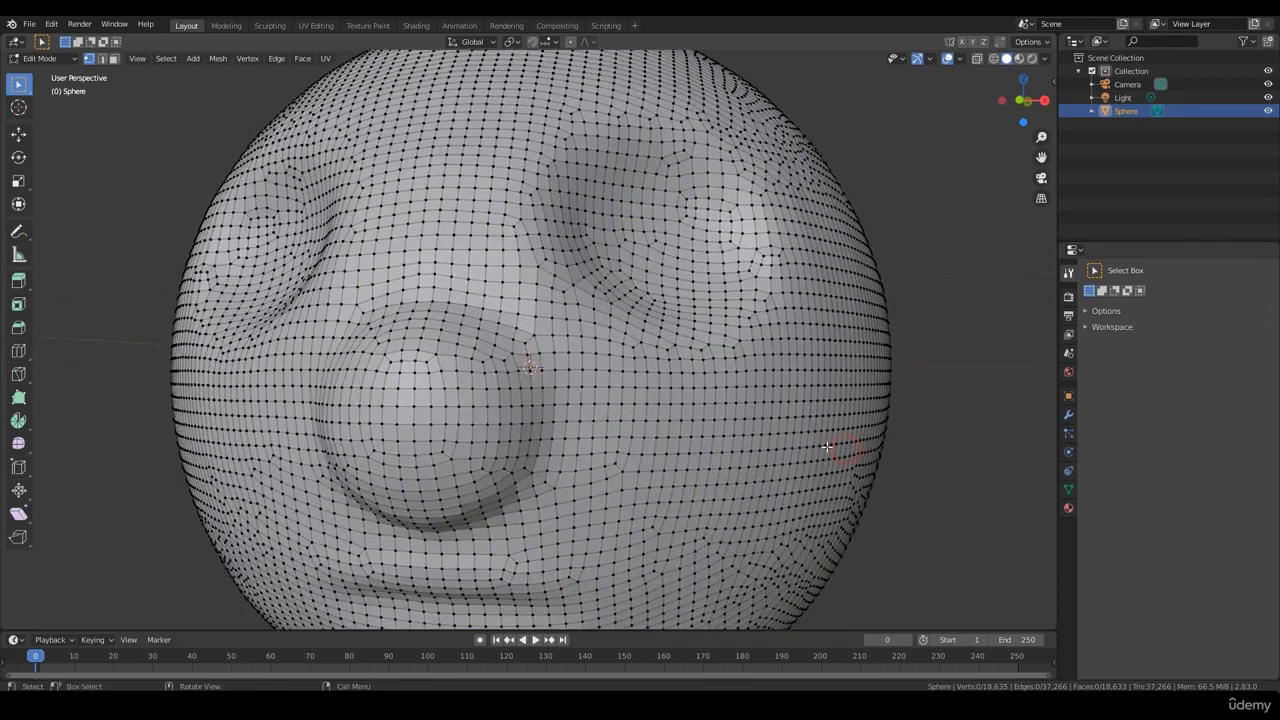
scroll(837, 449, "down", 3)
scroll(820, 446, "up", 1)
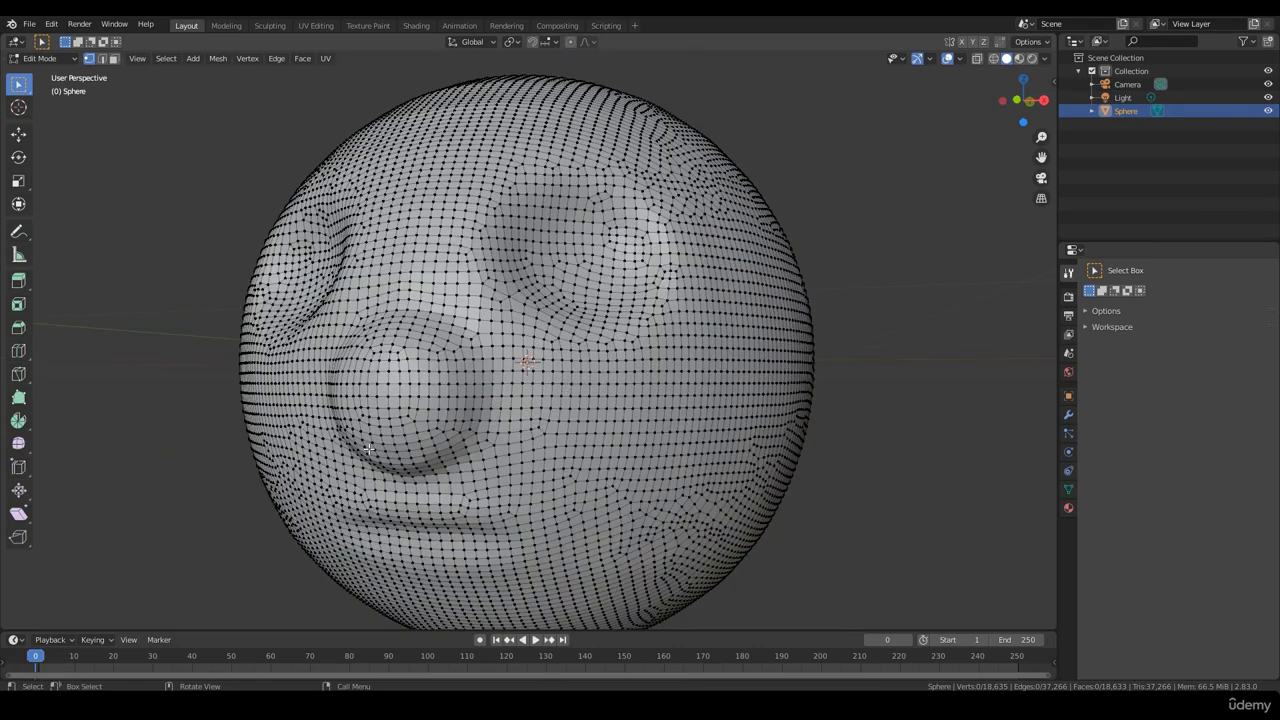
scroll(645, 384, "up", 2)
middle_click_drag(645, 386, 557, 406)
scroll(690, 430, "down", 4)
scroll(590, 385, "up", 2)
scroll(619, 360, "up", 2)
middle_click_drag(658, 348, 803, 380)
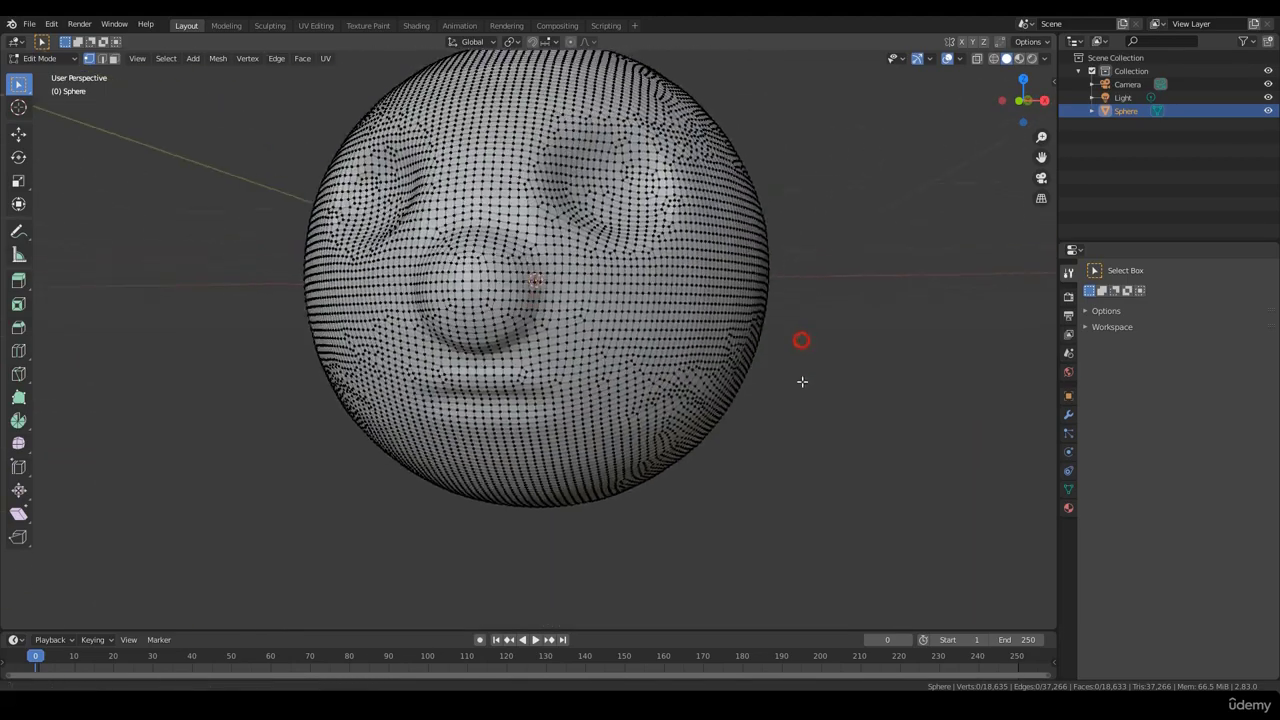
scroll(754, 392, "down", 1)
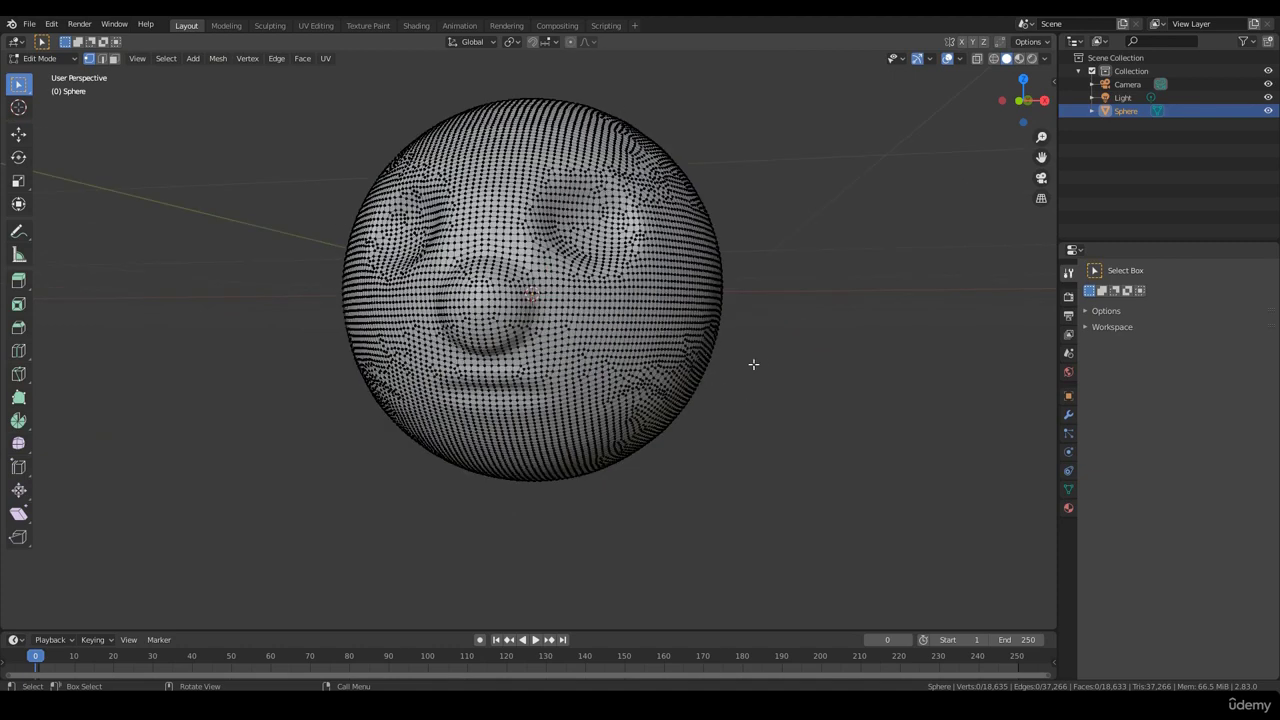
scroll(745, 370, "up", 4)
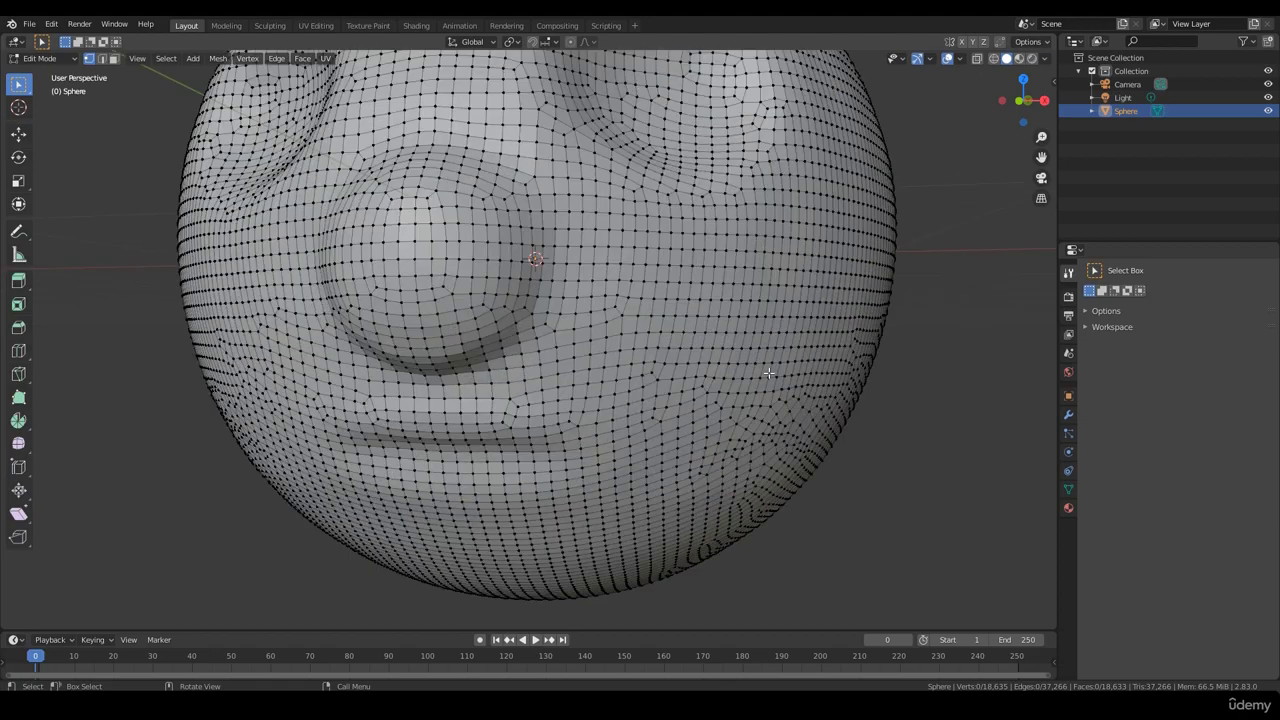
scroll(760, 371, "down", 4)
scroll(766, 371, "up", 1)
middle_click_drag(766, 371, 823, 378)
scroll(760, 383, "up", 2)
scroll(766, 378, "up", 2)
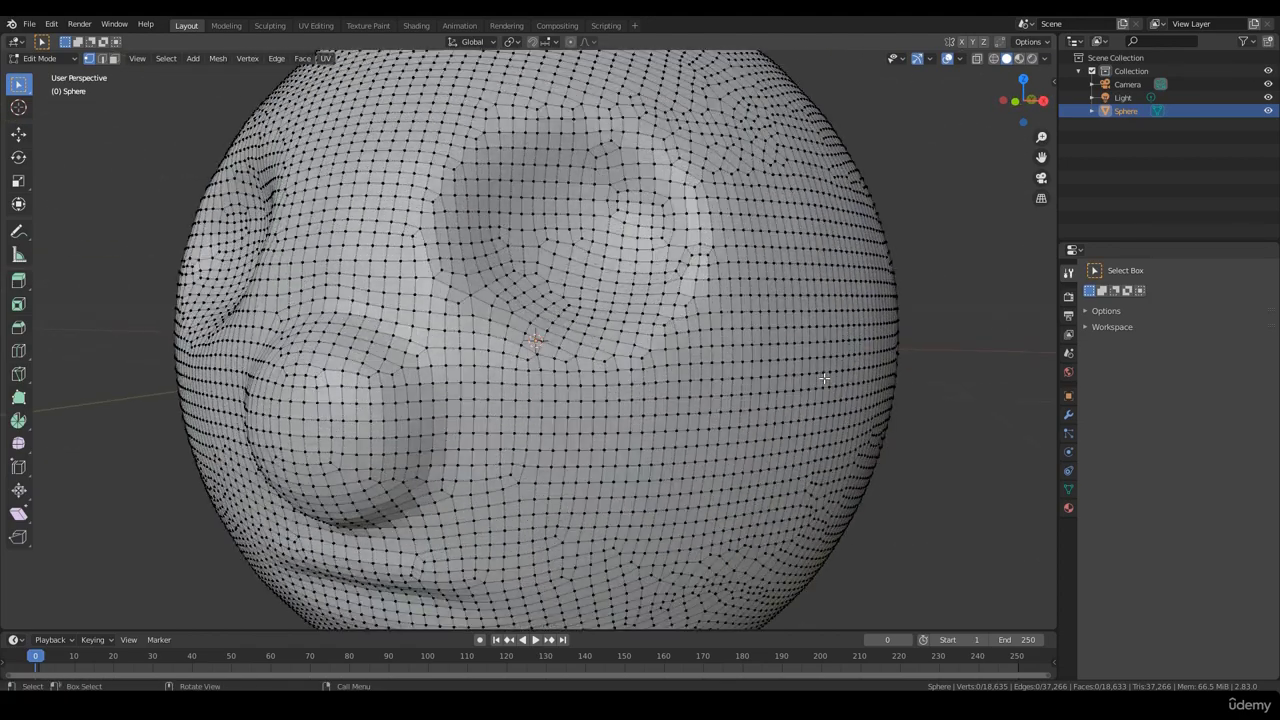
scroll(800, 388, "down", 3)
scroll(677, 288, "up", 1)
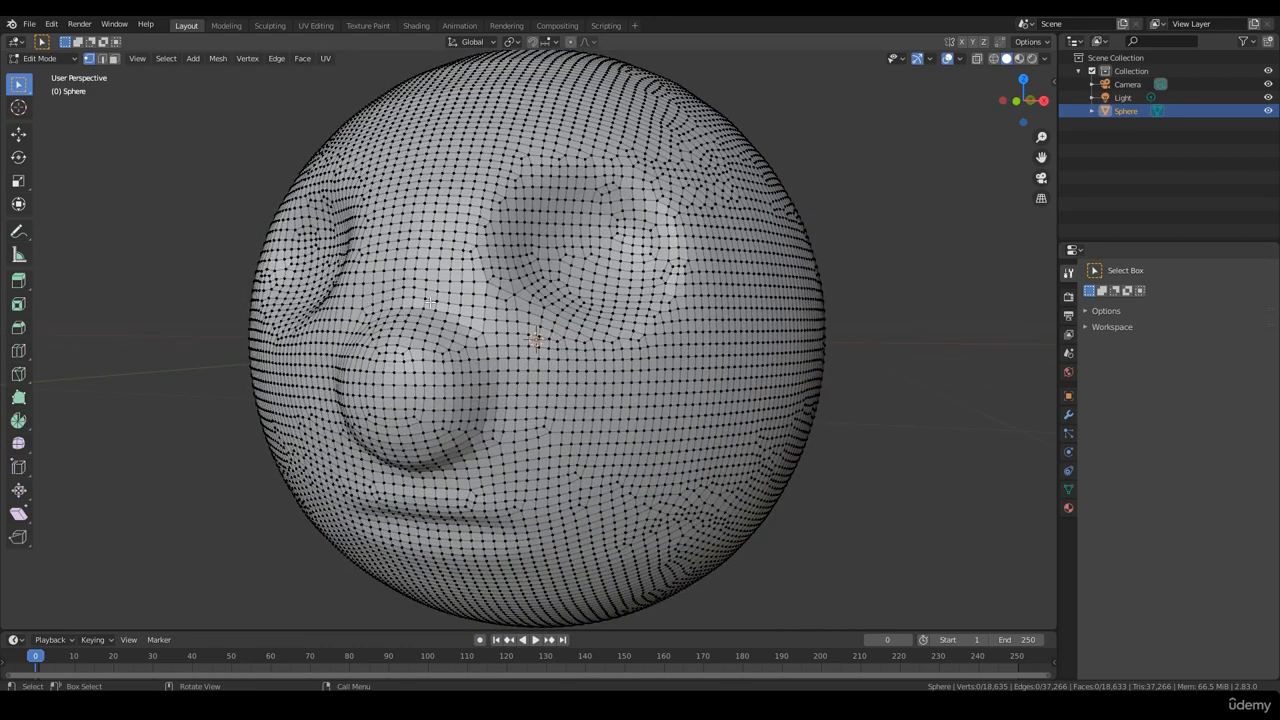
Examine the face topology from the opposite side and compare how the edges run around both eyes.
middle_click_drag(466, 287, 750, 442)
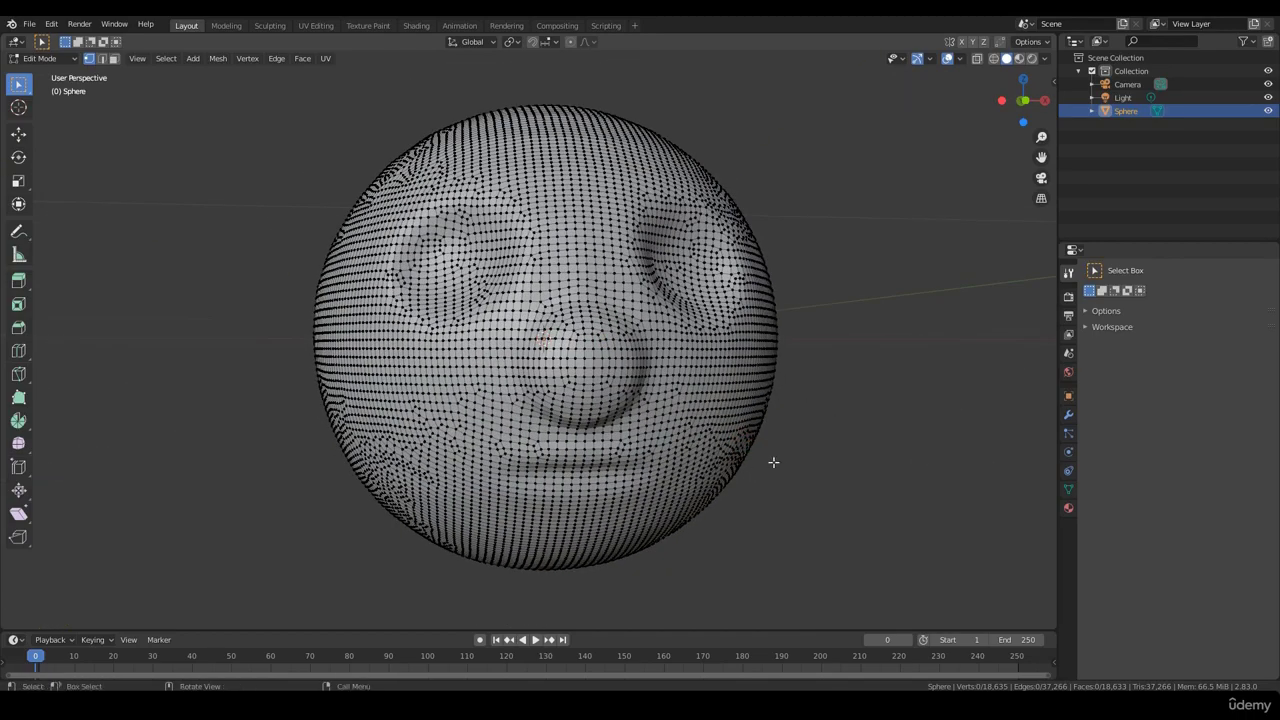
scroll(773, 462, "up", 2)
middle_click_drag(846, 466, 758, 487)
scroll(766, 457, "down", 2)
scroll(724, 494, "down", 2)
scroll(708, 500, "up", 2)
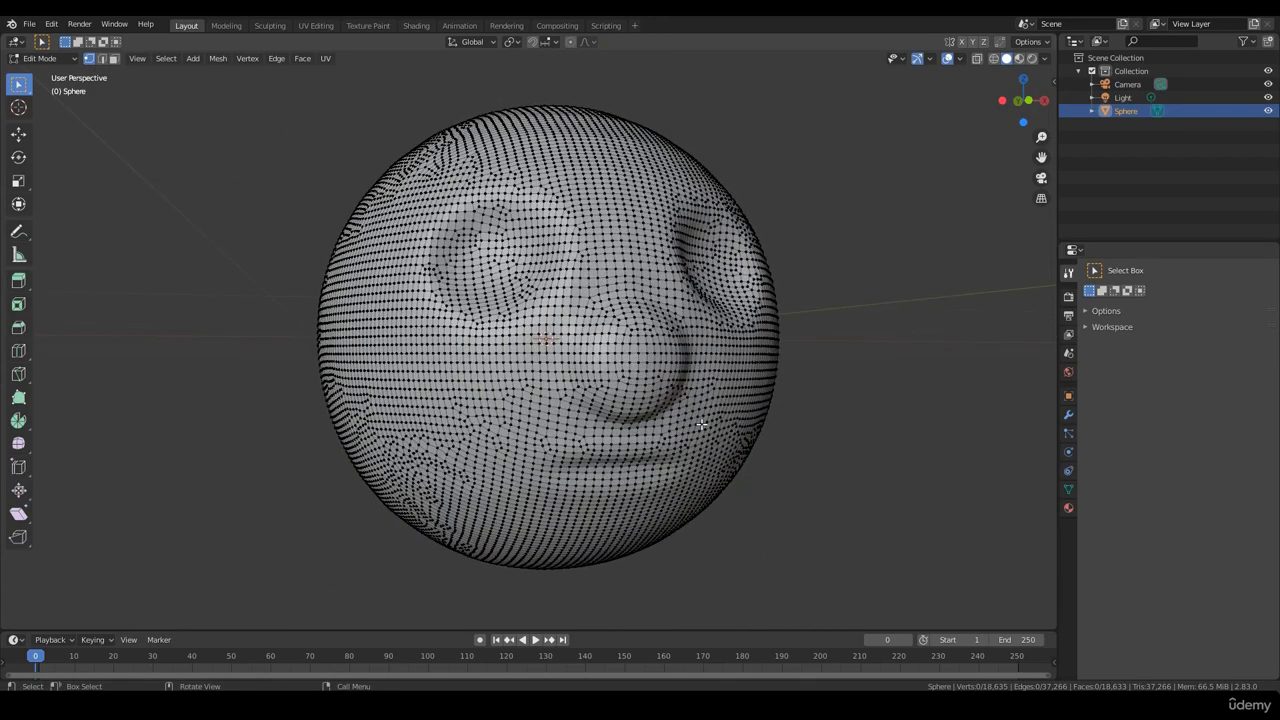
middle_click_drag(715, 445, 798, 466)
scroll(771, 467, "down", 1)
scroll(770, 472, "up", 2)
scroll(766, 491, "down", 2)
middle_click_drag(700, 468, 634, 415)
scroll(793, 490, "up", 2)
scroll(792, 490, "down", 2)
scroll(720, 451, "up", 2)
Switch the head to Object Mode and examine the sculpted surface without the wireframe from several angles.
key("ctrl+Tab")
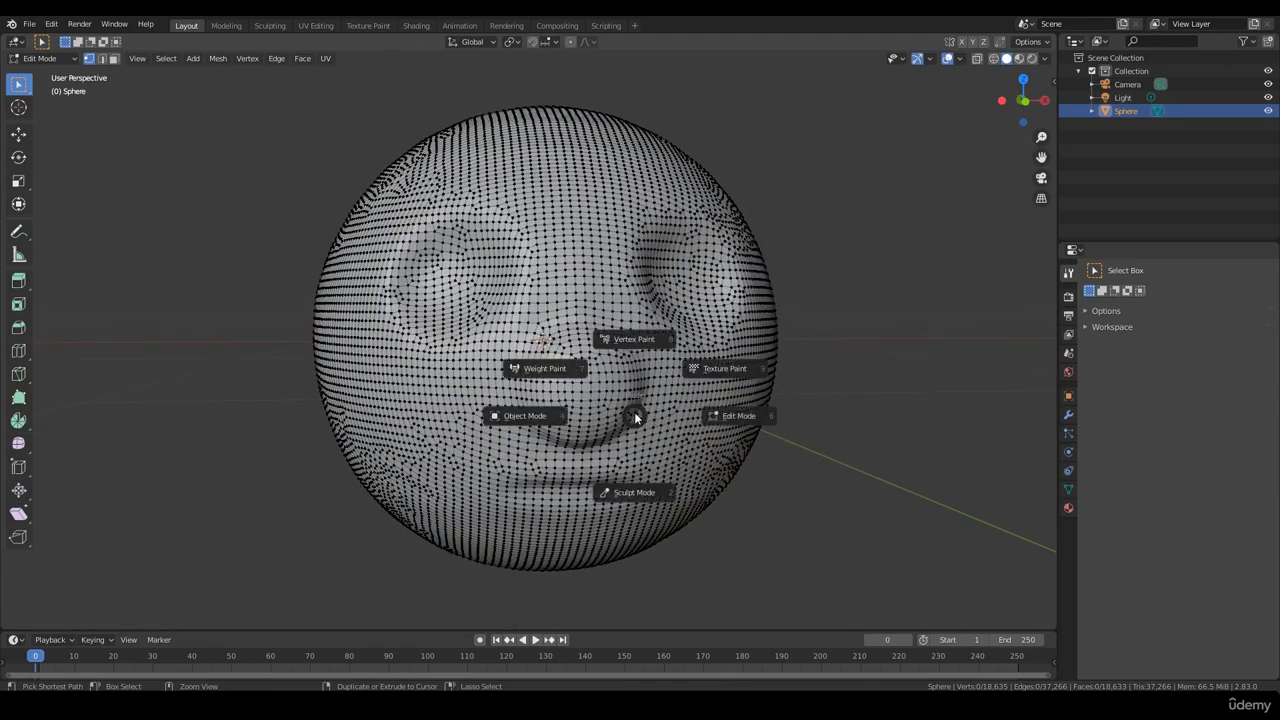
left_click(518, 414)
scroll(800, 445, "down", 2)
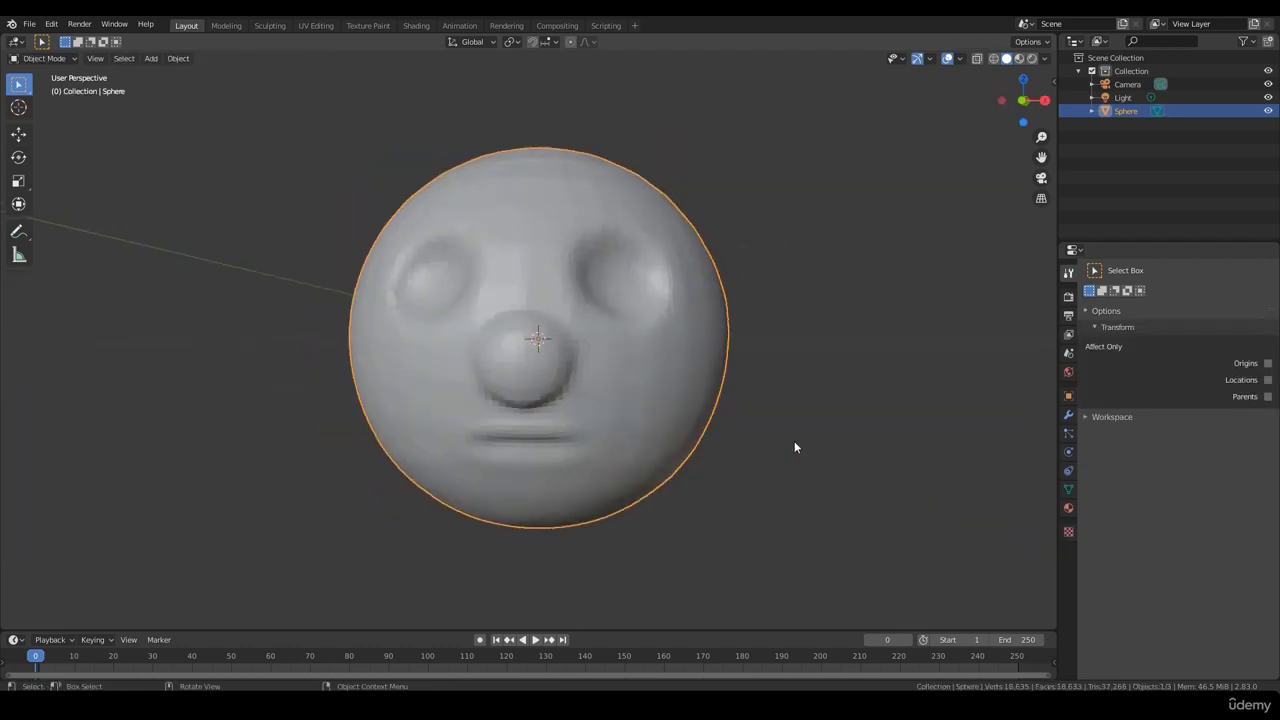
scroll(658, 436, "up", 1)
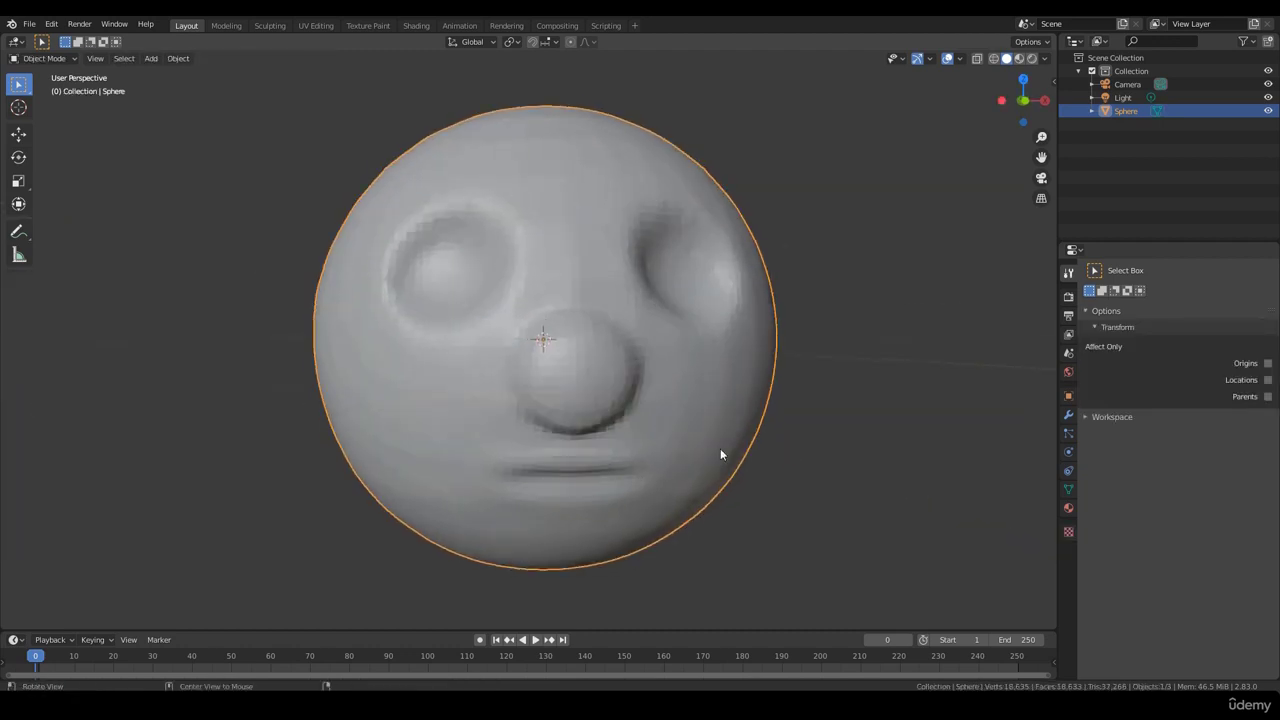
middle_click_drag(720, 449, 571, 314)
middle_click_drag(726, 443, 781, 482)
scroll(734, 444, "down", 1)
scroll(736, 448, "up", 1)
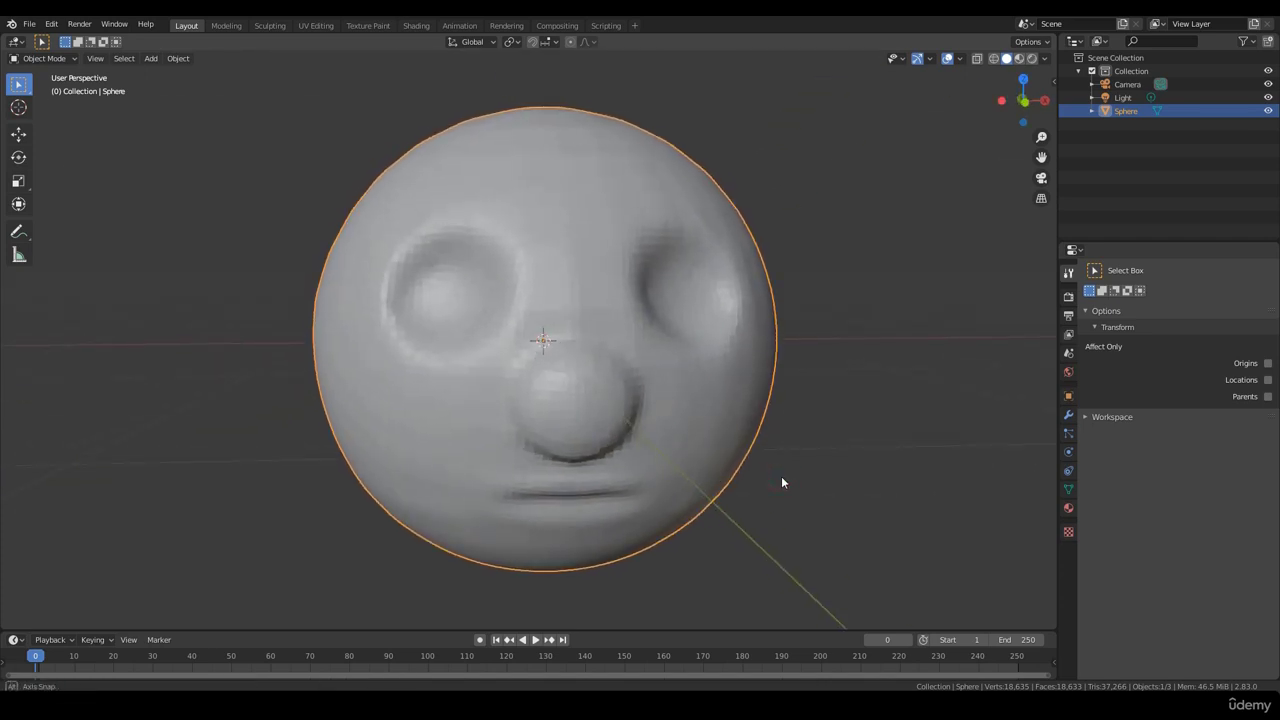
mouse_move(782, 482)
middle_mouse_down()
mouse_move(725, 479)
mouse_move(770, 500)
middle_mouse_up()
scroll(720, 449, "down", 1)
scroll(740, 492, "up", 1)
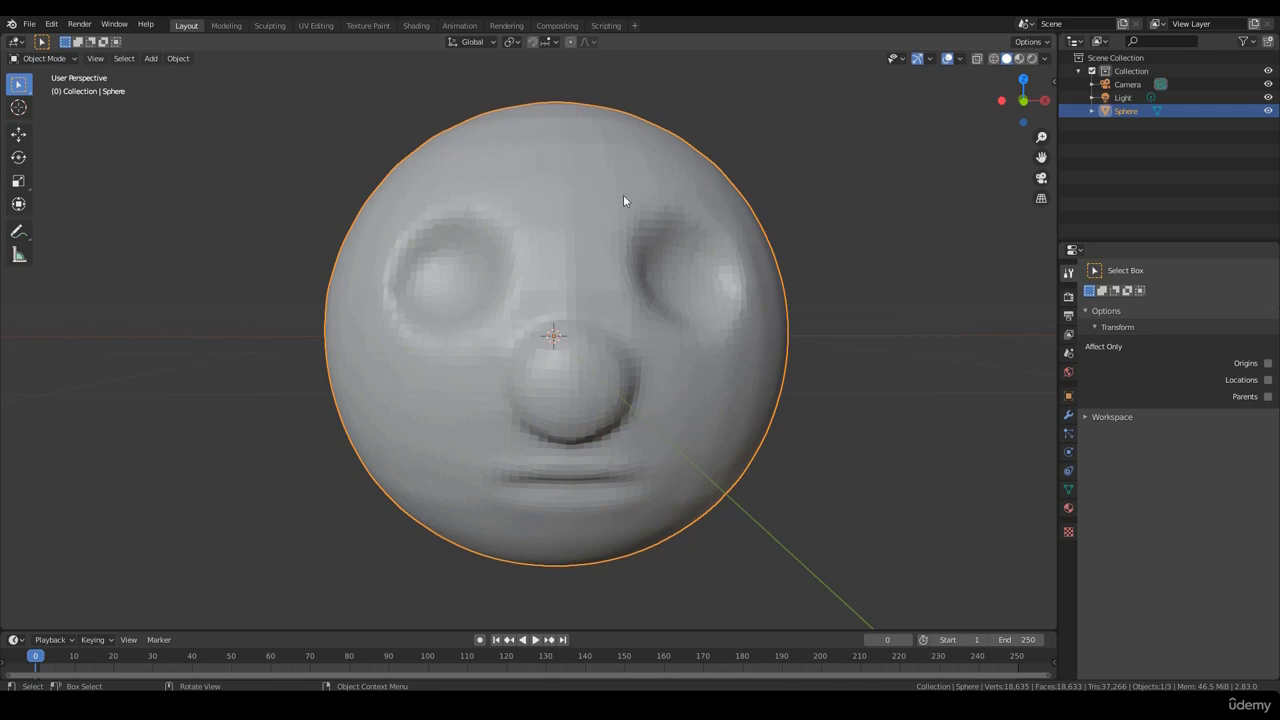
mouse_move(660, 337)
middle_mouse_down()
mouse_move(683, 369)
mouse_move(594, 211)
mouse_move(762, 318)
mouse_move(714, 294)
middle_mouse_up()
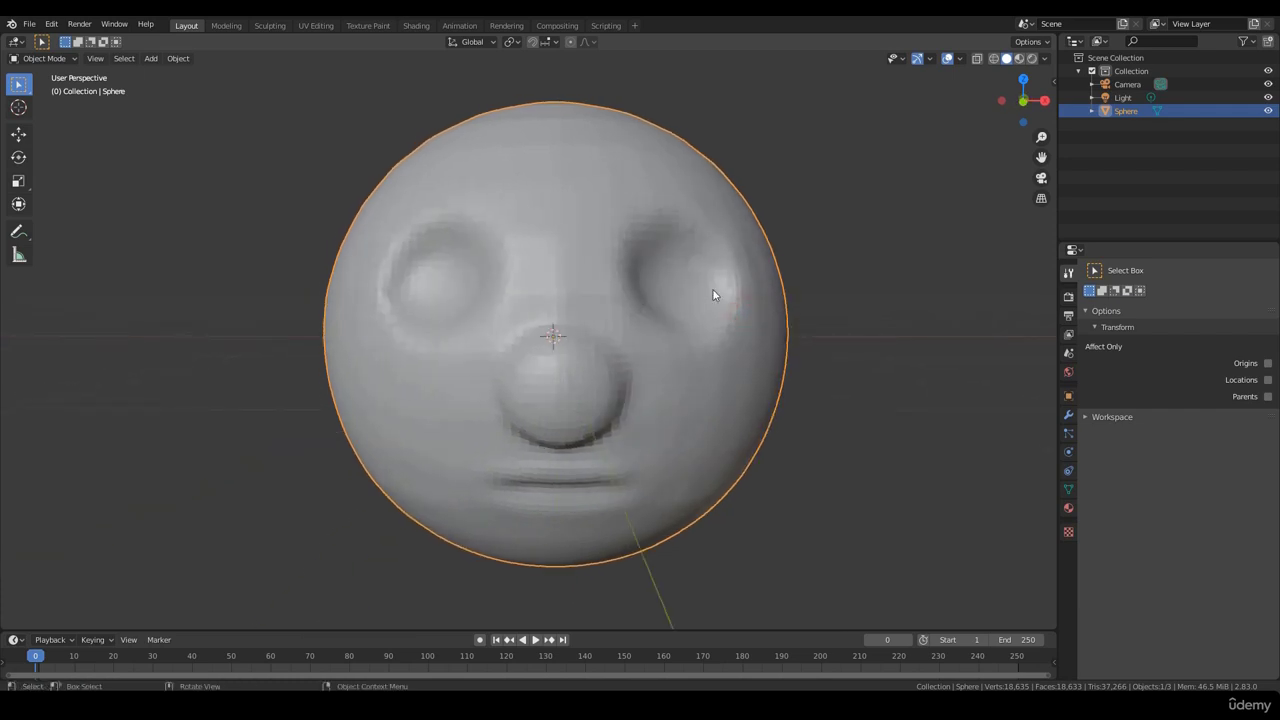
Search the add-ons in the Preferences for f2, check the Mesh: F2 entry and close the window.
left_click(51, 24)
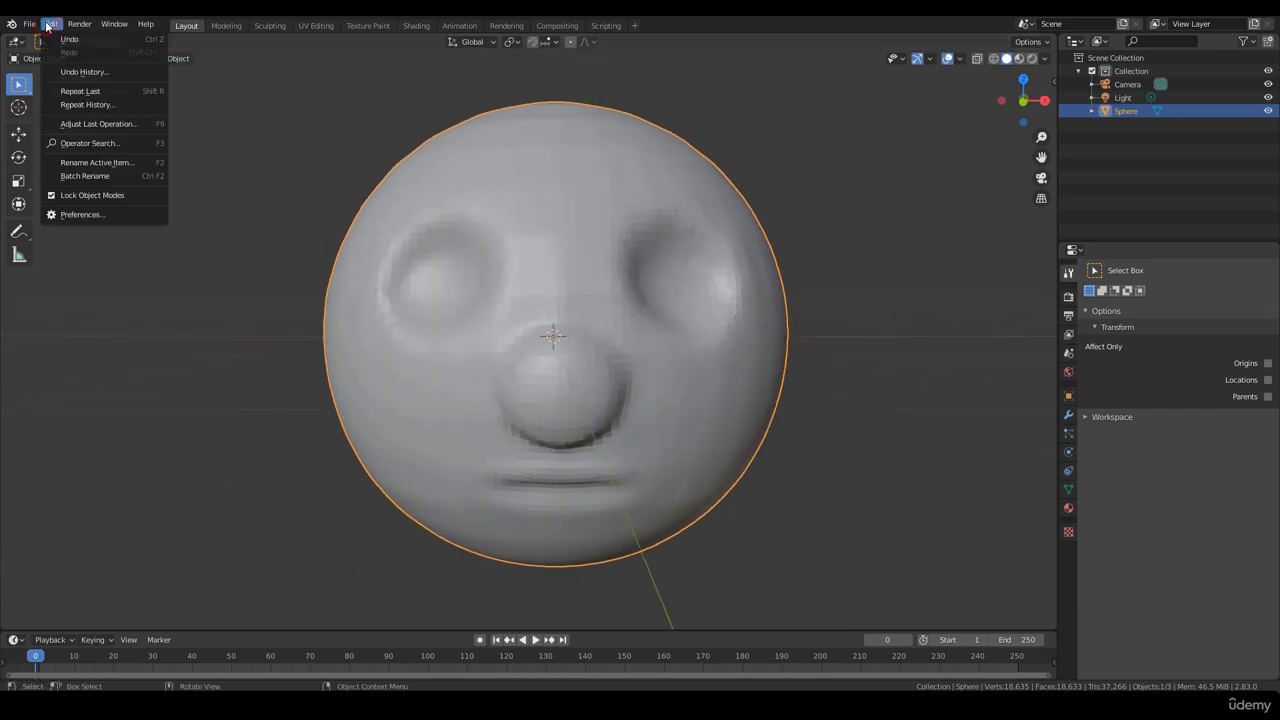
left_click(93, 215)
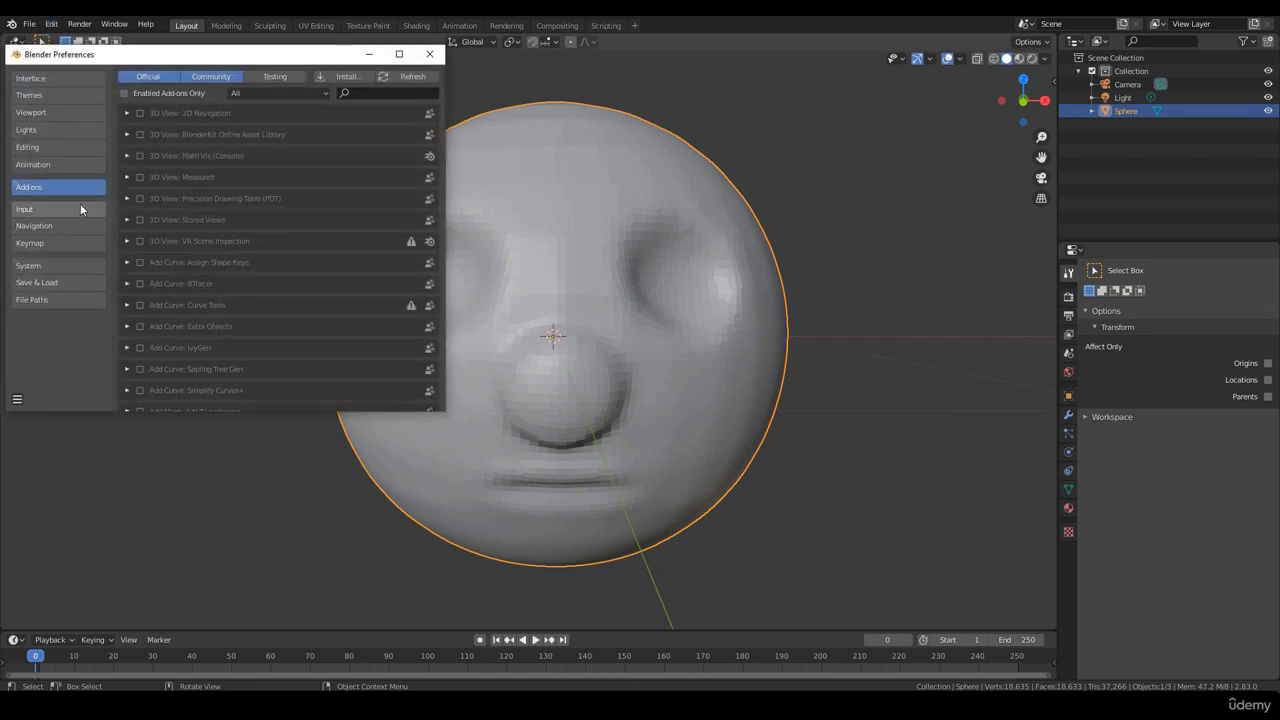
left_click(376, 93)
type("f2")
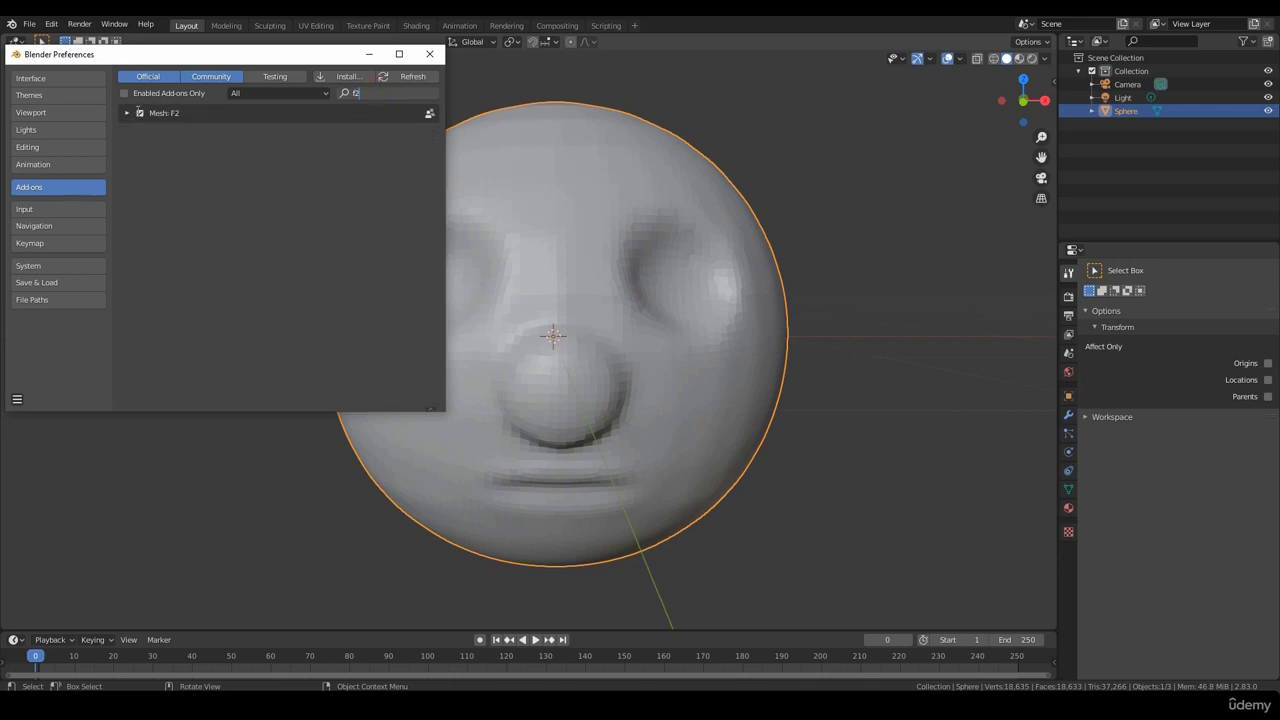
left_click(431, 57)
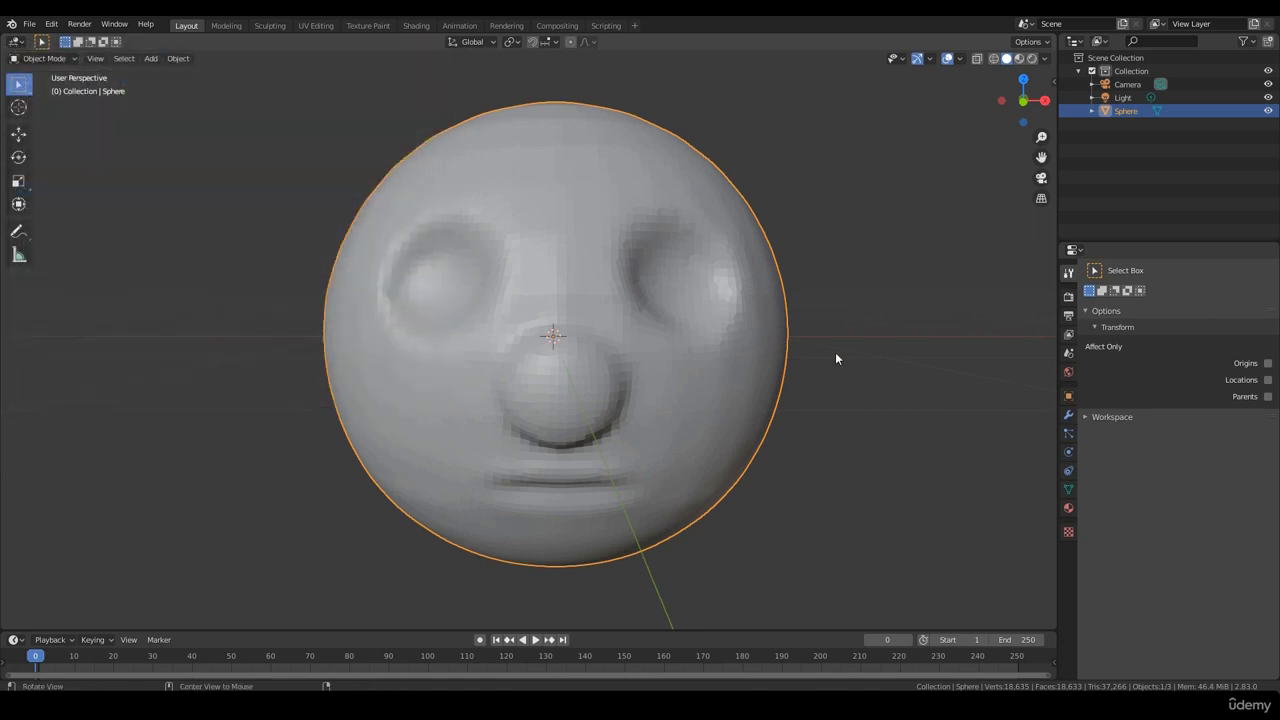
Add a mesh plane at the centre of the head and activate the Move tool.
middle_click_drag(835, 352, 820, 319)
scroll(748, 370, "up", 2)
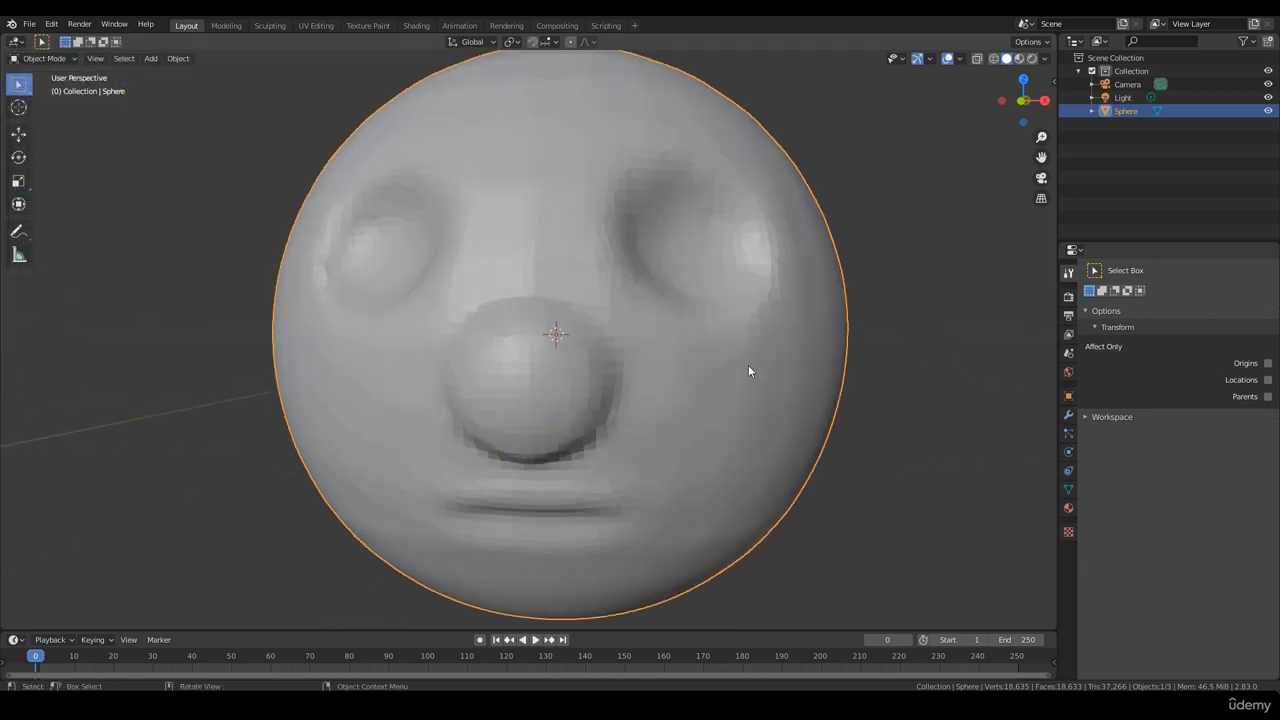
scroll(767, 386, "down", 2)
middle_click_drag(767, 386, 510, 410)
scroll(809, 409, "down", 3)
key("shift+a")
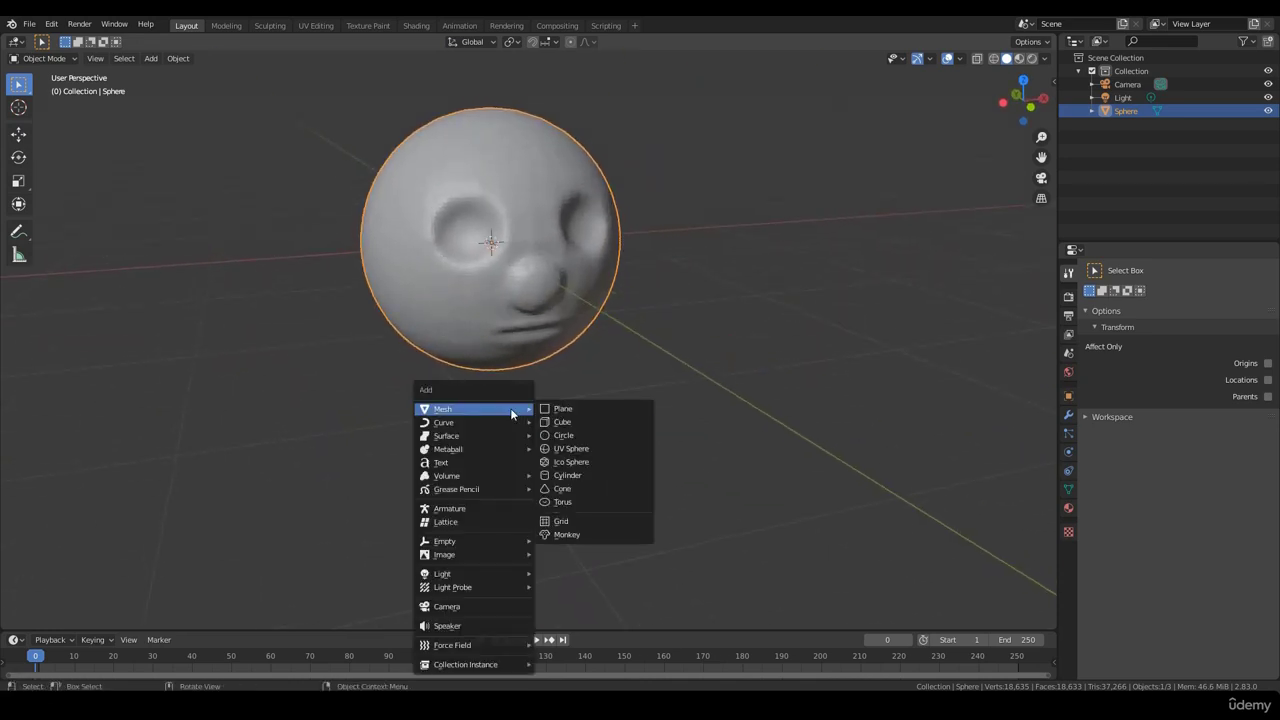
left_click(576, 407)
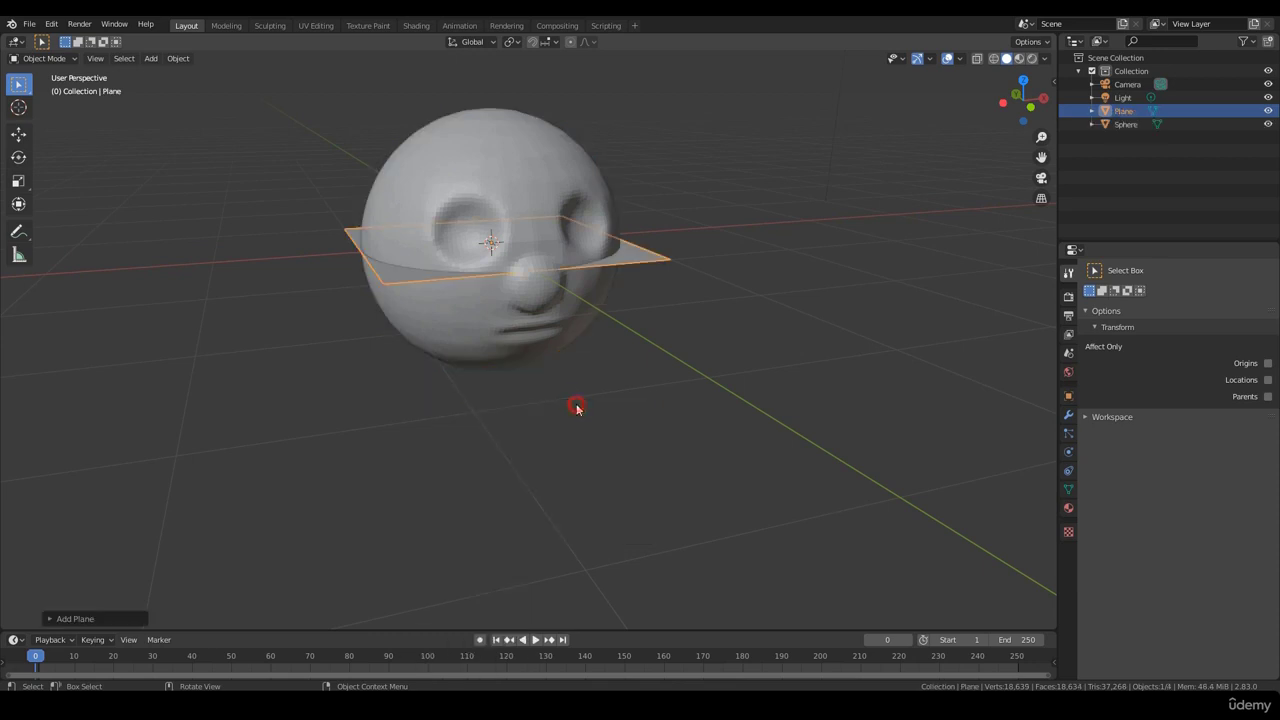
middle_click_drag(574, 403, 53, 176)
left_click(19, 134)
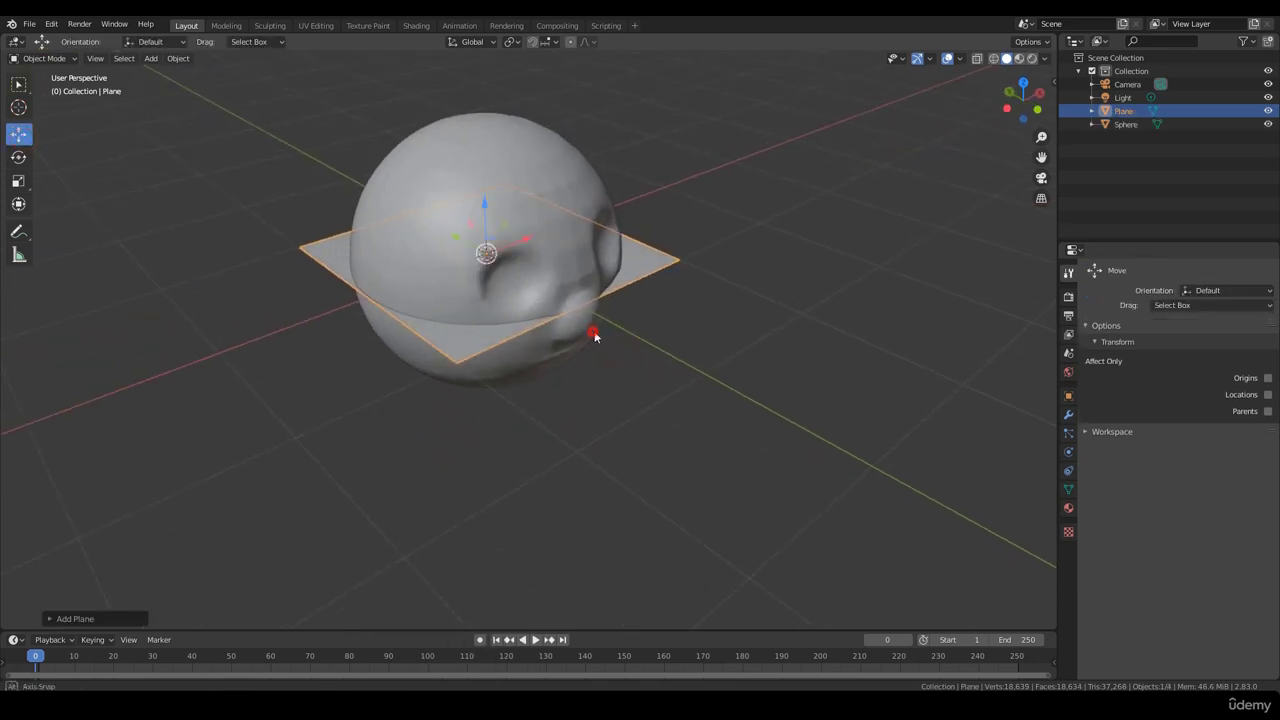
Move the plane out of the head so it sits in front of the face.
middle_click_drag(492, 266, 480, 258)
left_click_drag(458, 246, 815, 497)
middle_click_drag(815, 497, 676, 440)
Rotate the plane upright by 90° around the global X axis.
left_click(19, 157)
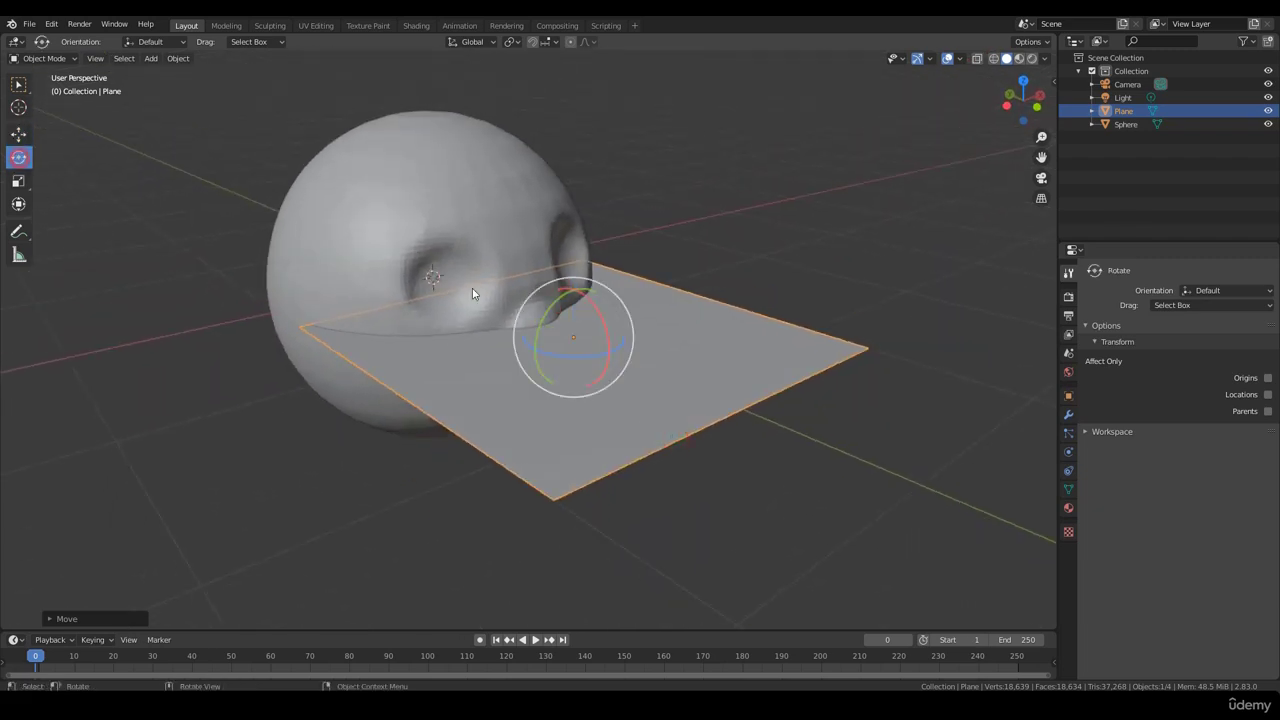
left_click_drag(595, 313, 606, 355)
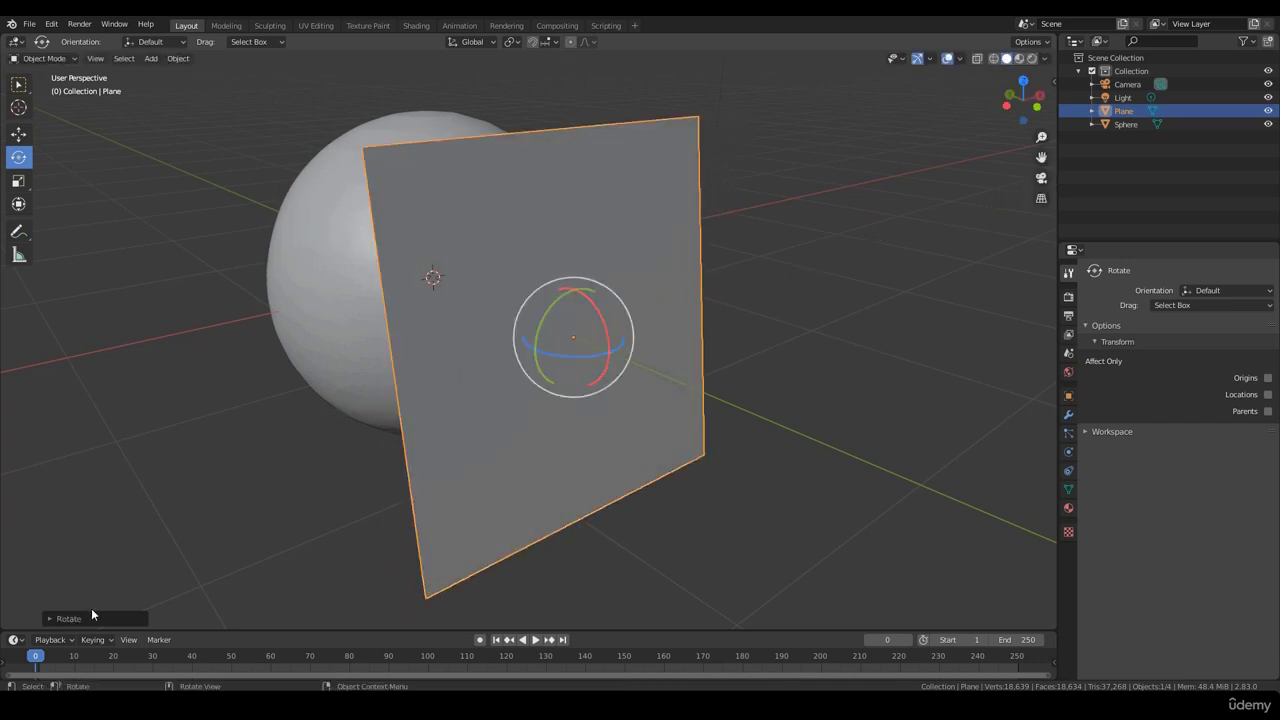
left_click(91, 615)
left_click(185, 570)
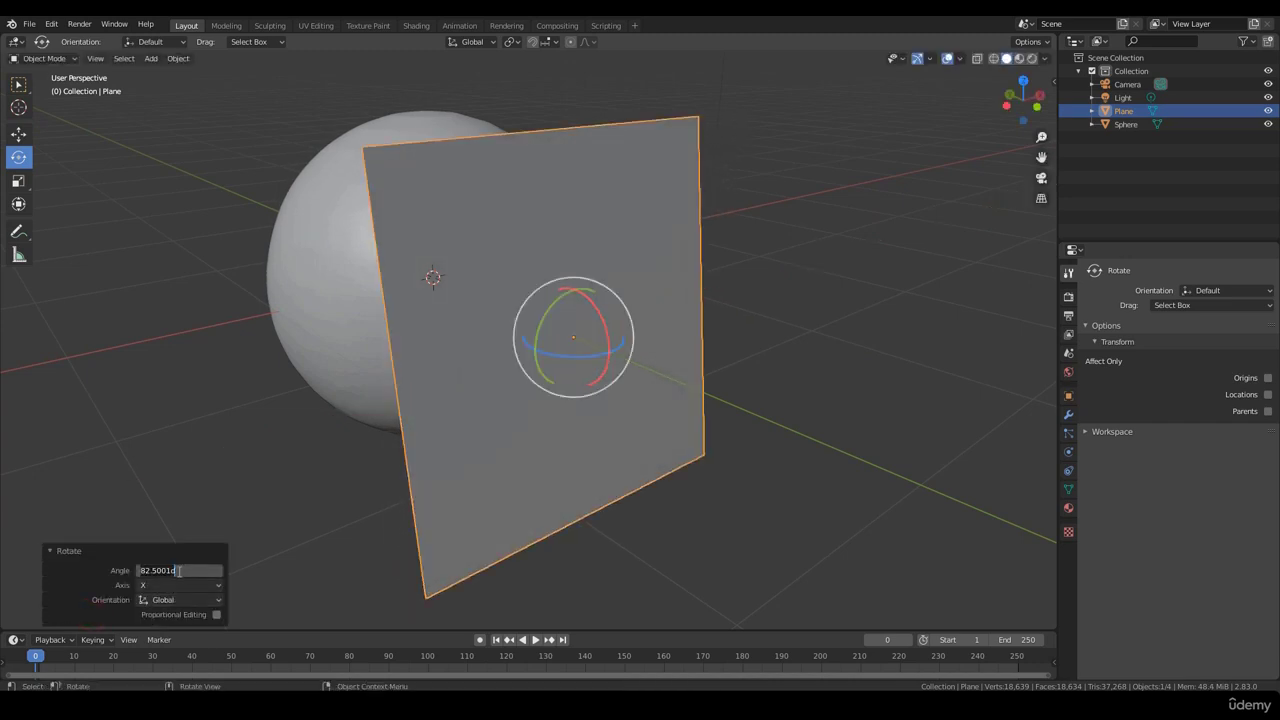
type("90")
key("Return")
Scale the upright plane down in several passes to a small square in front of the nose.
middle_click_drag(762, 457, 720, 452)
key("s")
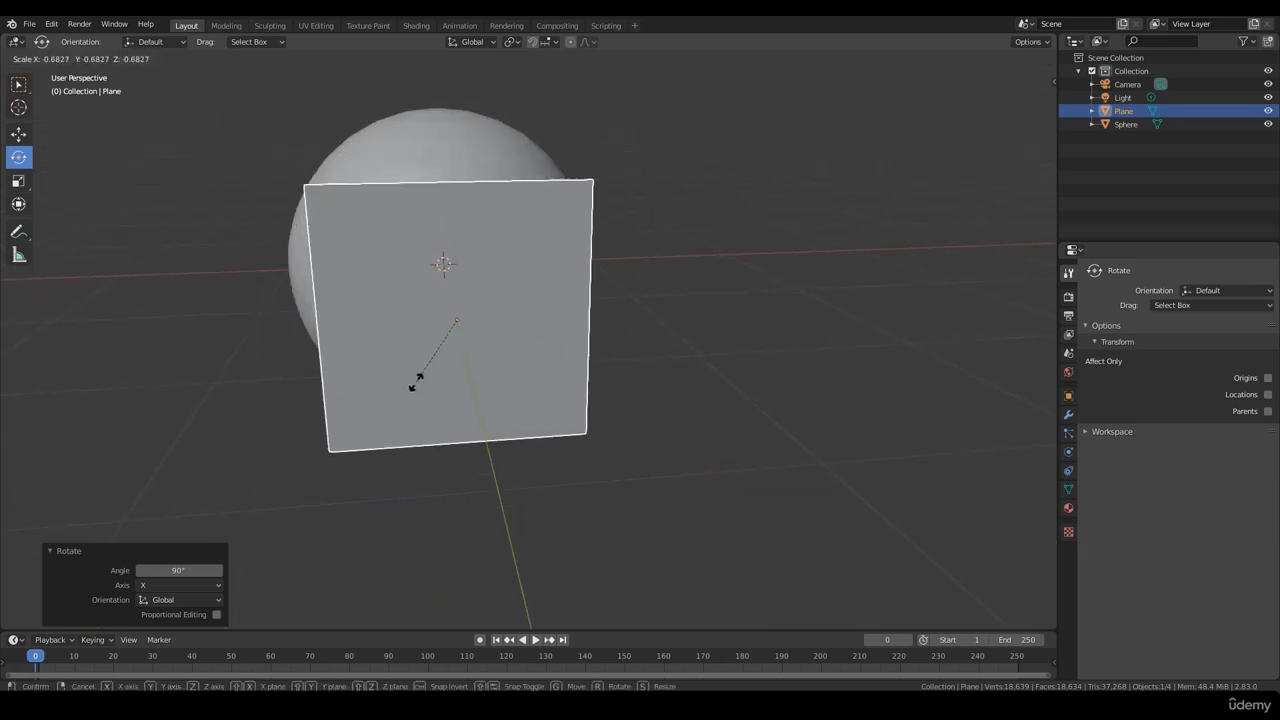
left_click(429, 374)
key("s")
left_click(441, 309)
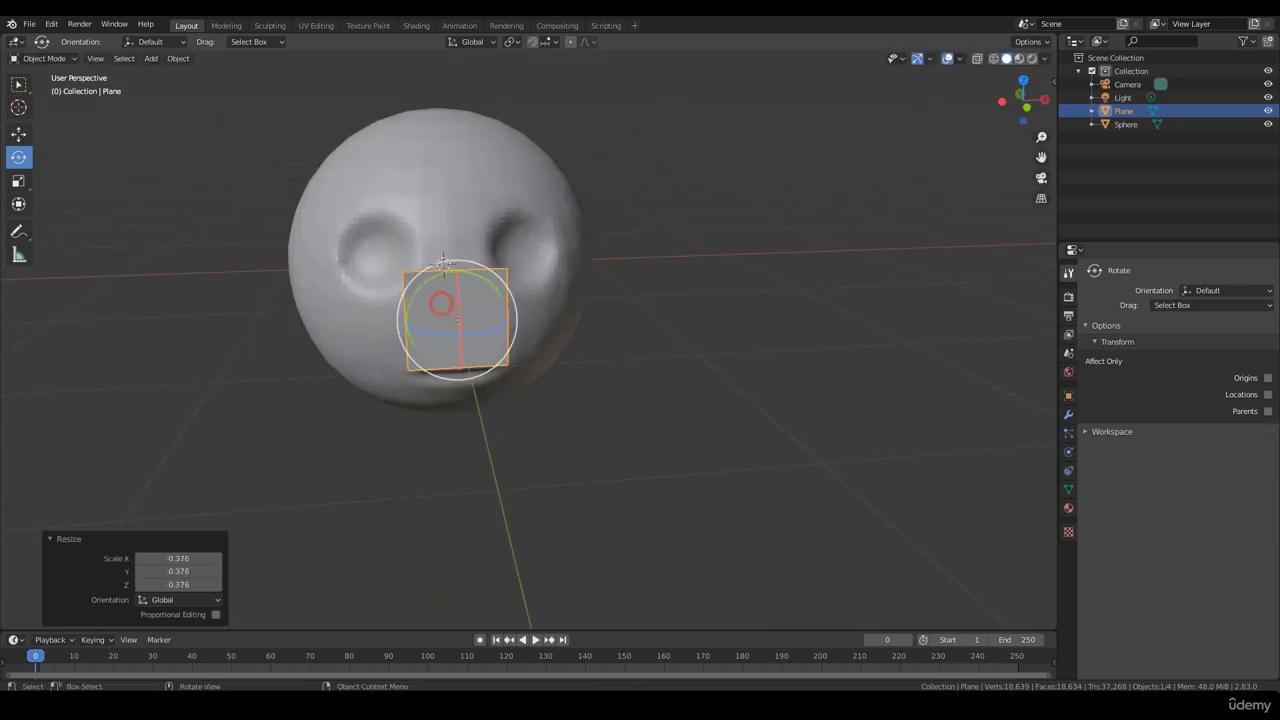
key("s")
right_click(436, 320)
key("s")
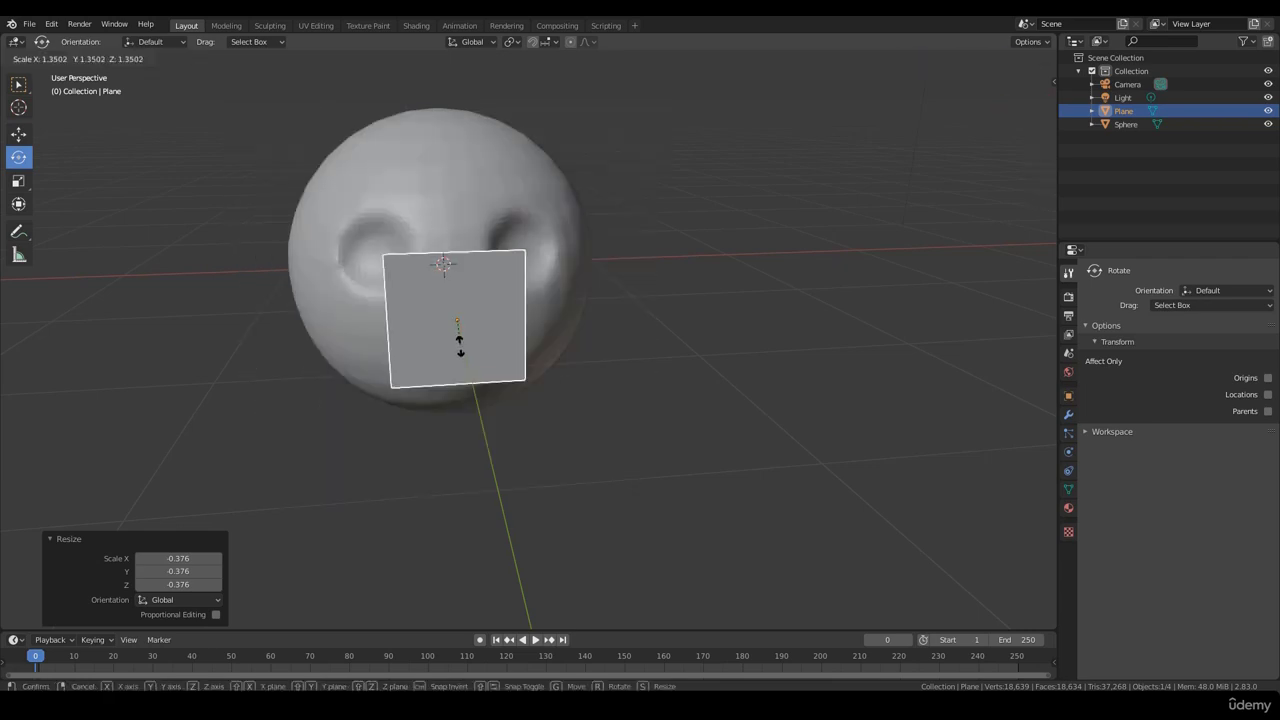
left_click(547, 360)
Shrink the small plane further by a uniform factor of about 0.572.
middle_click_drag(547, 360, 497, 397)
scroll(443, 380, "up", 4)
scroll(423, 398, "up", 1)
key("s")
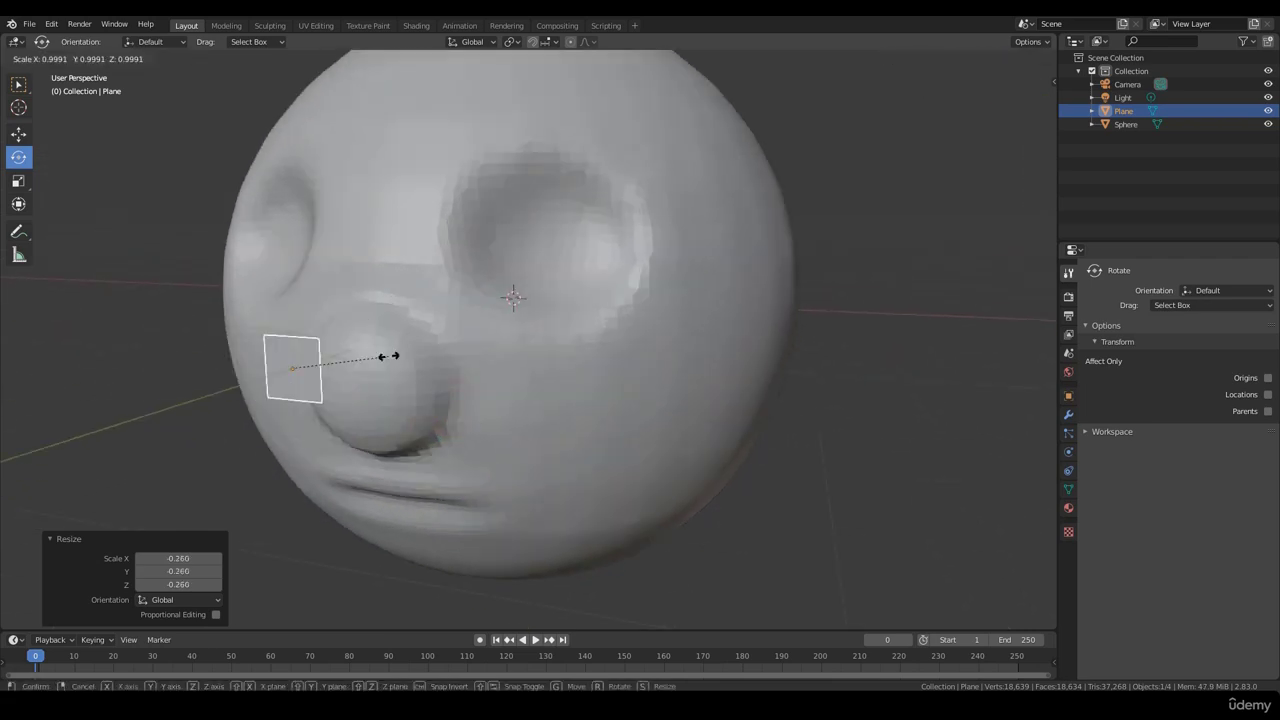
left_click(348, 366)
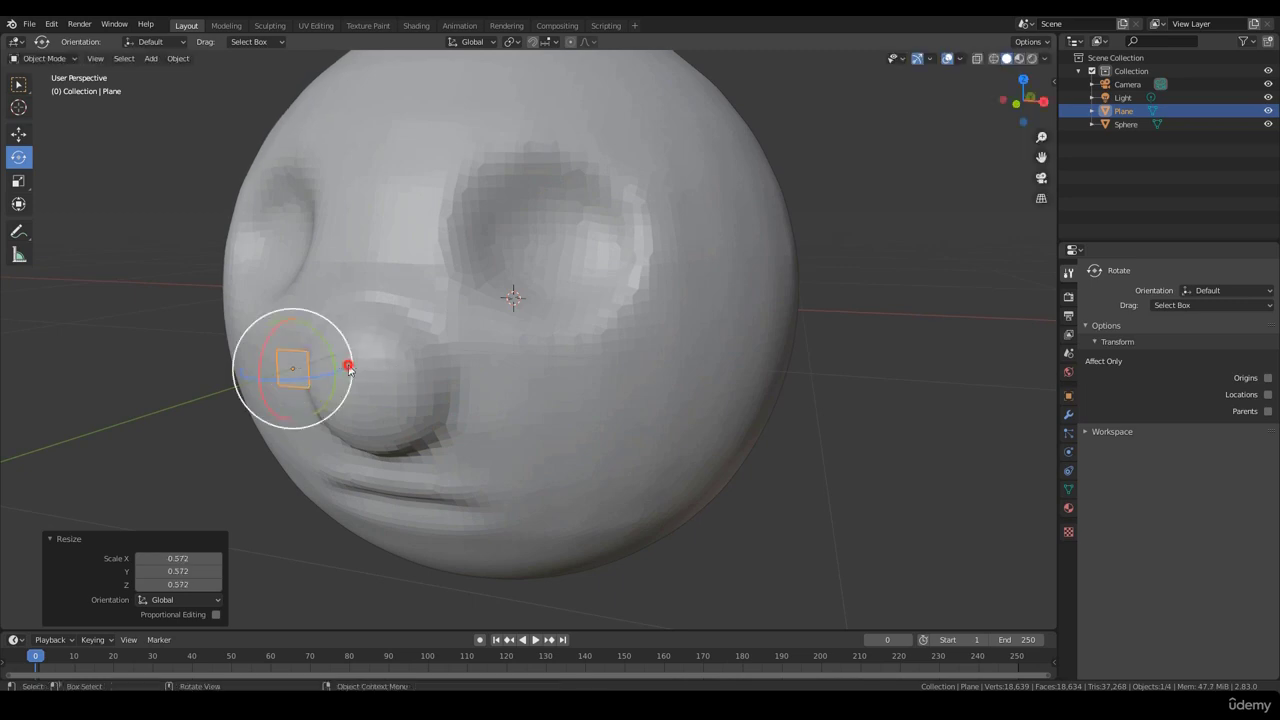
Move the plane along X and Y until it rests on the cheek beside the nose, just below the eye socket.
middle_click_drag(349, 363, 53, 137)
left_click(21, 135)
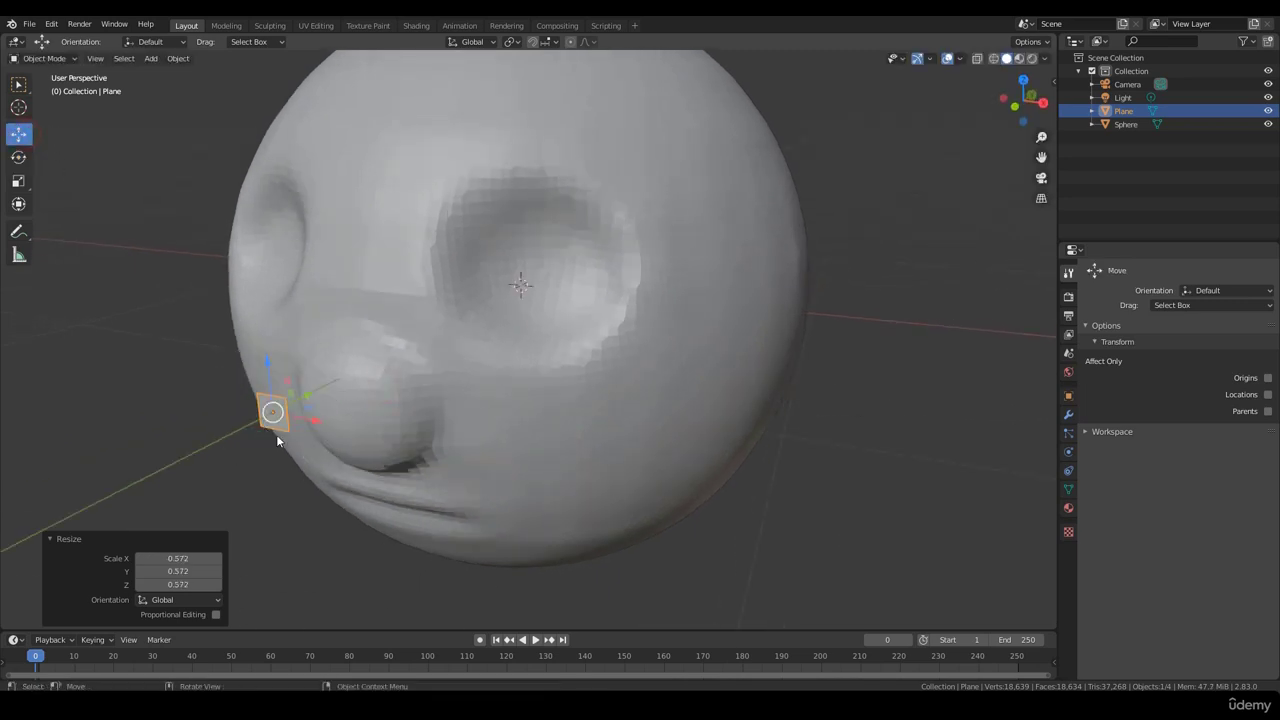
left_click_drag(302, 425, 368, 424)
middle_click_drag(450, 447, 311, 400)
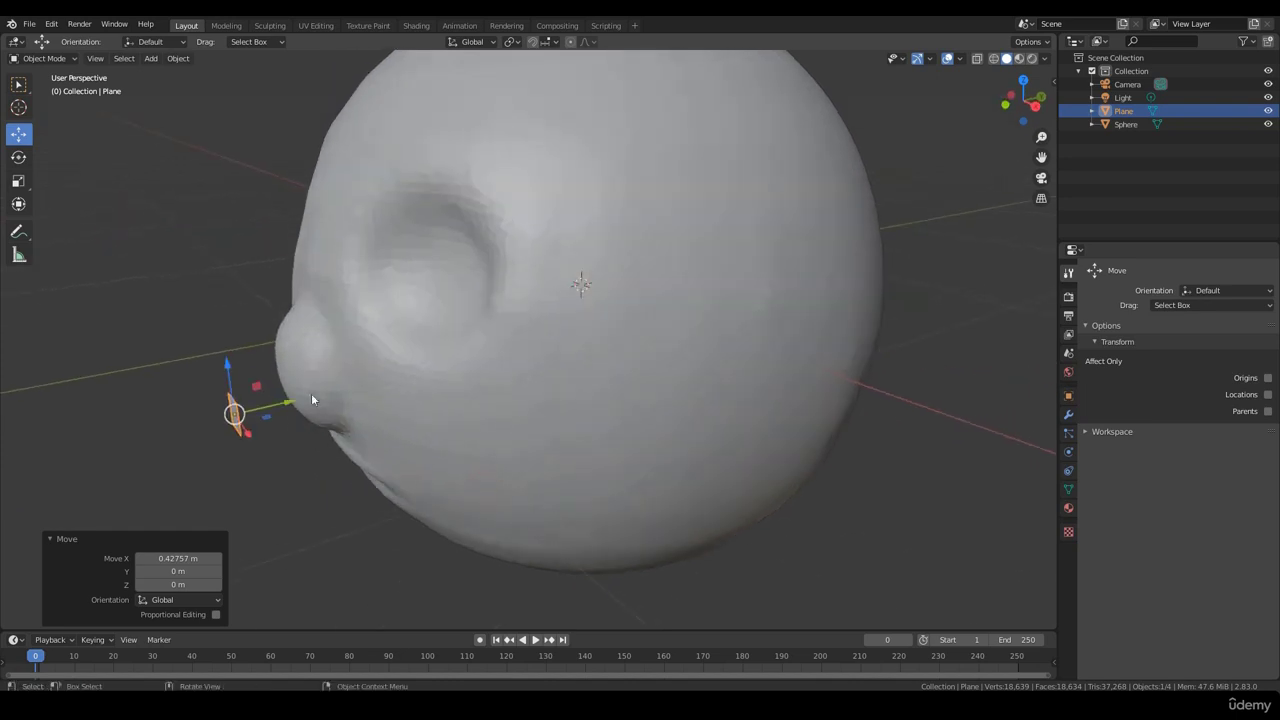
left_click_drag(283, 403, 432, 408)
middle_click_drag(432, 408, 526, 394)
scroll(526, 394, "up", 3)
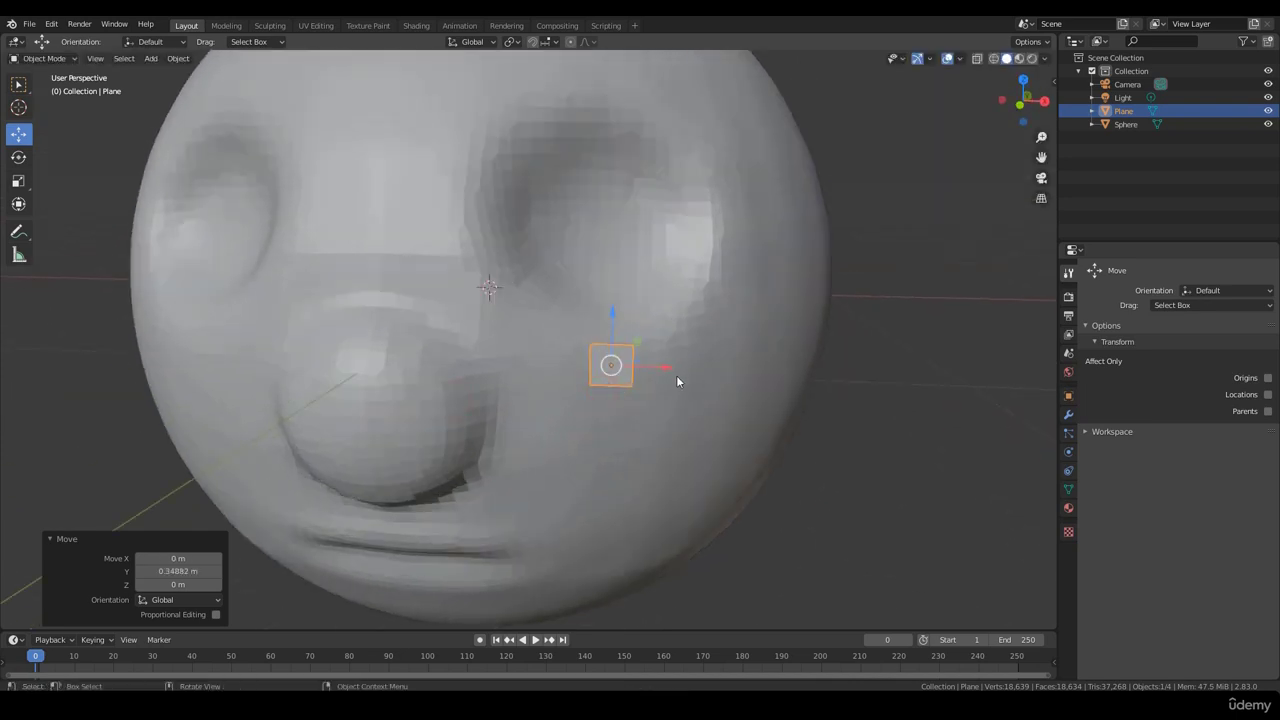
left_click_drag(665, 370, 650, 371)
Examine from several angles how the small plane sits against the cheek below the eye socket.
middle_click_drag(686, 406, 541, 371)
scroll(626, 420, "down", 4)
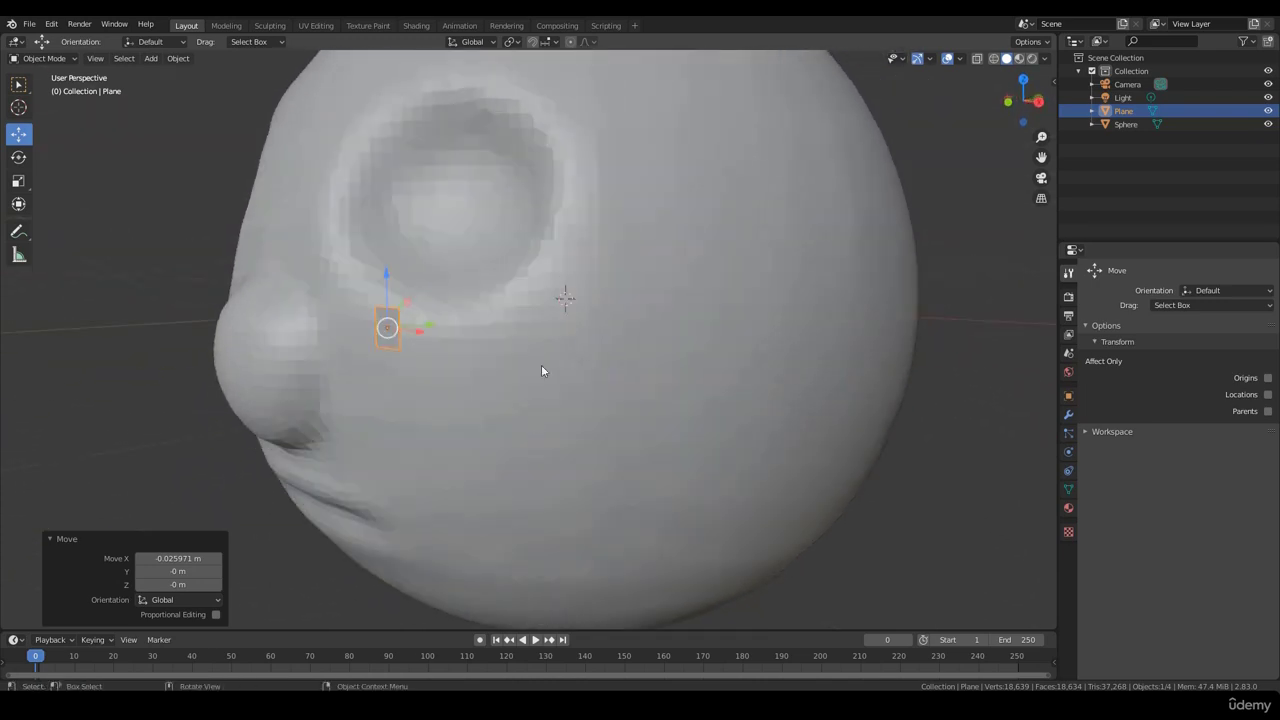
middle_click_drag(629, 401, 577, 390)
left_click(577, 390)
middle_click_drag(485, 385, 535, 388)
left_click(537, 385)
middle_click_drag(594, 446, 429, 398)
scroll(329, 397, "up", 1)
left_click_drag(429, 398, 378, 402, "alt")
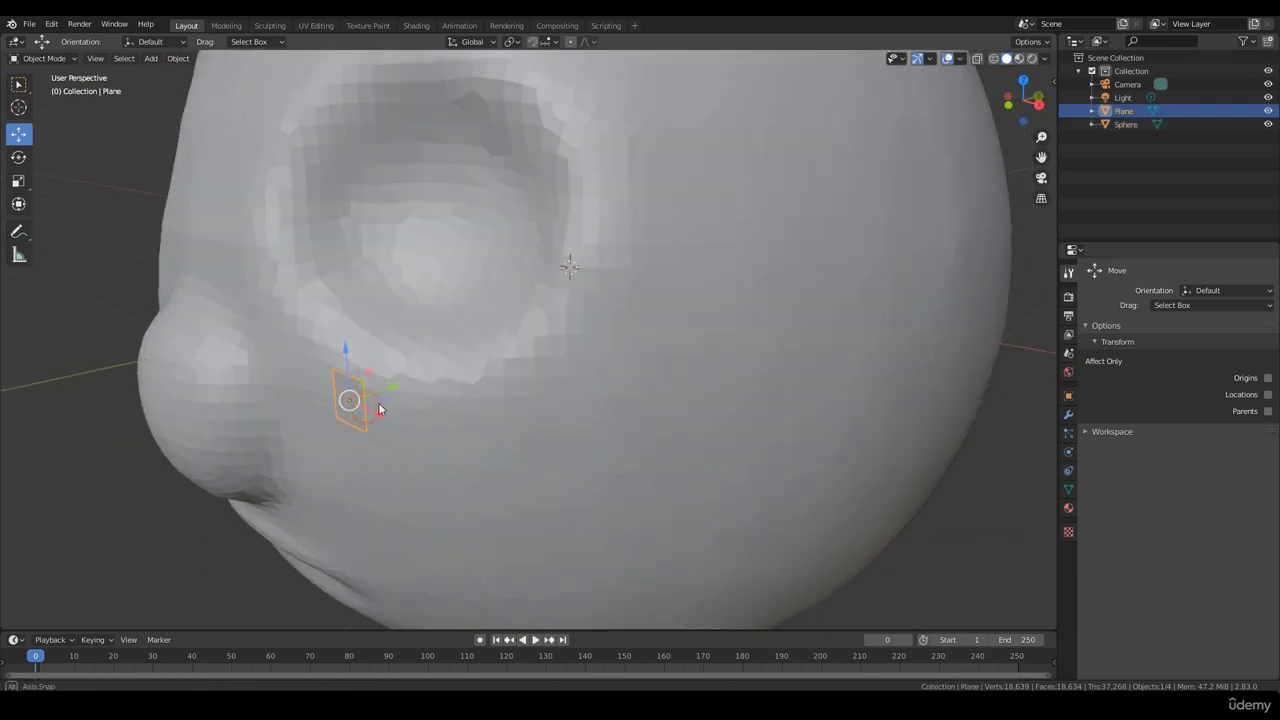
left_click_drag(617, 318, 644, 294, "alt")
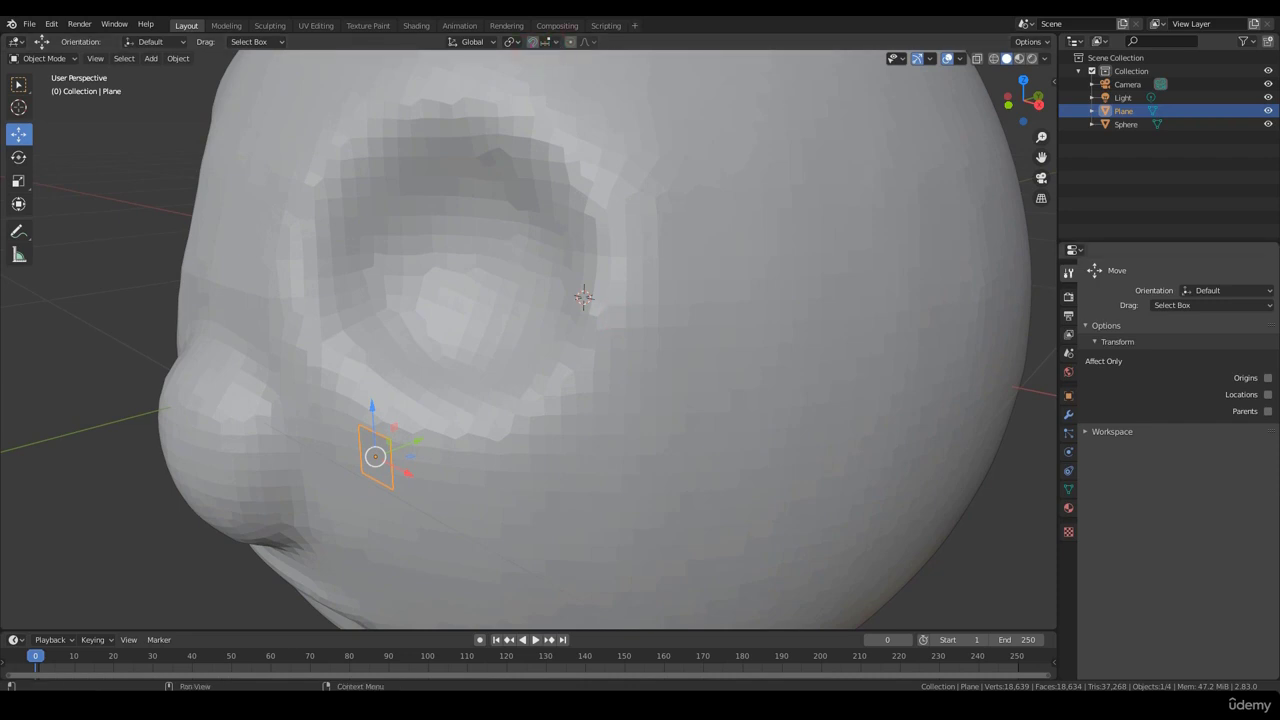
Set snapping to Face and enable Project Individual Elements.
left_click(556, 42)
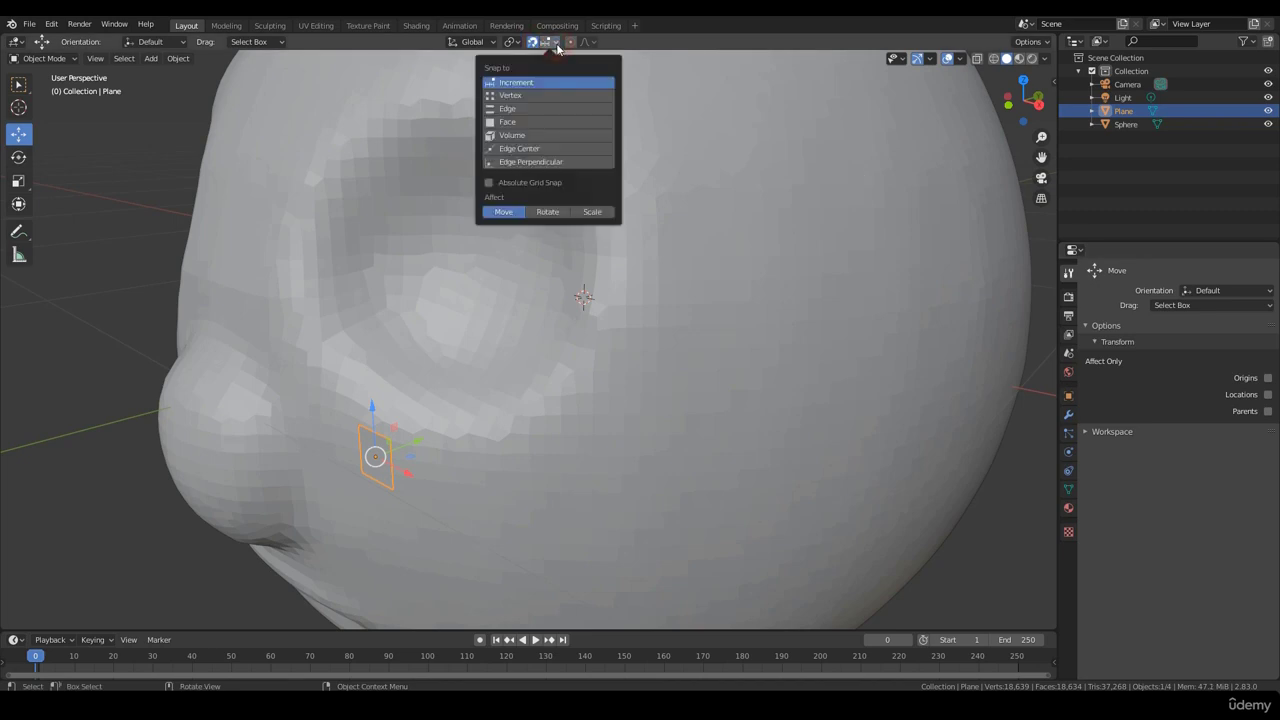
left_click(523, 120)
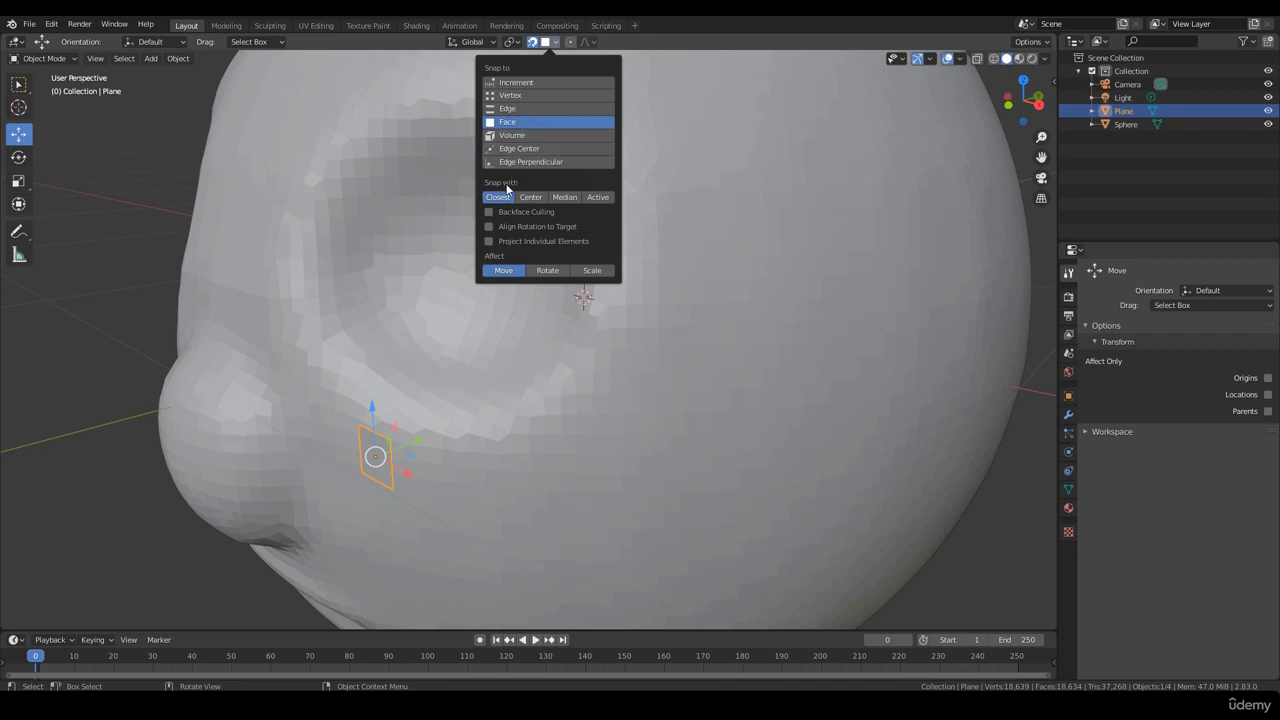
left_click(556, 42)
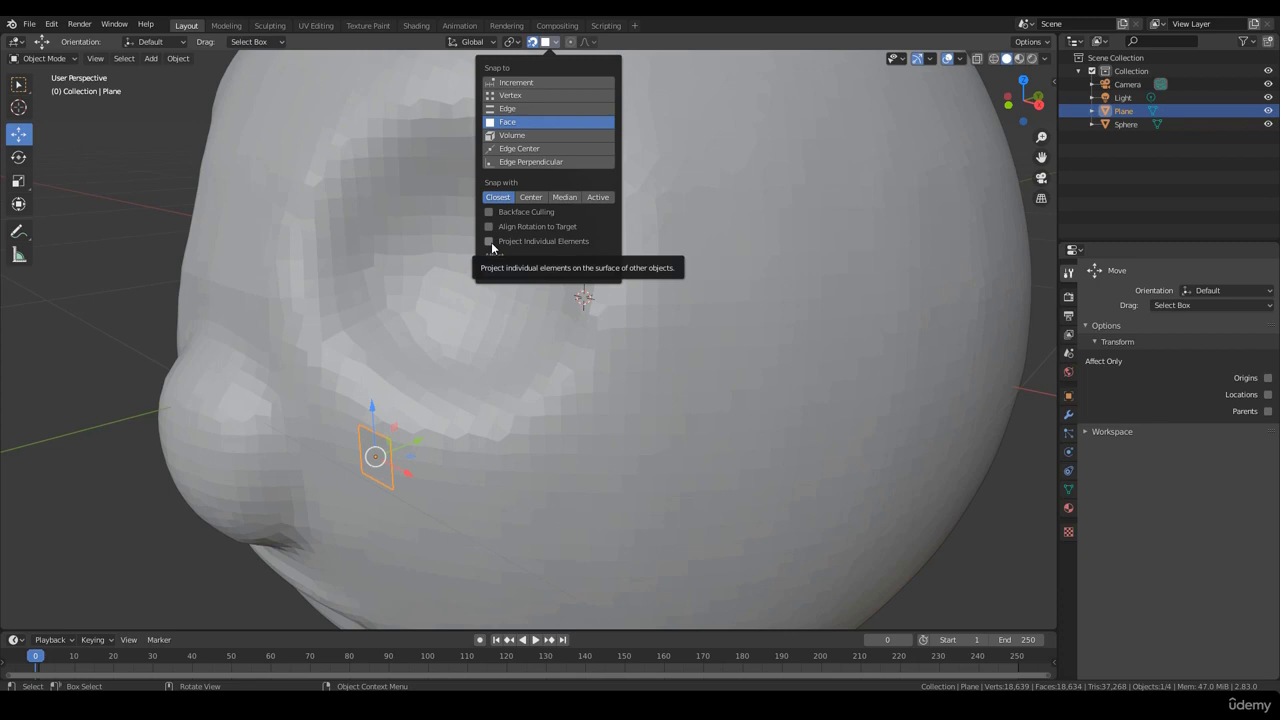
left_click(491, 242)
Enter Edit Mode on the small plane and activate the Tweak tool.
middle_click_drag(389, 513, 345, 307)
scroll(477, 443, "up", 1)
left_click(338, 316)
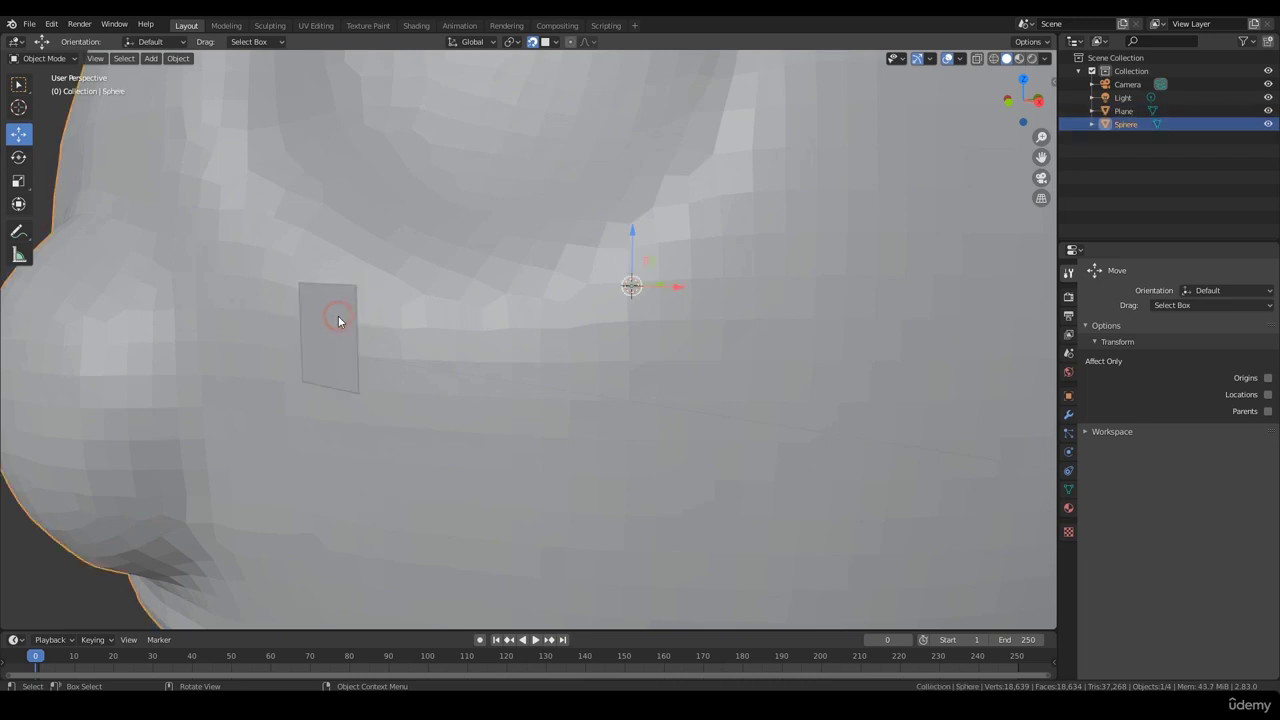
left_click(333, 326)
middle_click_drag(353, 338, 418, 301)
key("Tab")
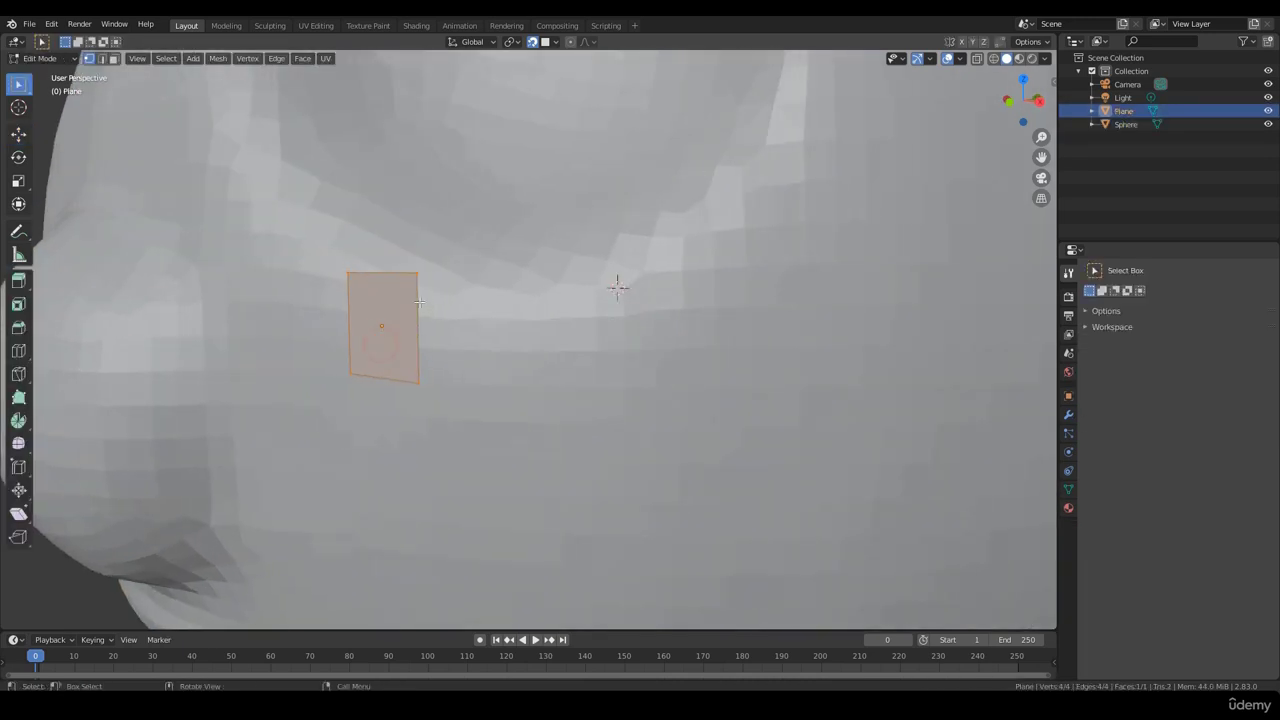
left_click(22, 88)
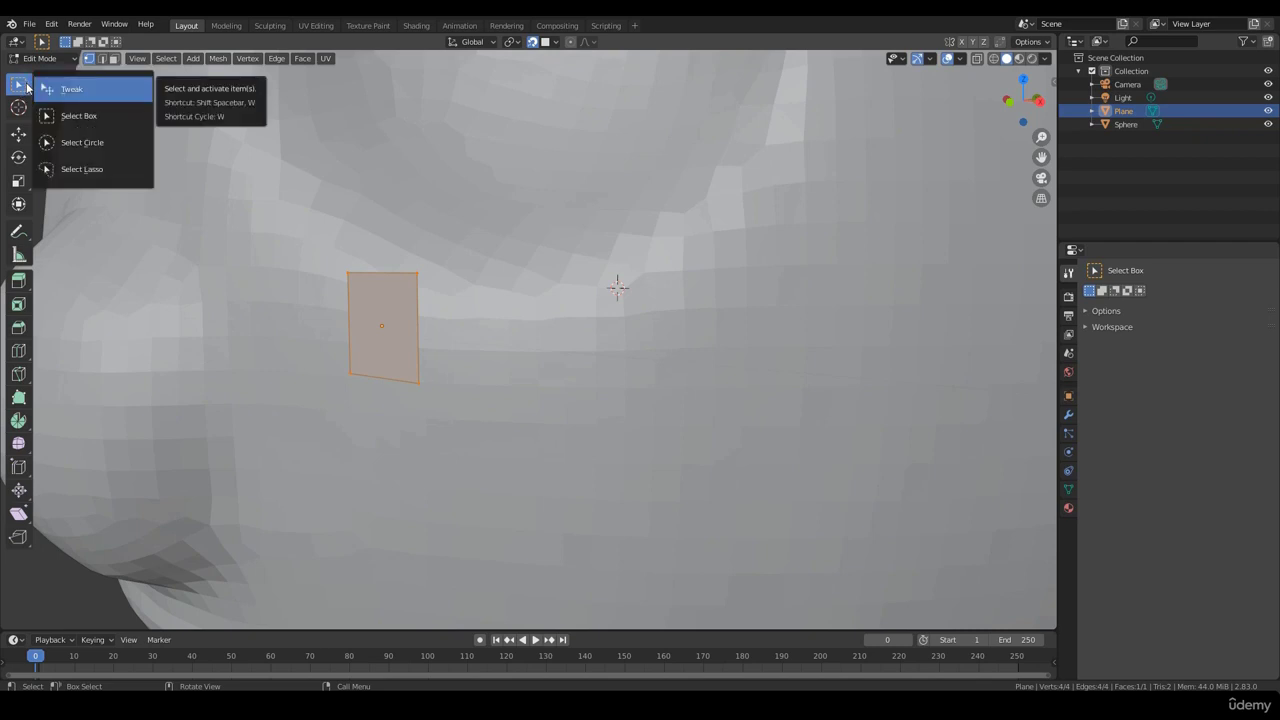
left_click(20, 87)
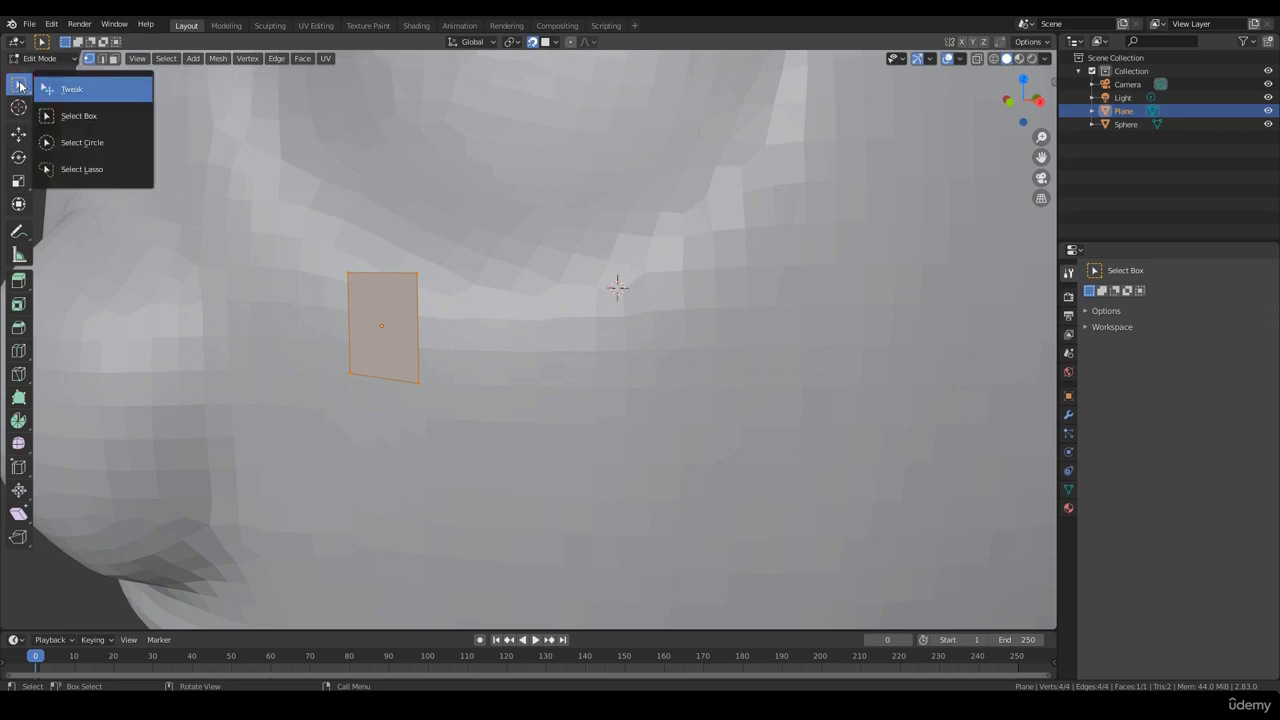
left_click(77, 92)
Snap the plane's corner vertices onto the cheek surface below the eye socket.
scroll(377, 280, "up", 2)
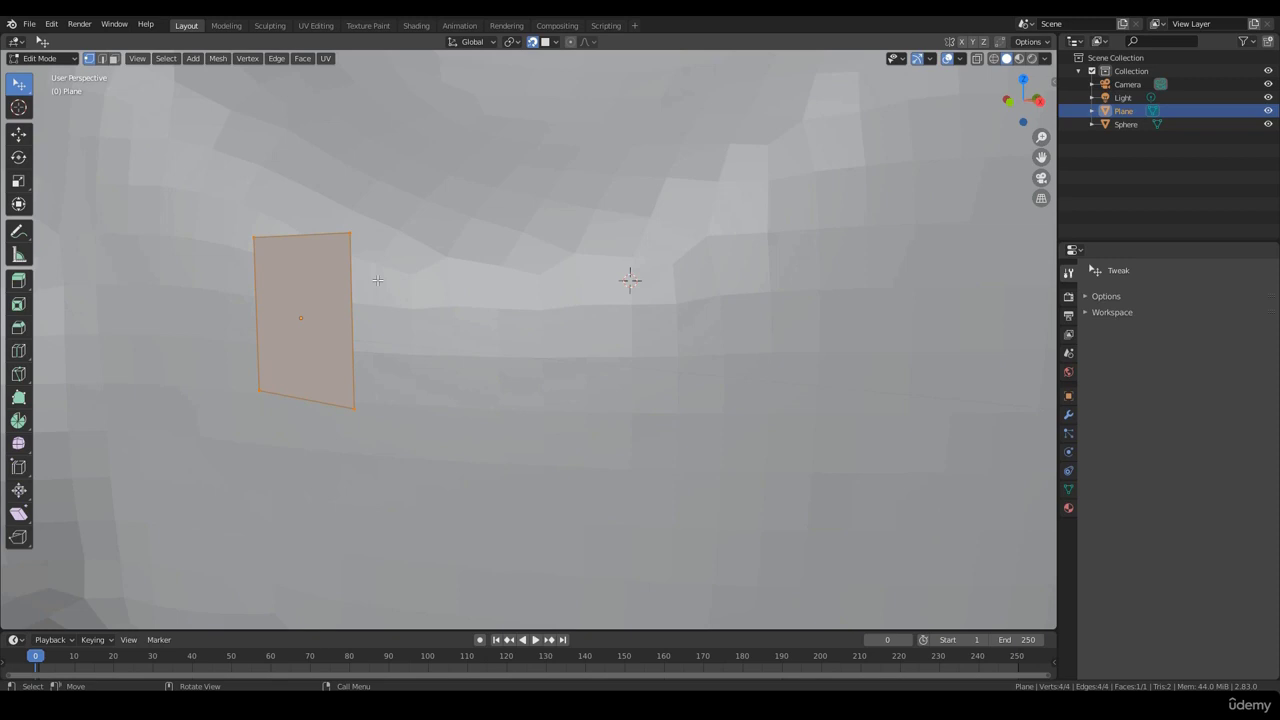
left_click(351, 234)
middle_click_drag(351, 234, 388, 240)
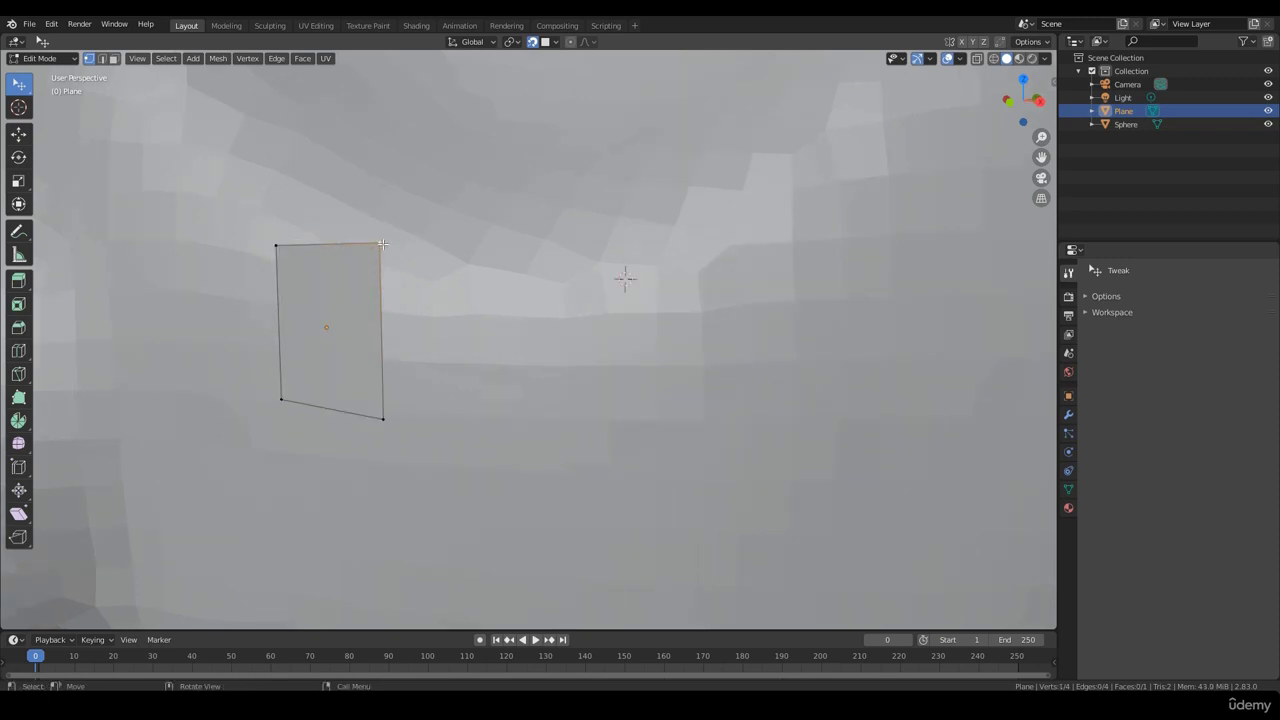
left_click_drag(377, 244, 386, 280)
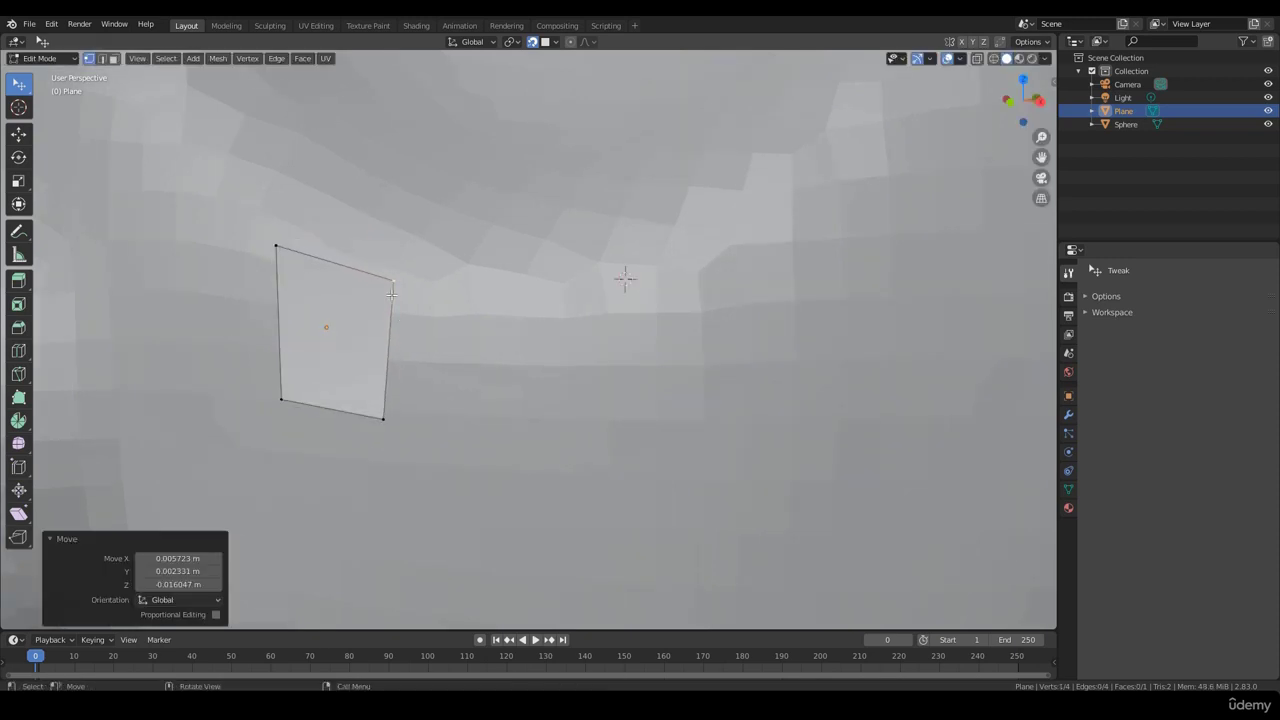
middle_click_drag(386, 290, 281, 356)
left_click_drag(218, 364, 226, 360)
left_click(262, 479)
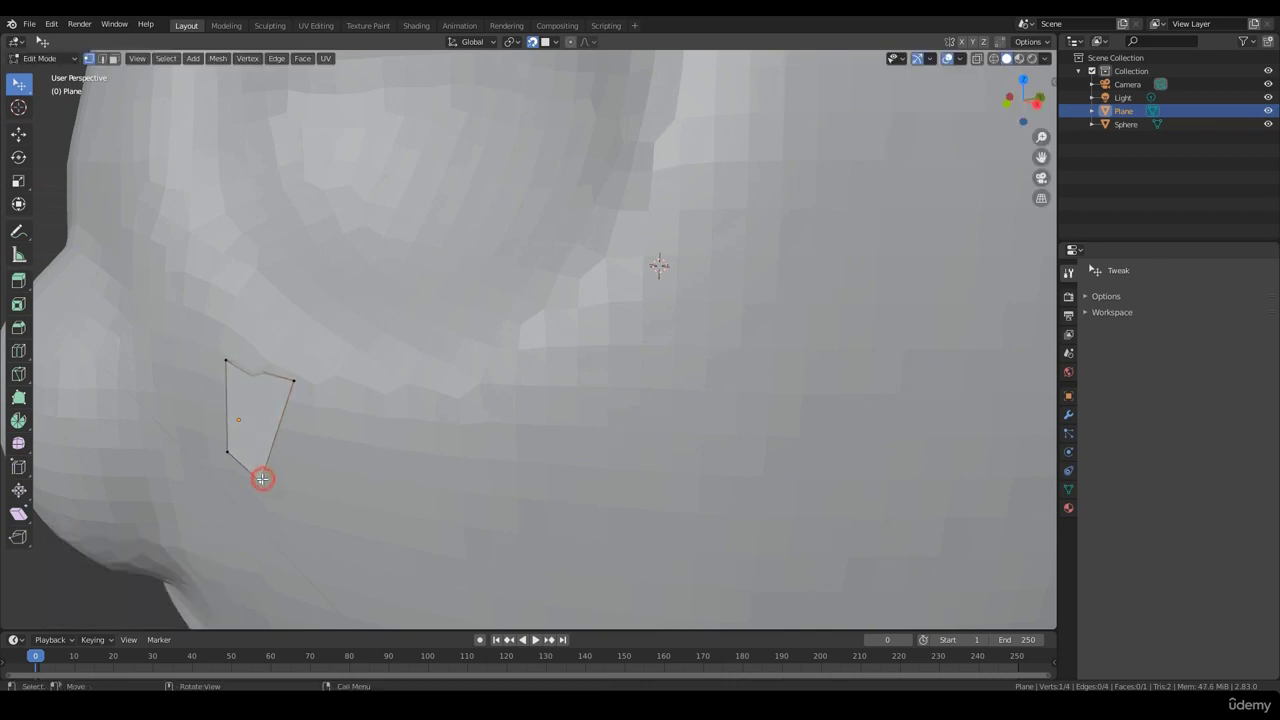
middle_click_drag(260, 477, 432, 452)
left_click_drag(420, 447, 350, 440)
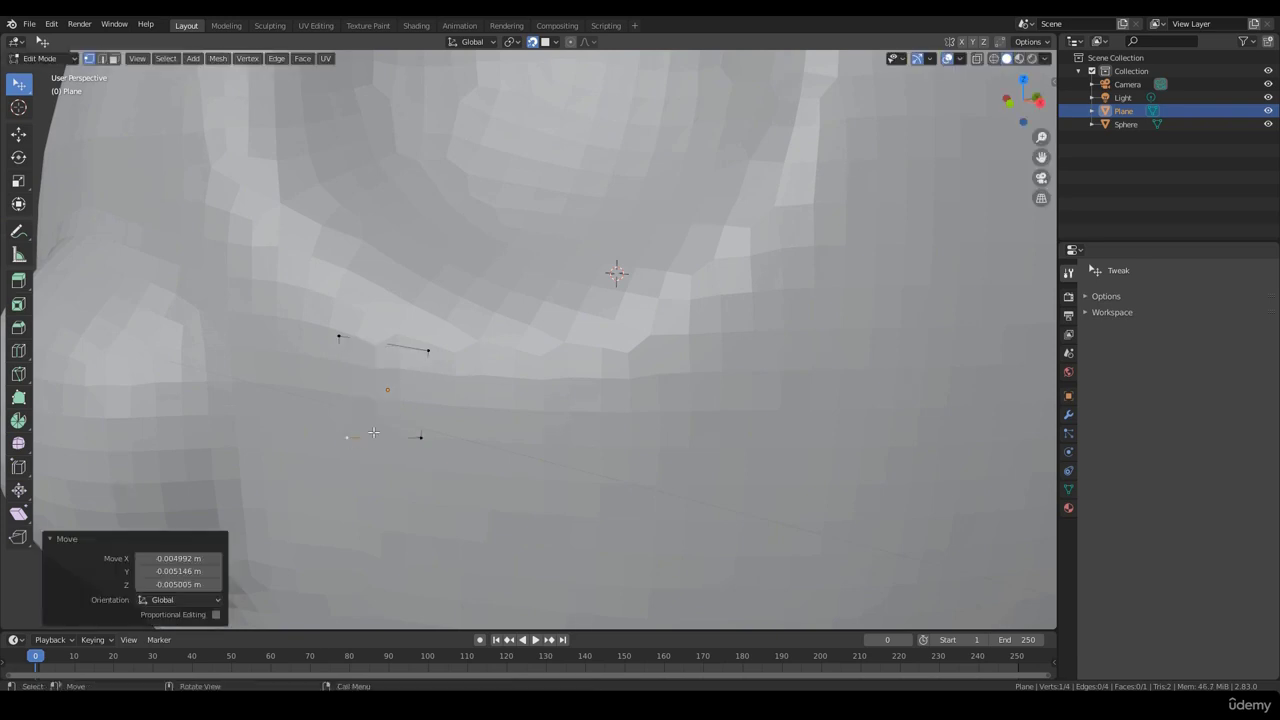
Enable In Front in the plane's viewport display settings so it draws over the head.
mouse_move(350, 440)
middle_mouse_down()
mouse_move(371, 434)
mouse_move(274, 394)
mouse_move(614, 377)
mouse_move(536, 372)
middle_mouse_up()
key("shift+z")
mouse_move(436, 372)
middle_mouse_down()
mouse_move(500, 337)
mouse_move(603, 420)
middle_mouse_up()
key("shift+z")
middle_click_drag(506, 371, 480, 380)
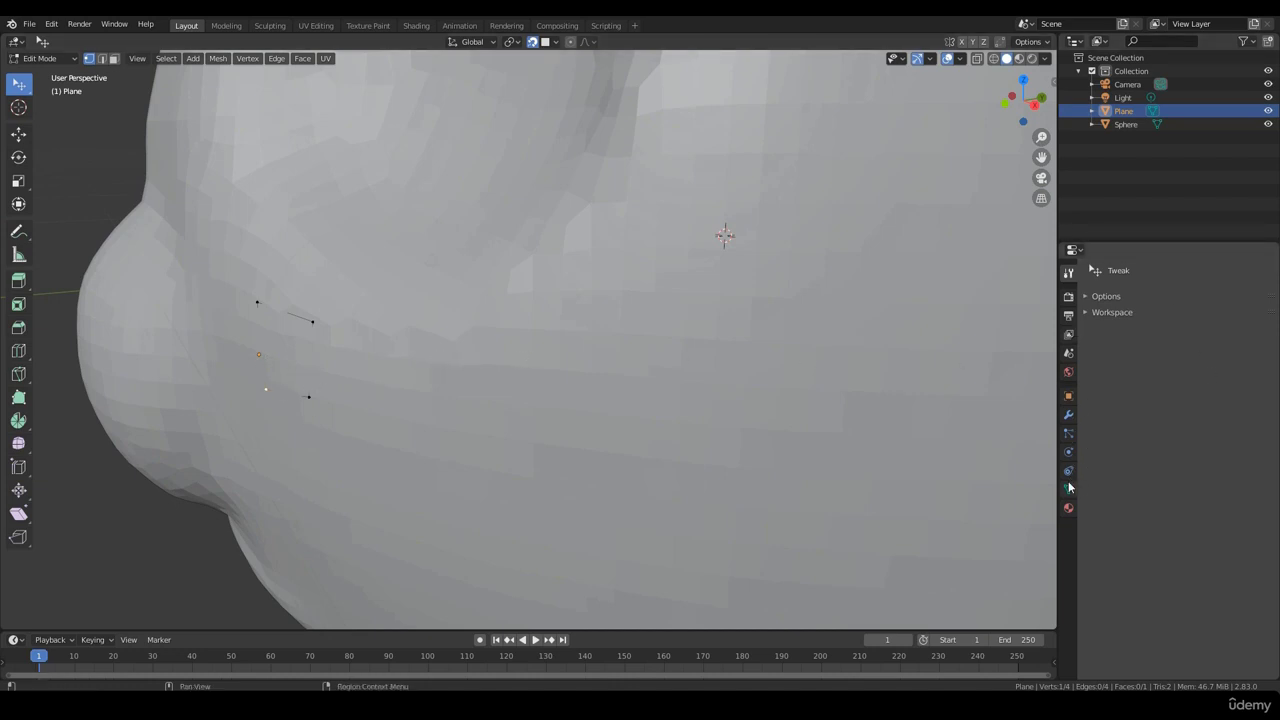
left_click(1068, 396)
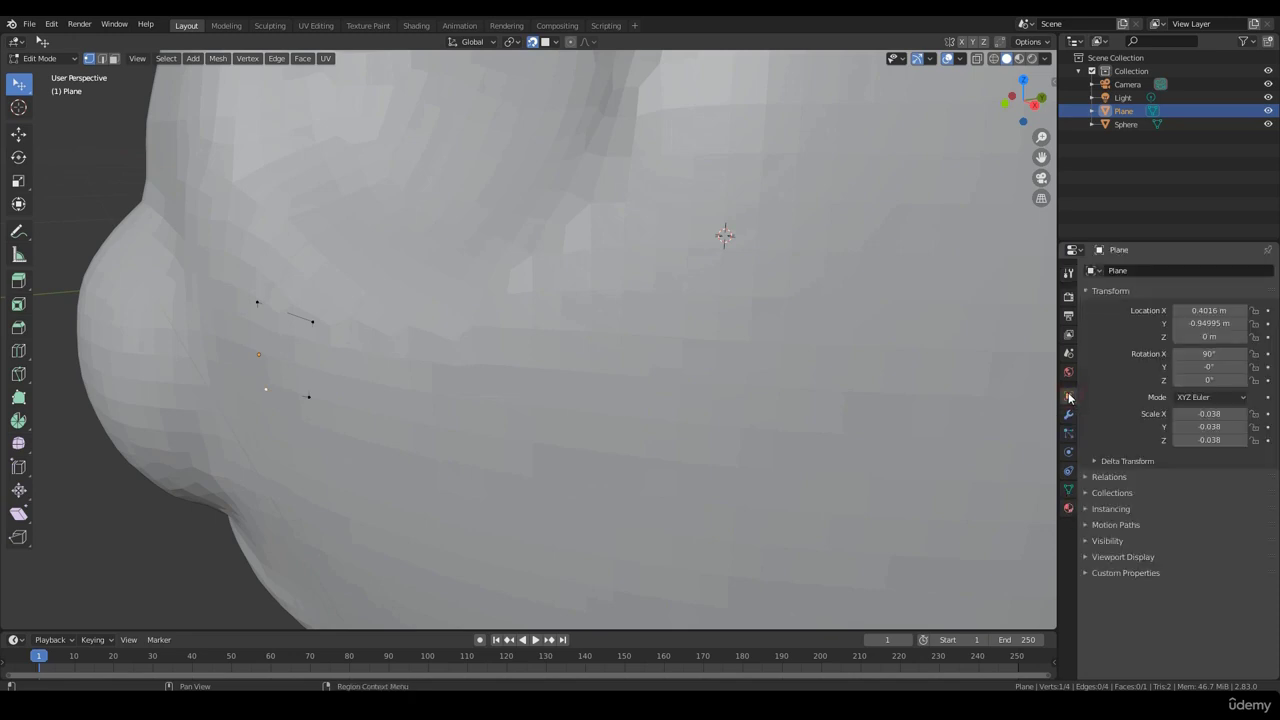
left_click(1128, 557)
scroll(1128, 555, "down", 1)
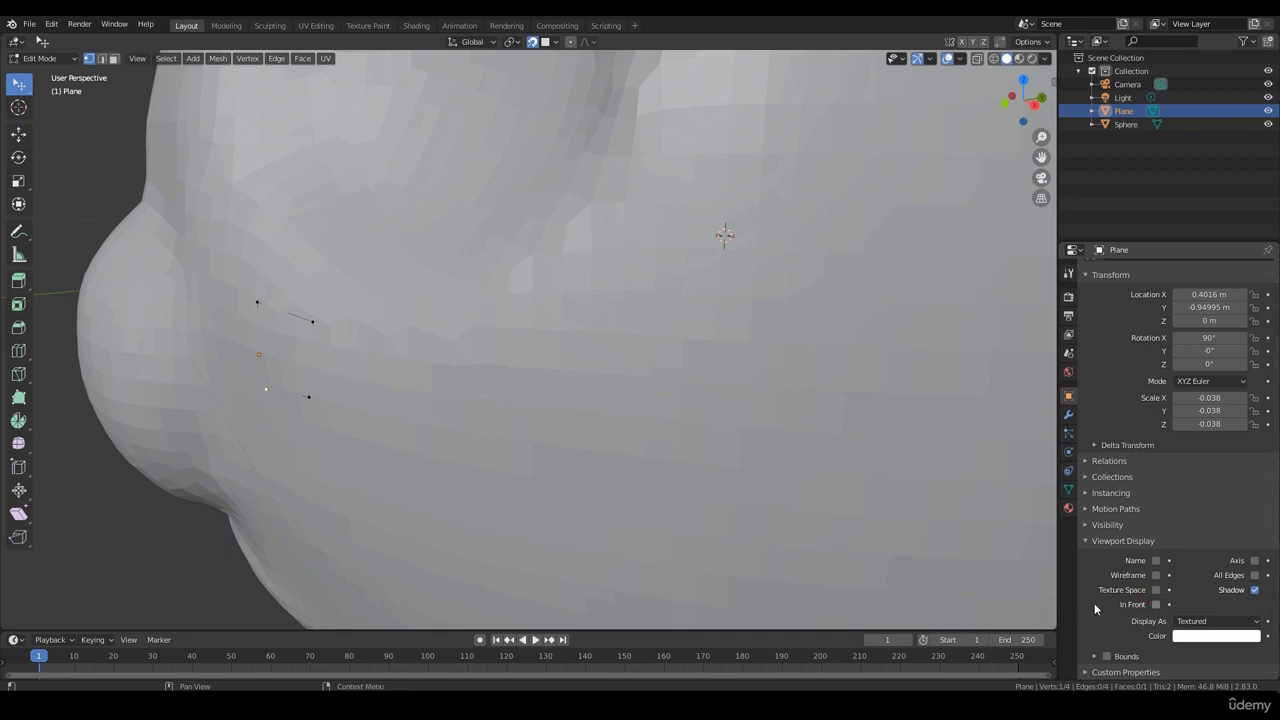
Adjust the plane's corner vertices on the cheek so the quad follows the lower rim of the eye socket.
mouse_move(540, 380)
middle_mouse_down()
mouse_move(425, 374)
mouse_move(417, 351)
mouse_move(425, 368)
mouse_move(453, 371)
mouse_move(360, 284)
middle_mouse_up()
scroll(455, 371, "up", 3)
scroll(455, 371, "down", 3)
left_click_drag(360, 284, 370, 270)
left_click_drag(362, 349, 359, 333)
left_click_drag(481, 360, 514, 363, "alt")
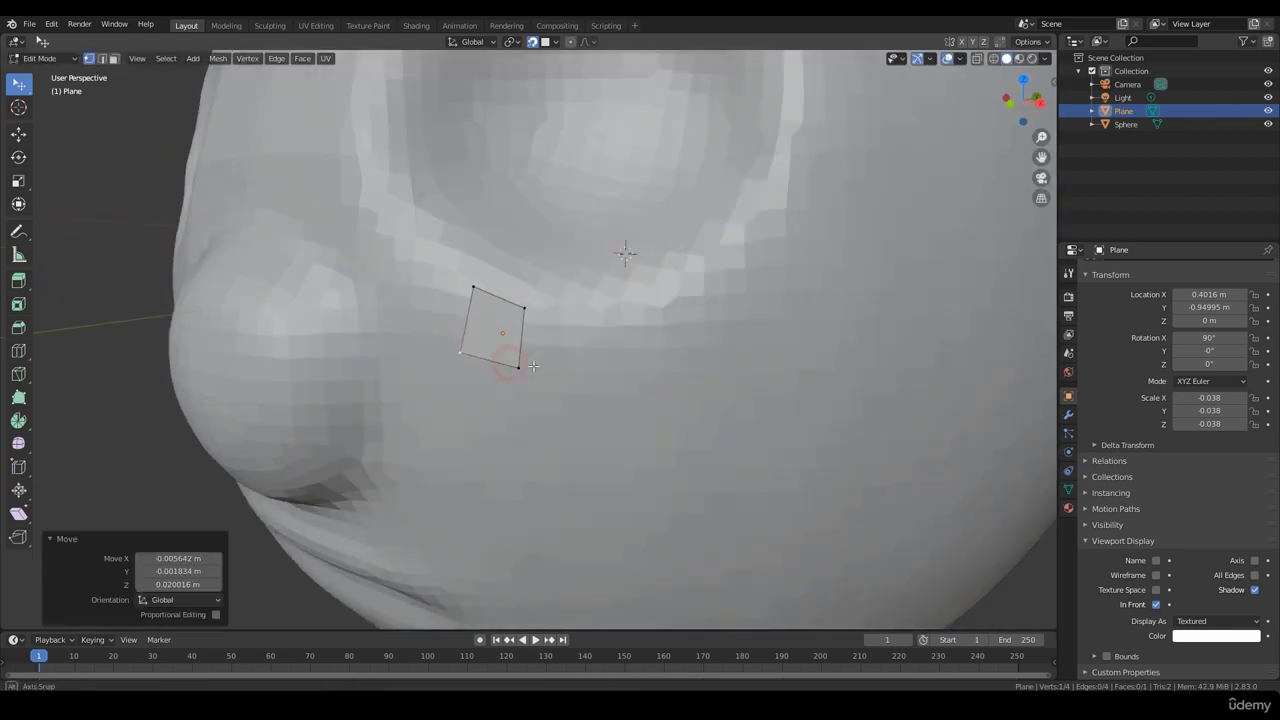
left_click_drag(526, 310, 519, 297)
left_click_drag(519, 361, 523, 348)
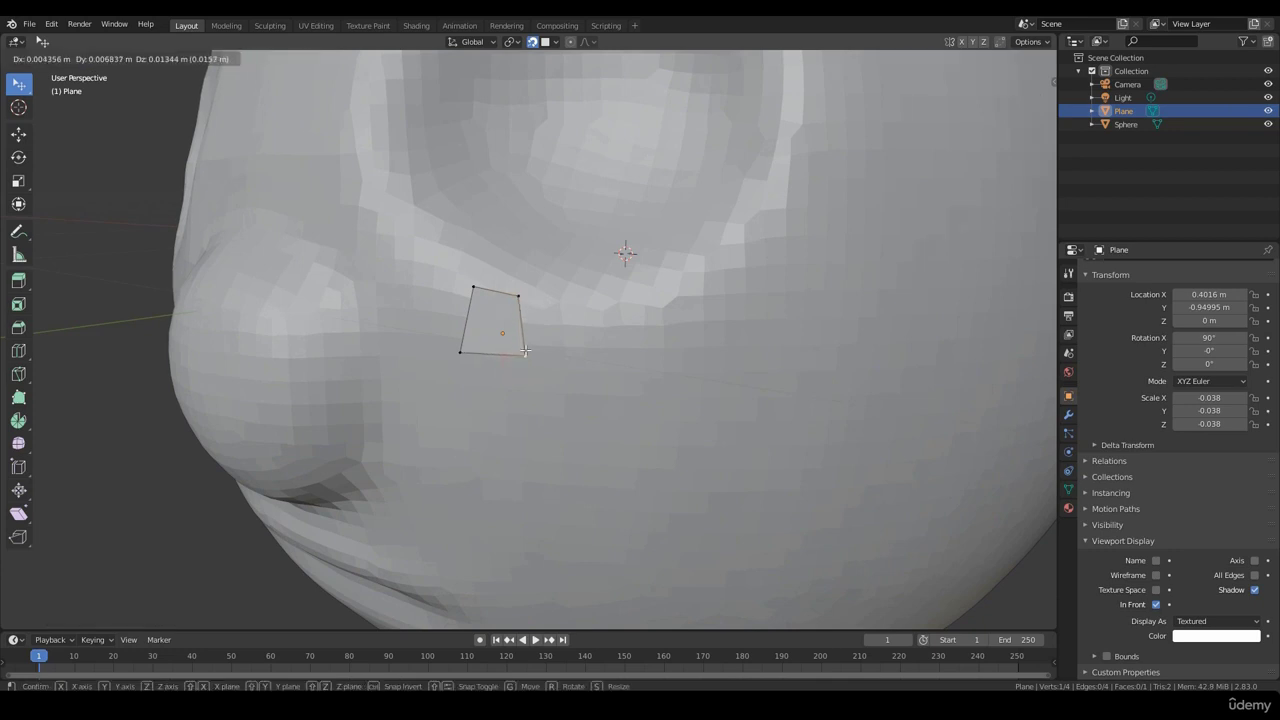
Switch the plane to Object Mode and add a Shrinkwrap modifier to it.
scroll(523, 352, "down", 3)
middle_click_drag(531, 369, 523, 414)
scroll(429, 351, "up", 1)
scroll(446, 383, "up", 2)
scroll(446, 372, "down", 1)
key("ctrl+Tab")
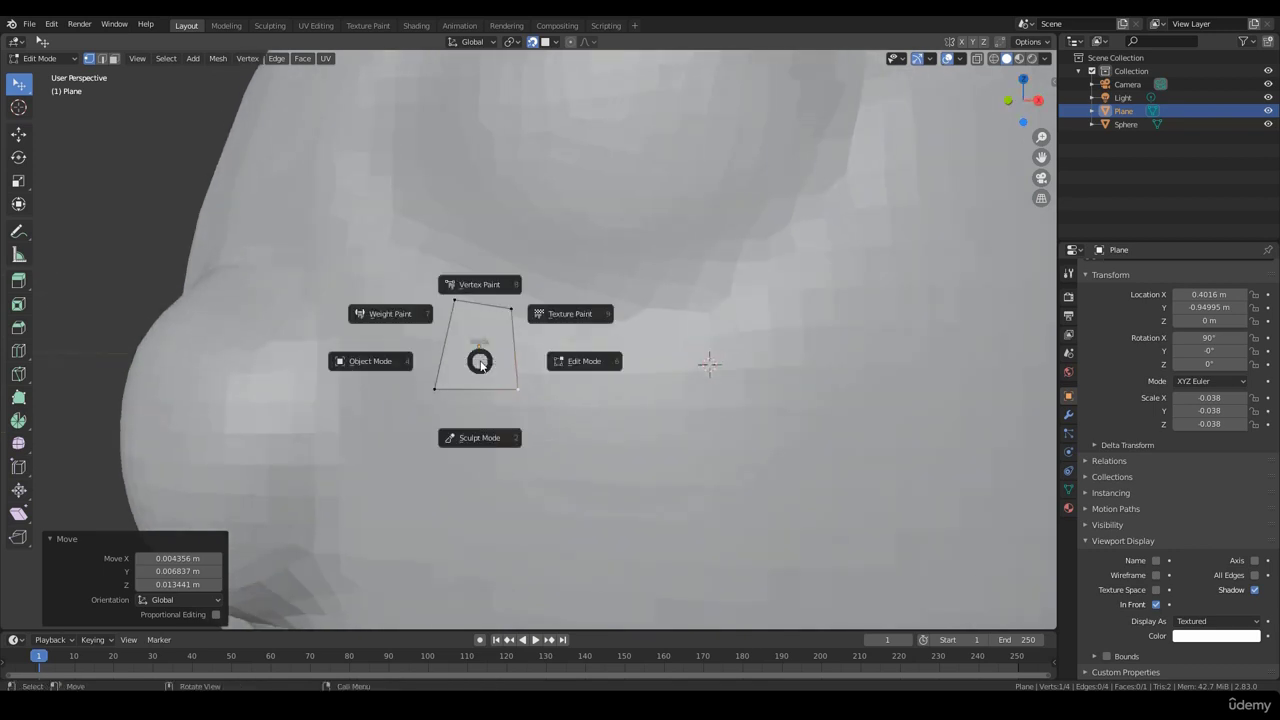
left_click(402, 364)
left_click(1068, 415)
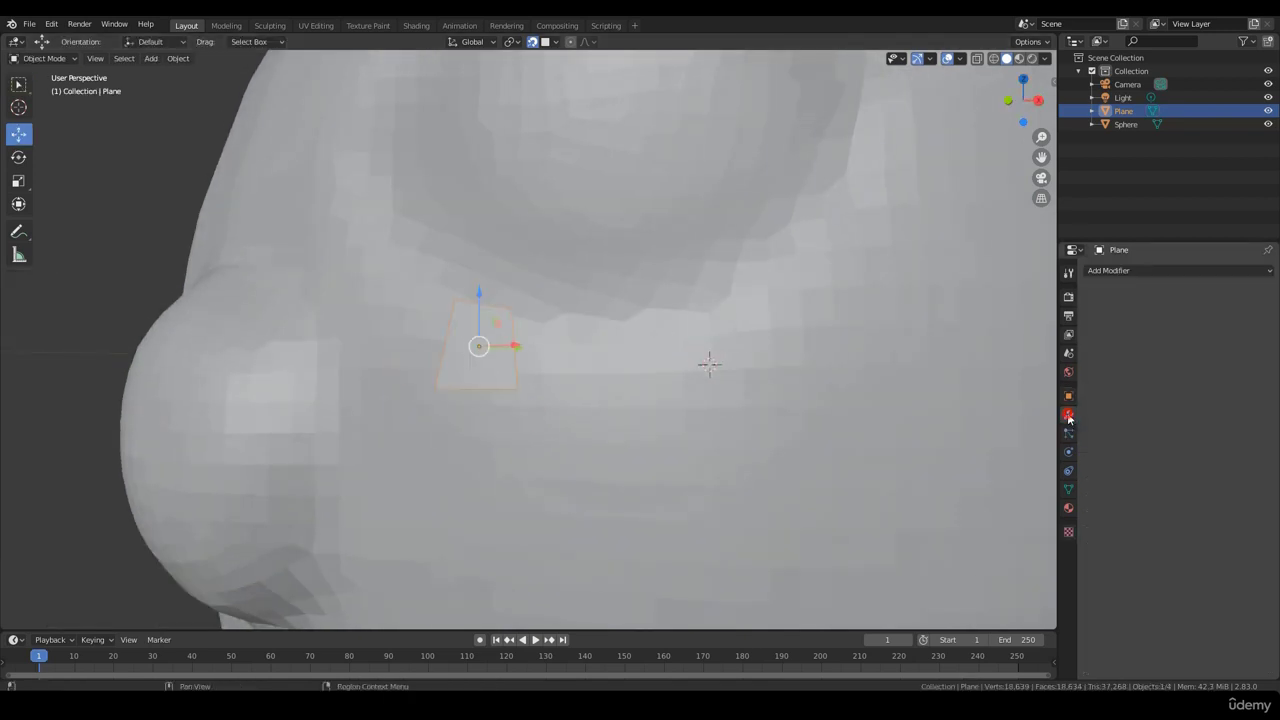
left_click(1137, 272)
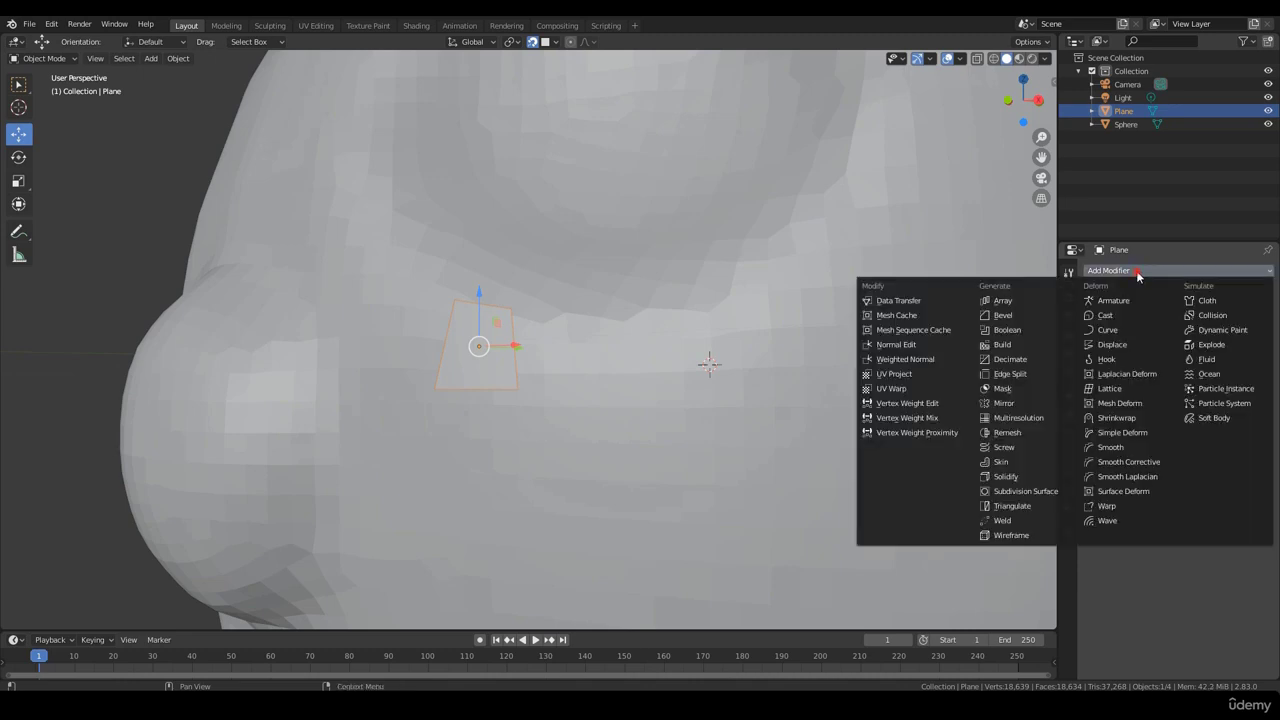
left_click(1114, 420)
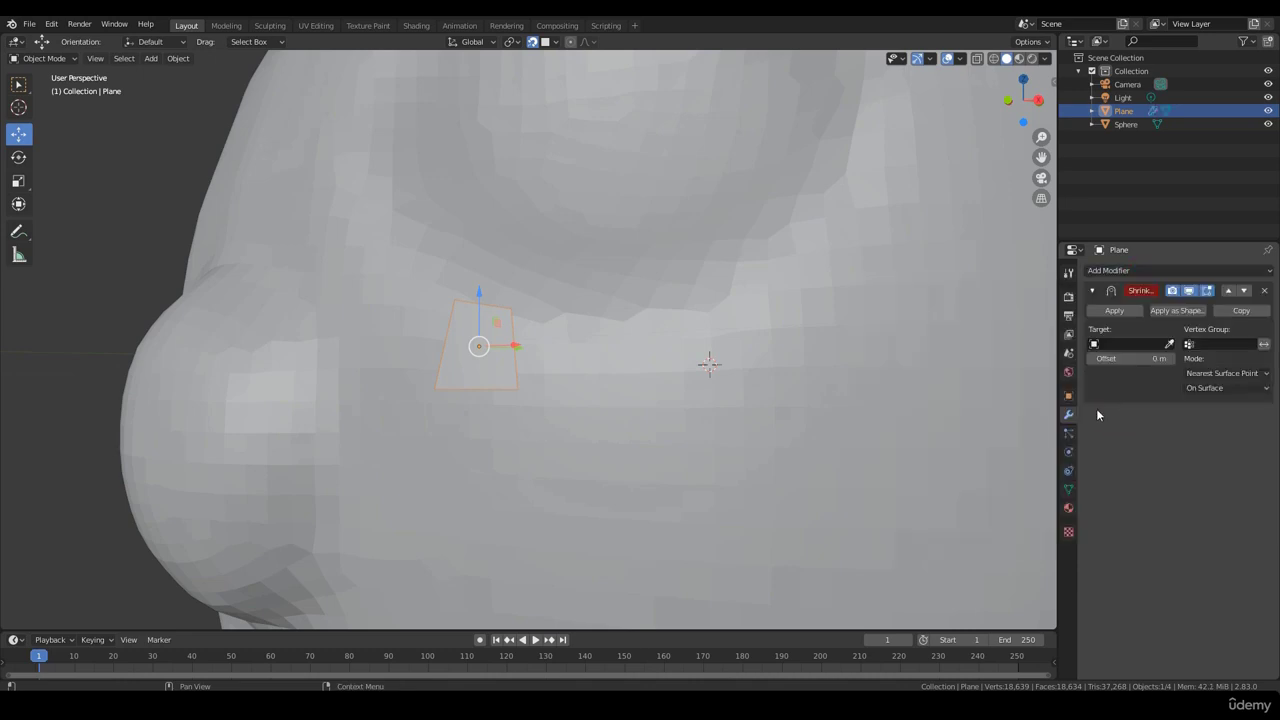
Set the sphere as the target of the plane's Shrinkwrap modifier.
scroll(760, 396, "down", 3)
middle_click_drag(760, 396, 749, 366)
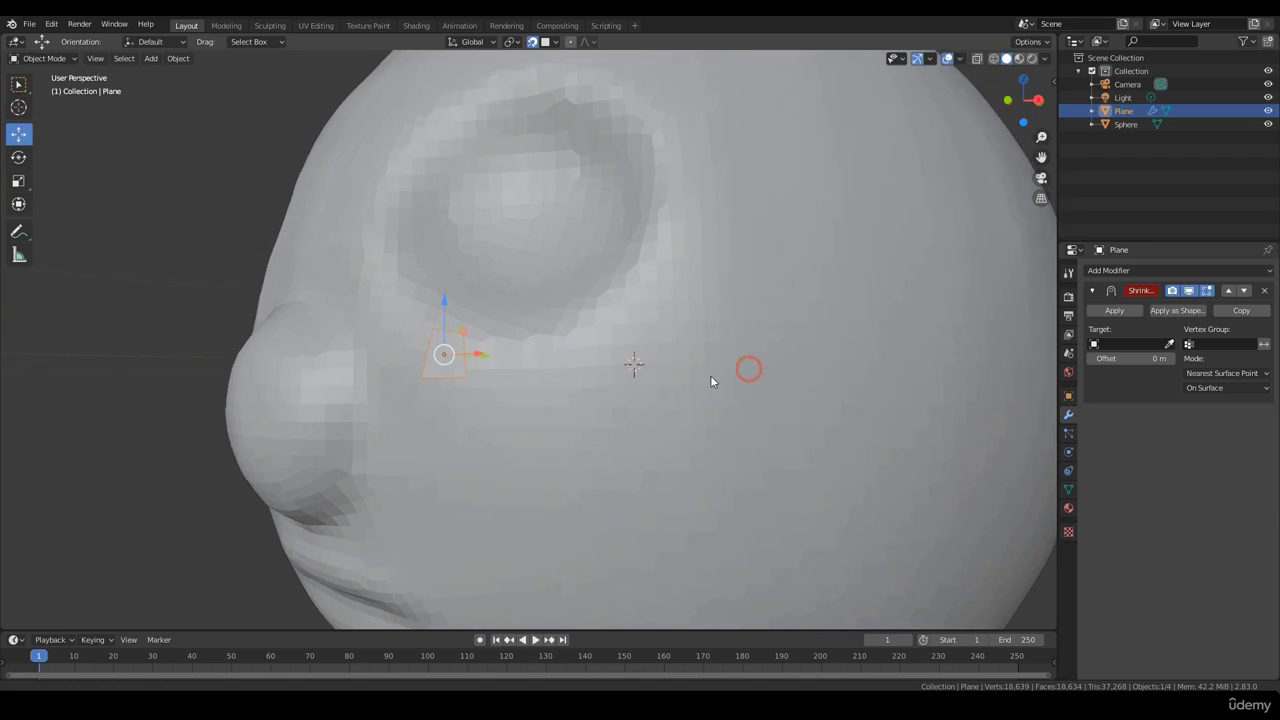
left_click(1170, 344)
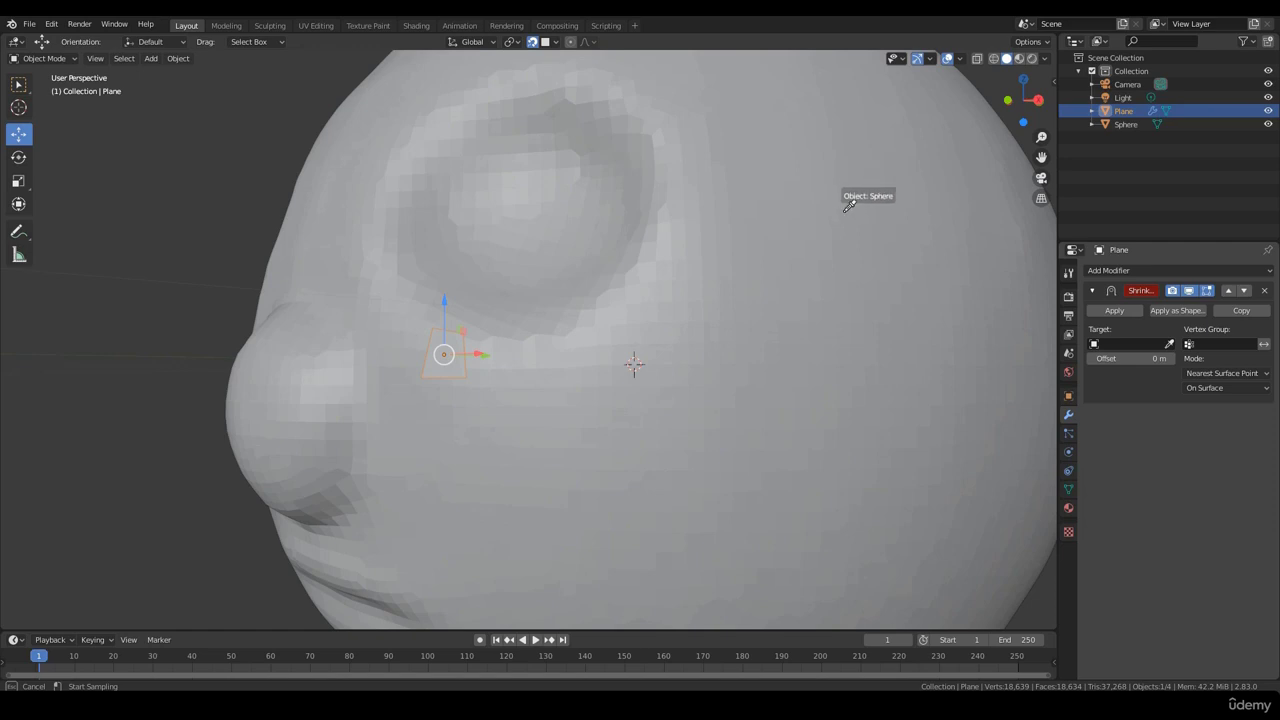
left_click(845, 213)
middle_click_drag(563, 289, 683, 423)
scroll(674, 437, "down", 3)
scroll(637, 402, "up", 2)
scroll(684, 390, "up", 3)
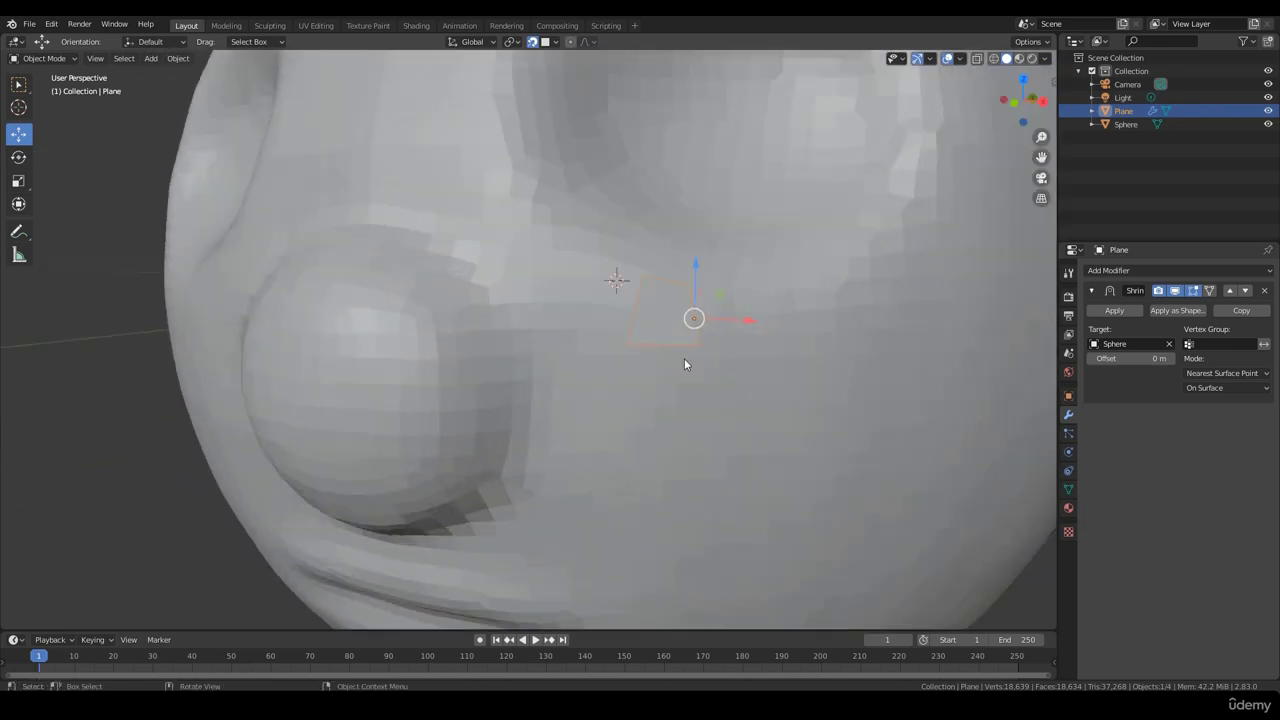
scroll(670, 352, "down", 3)
middle_click_drag(670, 352, 906, 298)
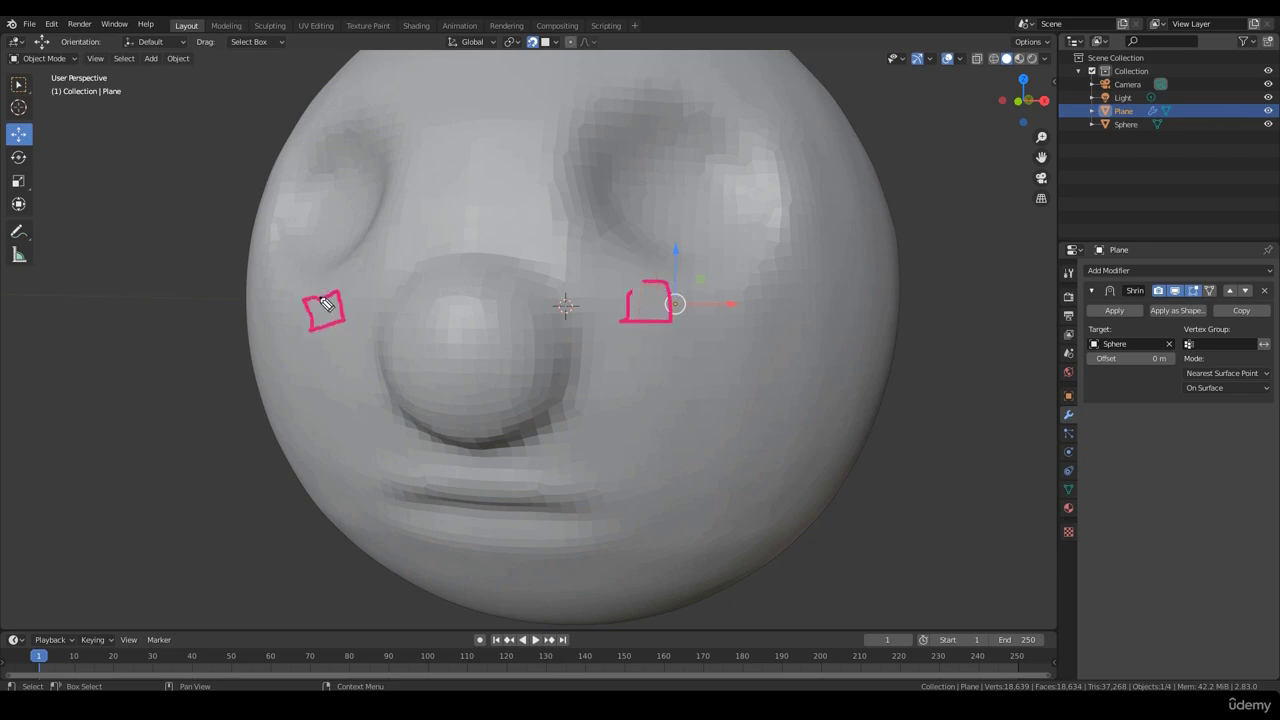
mouse_move(530, 52)
left_mouse_down()
mouse_move(775, 20)
mouse_move(820, 600)
mouse_move(557, 543)
mouse_move(556, 96)
mouse_move(351, 135)
left_mouse_up()
left_click_drag(298, 72, 349, 192)
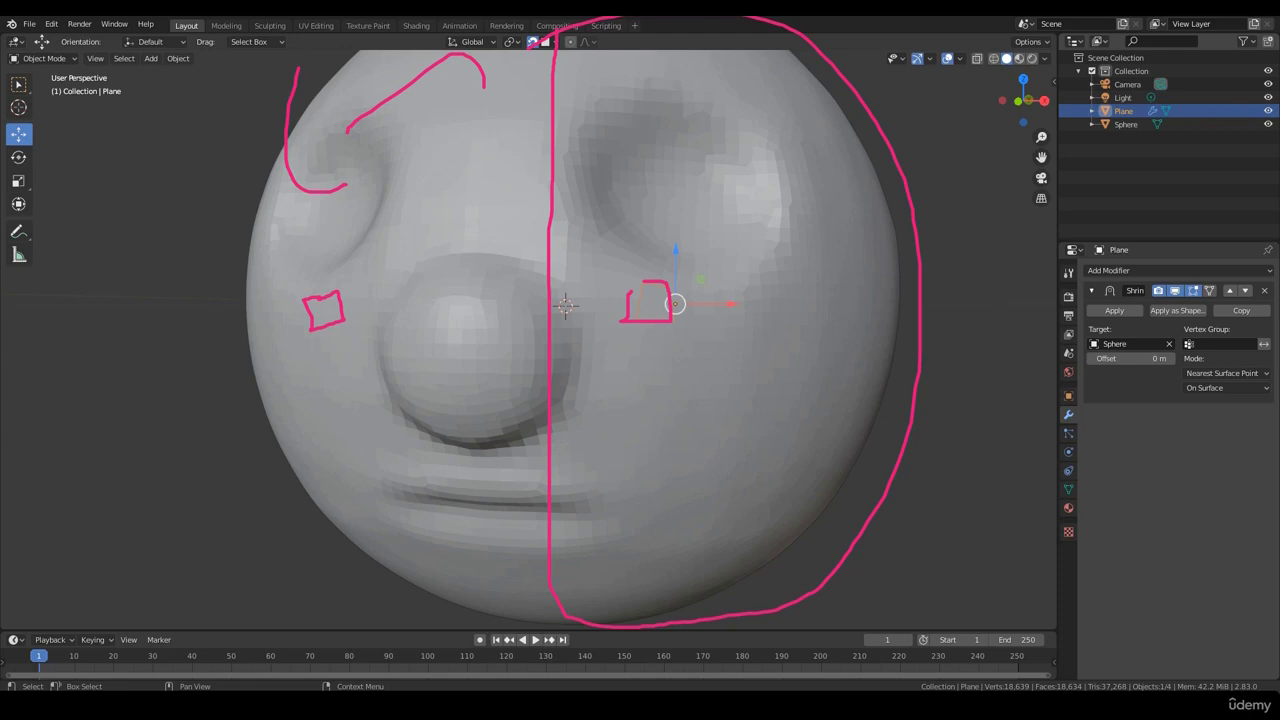
key("Escape")
scroll(760, 372, "up", 3)
left_click(734, 382)
middle_click_drag(734, 382, 746, 416)
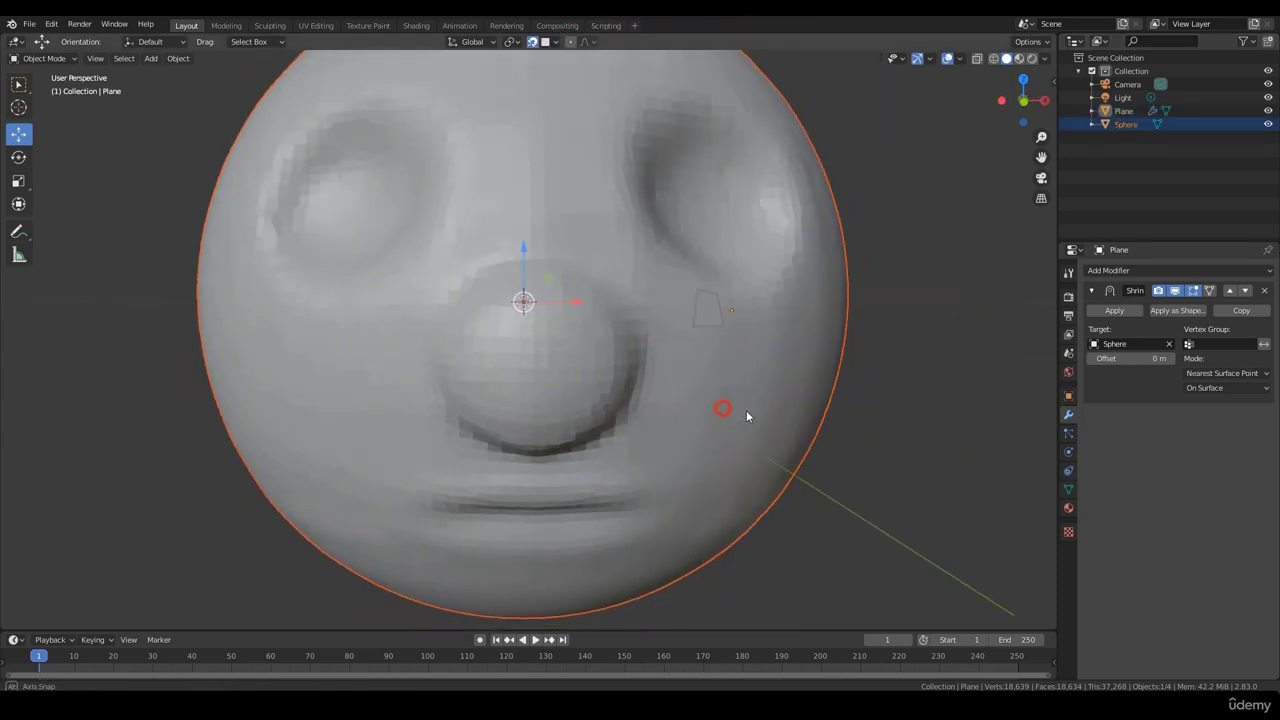
Reselect the plane, collapse its Shrinkwrap settings and add a Mirror modifier.
left_click(704, 308)
middle_click_drag(817, 394, 895, 389)
left_click(1092, 291)
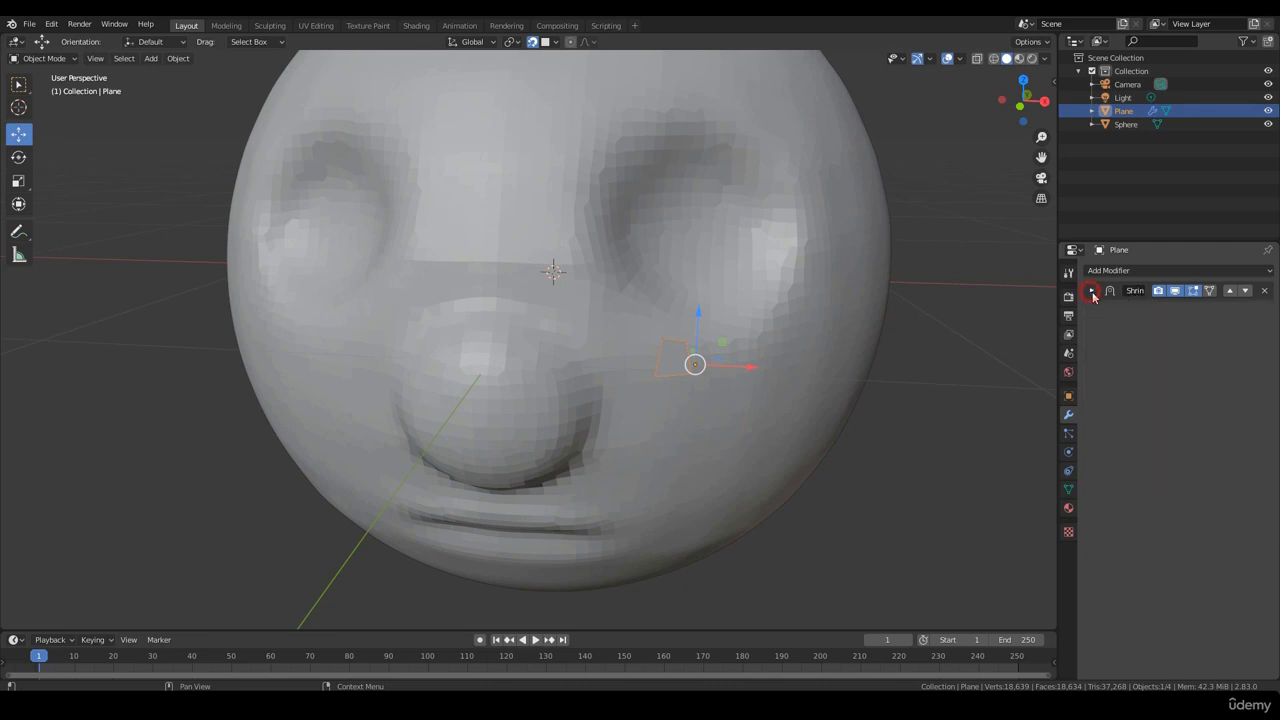
left_click(1092, 291)
left_click(1092, 291)
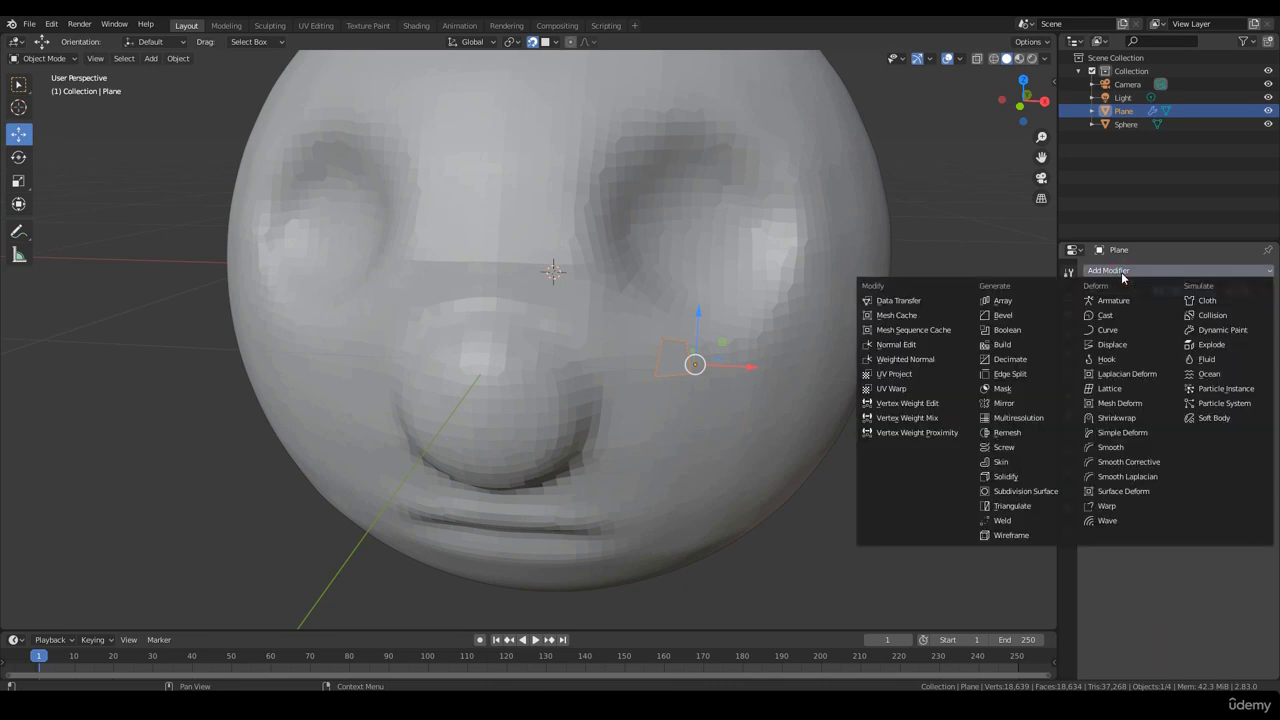
left_click(1003, 403)
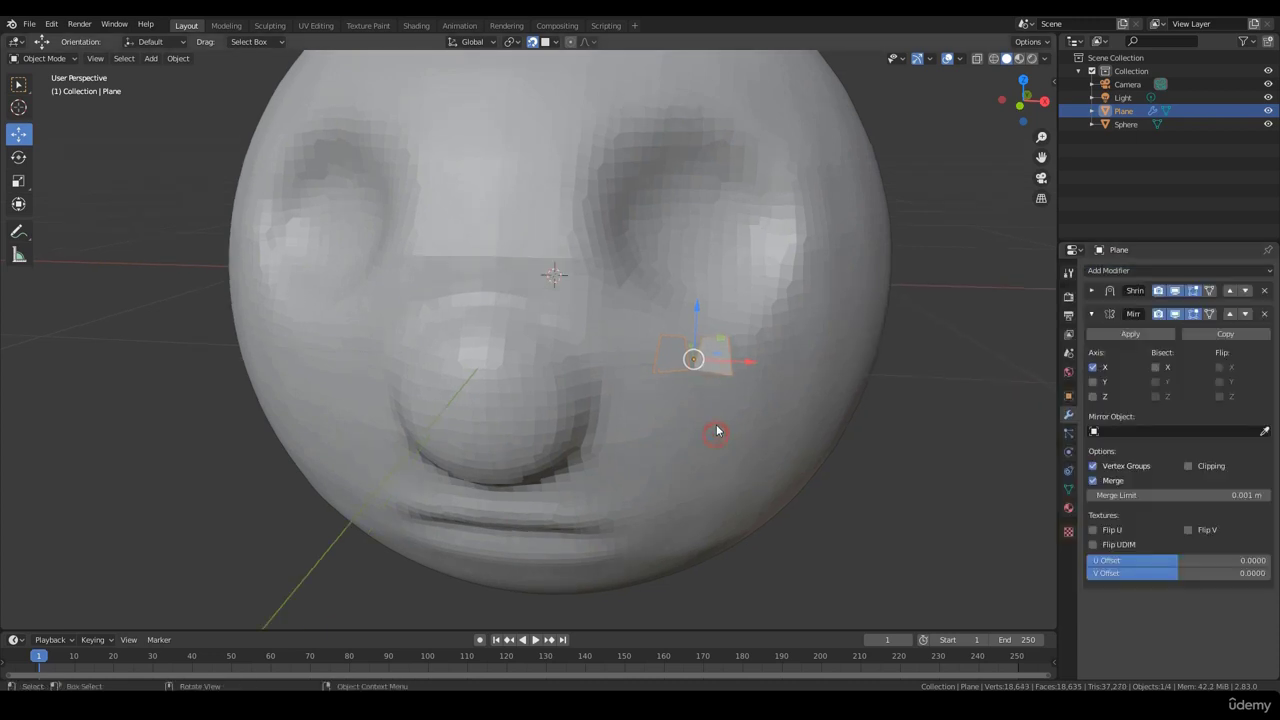
Examine where the mirrored copy of the plane sits relative to the plane's origin and the opposite cheek.
scroll(770, 450, "up", 5)
scroll(591, 434, "down", 6)
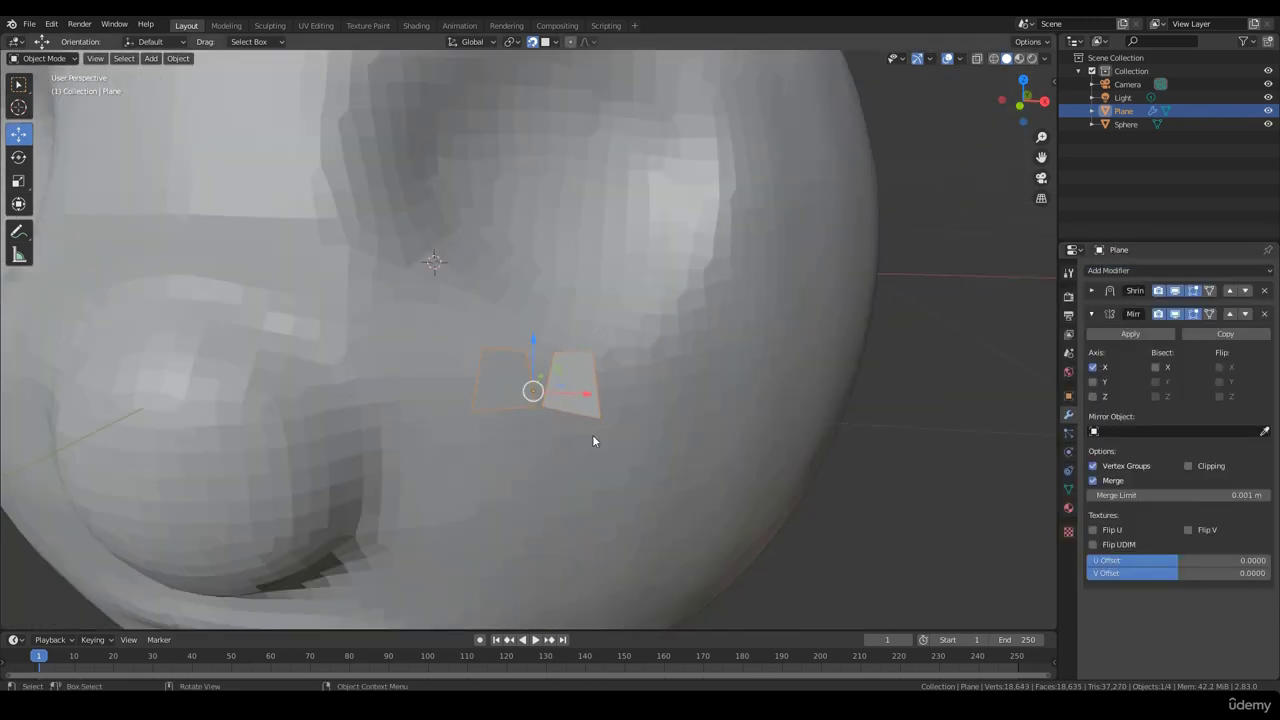
scroll(593, 420, "up", 3)
scroll(620, 400, "up", 3)
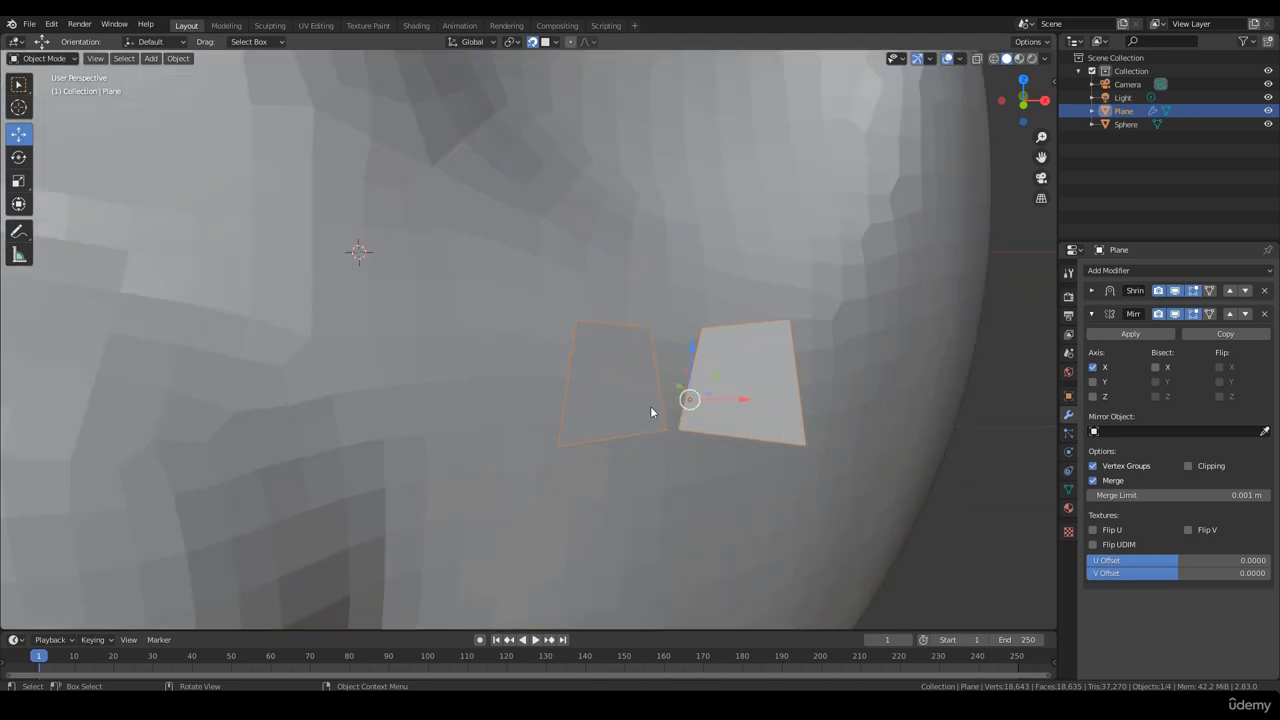
scroll(700, 405, "down", 7)
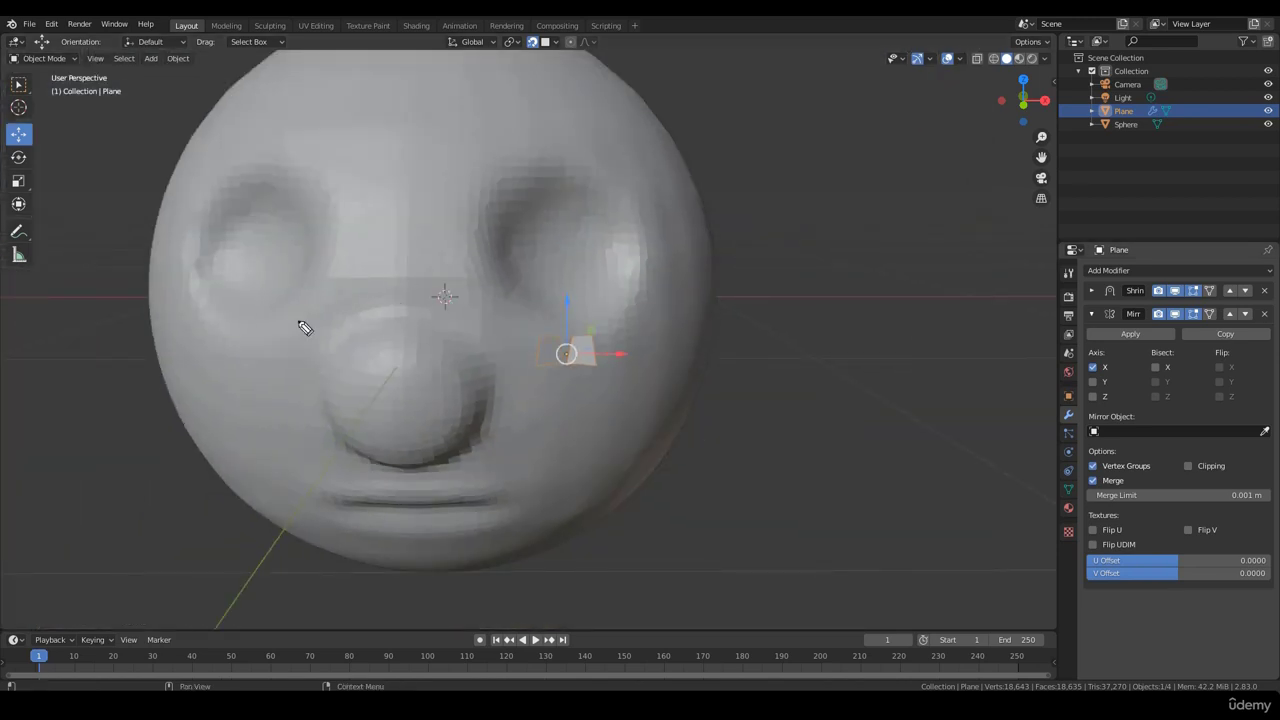
mouse_move(228, 348)
left_mouse_down()
mouse_move(251, 334)
mouse_move(246, 391)
mouse_move(229, 347)
left_mouse_up()
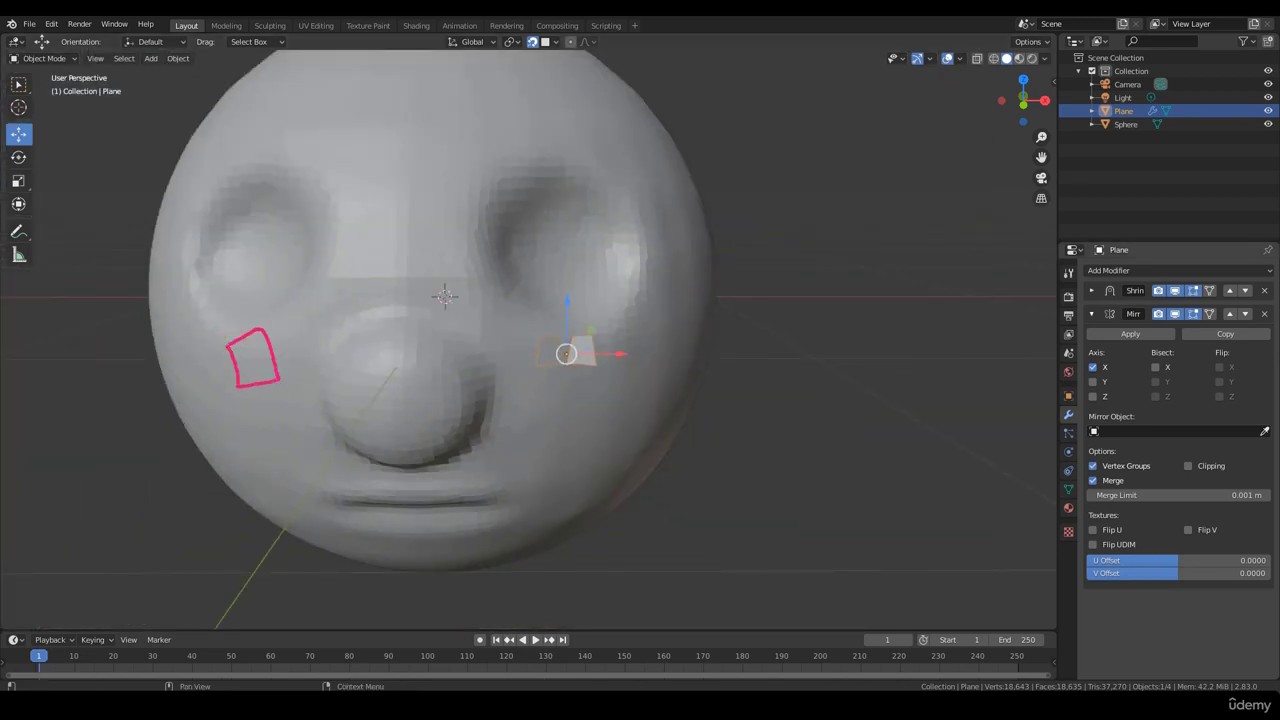
scroll(838, 446, "up", 4)
left_click(814, 437)
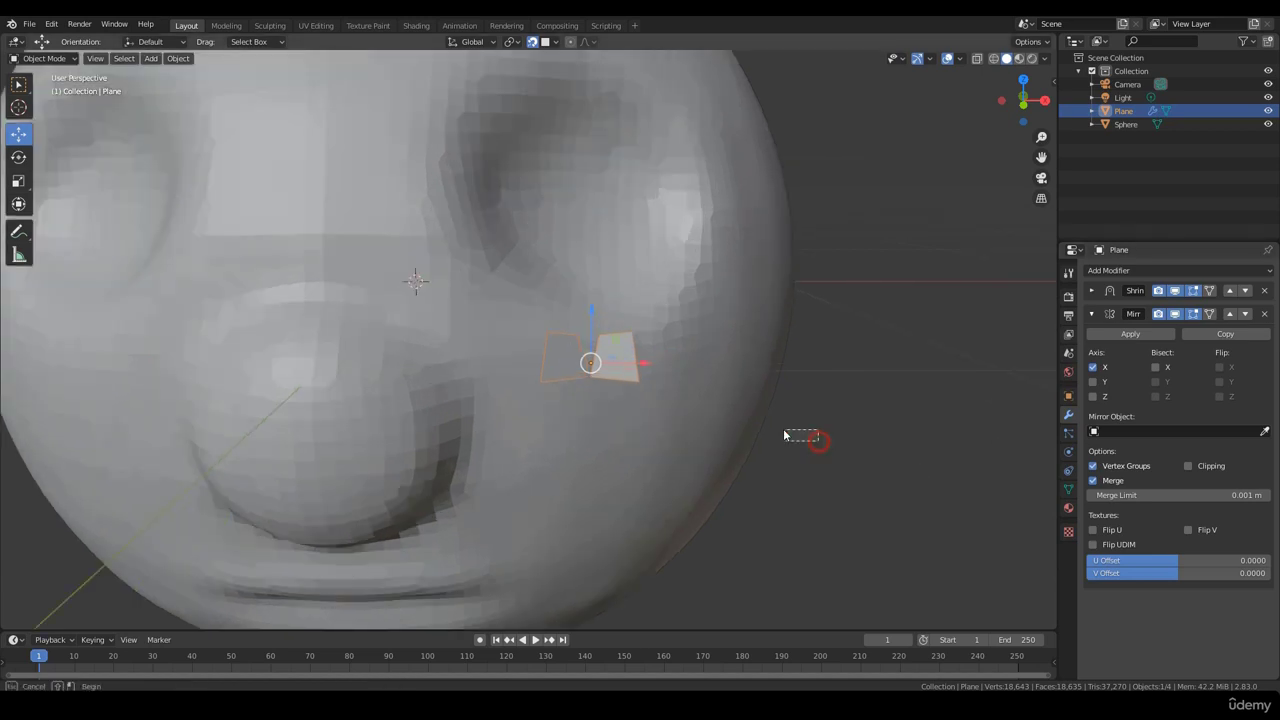
mouse_move(840, 476)
middle_mouse_down()
mouse_move(422, 368)
mouse_move(537, 391)
middle_mouse_up()
left_click(537, 391)
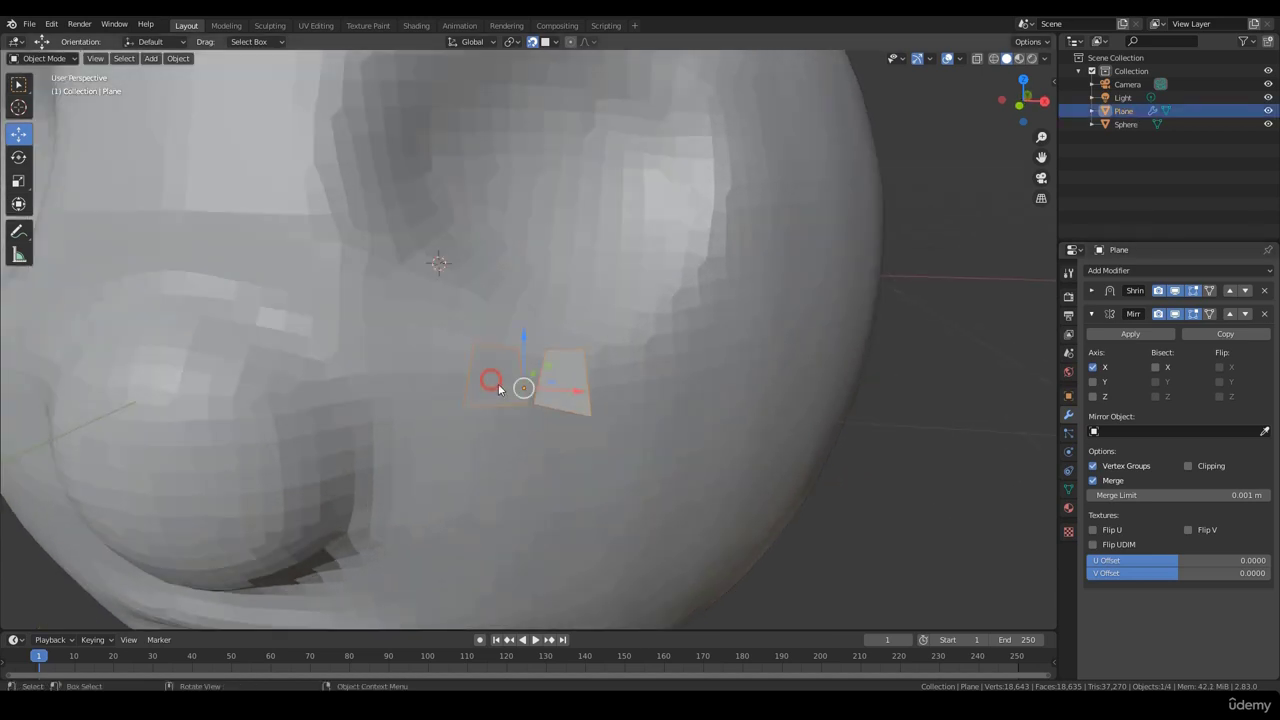
middle_click_drag(563, 443, 1014, 414)
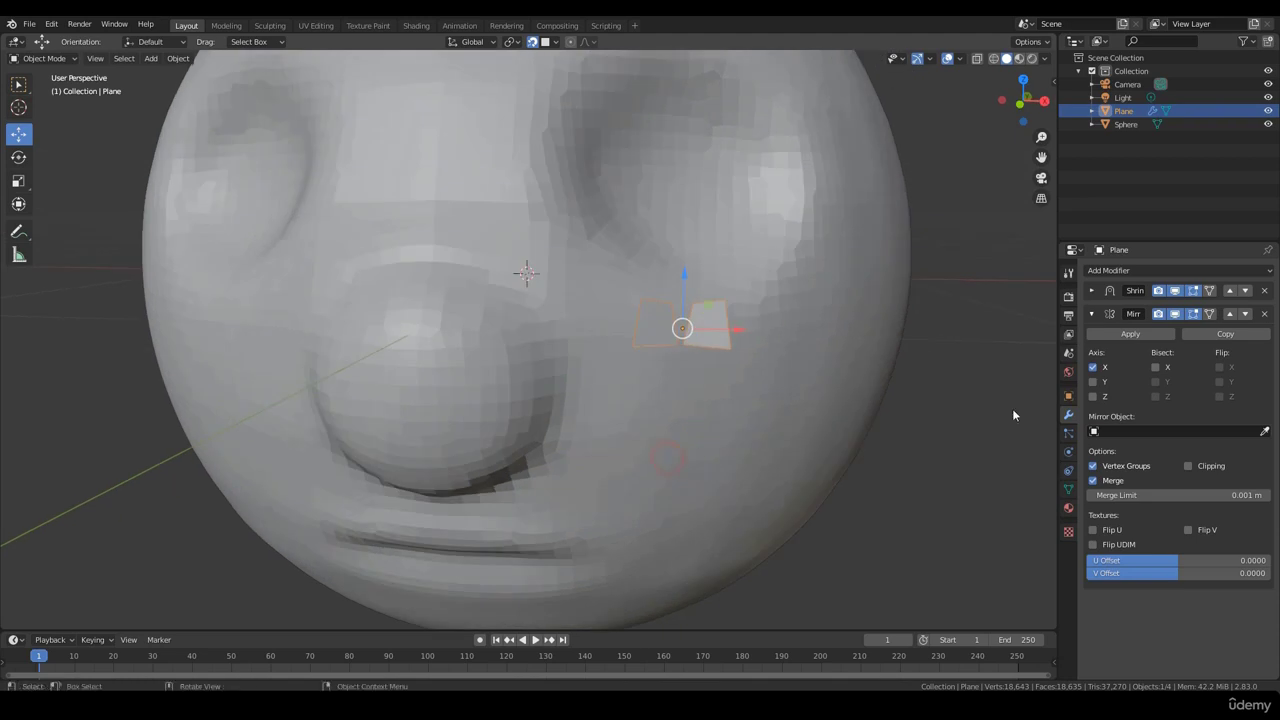
Remove the Mirror modifier from the plane.
left_click(1265, 315)
middle_click_drag(720, 377, 661, 436)
left_click(666, 336)
left_click(593, 343)
scroll(663, 437, "up", 1)
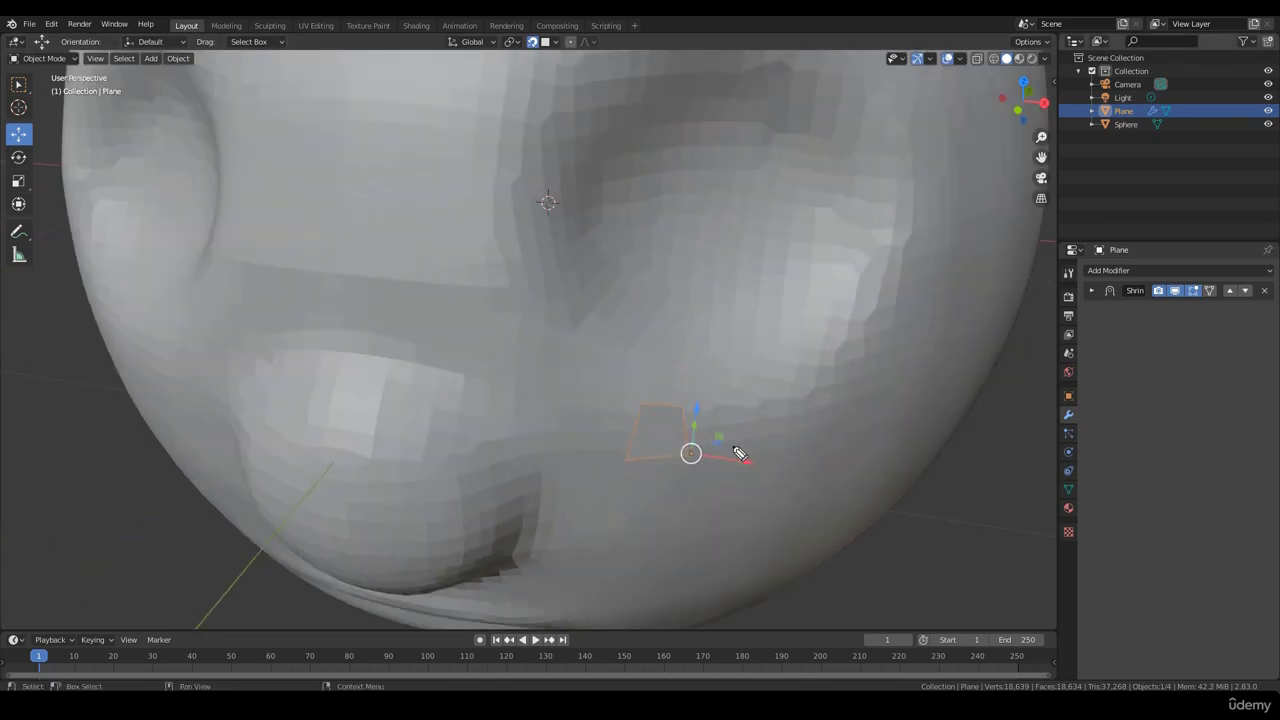
mouse_move(693, 413)
left_mouse_down()
mouse_move(691, 440)
mouse_move(664, 464)
mouse_move(670, 405)
left_mouse_up()
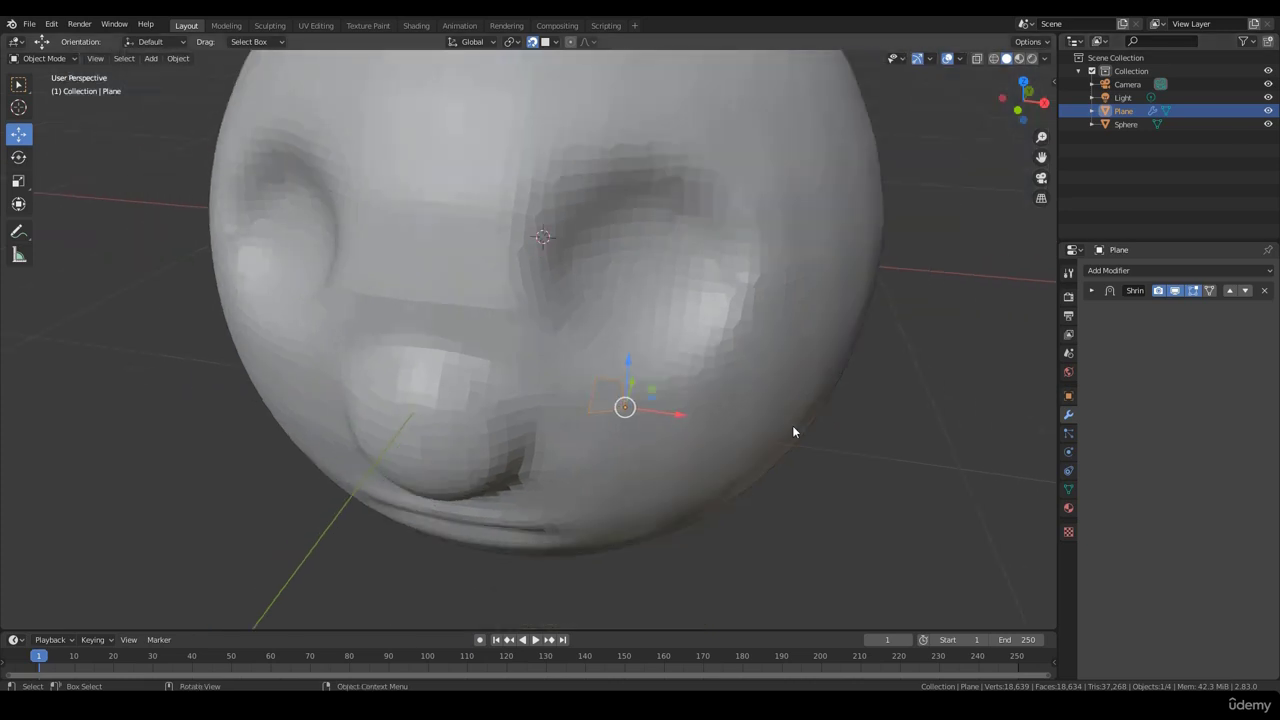
left_click(820, 394)
mouse_move(820, 394)
middle_mouse_down()
mouse_move(806, 434)
mouse_move(880, 500)
middle_mouse_up()
left_click(623, 360)
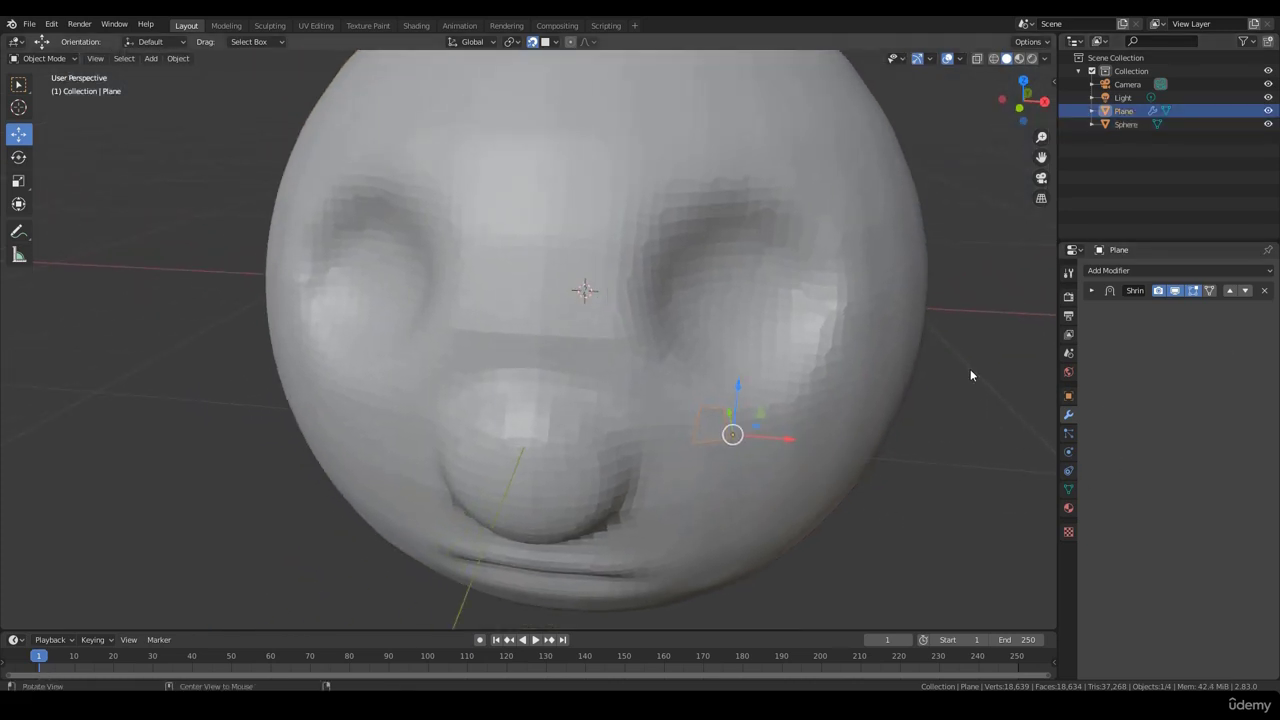
middle_click_drag(970, 369, 975, 320)
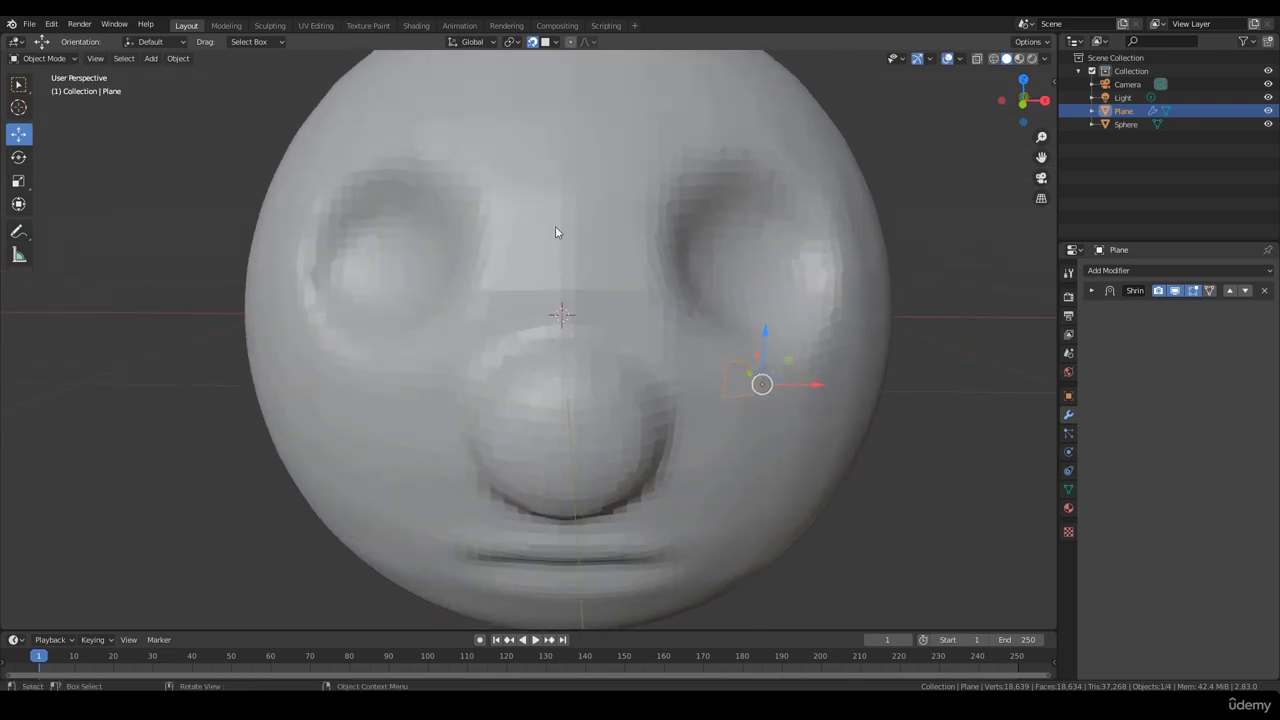
middle_click_drag(874, 454, 830, 440)
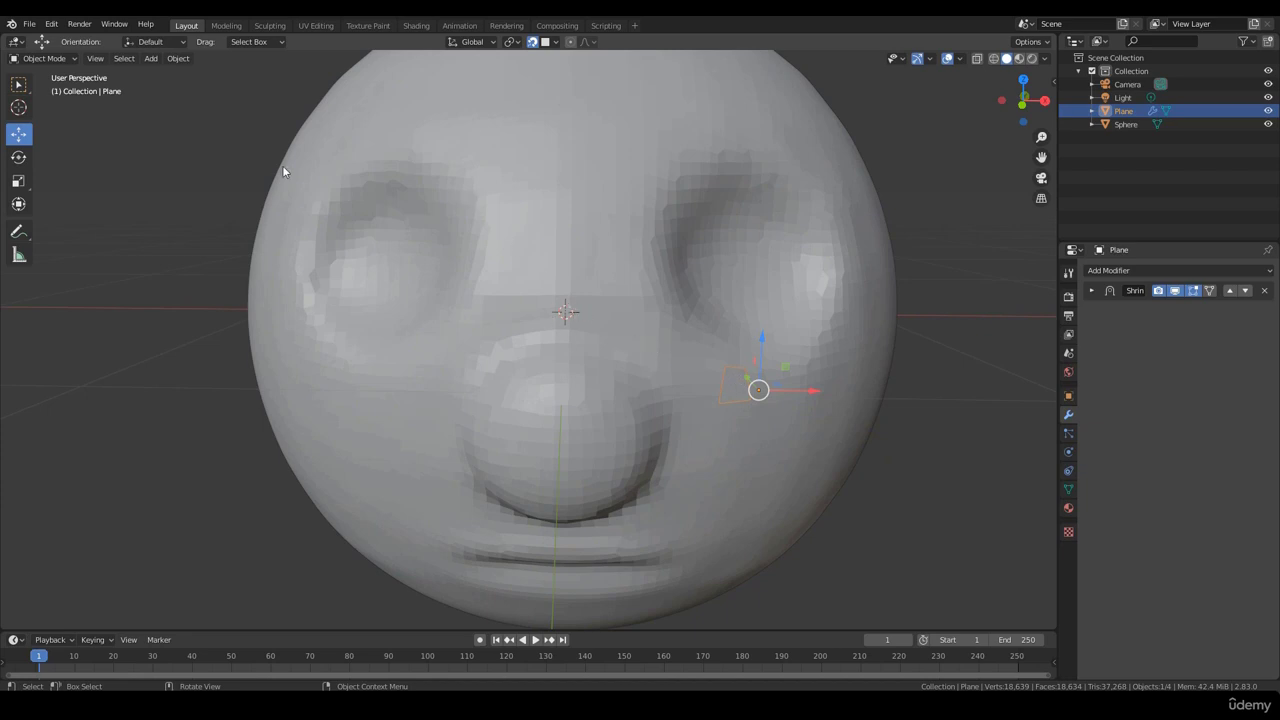
Set the plane's origin to the 3D cursor at the centre of the head.
left_click(179, 59)
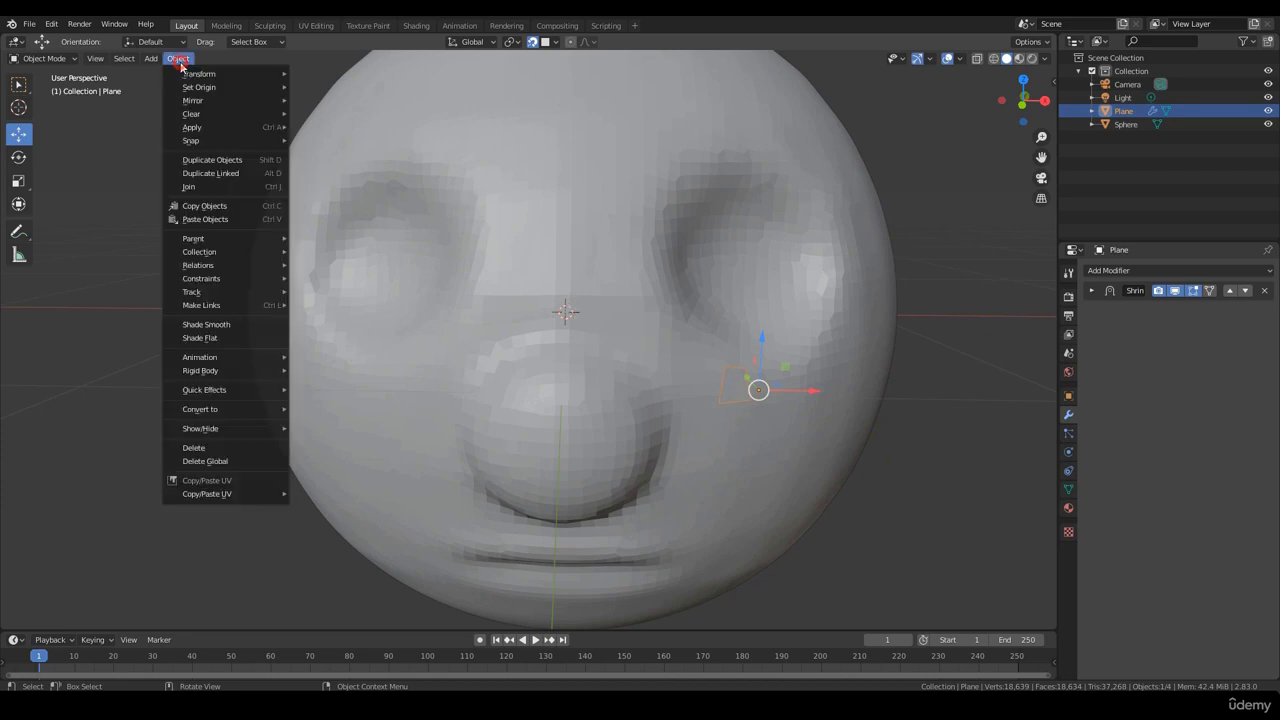
mouse_move(200, 90)
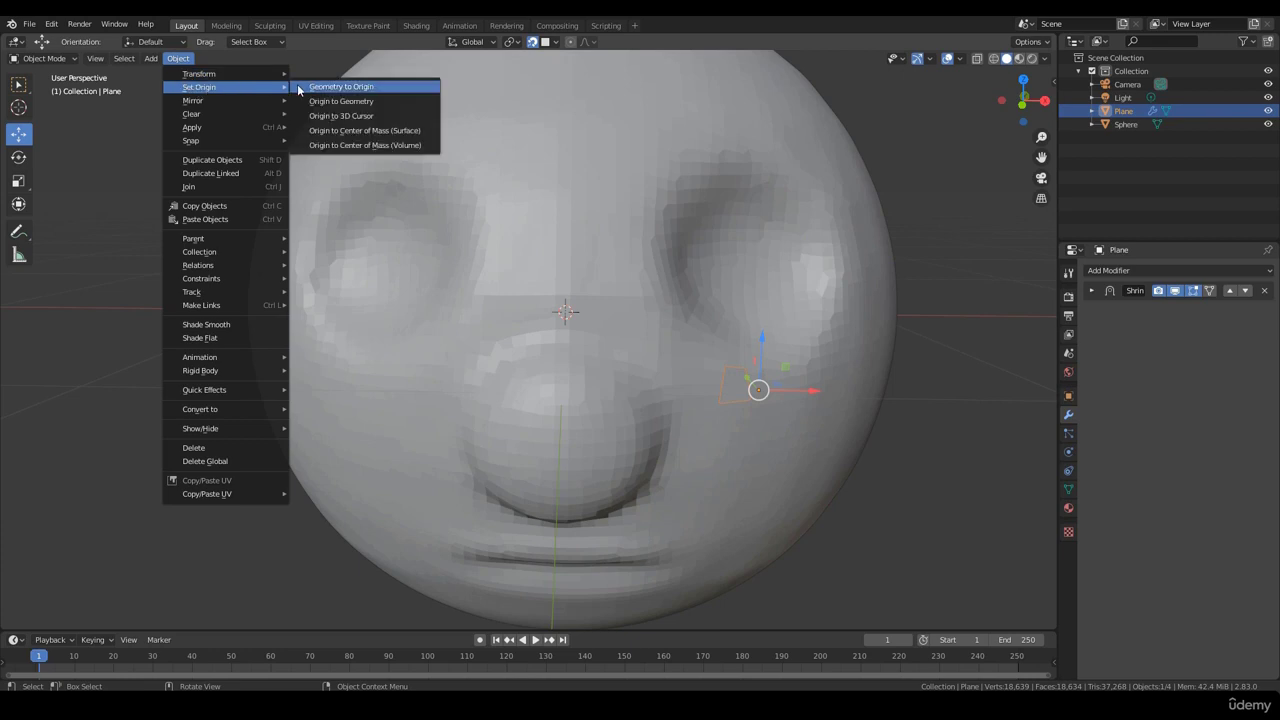
left_click(373, 122)
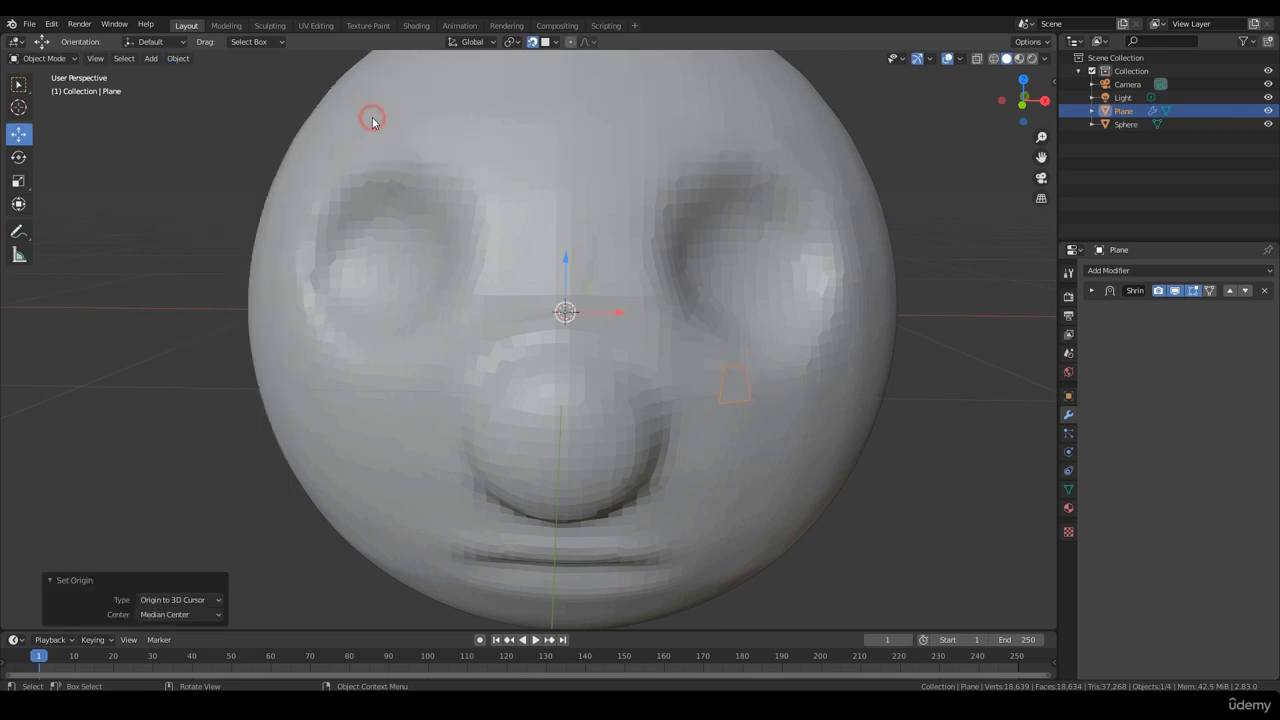
middle_click_drag(648, 394, 748, 357)
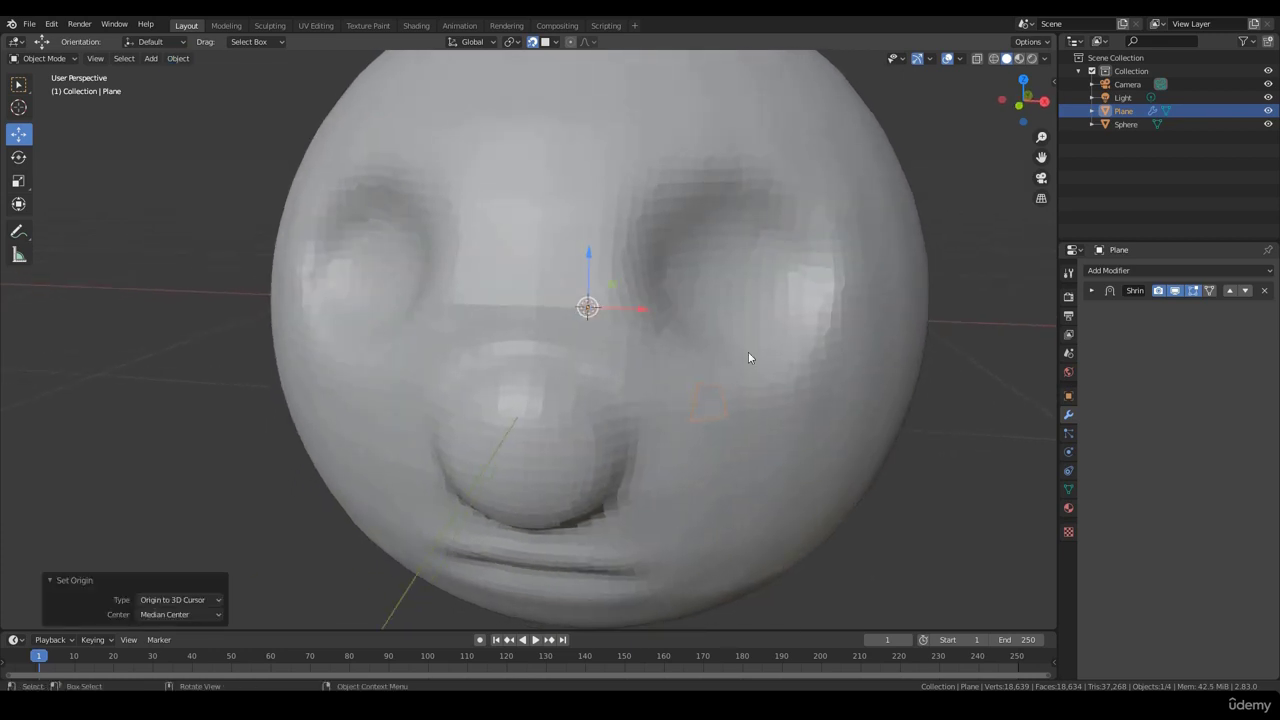
Add a Mirror modifier on the X axis to the plane so the quad is duplicated on the opposite cheek.
left_click(1136, 276)
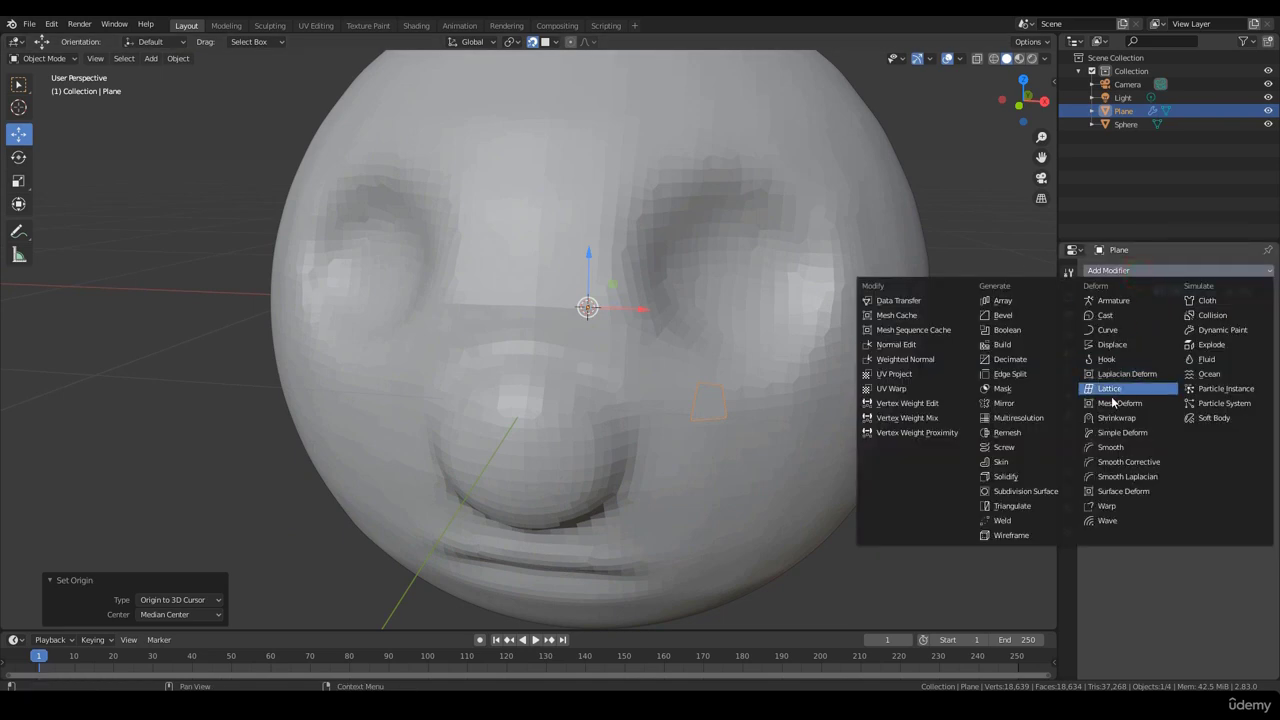
left_click(1005, 403)
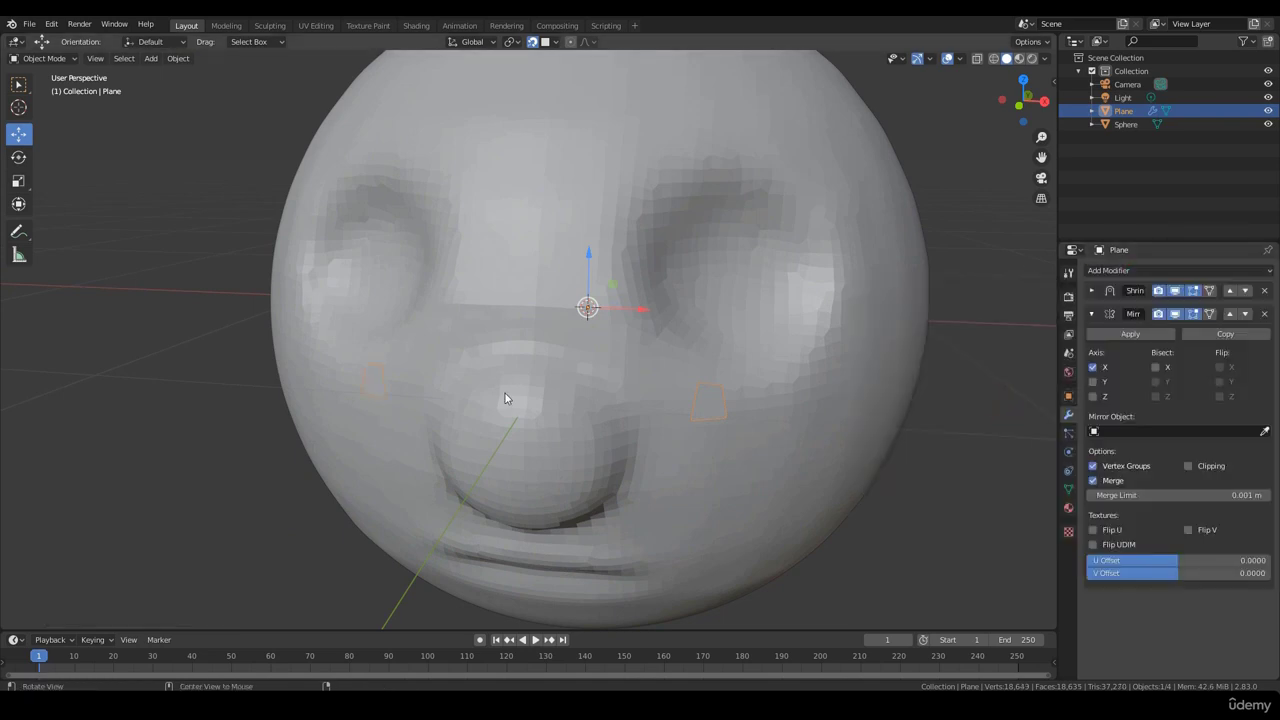
middle_click_drag(505, 393, 560, 368)
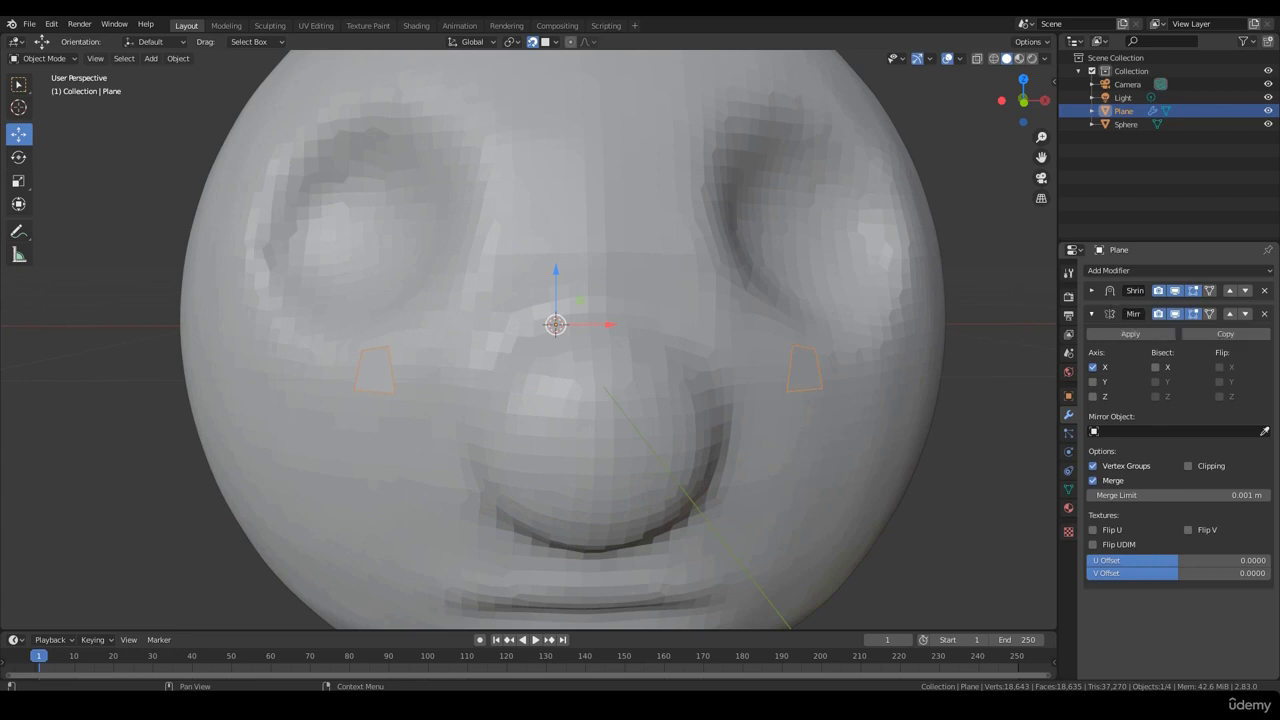
left_click(803, 368)
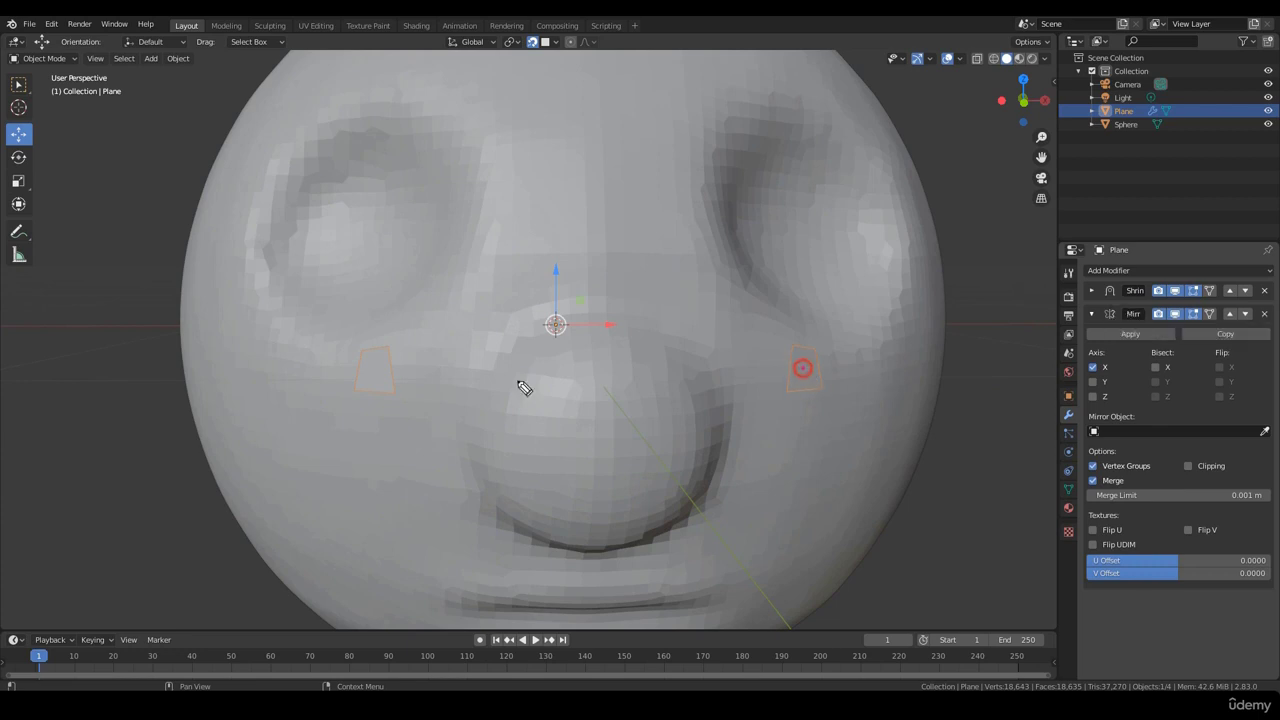
left_click(375, 375)
Reselect the plane, enter Edit Mode and shift its upper inner corner vertex on the cheek.
left_click(920, 448)
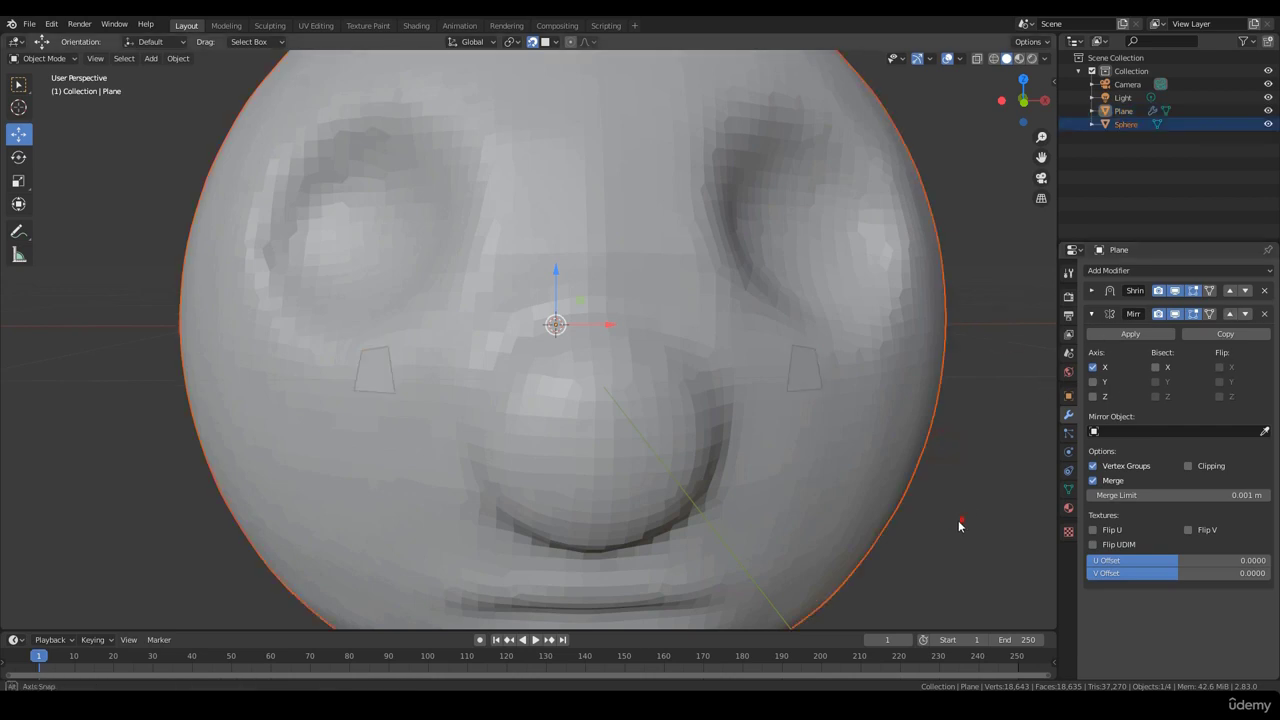
middle_click_drag(960, 523, 790, 397)
left_click(790, 397)
middle_click_drag(920, 514, 693, 385)
key("Tab")
mouse_move(707, 369)
left_mouse_down()
mouse_move(692, 378)
mouse_move(710, 388)
left_mouse_up()
mouse_move(376, 418)
middle_mouse_down()
mouse_move(389, 417)
mouse_move(378, 419)
middle_mouse_up()
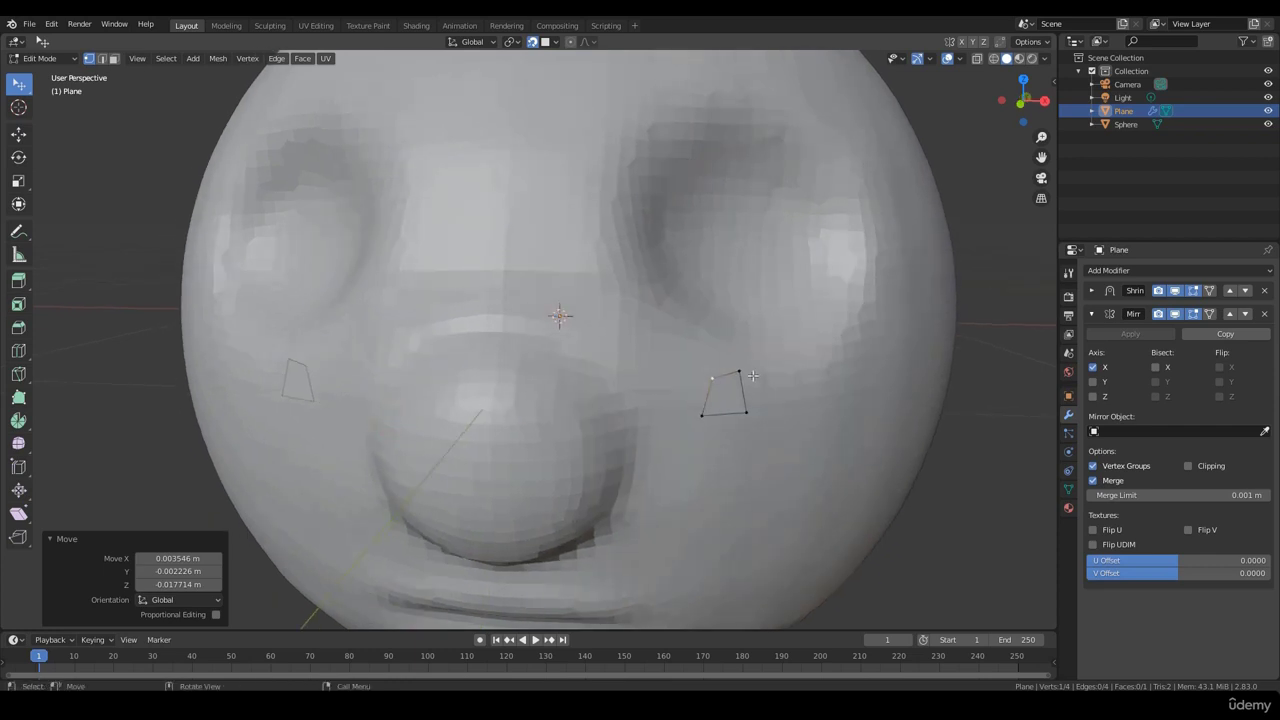
left_click_drag(713, 378, 712, 368)
middle_click_drag(712, 368, 497, 443)
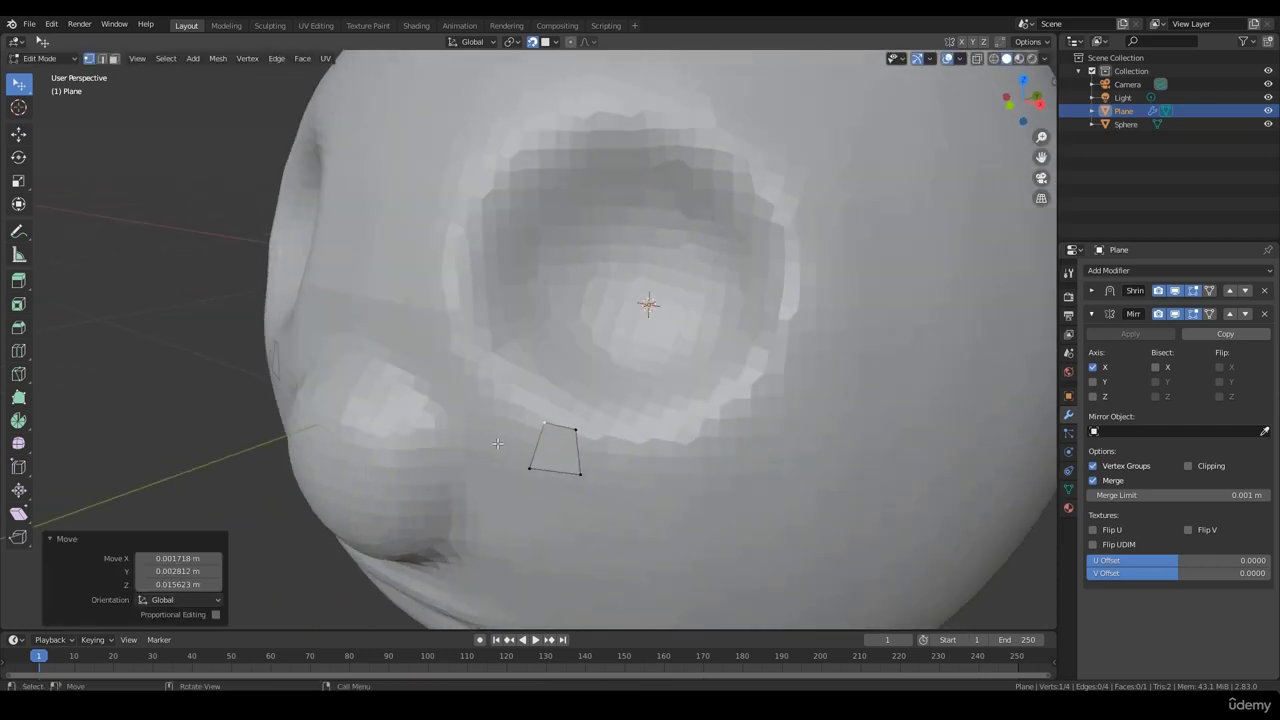
Adjust the quad's upper corner vertices and its lower inner vertex to follow the lower rim of the eye socket.
left_click_drag(544, 426, 543, 406)
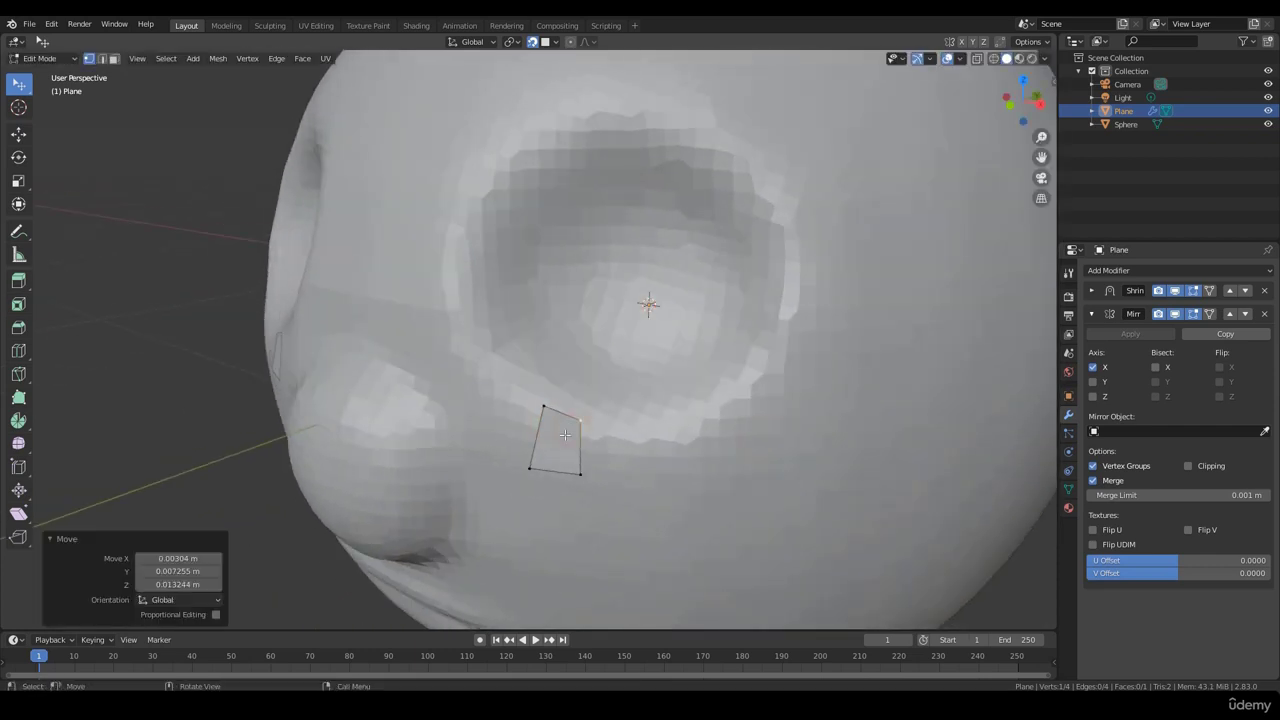
left_click_drag(531, 466, 535, 459)
middle_click_drag(535, 459, 623, 457)
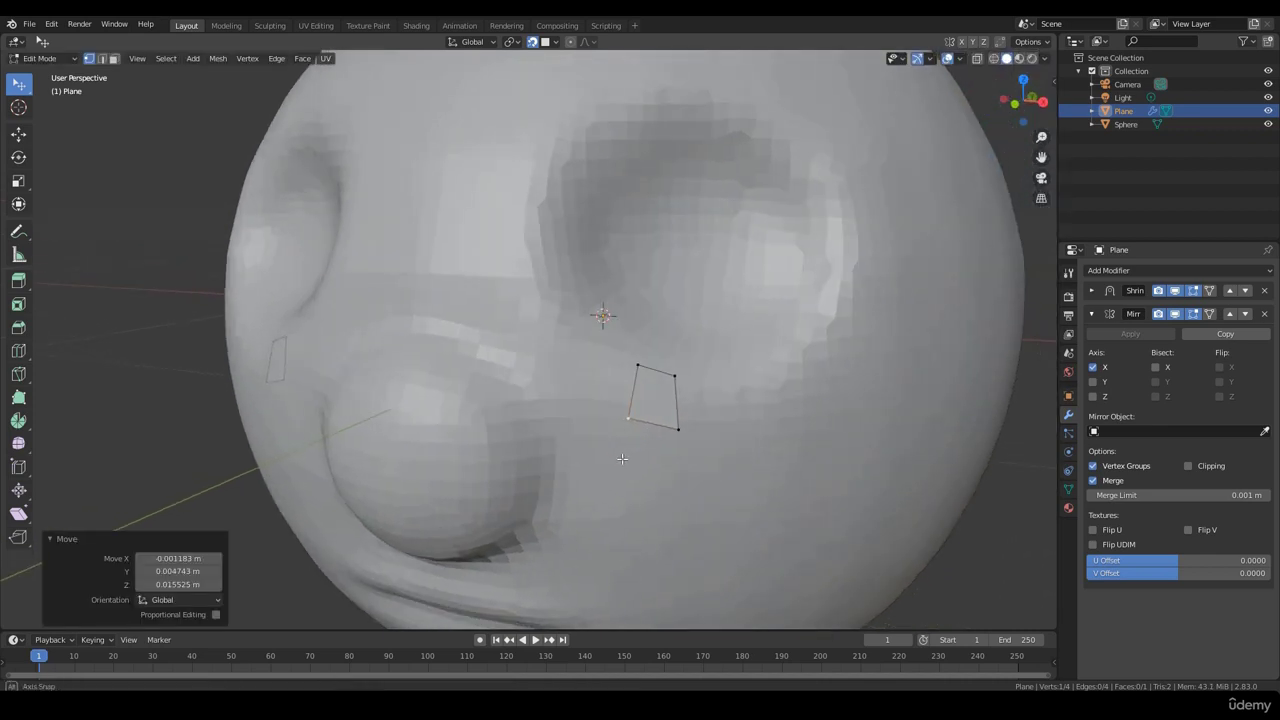
middle_click_drag(940, 530, 916, 536)
left_click(982, 591)
middle_click_drag(982, 591, 740, 456)
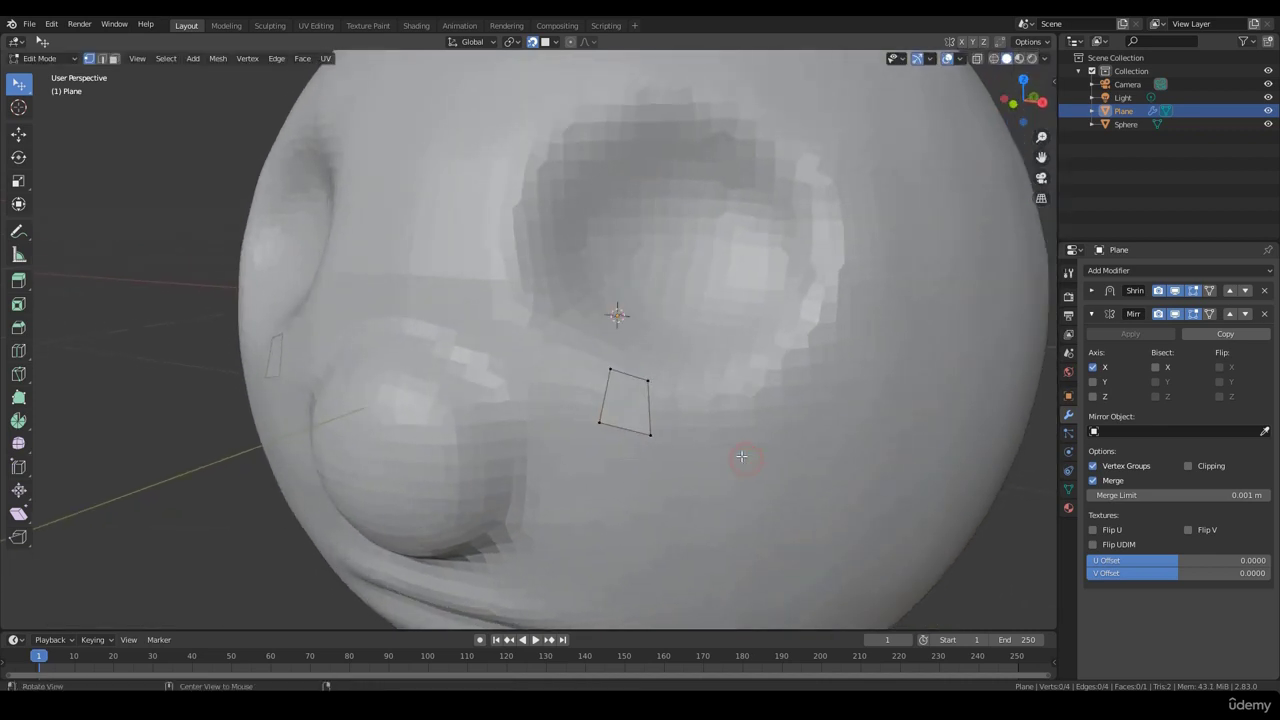
Select the cheek quad's inner edge and extrude it once up toward the nose bridge.
left_click(104, 60)
left_click(602, 391)
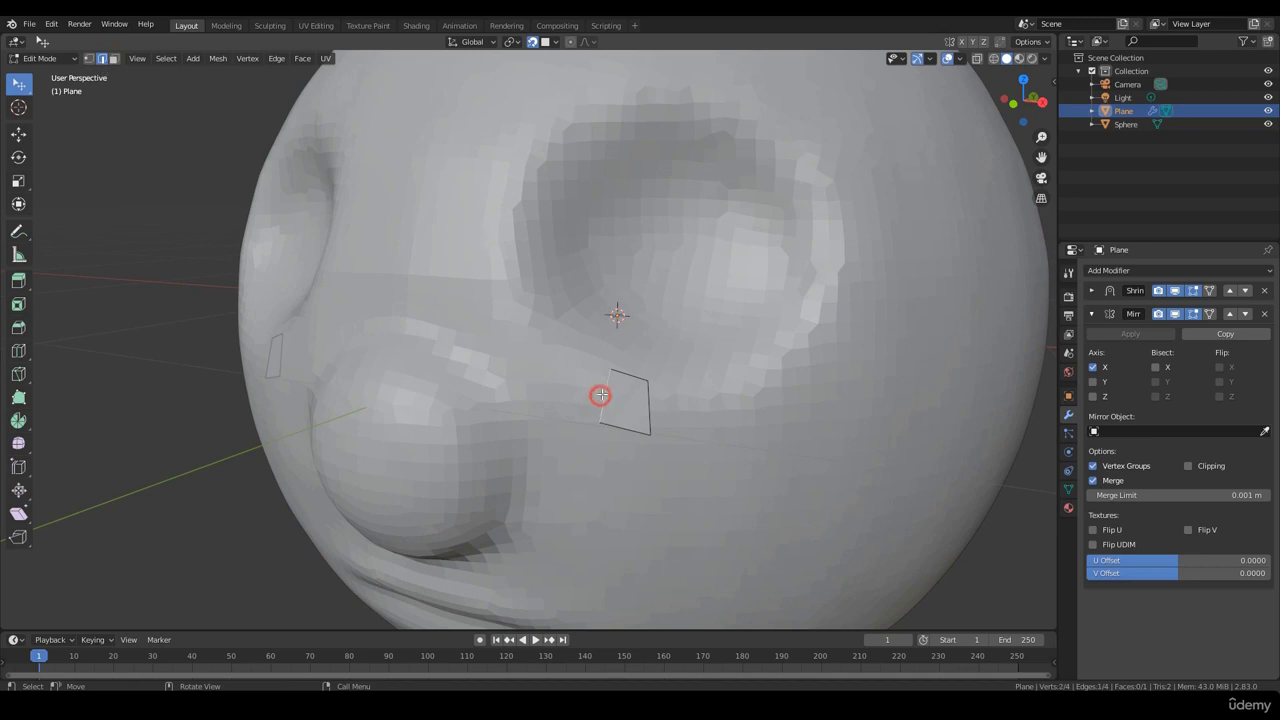
middle_click_drag(602, 391, 651, 437)
key("e")
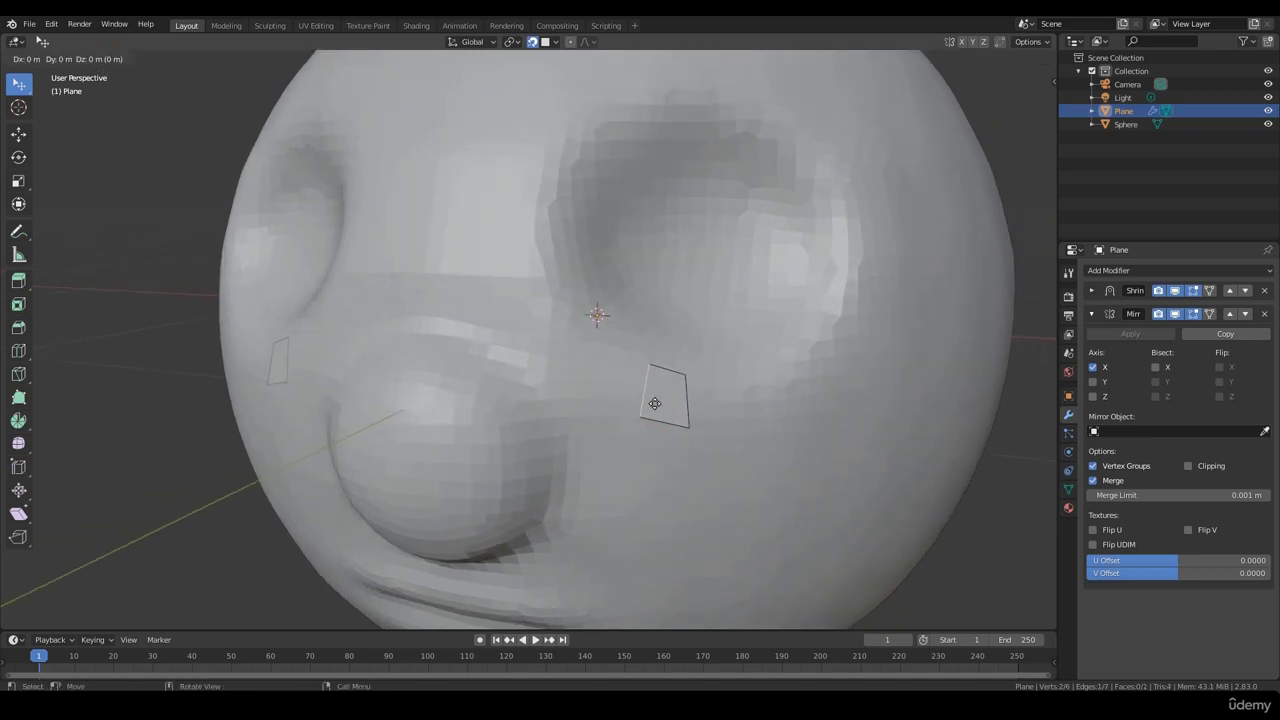
left_click(617, 366)
middle_click_drag(617, 366, 678, 400)
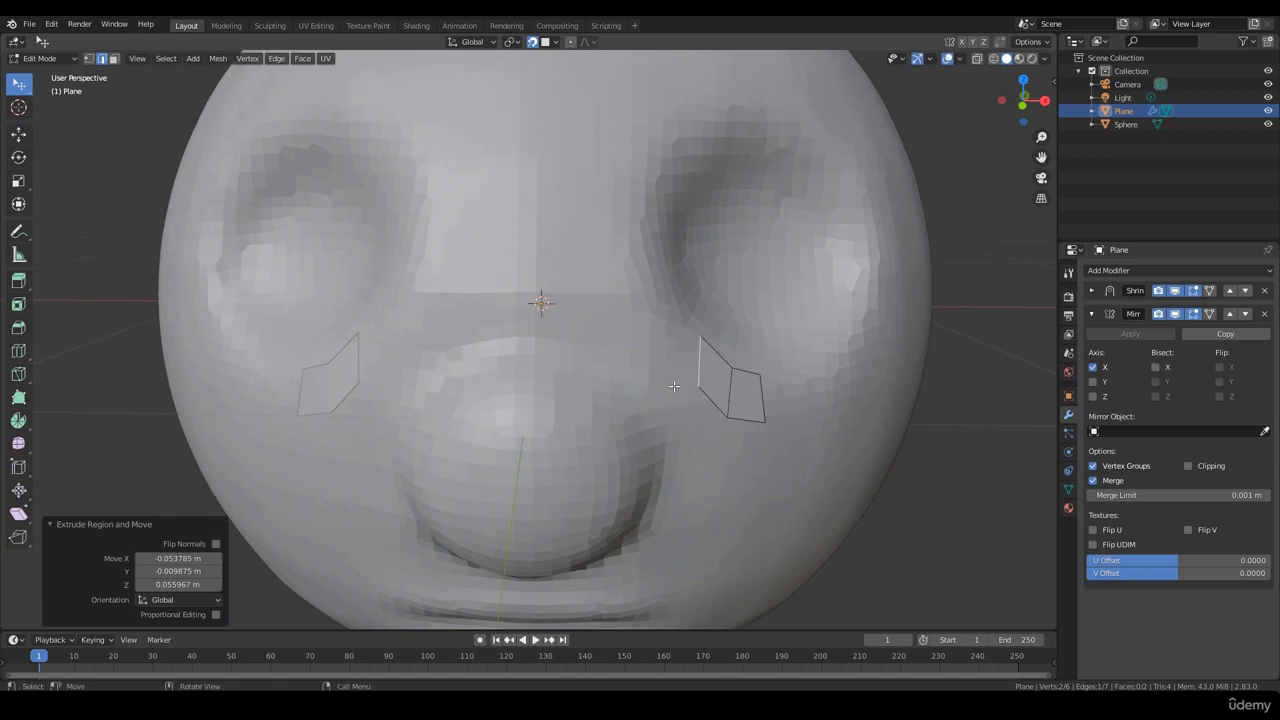
Extrude the strip's inner edge three more times over the top of the nose, stopping just short of the centre line.
key("e")
left_click(614, 349)
key("e")
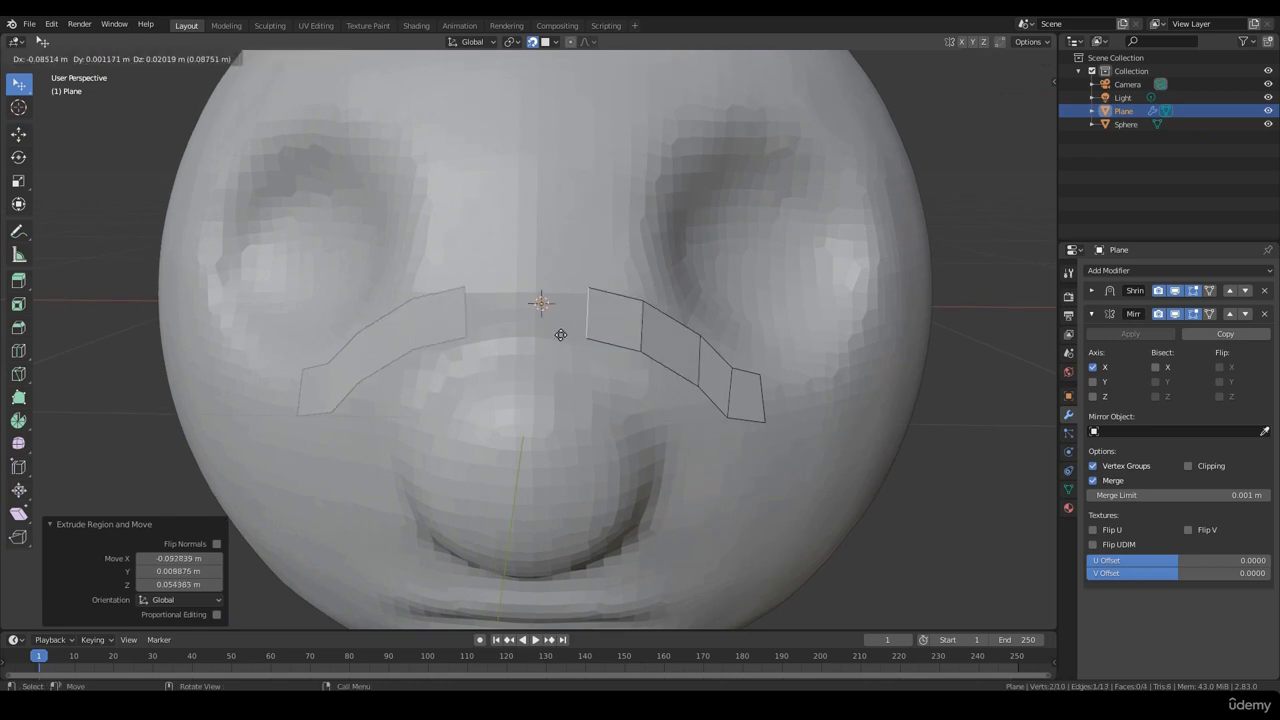
left_click(561, 335)
key("e")
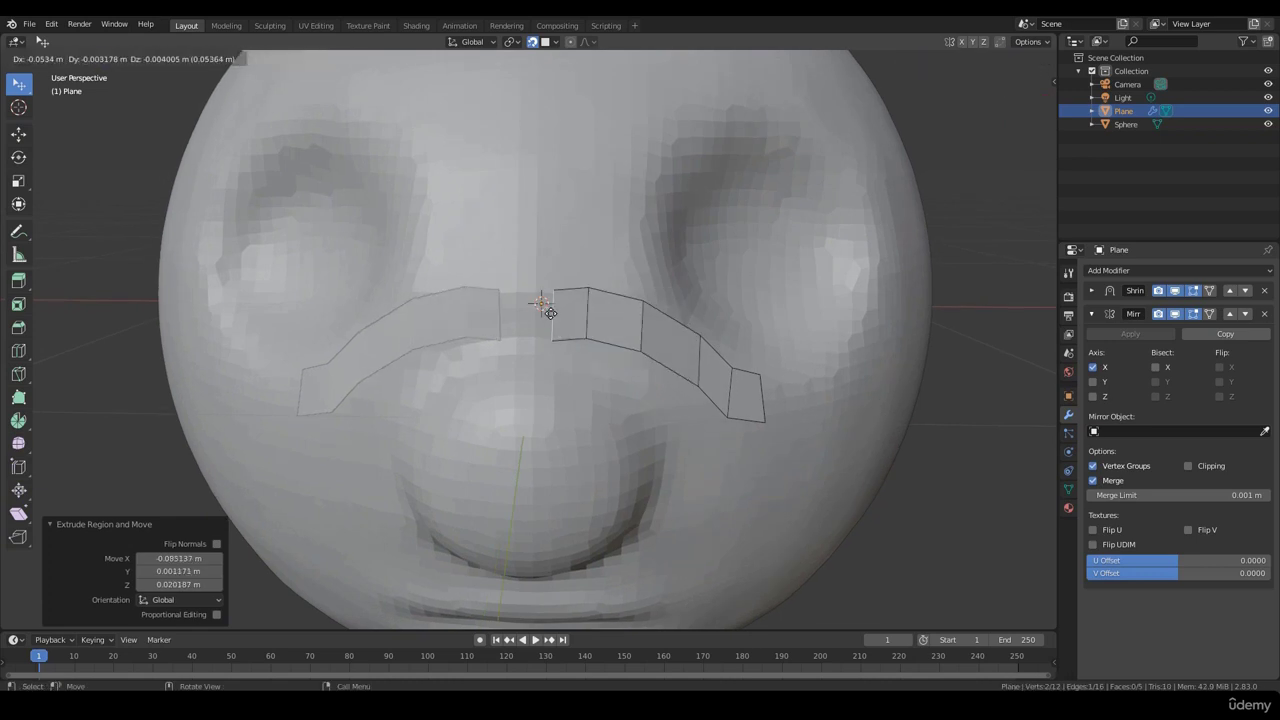
left_click(545, 316)
middle_click_drag(545, 316, 665, 366)
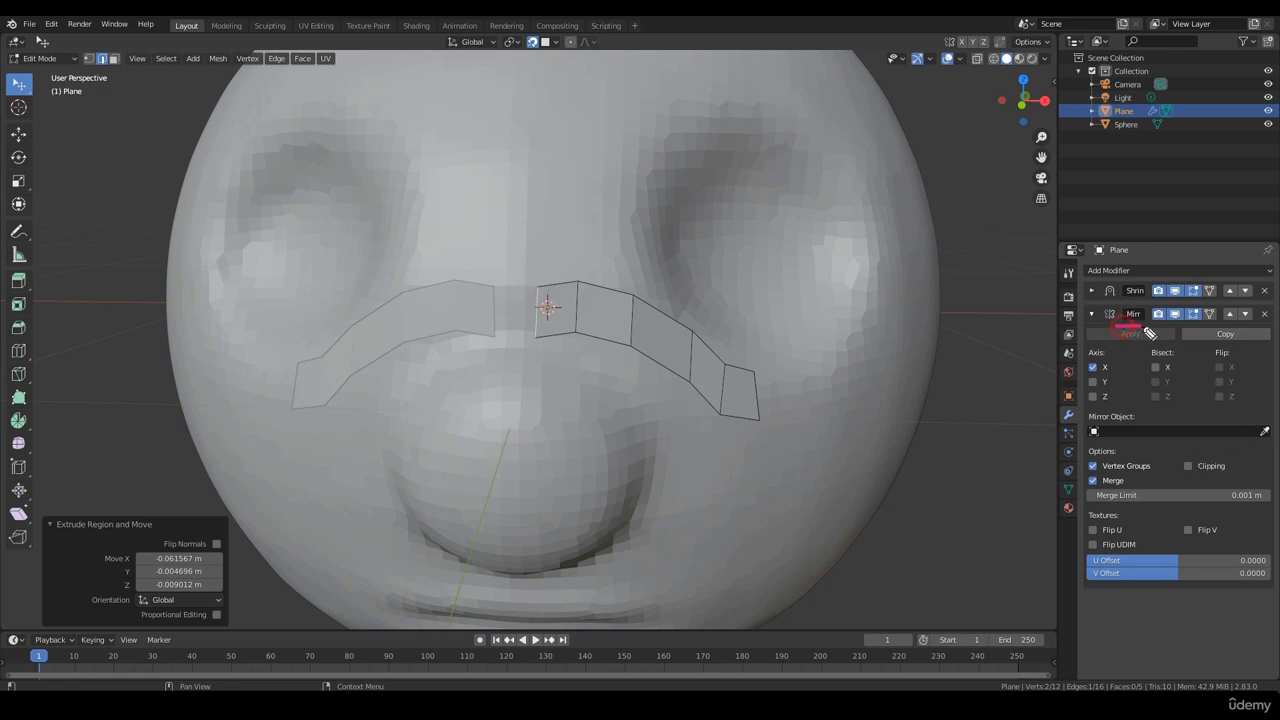
Try snapping the strip's inner edge to the centre line with Mirror Clipping on, and pull it back off with Clipping off.
mouse_move(1187, 466)
left_mouse_down()
mouse_move(1240, 470)
mouse_move(1175, 466)
mouse_move(1194, 461)
left_mouse_up()
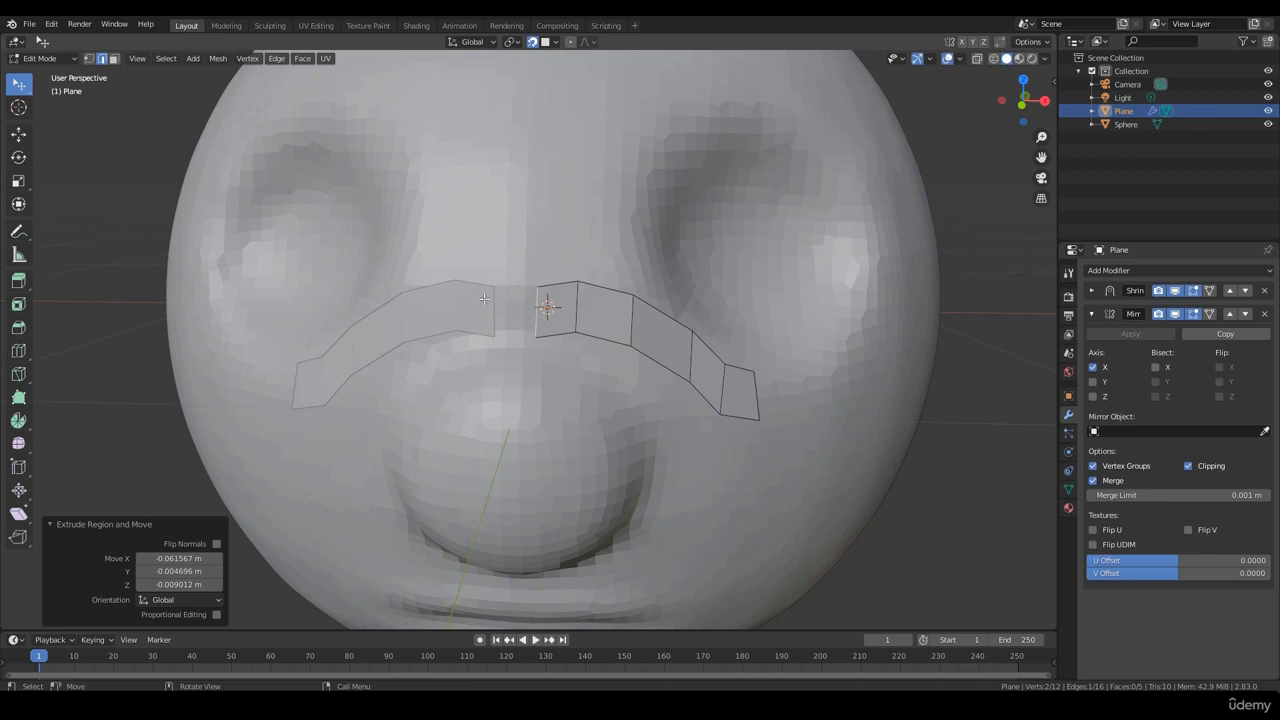
key("g")
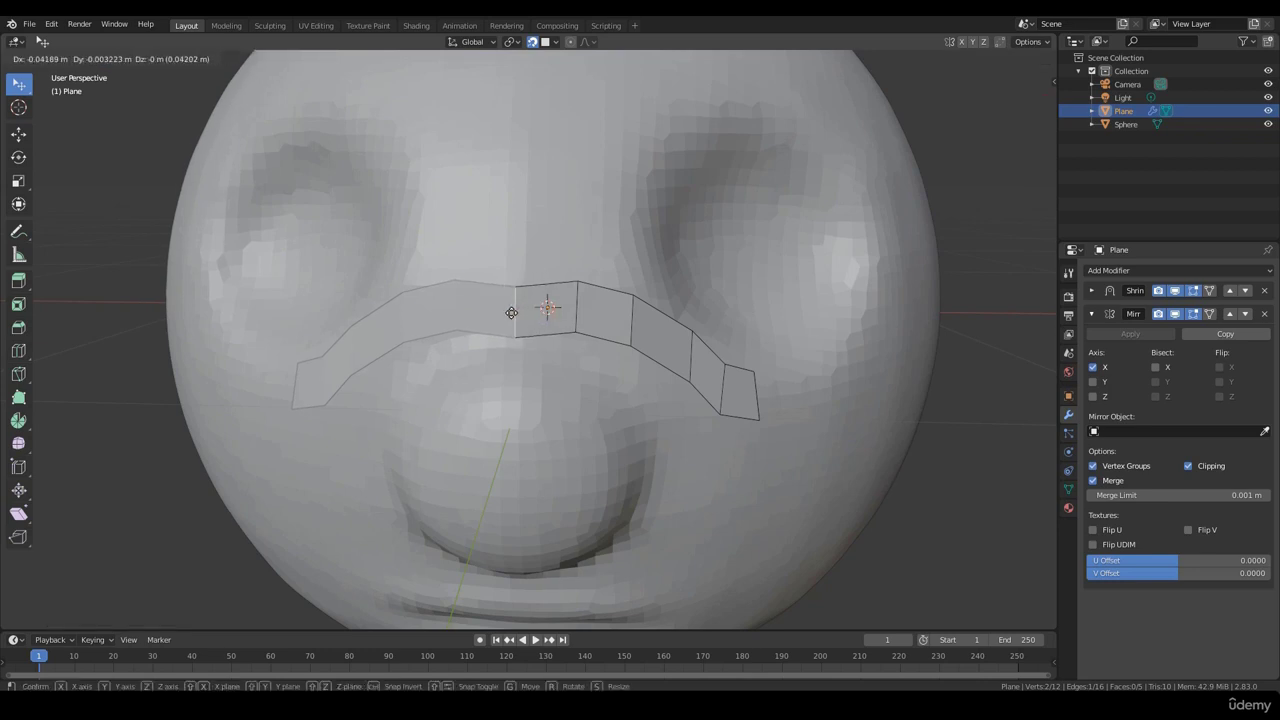
left_click(514, 312)
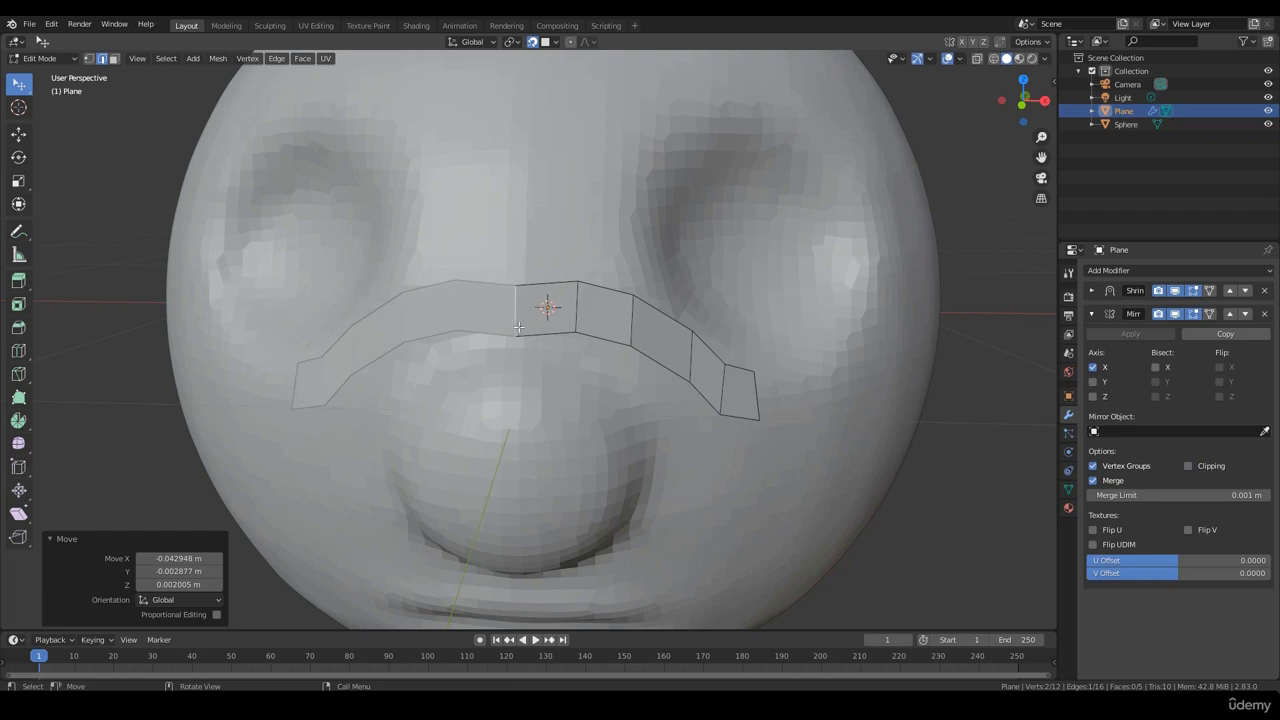
key("g")
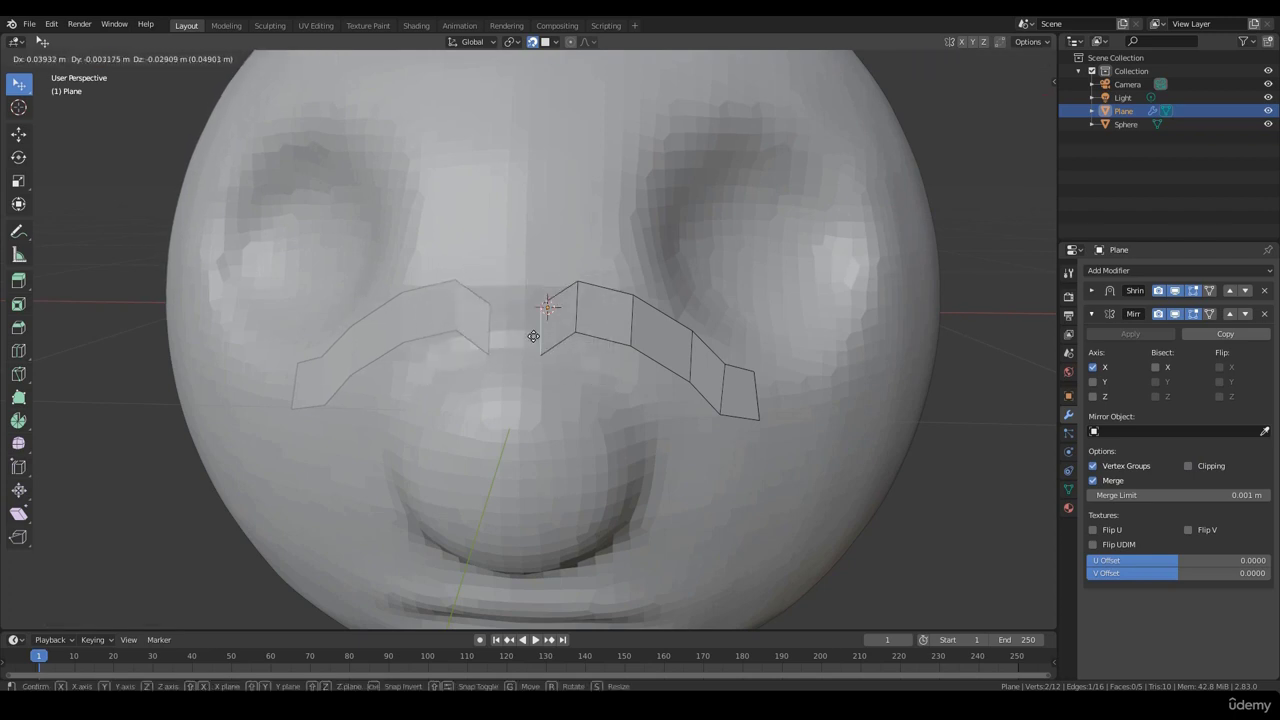
left_click(537, 323)
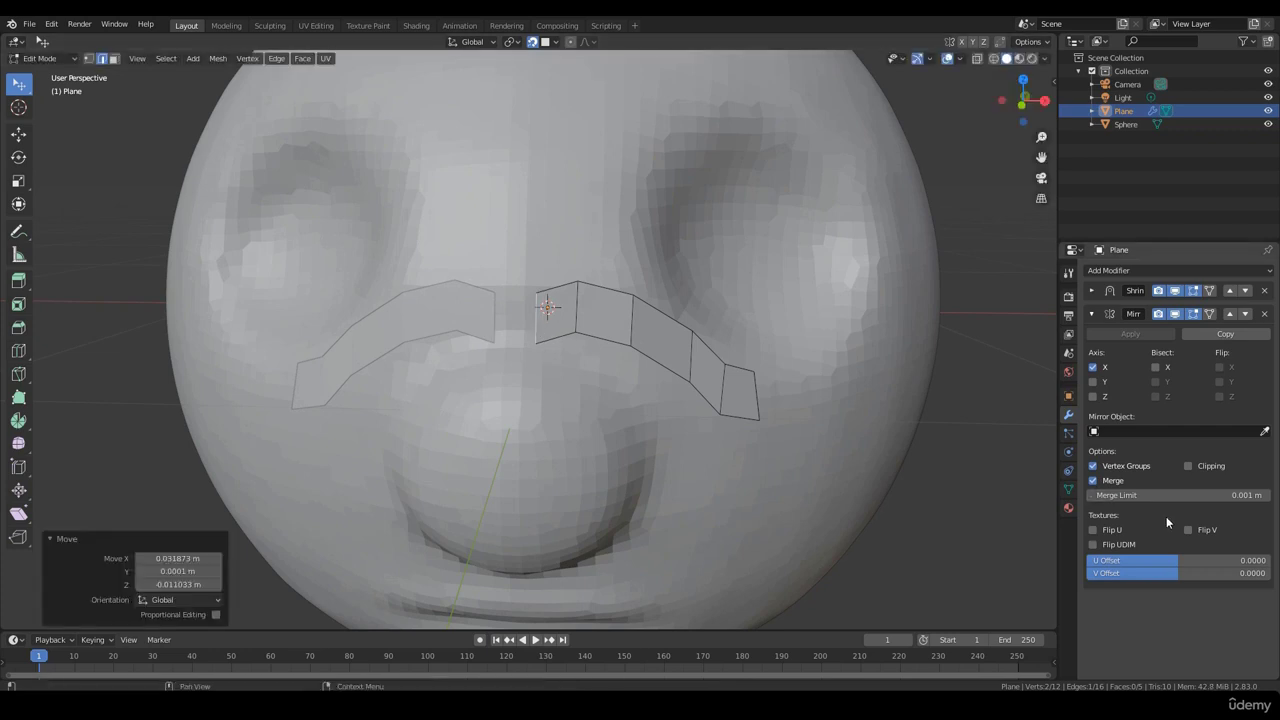
Enable Clipping on the Mirror modifier and move the strip's inner edge onto the centre line to join both halves.
left_click(1189, 466)
key("g")
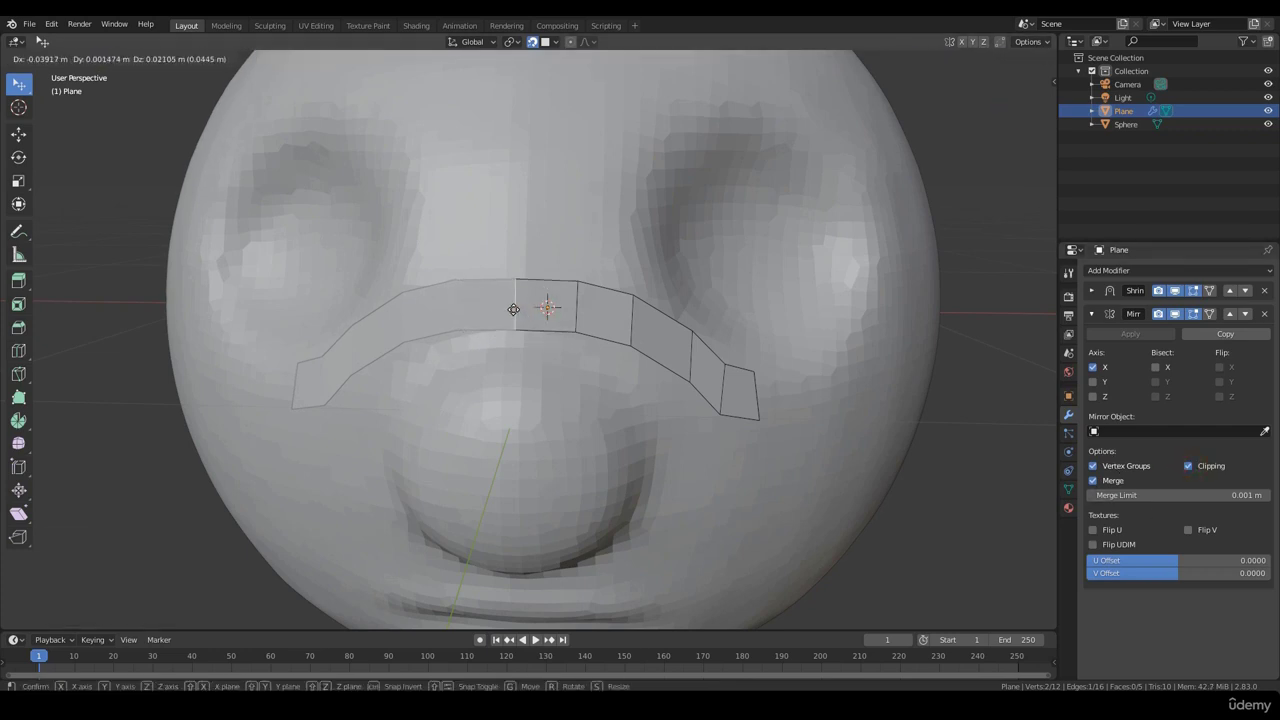
left_click(514, 306)
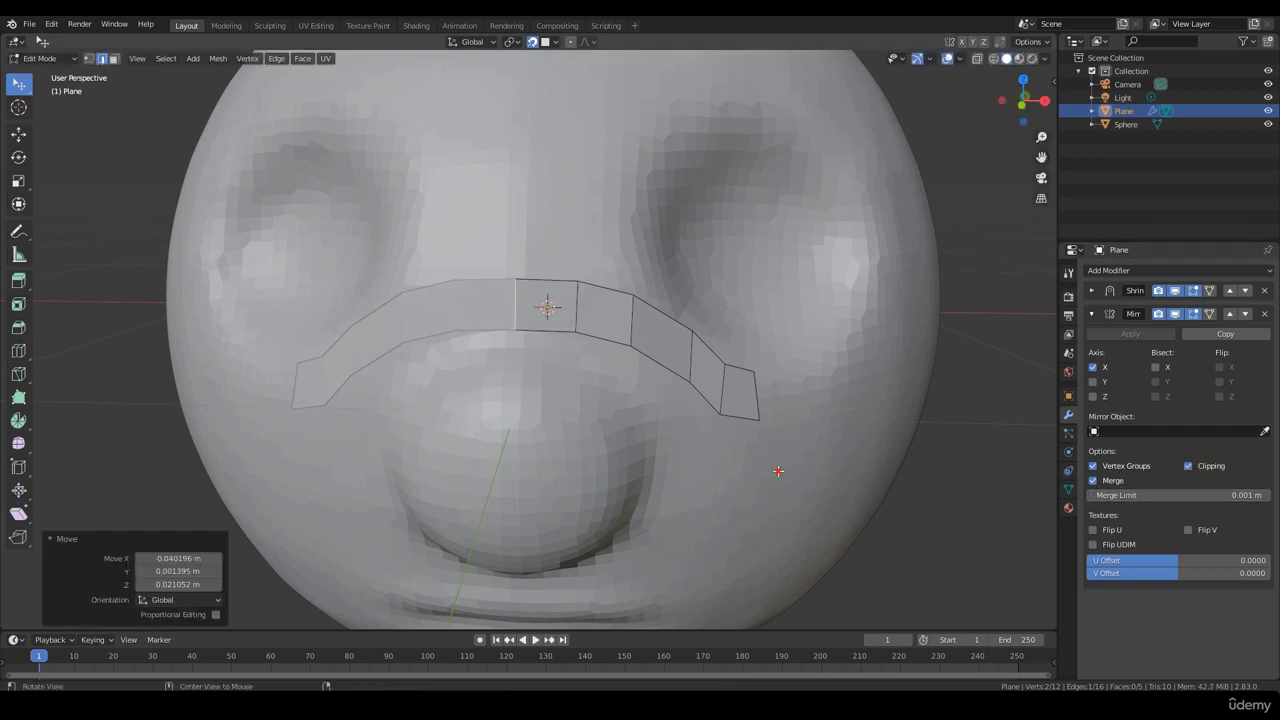
Reposition the strip's vertices between the nose bridge and the cheek so its cross edges angle along the lower inner eye socket.
middle_click_drag(779, 471, 749, 457)
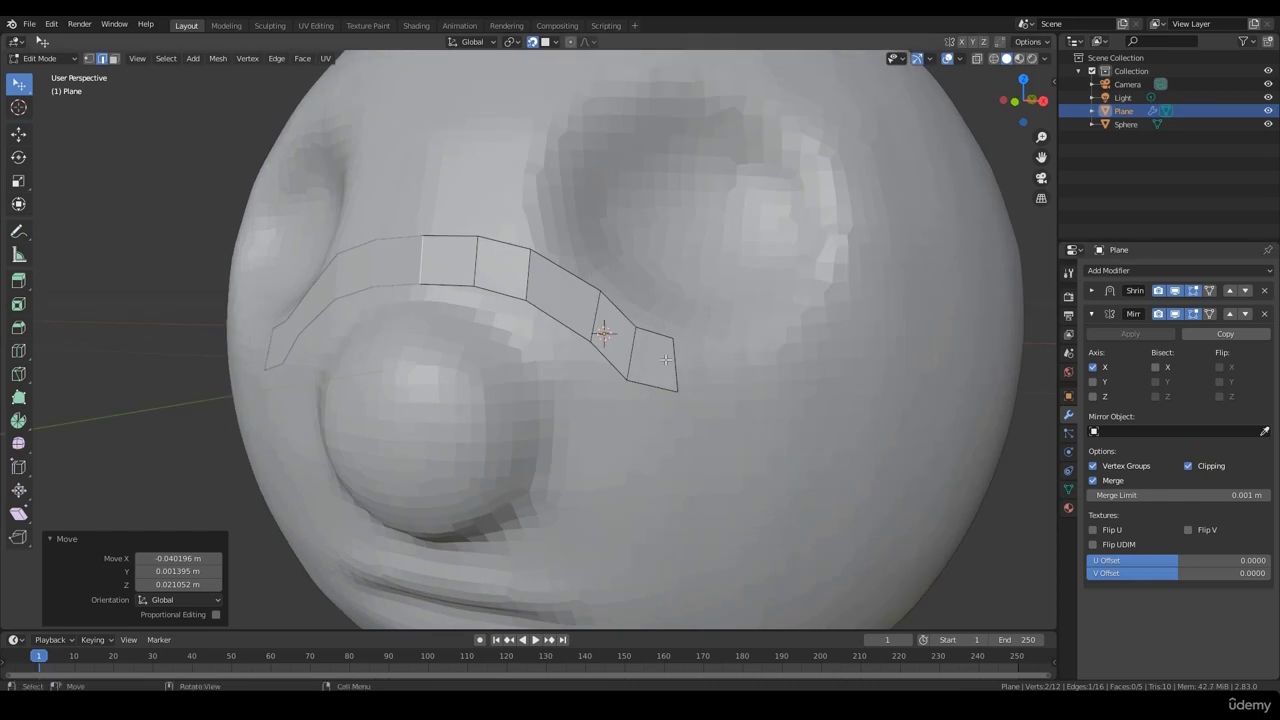
scroll(666, 360, "down", 1)
left_click_drag(657, 423, 562, 381, "alt")
left_click_drag(497, 340, 472, 246, "ctrl+alt")
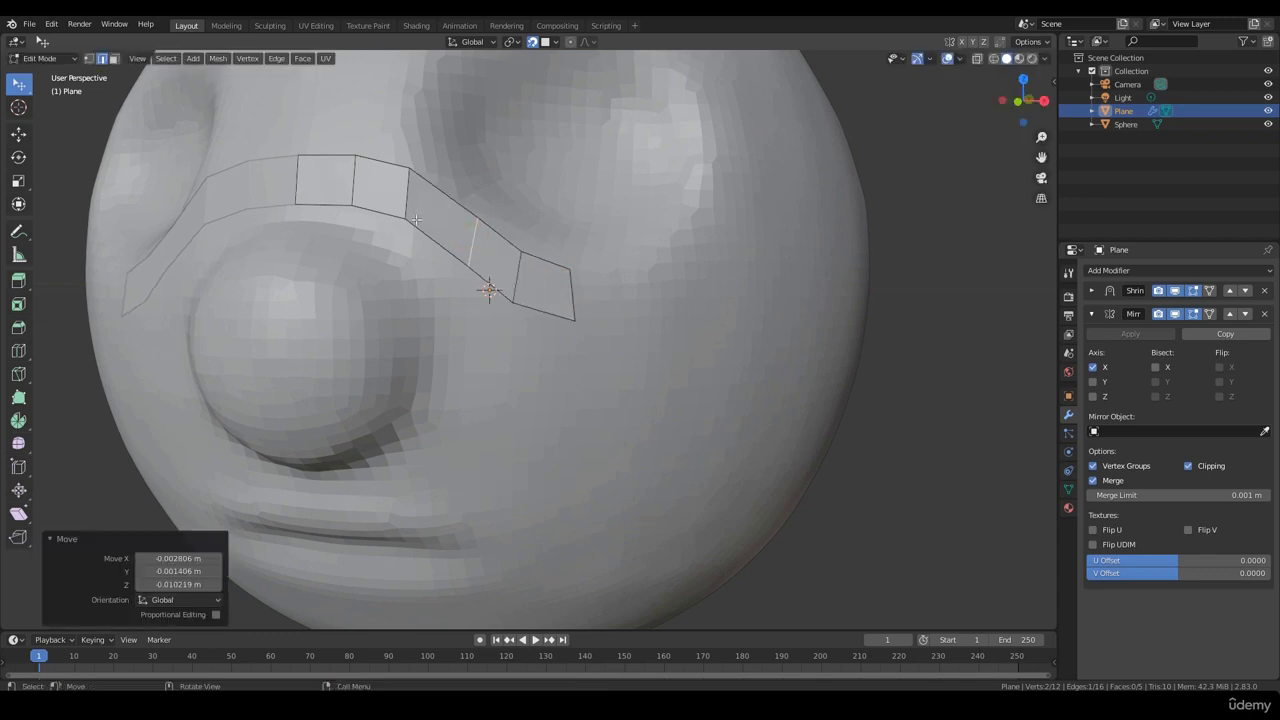
left_click_drag(405, 217, 398, 221)
left_click_drag(408, 172, 420, 186)
left_click(963, 435)
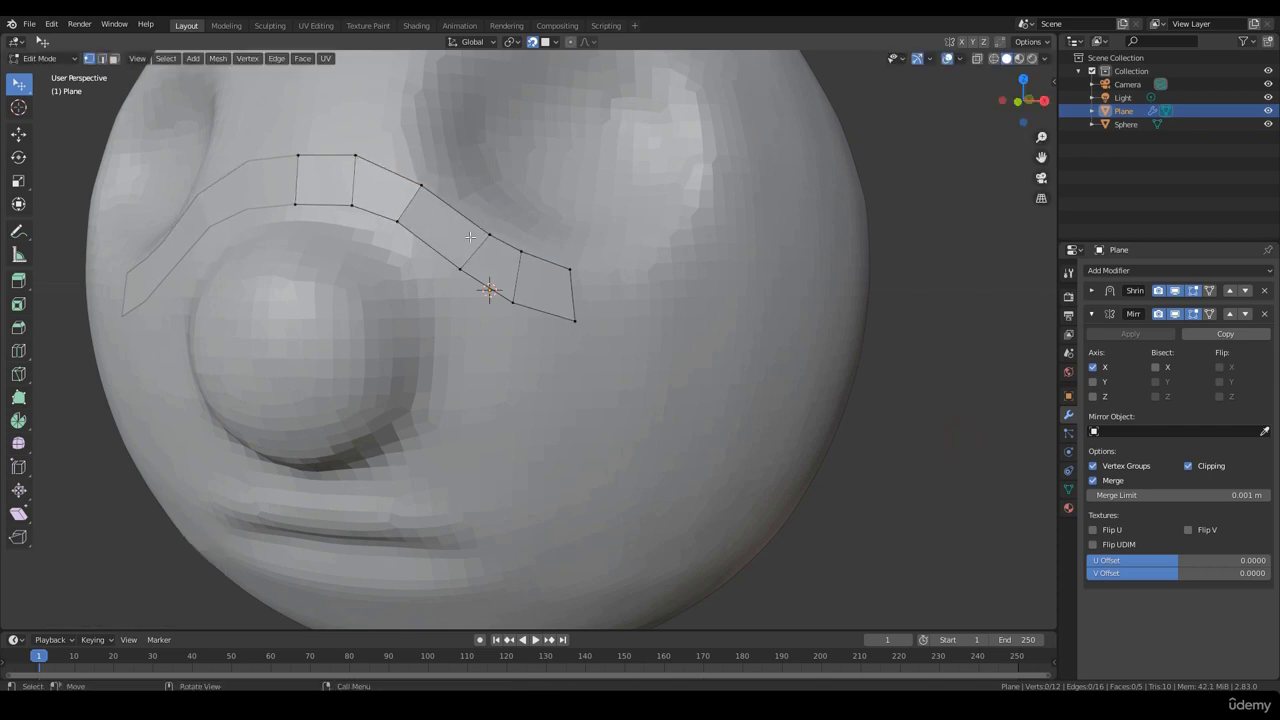
left_click_drag(491, 233, 512, 343)
scroll(520, 354, "down", 2)
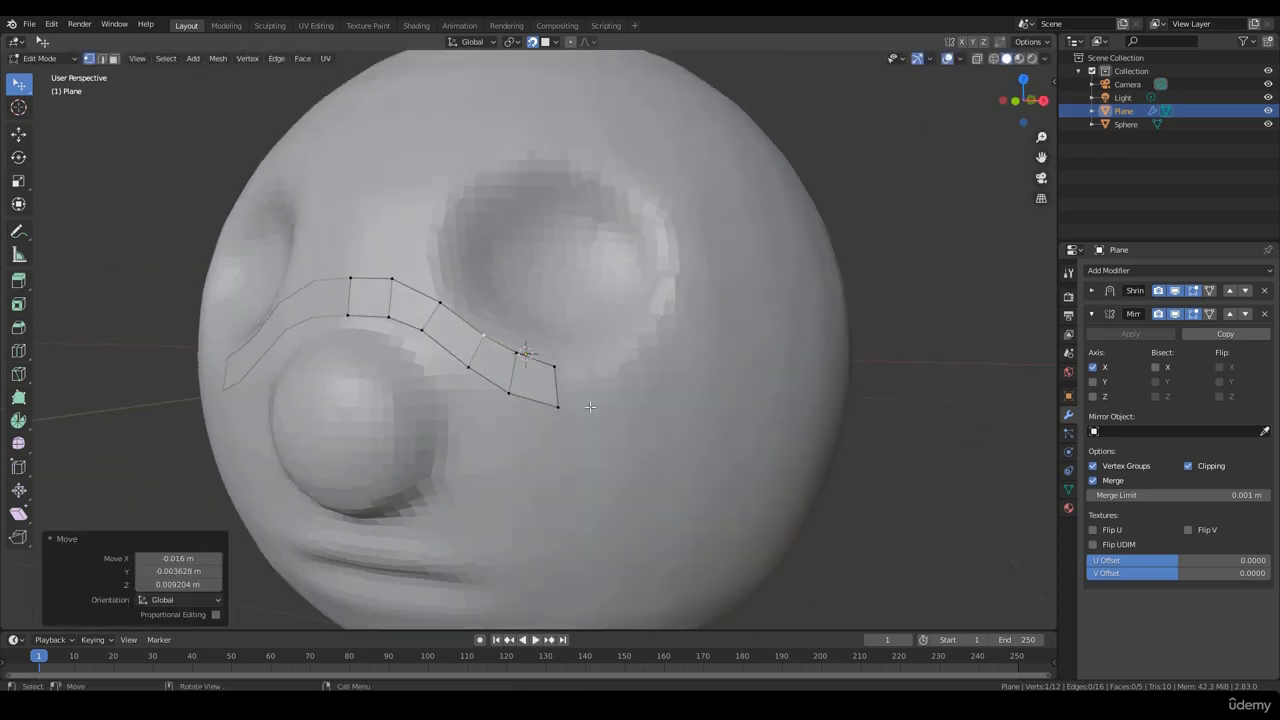
Adjust the two vertices at the strip's outer end to follow the lower rim of the eye socket.
left_click_drag(569, 420, 510, 390, "alt+shift")
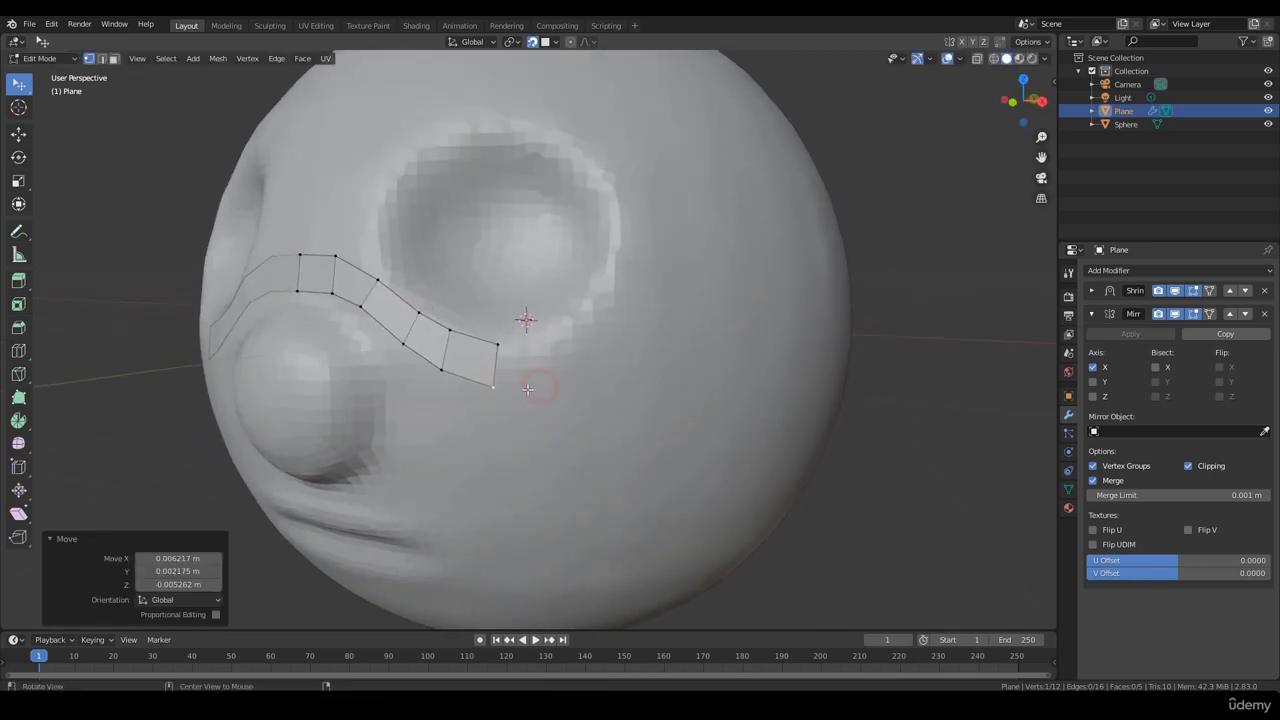
scroll(497, 352, "up", 1)
left_click_drag(485, 347, 500, 385)
left_click_drag(354, 189, 560, 405, "alt")
scroll(616, 373, "up", 2)
scroll(514, 442, "down", 1)
left_click_drag(514, 442, 519, 408, "alt")
scroll(491, 380, "up", 1)
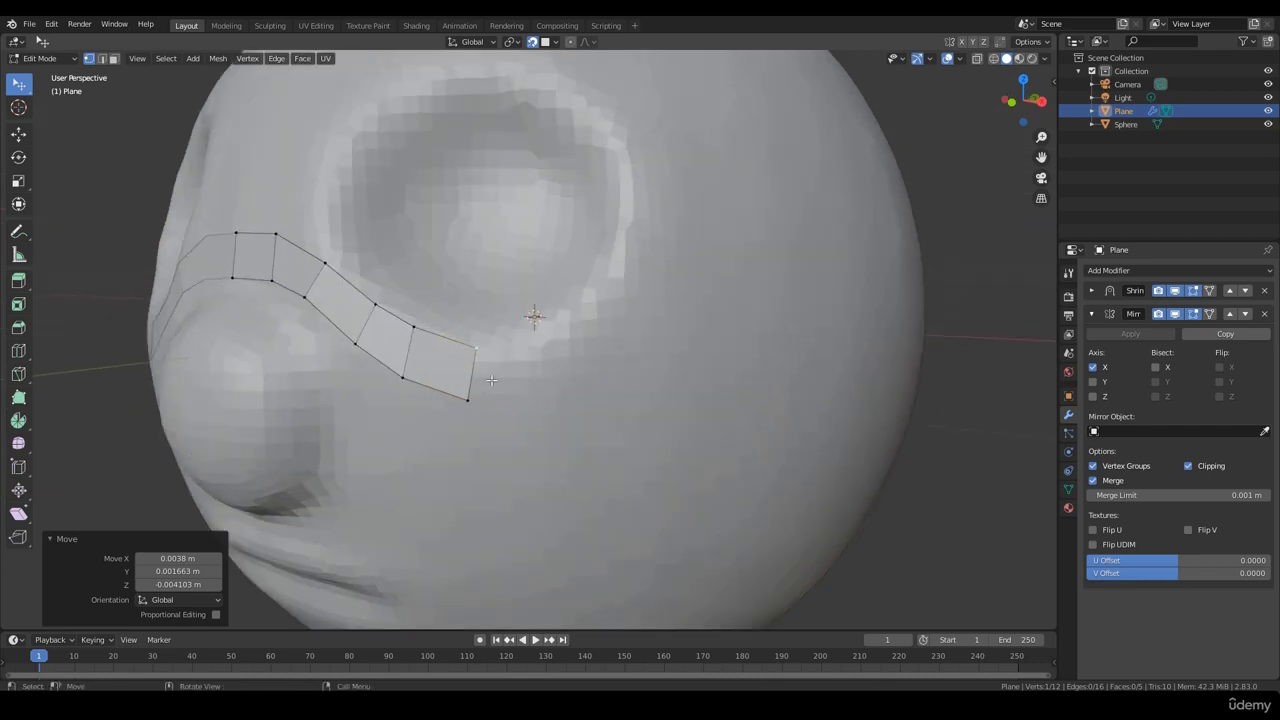
Extrude the strip's outer end edge along the lower eye rim, rotate it about -35° and reposition it.
left_click(102, 60)
left_click(471, 376)
key("e")
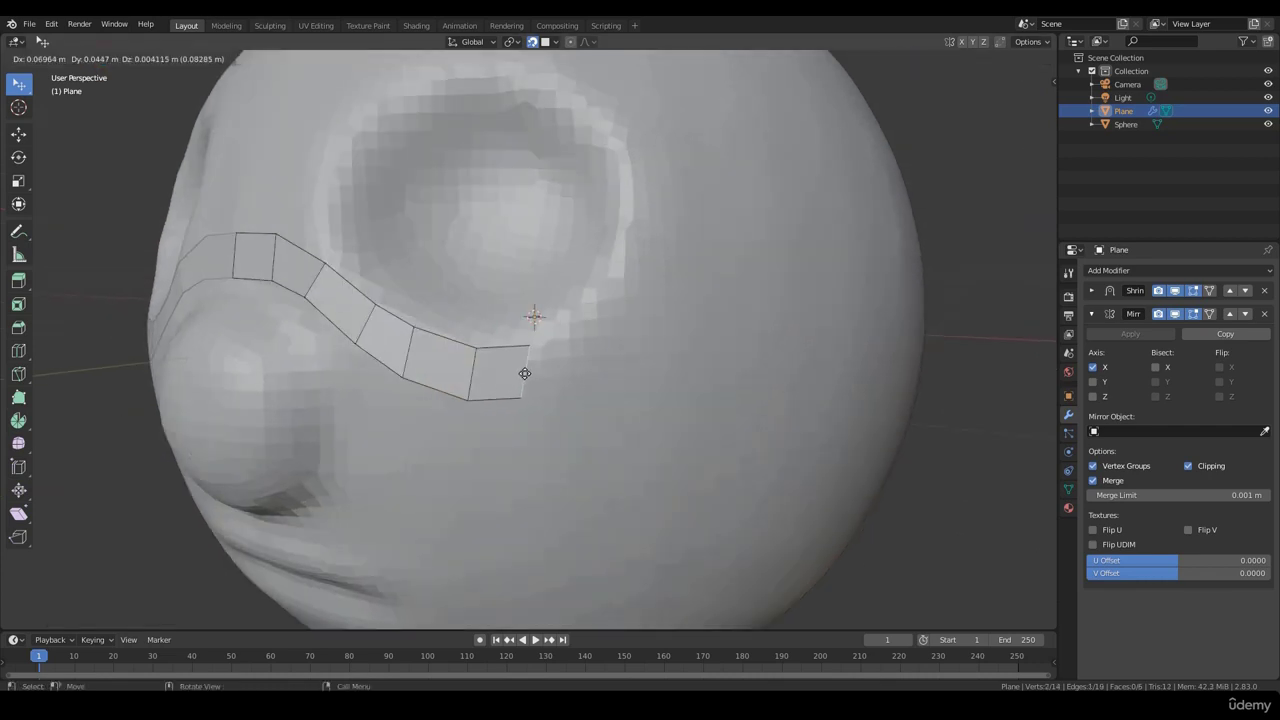
left_click(531, 374)
key("r")
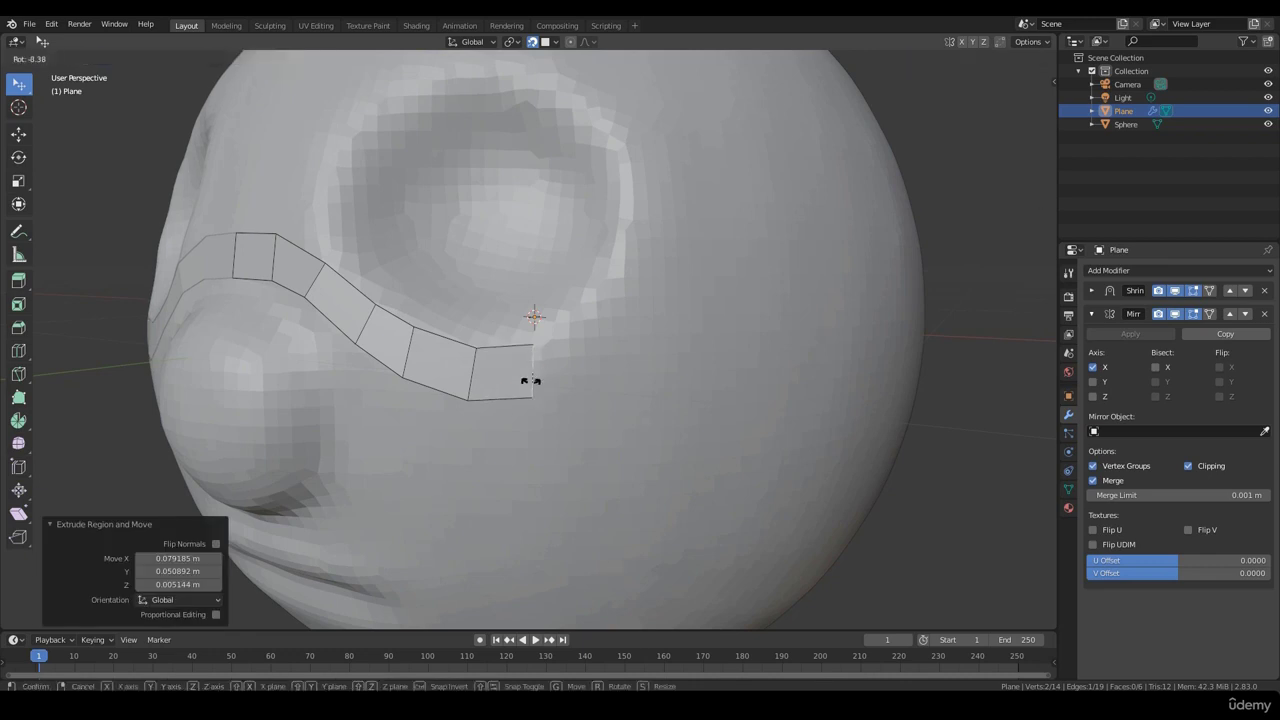
left_click(538, 383)
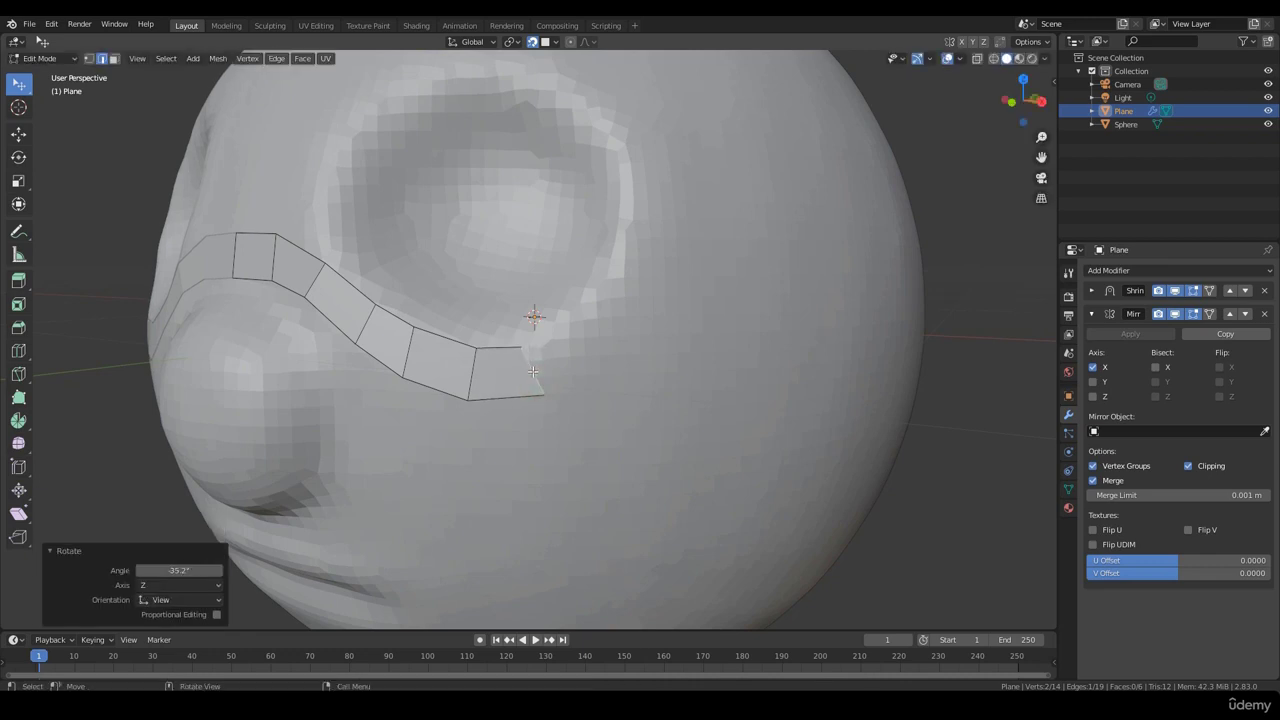
key("g")
left_click(545, 360)
Extrude the end edge again toward the outer corner of the eye socket and rotate it about -40°.
mouse_move(548, 377)
middle_mouse_down()
mouse_move(533, 379)
mouse_move(545, 365)
middle_mouse_up()
key("e")
left_click(581, 335)
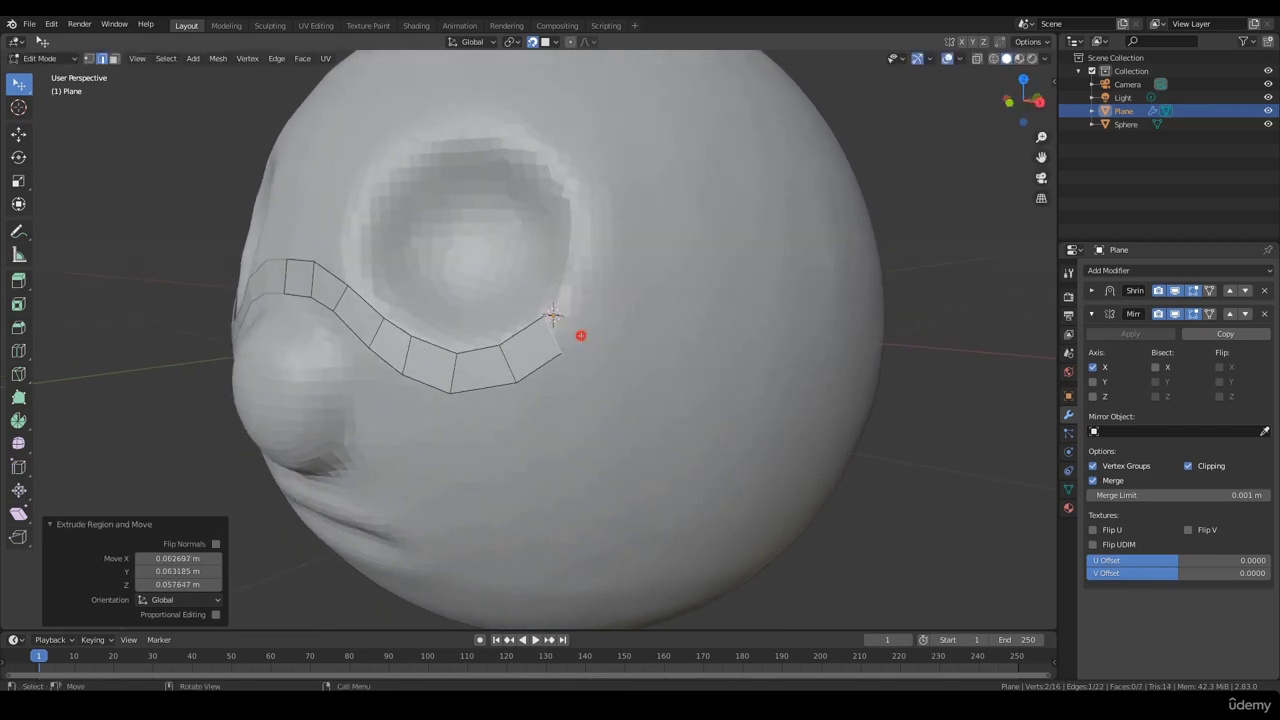
key("r")
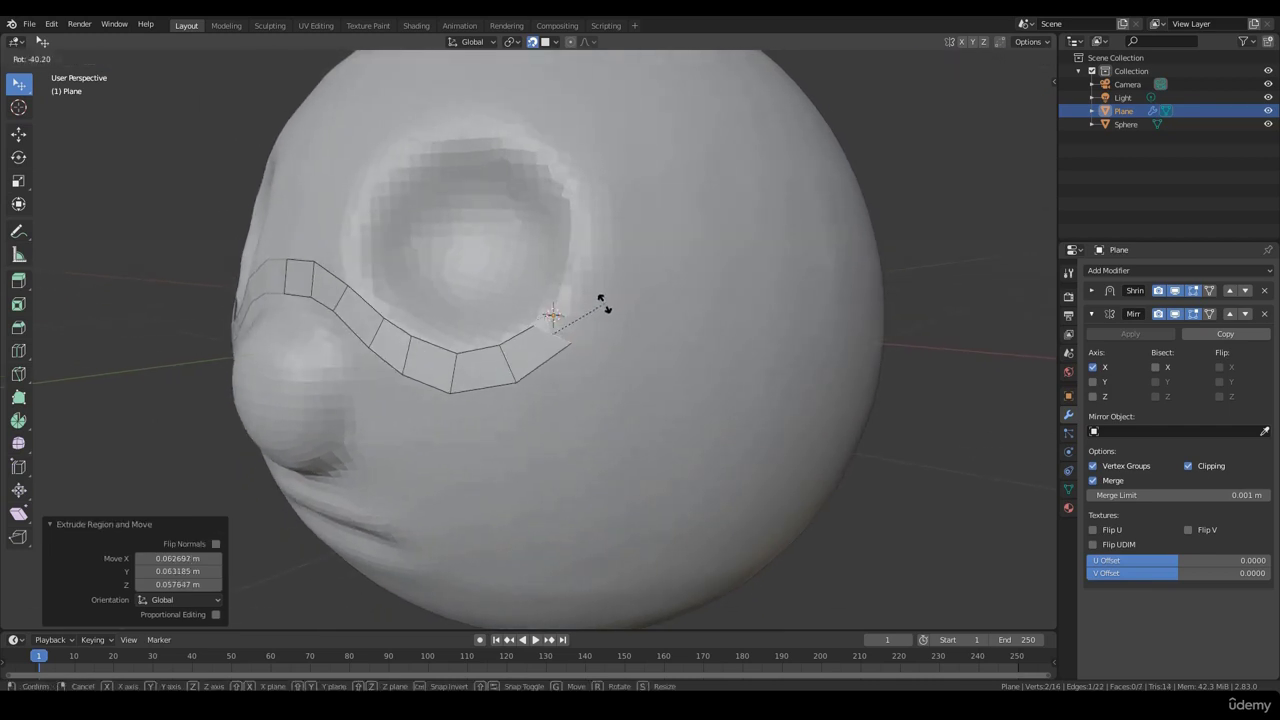
left_click(583, 362)
middle_click_drag(583, 362, 620, 355)
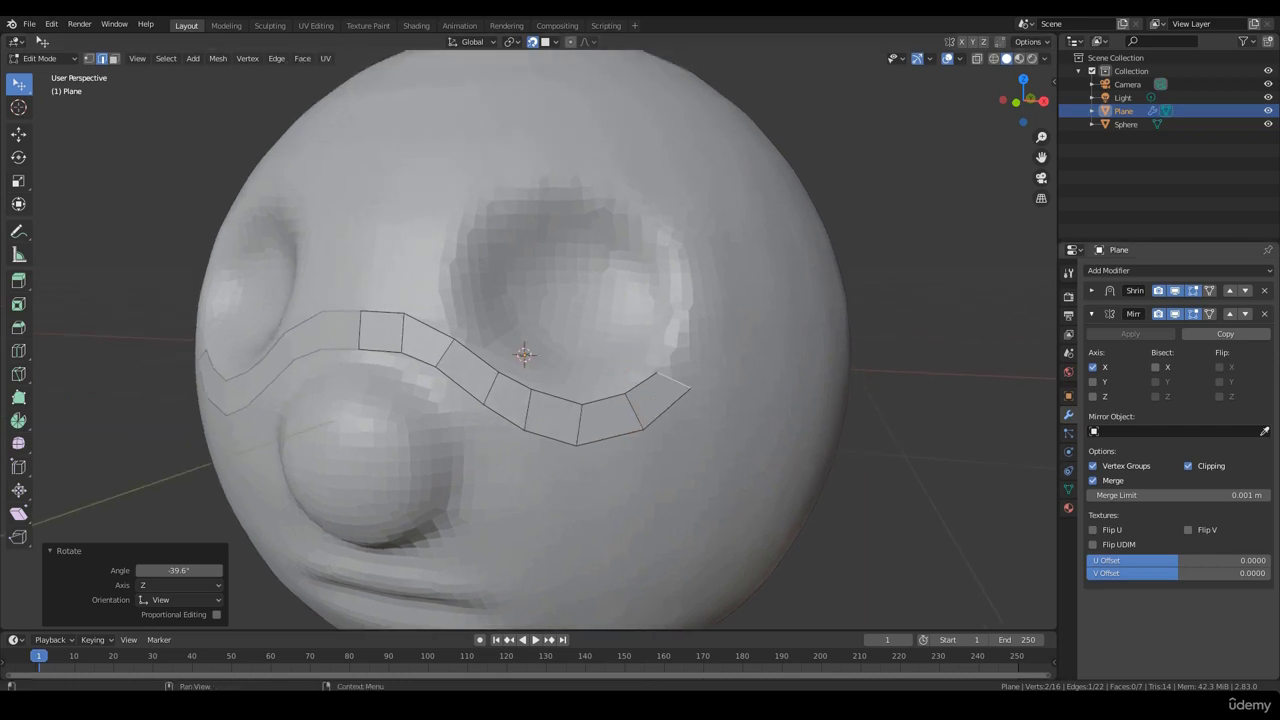
mouse_move(648, 378)
left_mouse_down()
mouse_move(686, 334)
mouse_move(694, 203)
mouse_move(451, 194)
mouse_move(440, 365)
left_mouse_up()
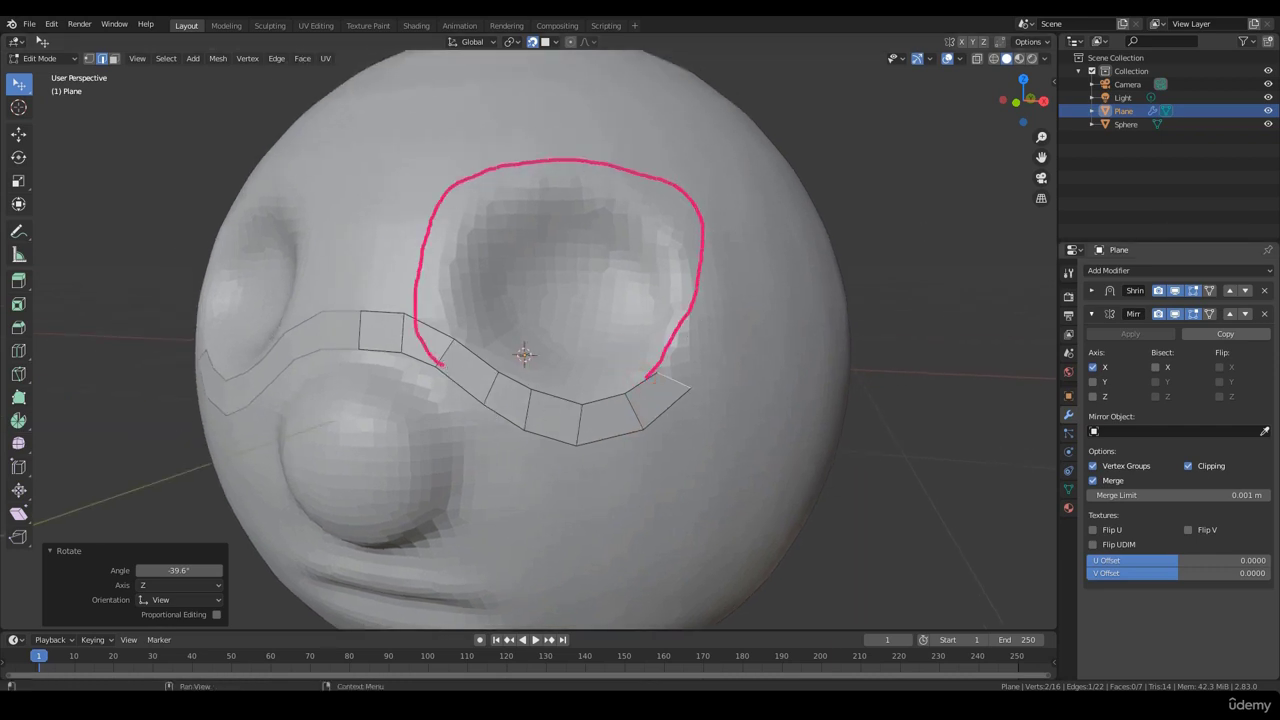
right_click(674, 379, "ctrl")
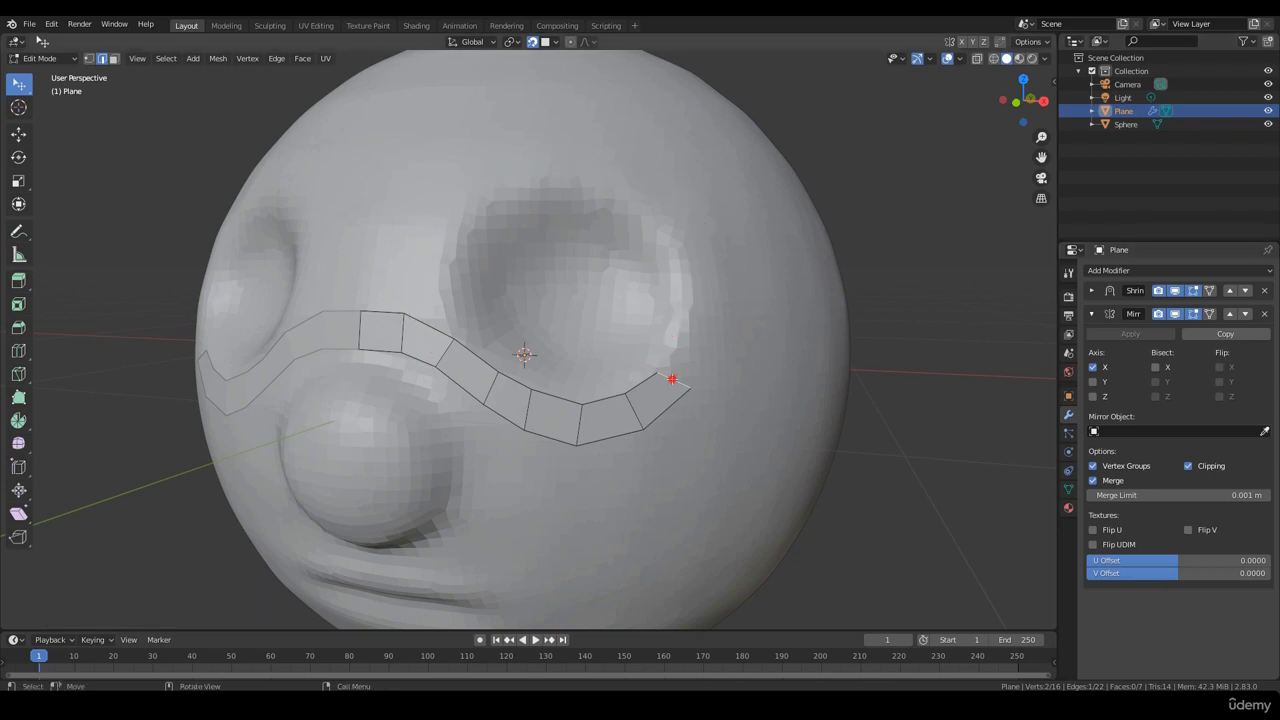
Extrude two more segments up the outer side of the eye socket, and rotate and shift the end edge to follow the rim.
key("e")
left_click(690, 338)
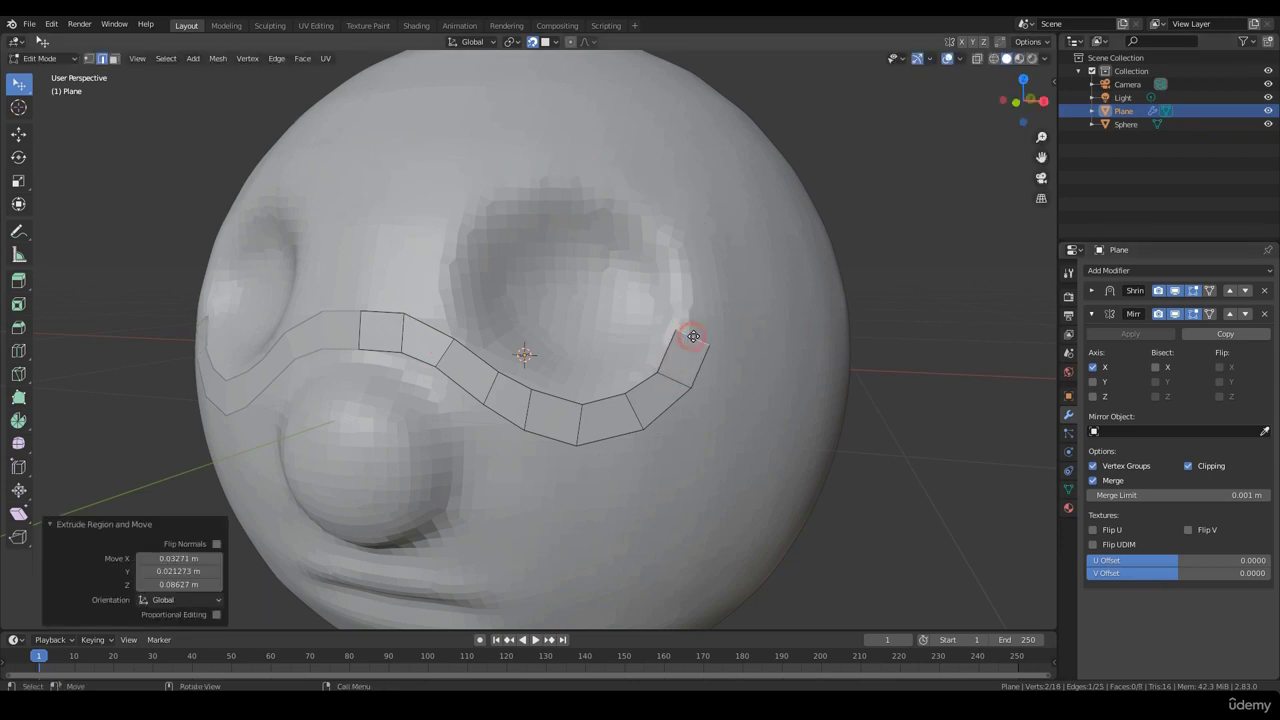
key("e")
left_click(688, 287)
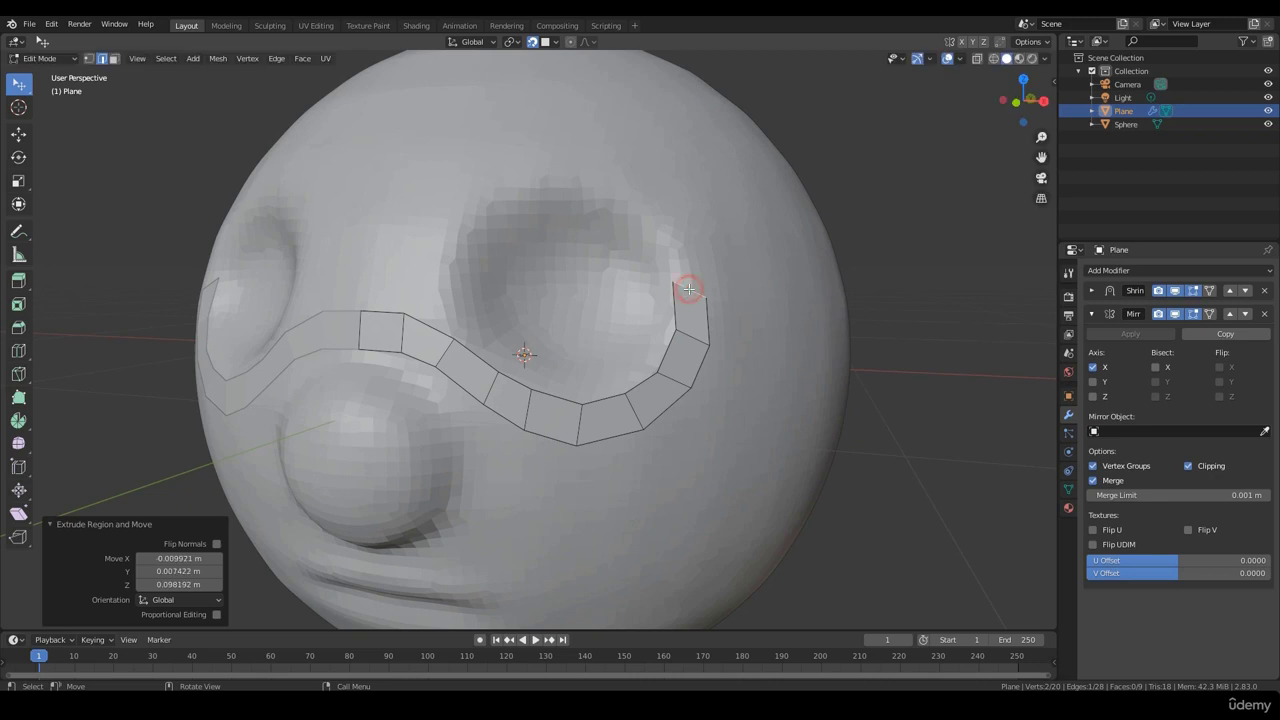
key("r")
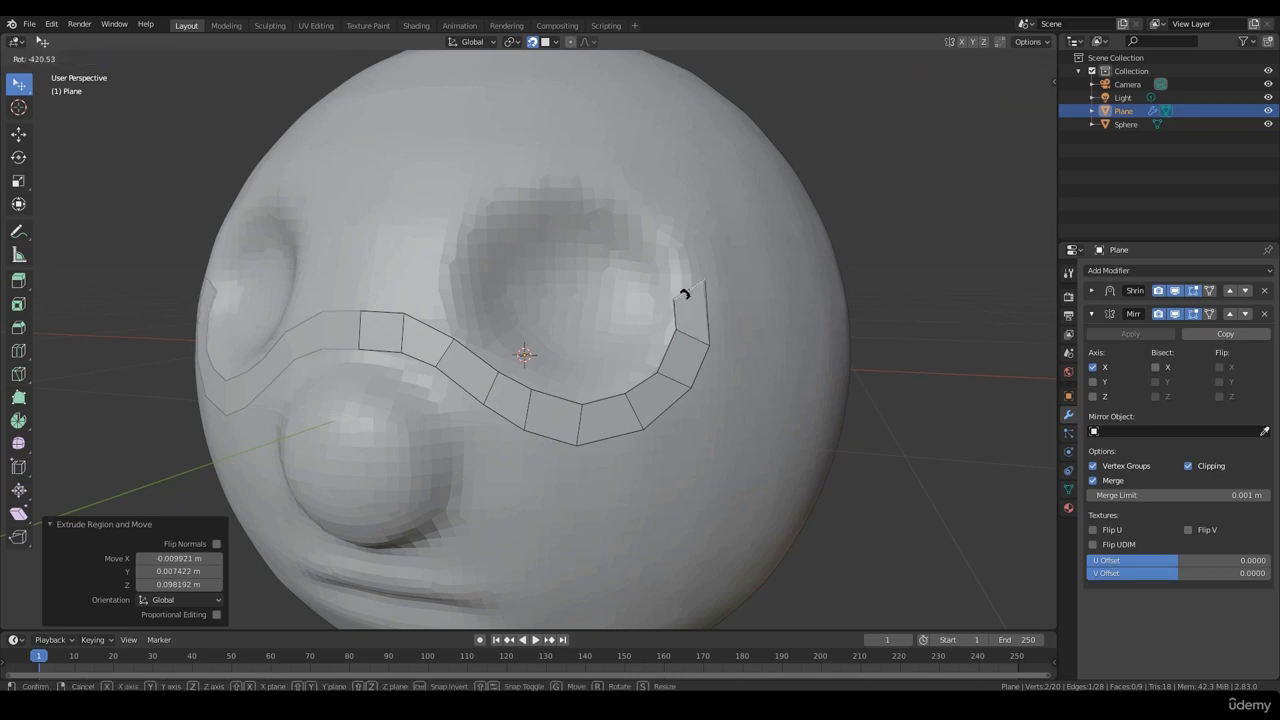
left_click(686, 293)
key("g")
left_click(703, 288)
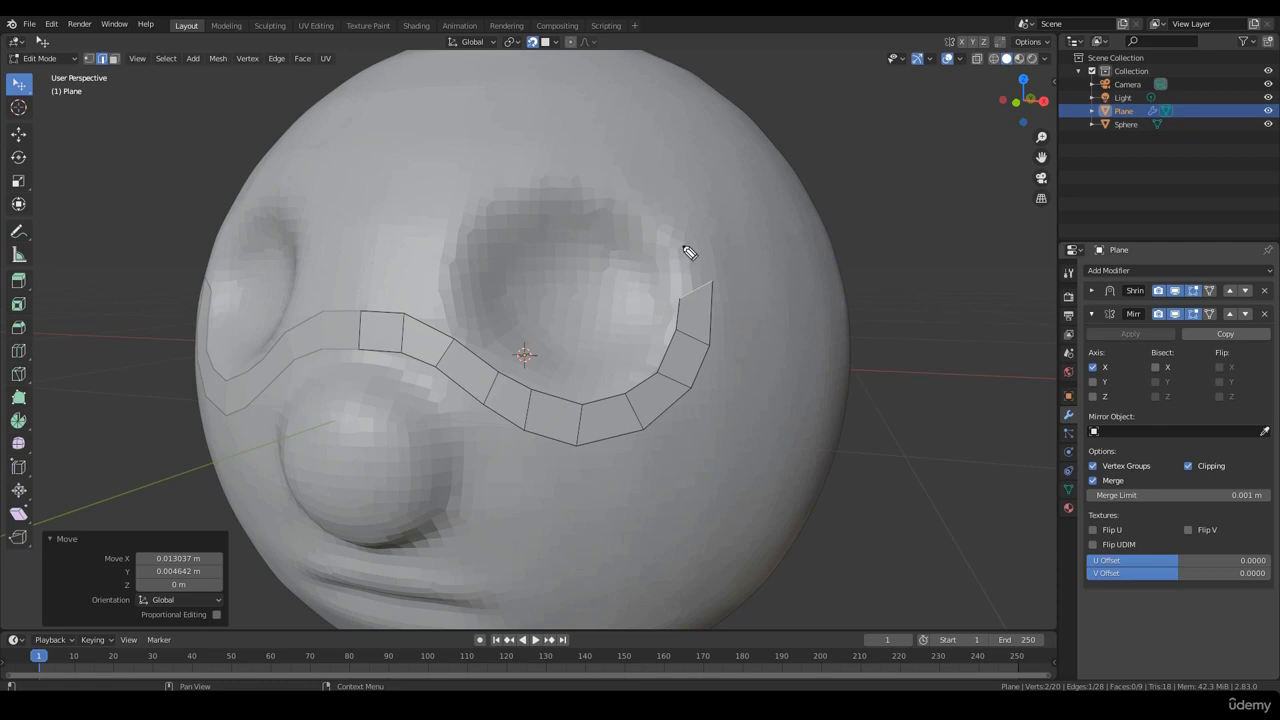
left_click_drag(684, 246, 671, 285)
left_click_drag(647, 207, 641, 233)
left_click_drag(575, 163, 582, 210)
key("Escape")
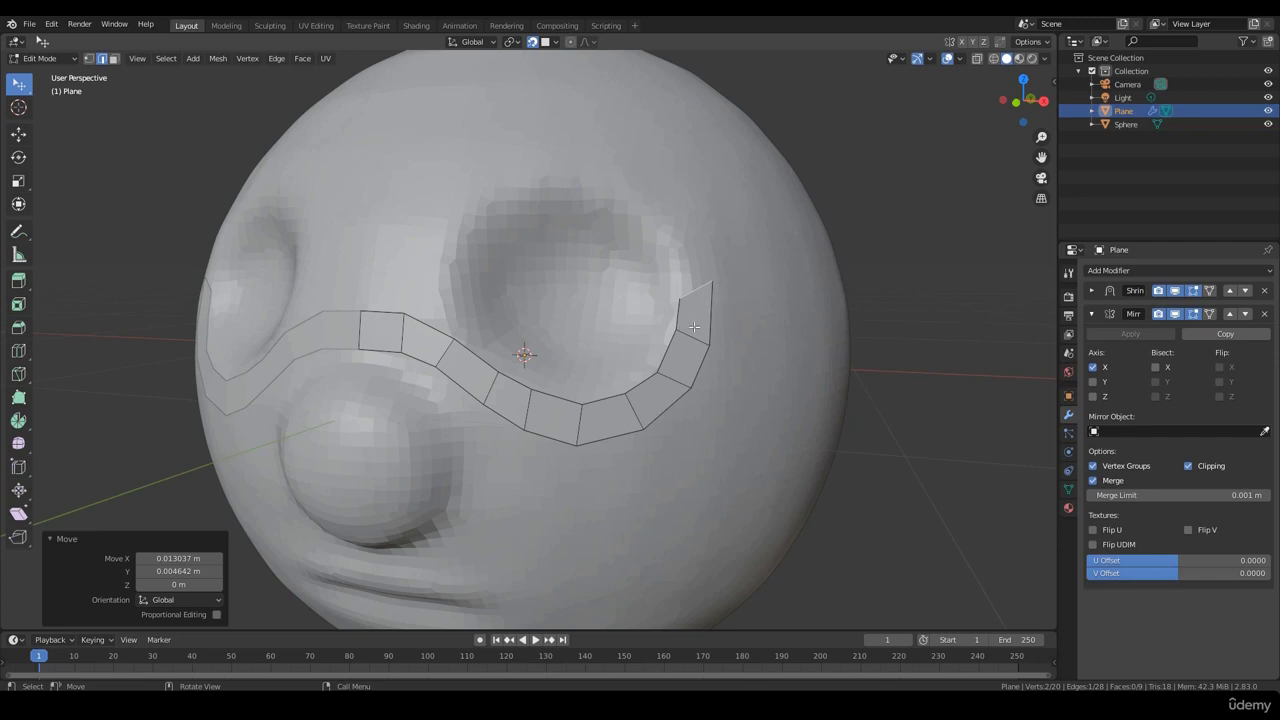
left_click(938, 282)
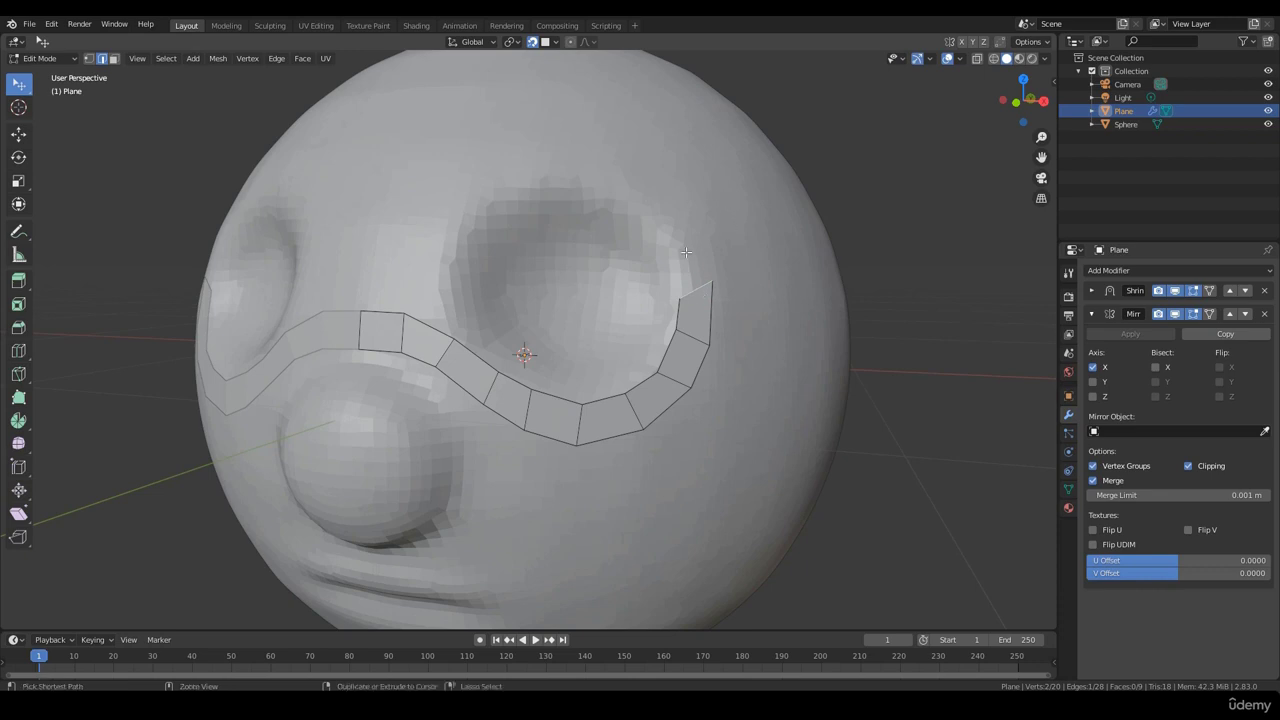
Extrude the end edge to the cursor eight times, running the strip over the upper eye rim and down its inner side.
right_click(680, 251, "ctrl")
right_click(652, 213, "ctrl")
right_click(615, 190, "ctrl")
right_click(572, 176, "ctrl")
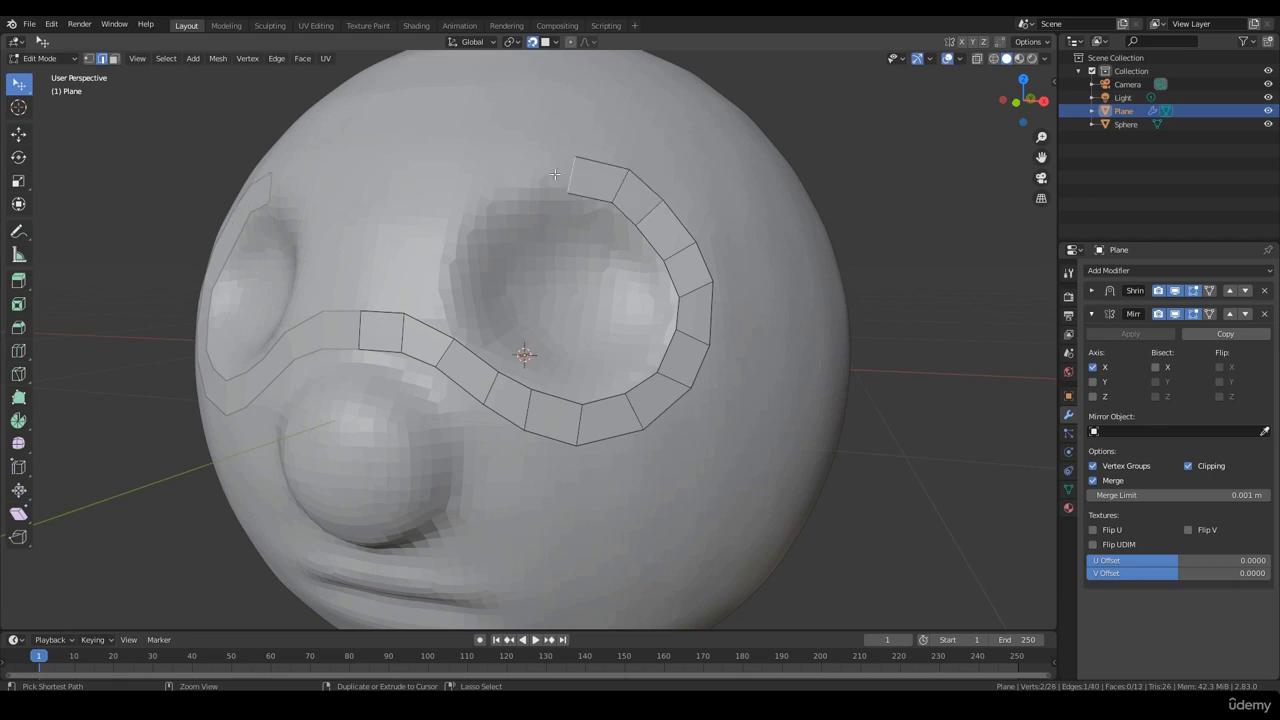
right_click(519, 183, "ctrl")
right_click(475, 205, "ctrl")
right_click(456, 237, "ctrl")
right_click(450, 275, "ctrl")
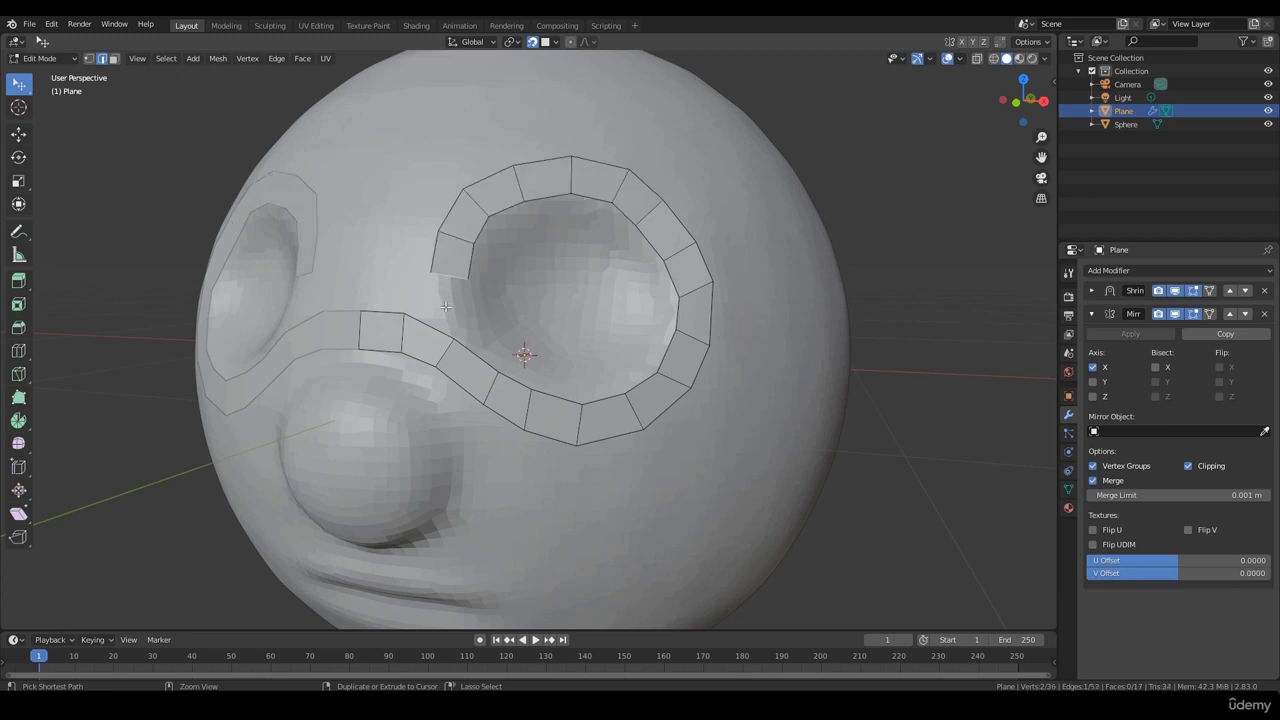
Shift the strip's end edge slightly toward the nose bridge and fill a face down to the bridge strip, closing the eye loop.
mouse_move(450, 320)
middle_mouse_down()
mouse_move(501, 357)
mouse_move(446, 331)
mouse_move(458, 326)
middle_mouse_up()
scroll(471, 346, "up", 2)
scroll(501, 357, "down", 2)
scroll(477, 343, "up", 1)
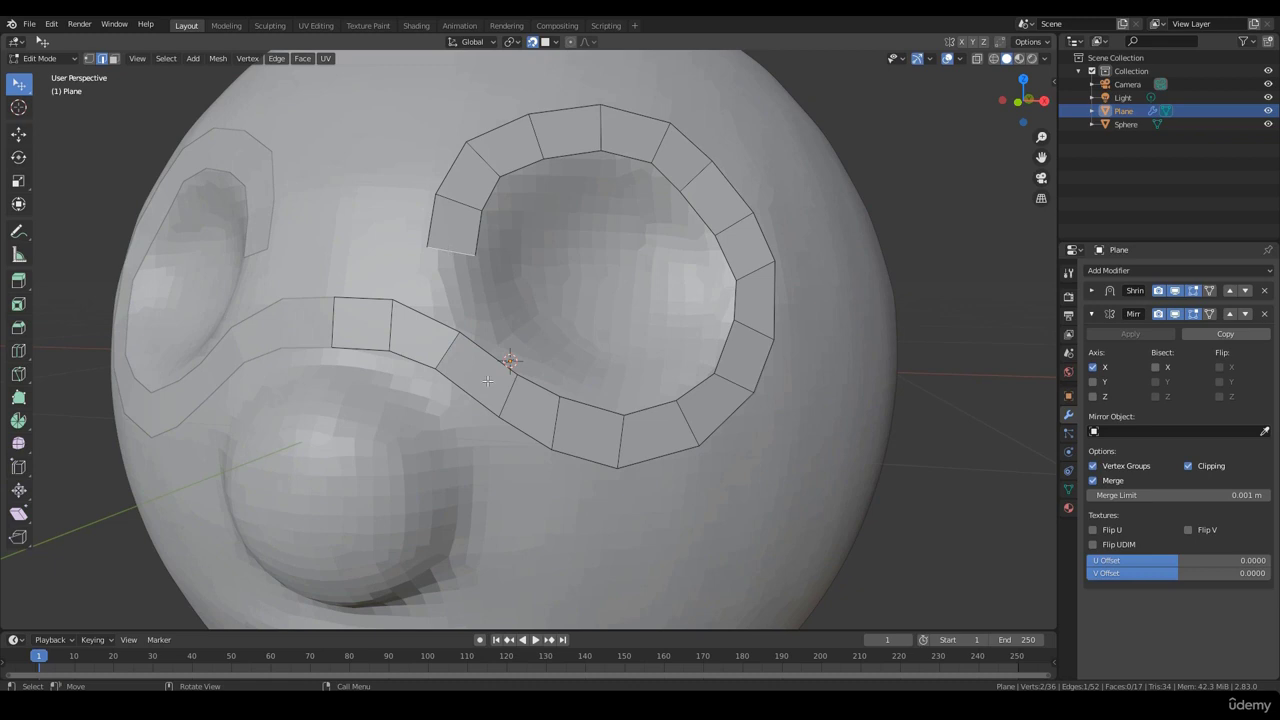
left_click_drag(444, 252, 438, 246)
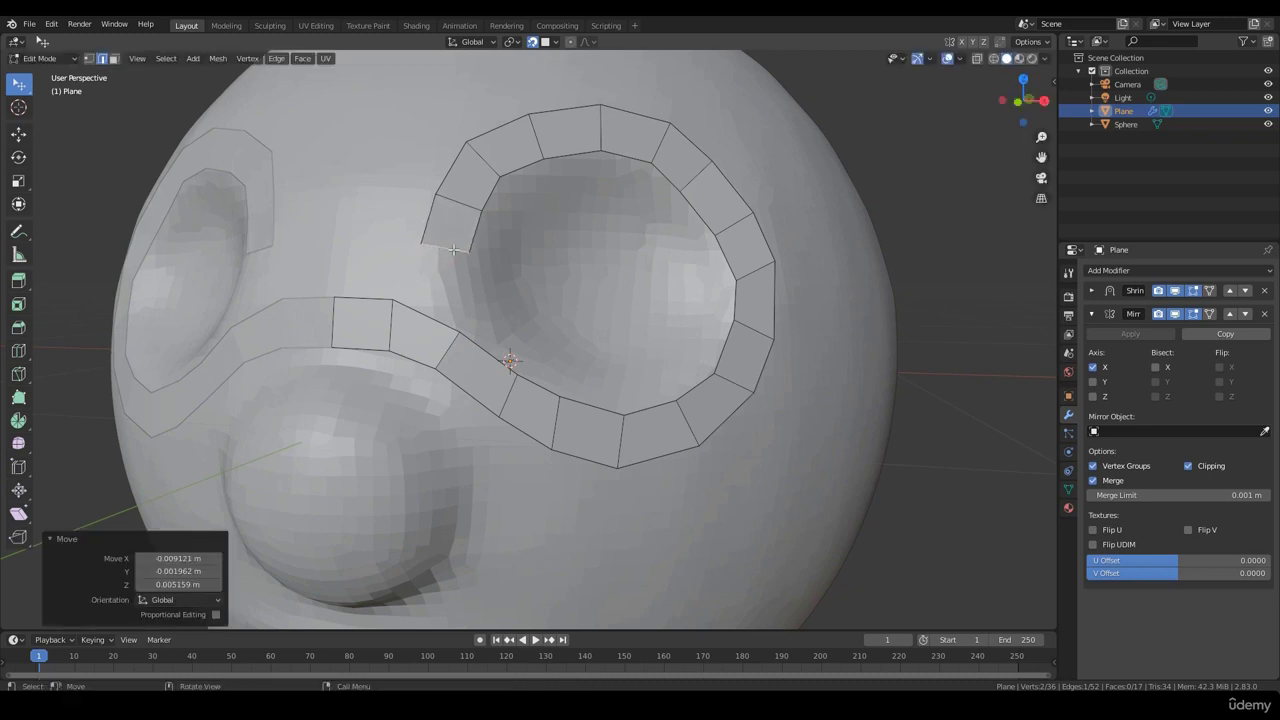
left_click(454, 248)
left_click(423, 316, "shift")
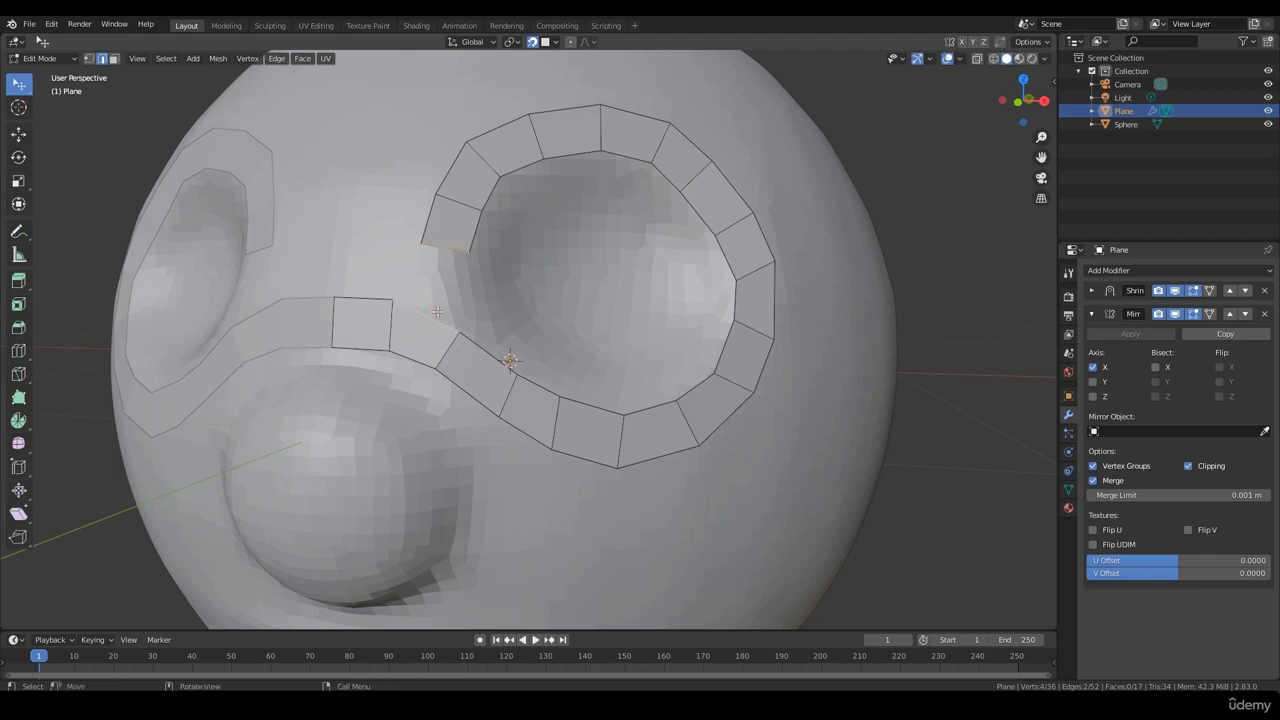
key("f")
left_click(950, 484)
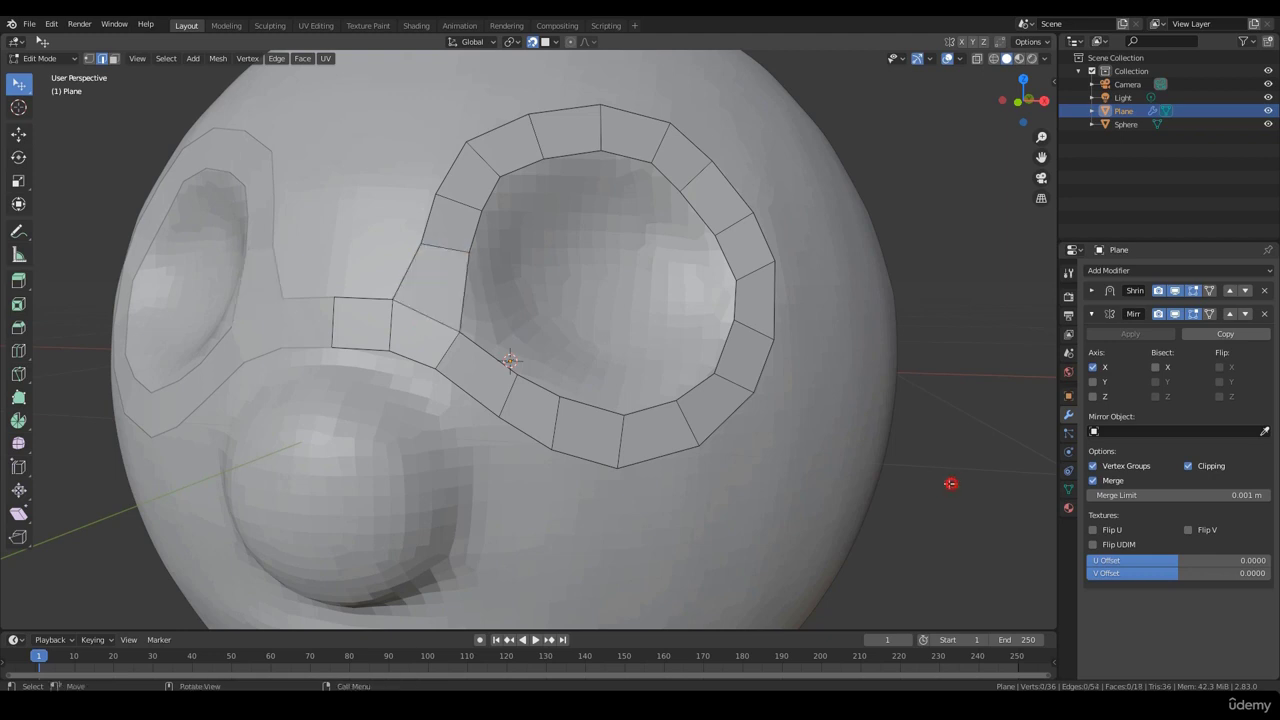
Redistribute the strip's cross edges along the lower eye rim, shifting the inner ones toward the nose and widening the quad under the socket.
middle_click_drag(430, 306, 559, 462)
scroll(520, 387, "up", 1)
key("3")
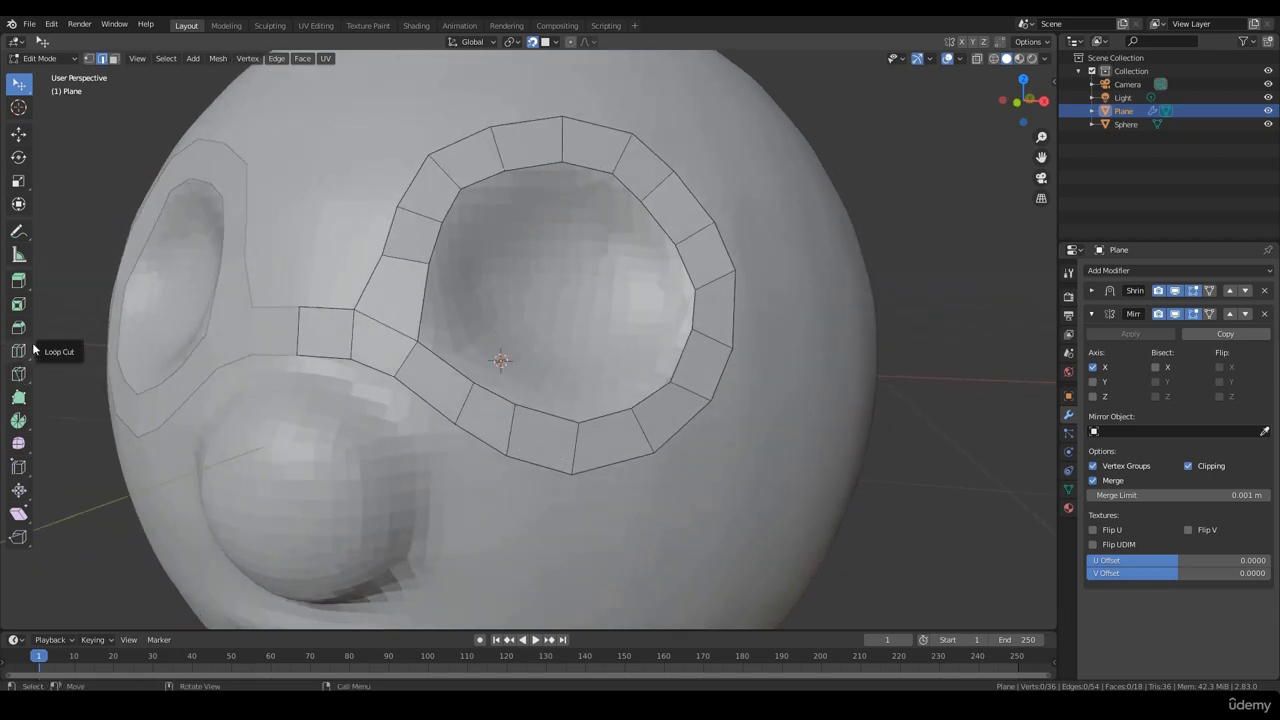
middle_click_drag(663, 403, 599, 377)
scroll(650, 410, "down", 2)
scroll(620, 394, "up", 1)
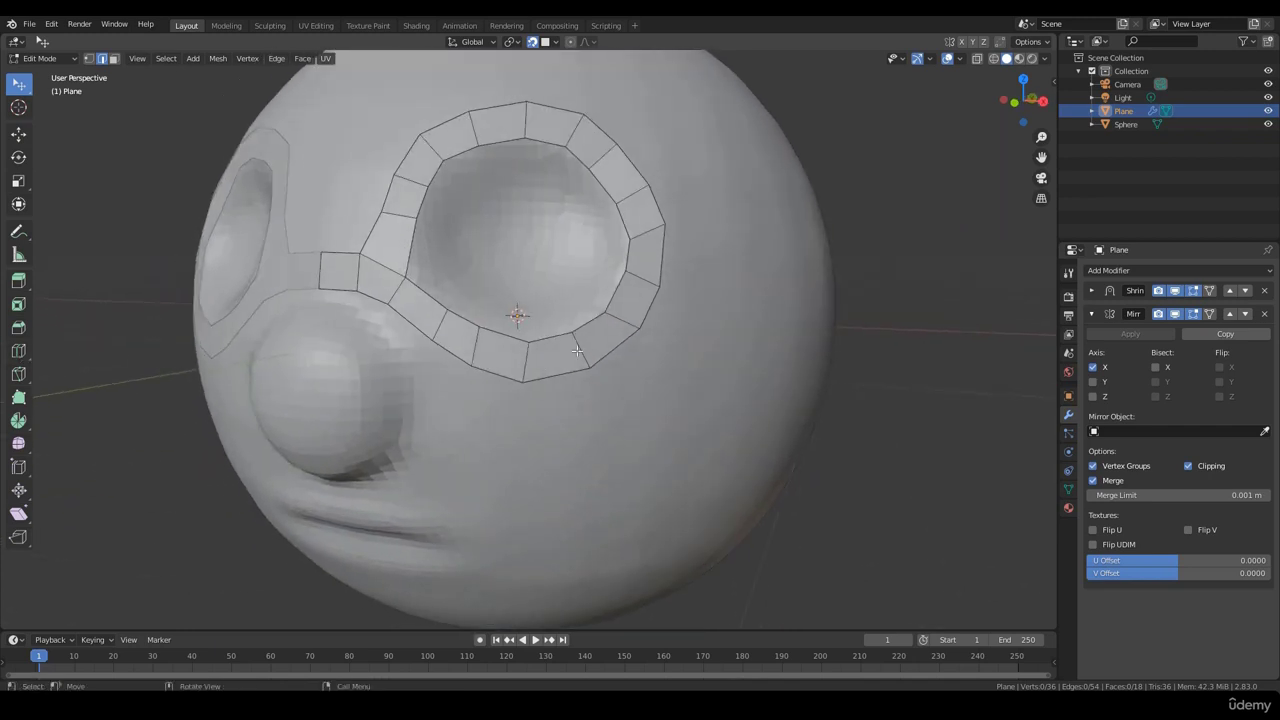
left_click_drag(581, 350, 423, 308)
left_click_drag(463, 347, 453, 337)
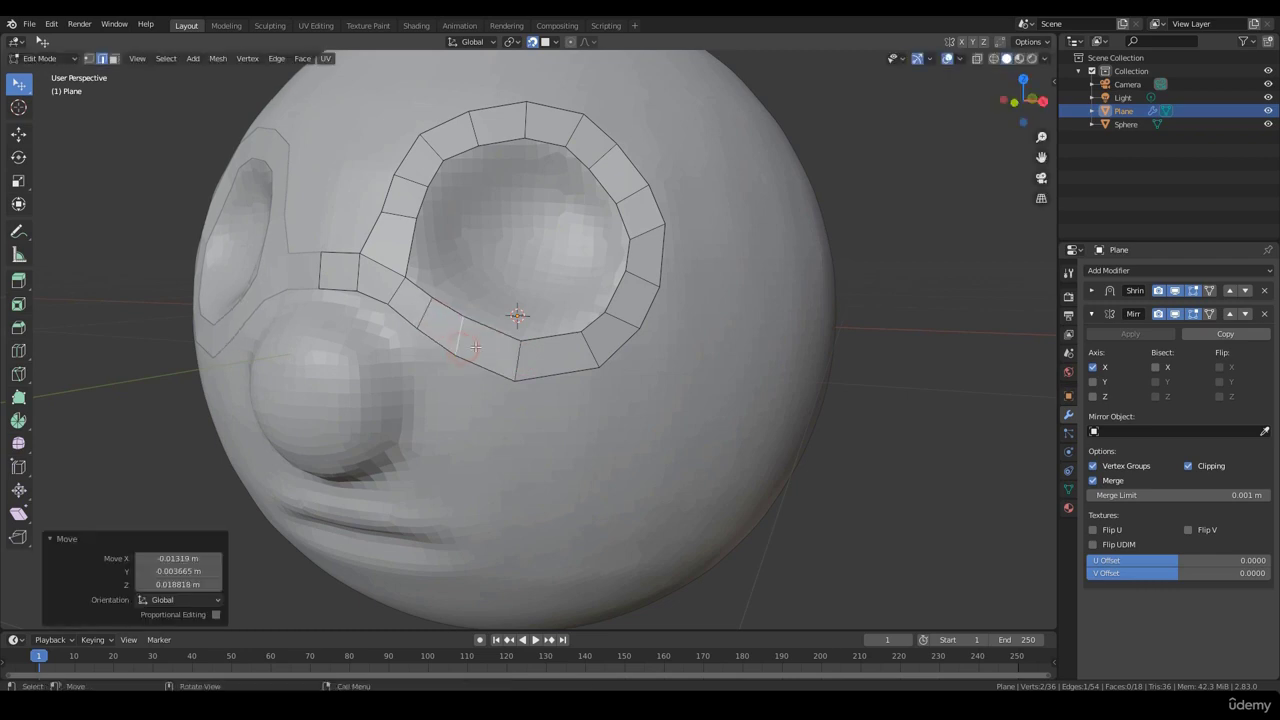
left_click_drag(521, 359, 510, 354)
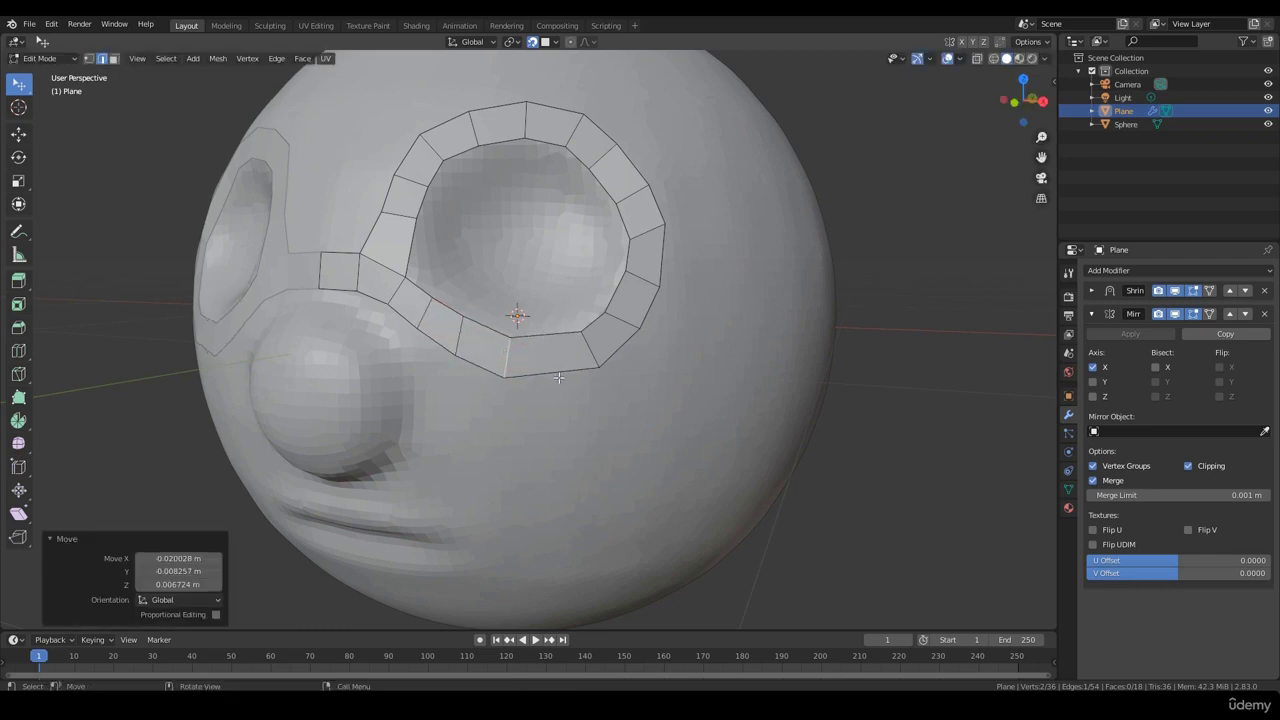
left_click_drag(593, 352, 600, 350)
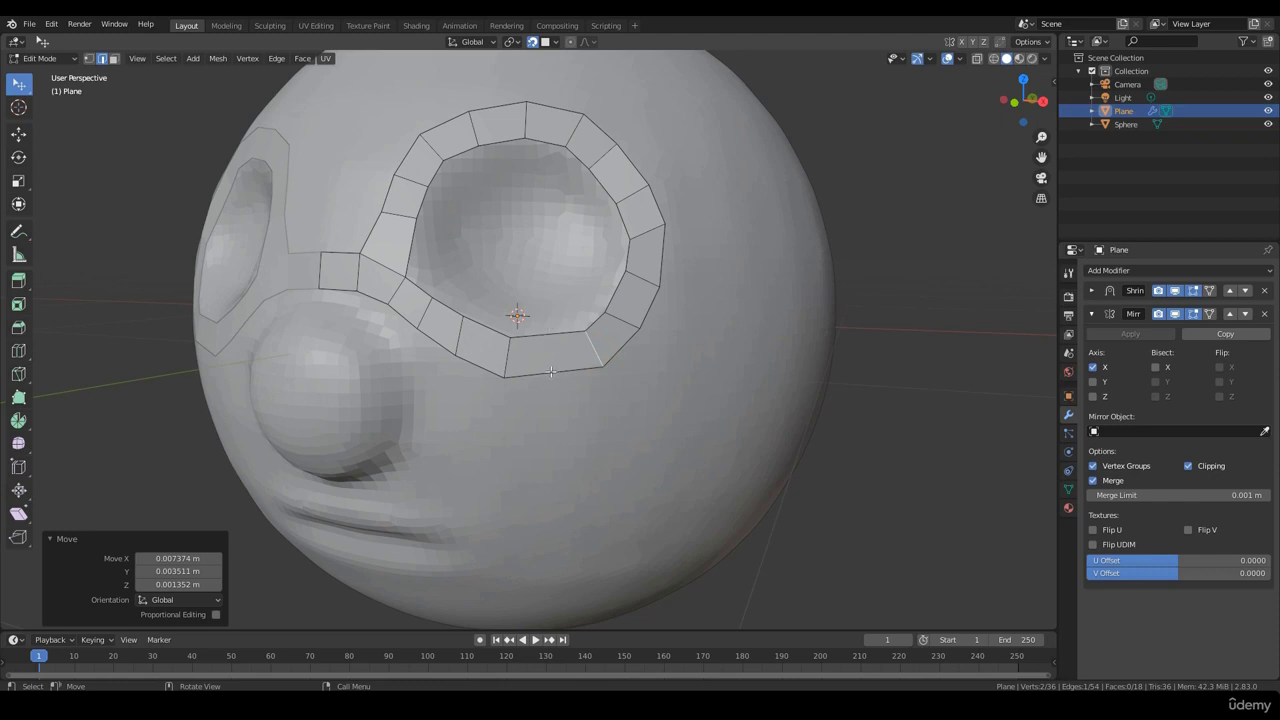
Add a single loop cut across the wide quad under the eye socket, near its middle.
key("ctrl+r")
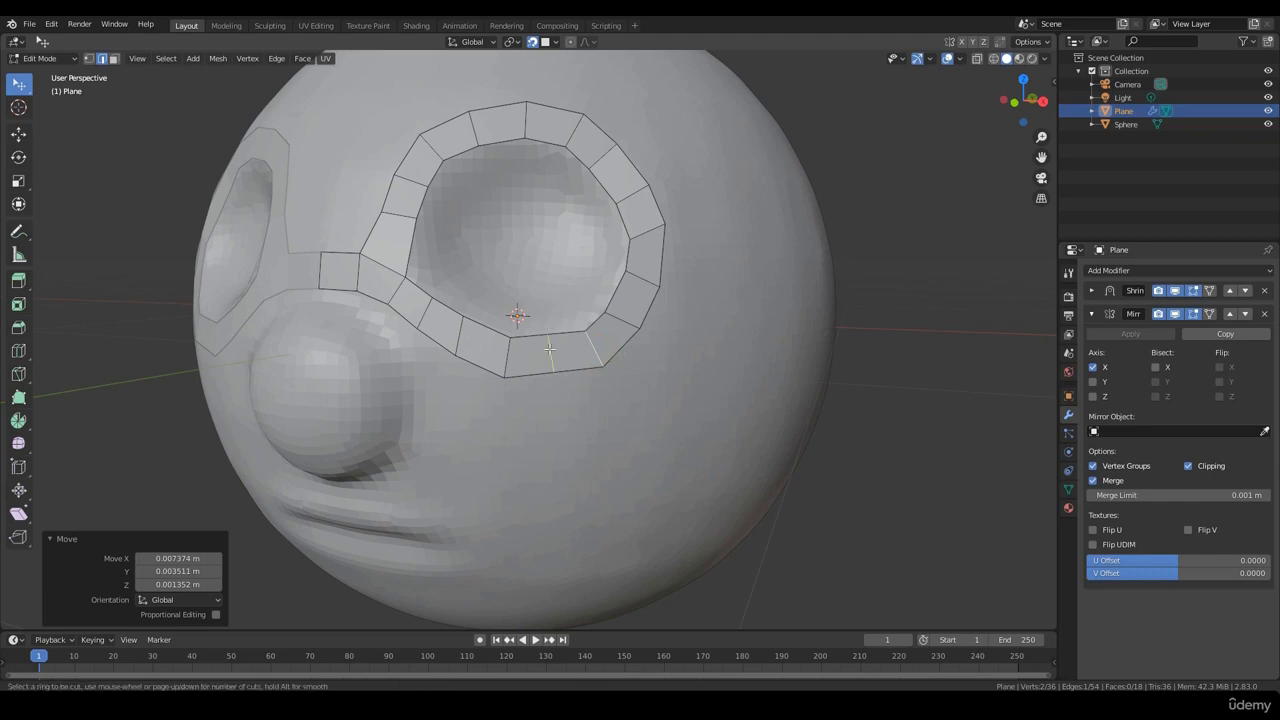
left_click(548, 349)
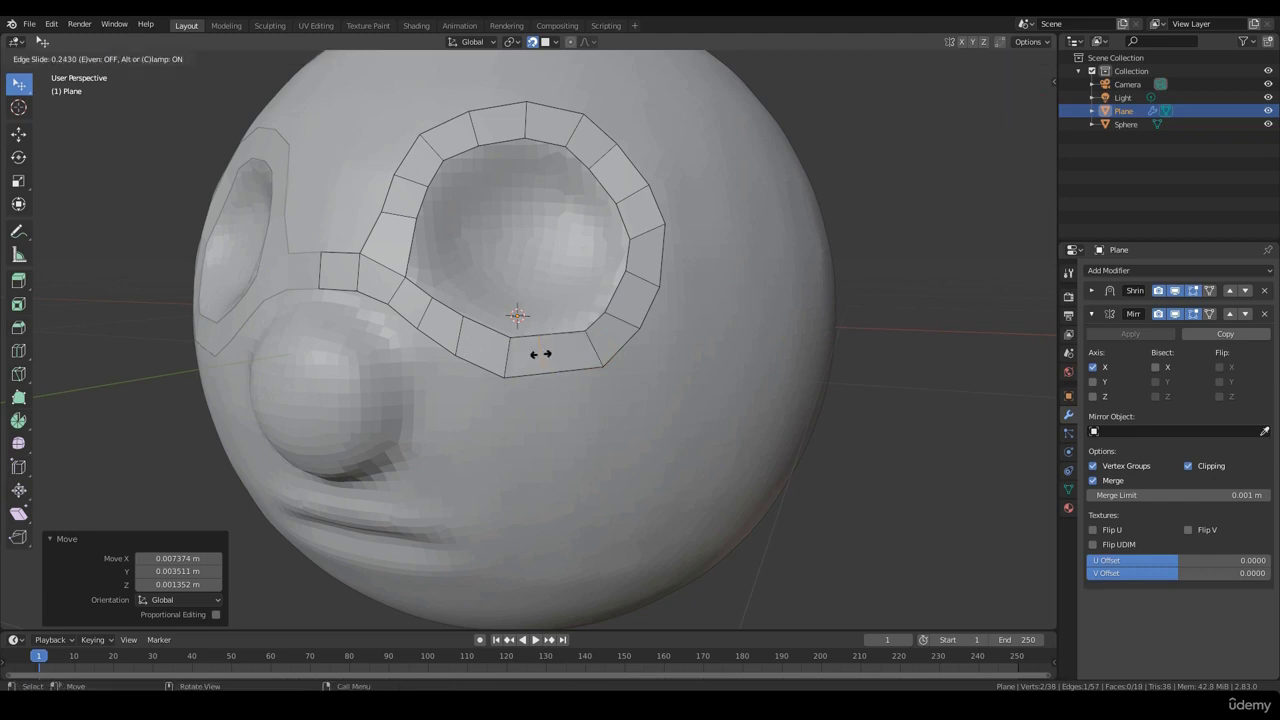
left_click(549, 351)
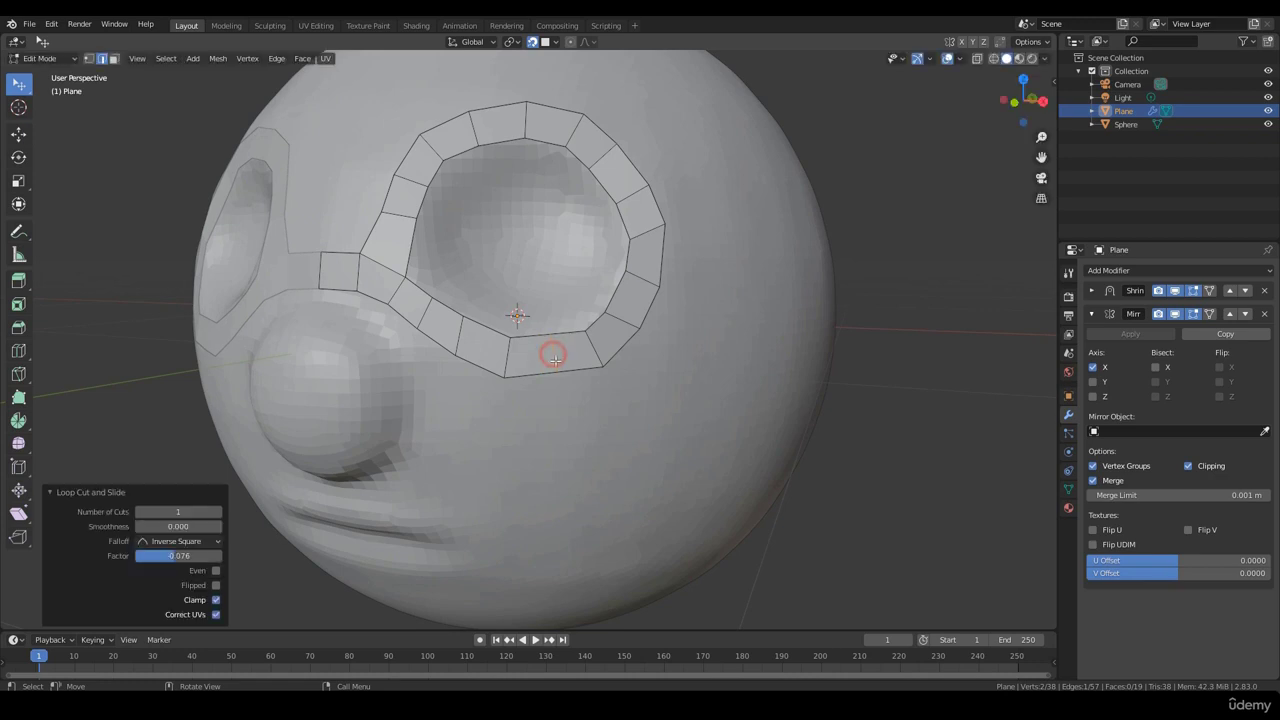
left_click(864, 448)
Move individual vertices along the lower eye rim so the strip curves smoothly around the new cut.
left_click(90, 59)
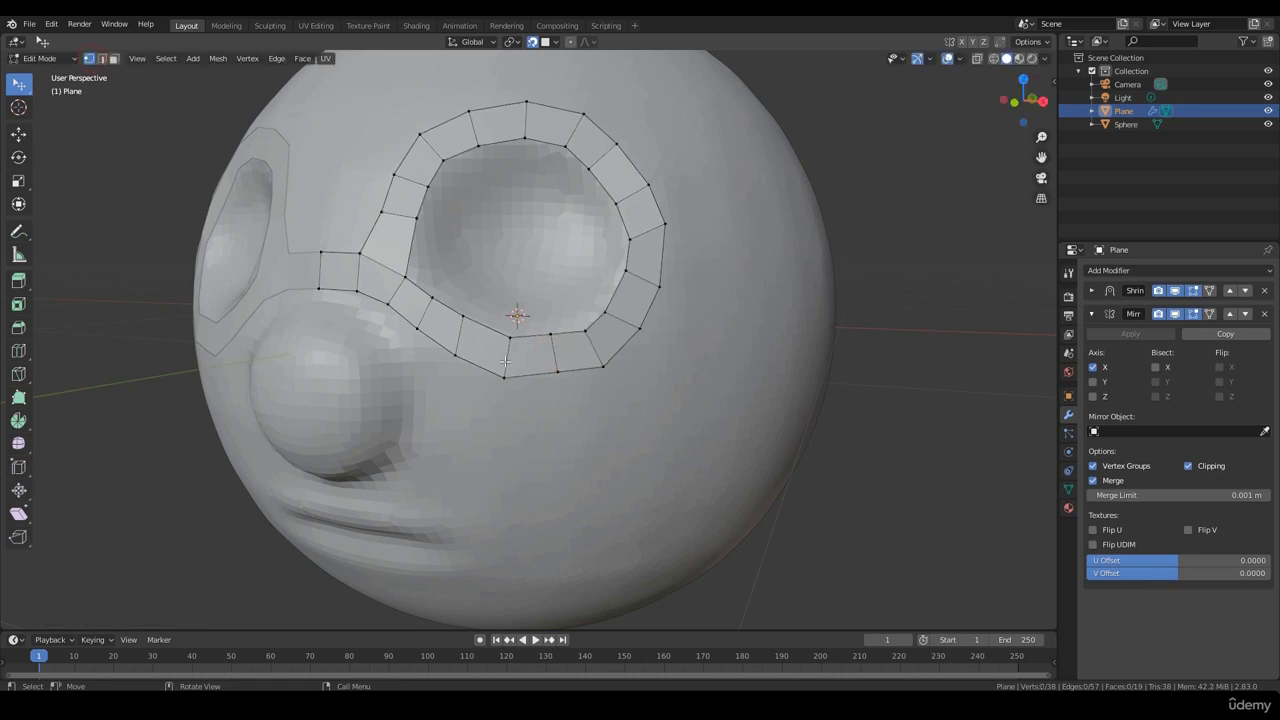
left_click_drag(558, 370, 556, 381)
left_click_drag(551, 334, 506, 373)
left_click_drag(468, 319, 470, 321)
scroll(585, 443, "down", 1, "alt")
mouse_move(585, 443)
middle_mouse_down()
mouse_move(600, 434)
mouse_move(590, 440)
middle_mouse_up()
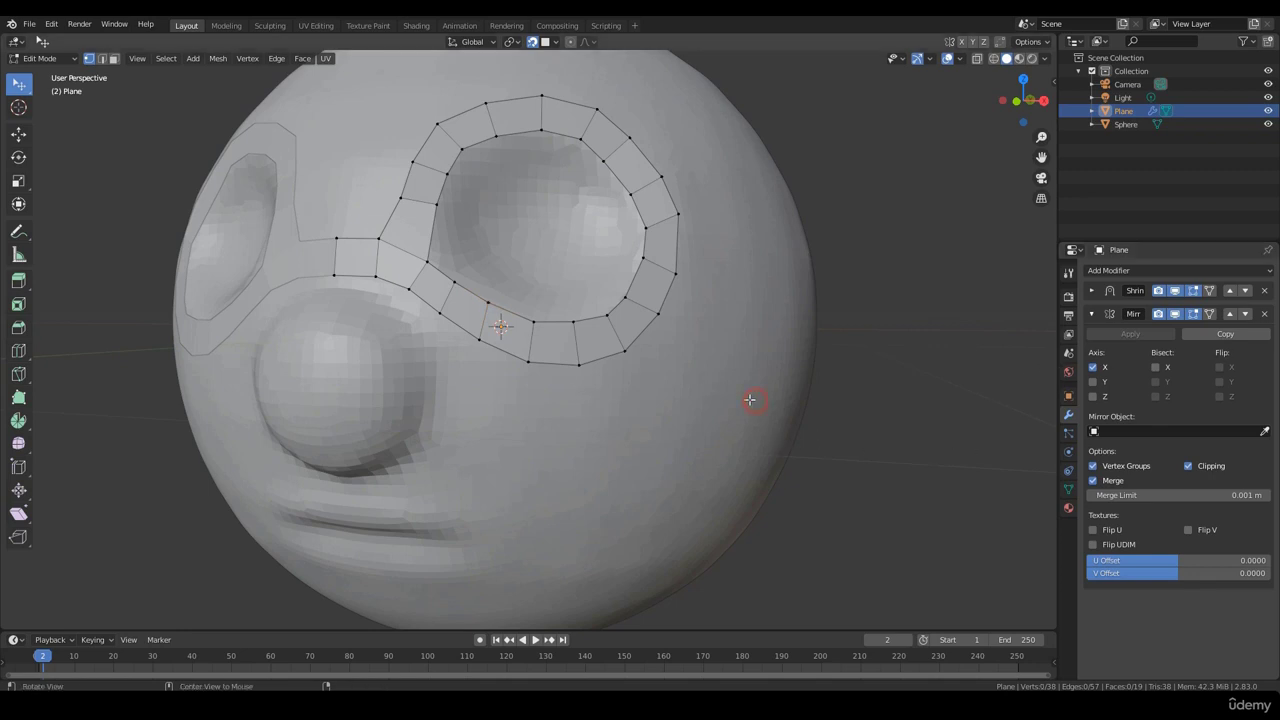
Extrude the strip's lower edge beside the nose bridge down toward the side of the nose.
middle_click_drag(751, 400, 637, 434)
middle_click_drag(508, 344, 413, 293)
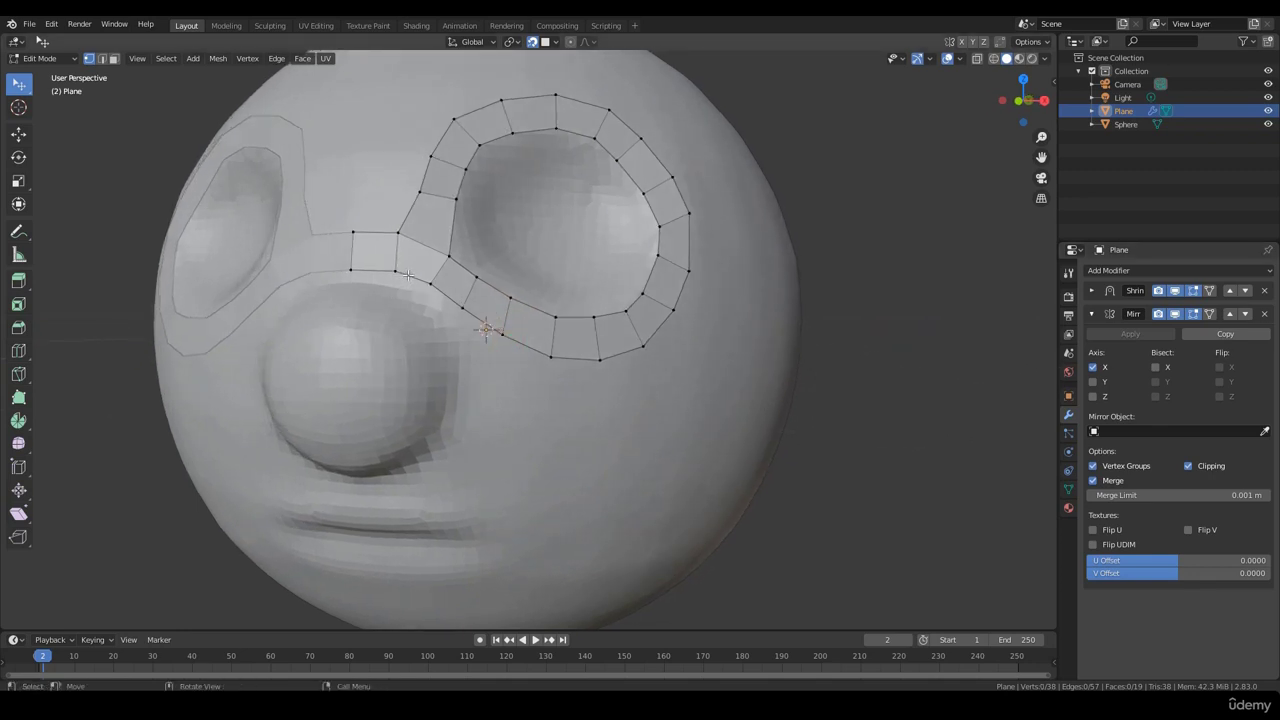
key("2")
left_click(409, 274)
key("e")
left_click(395, 289)
Reposition the two lower vertices of the extruded face so it follows the upper curve of the nose.
middle_click_drag(398, 292, 468, 393)
scroll(494, 413, "up", 1)
key("g")
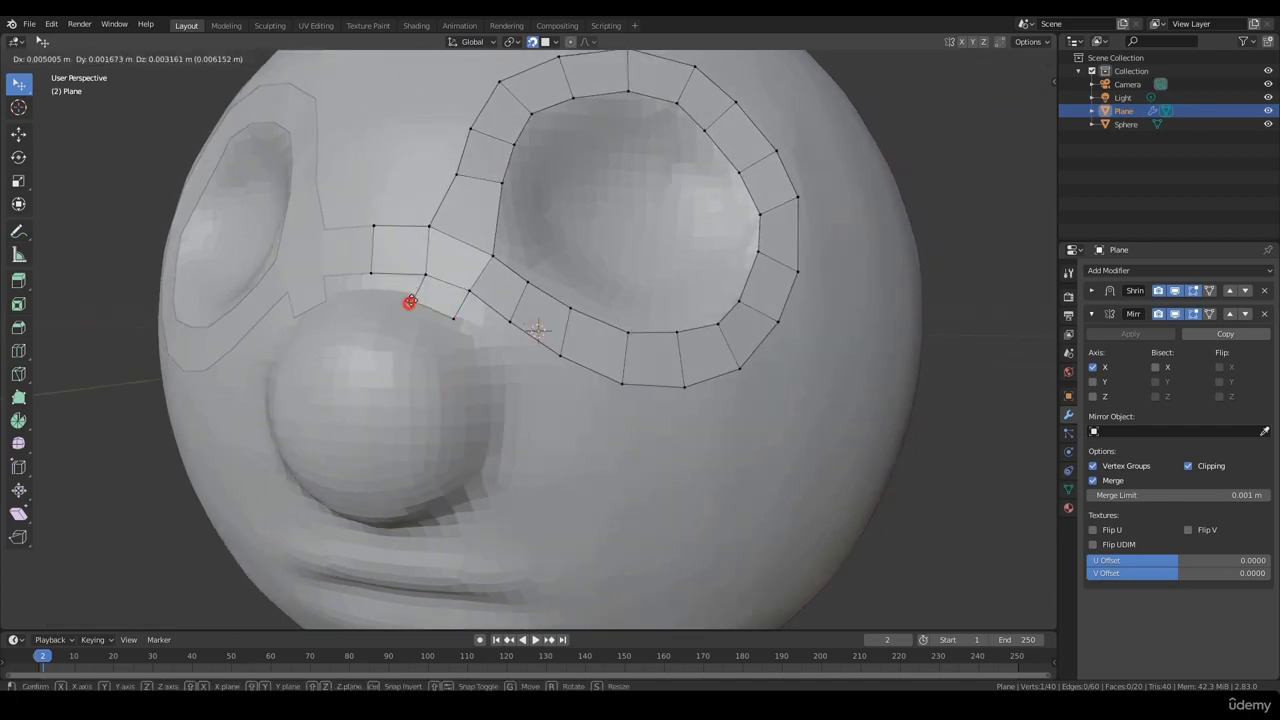
left_click(410, 302)
key("g")
left_click(449, 317)
Check in the preferences that the Mesh: F2 add-on is enabled.
middle_click_drag(449, 317, 550, 395)
scroll(514, 417, "up", 2)
scroll(514, 417, "down", 6)
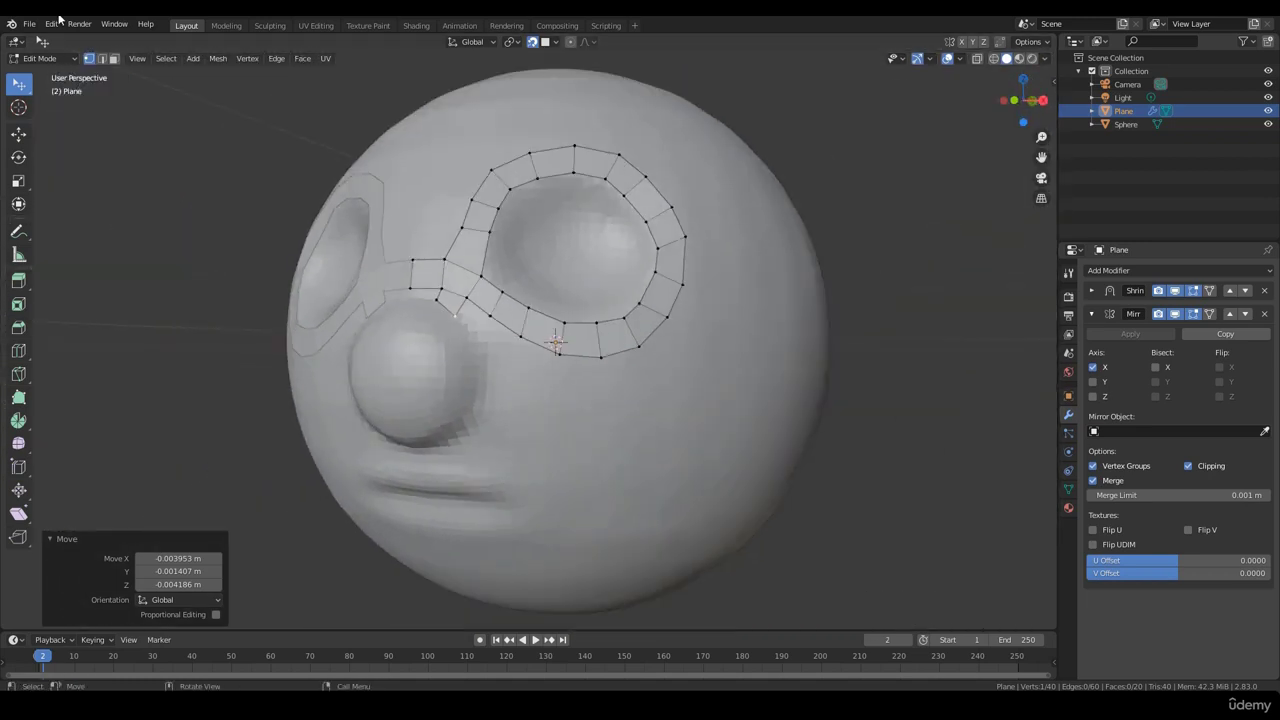
left_click(52, 23)
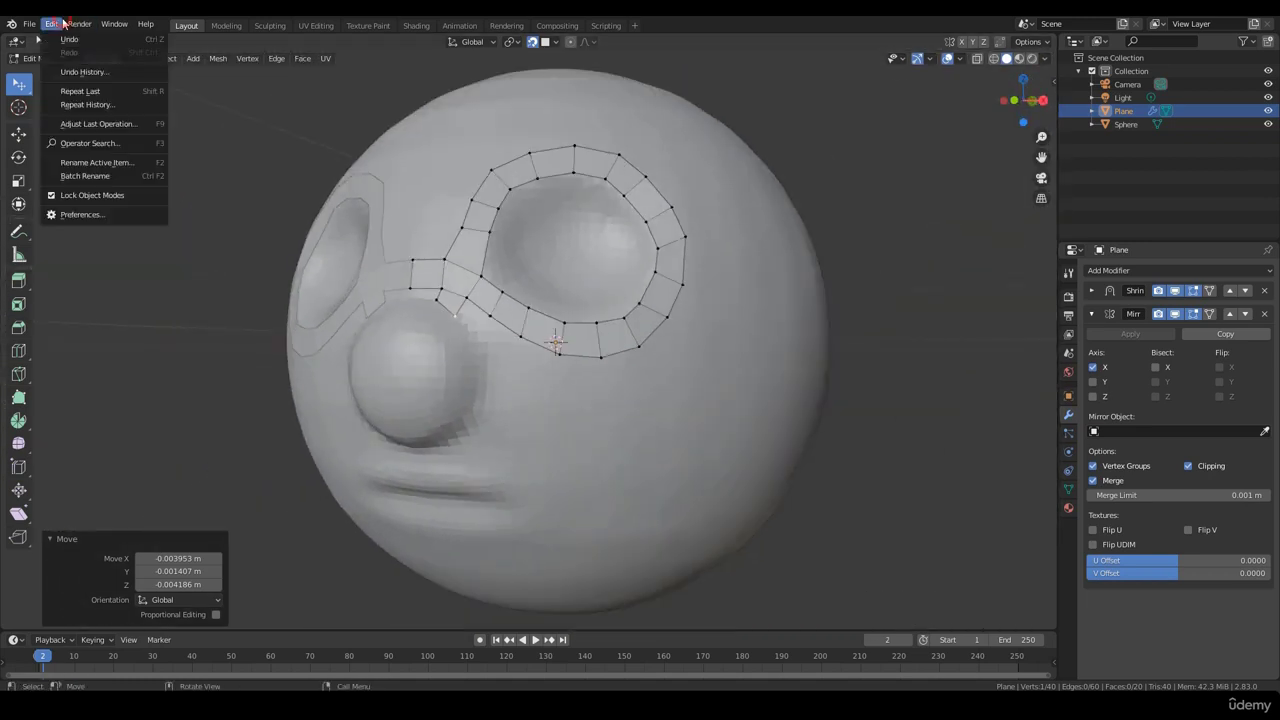
left_click(82, 215)
left_click(366, 90)
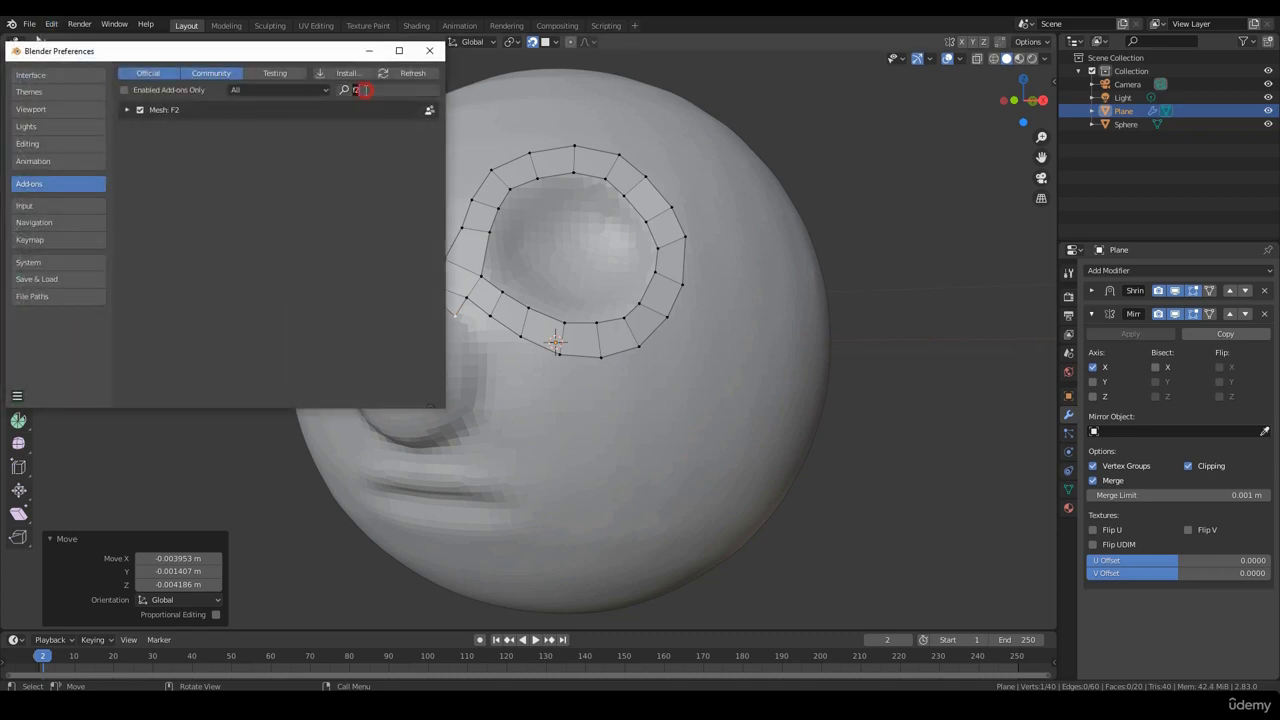
left_click(429, 50)
middle_click_drag(470, 340, 474, 357)
scroll(482, 355, "up", 2)
left_click(960, 477)
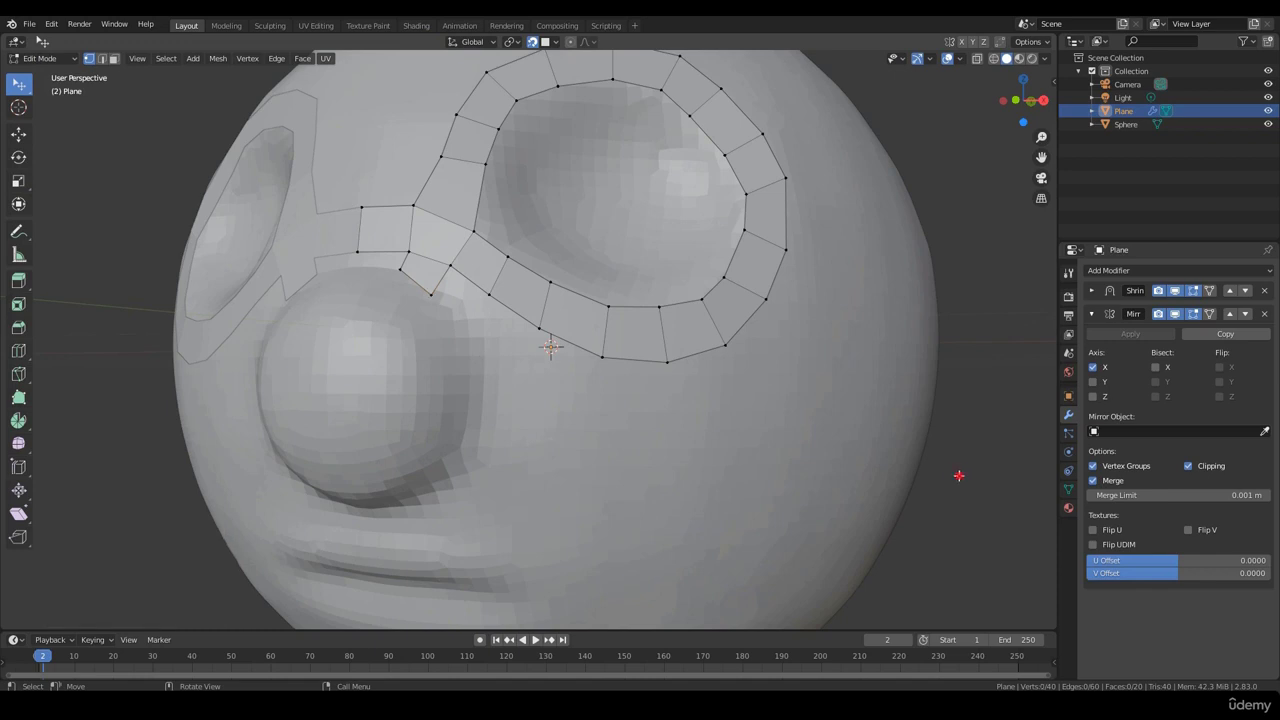
scroll(772, 414, "up", 1)
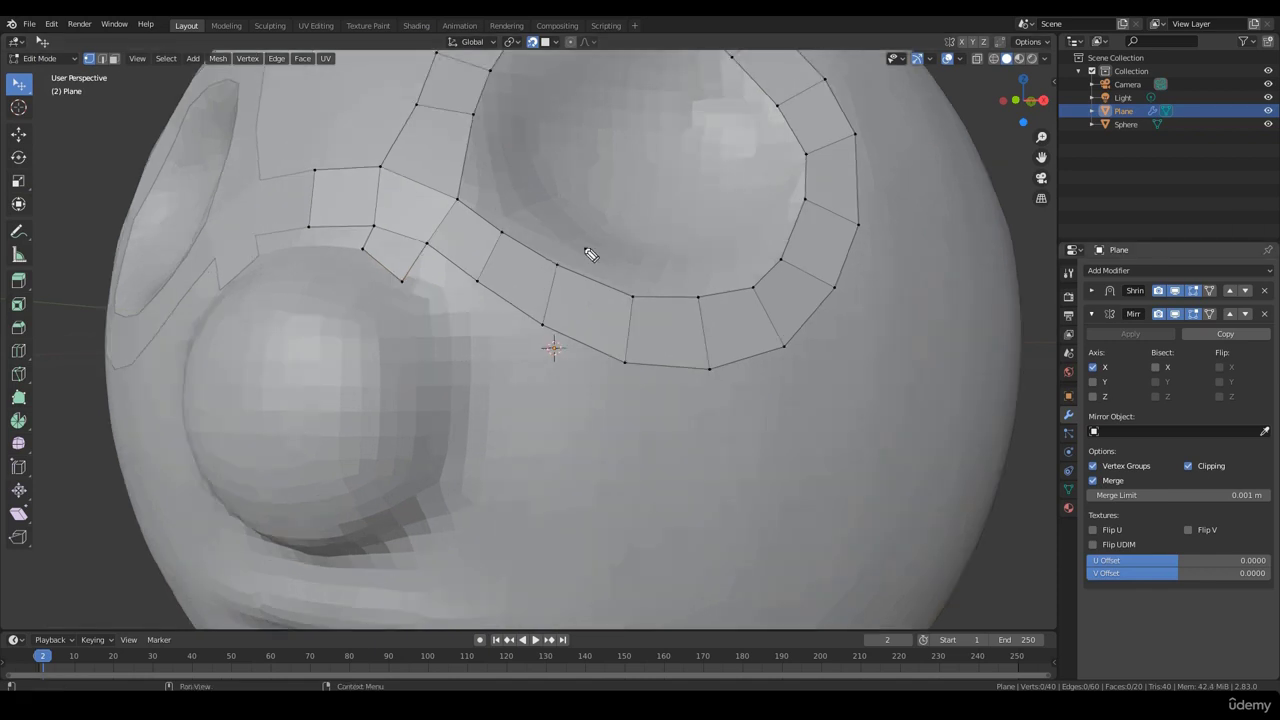
left_click(481, 283)
left_click(428, 247, "ctrl")
left_click(404, 280, "ctrl")
left_click_drag(428, 252, 490, 293)
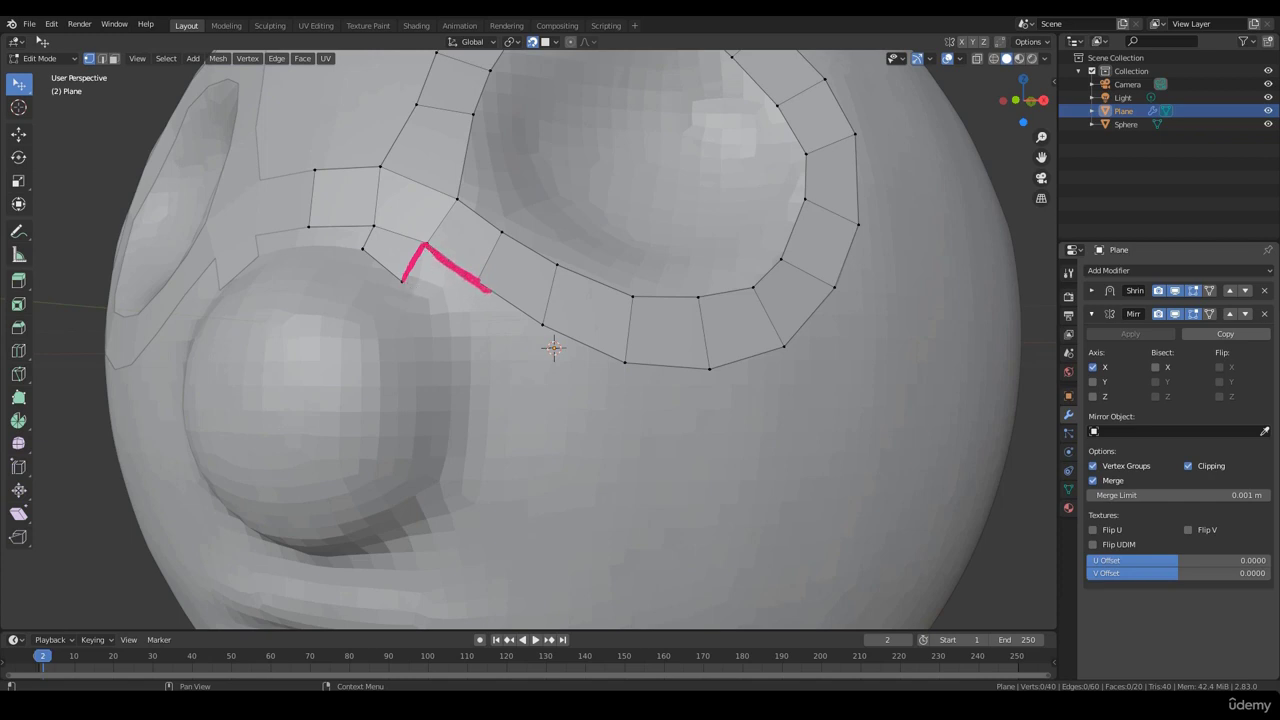
key("Escape")
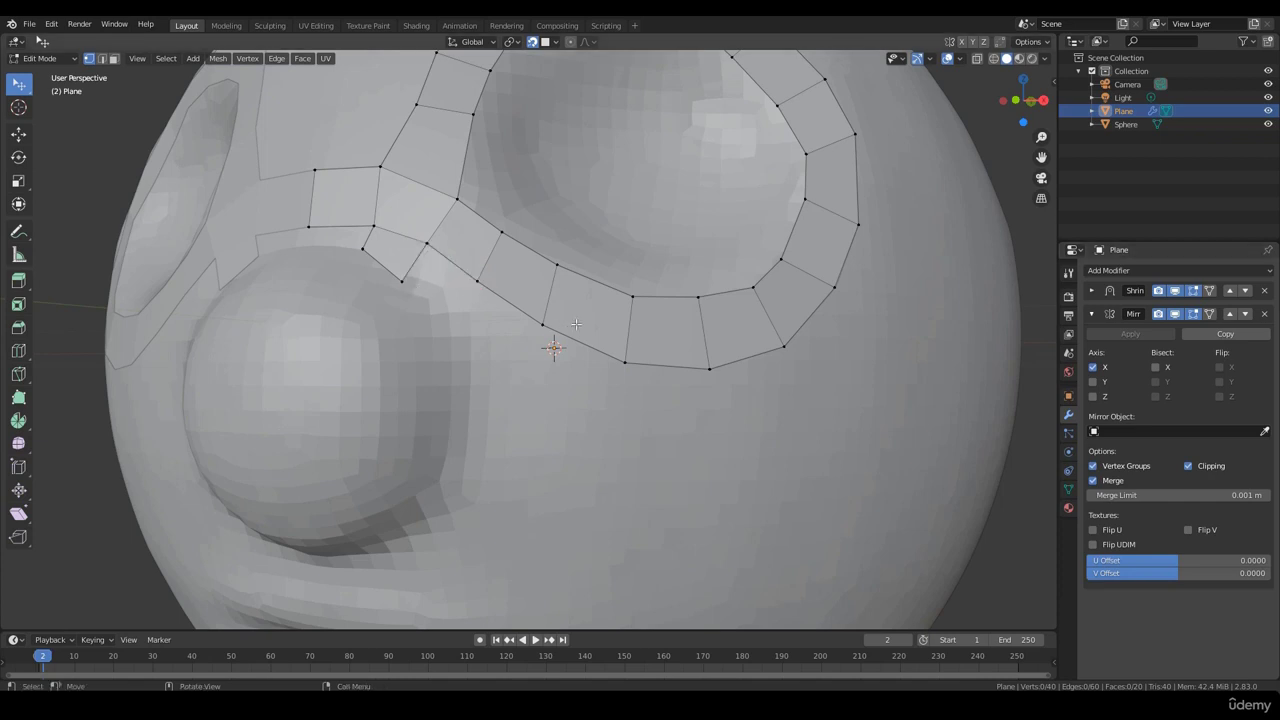
Move the outer vertex of the lower eye strip beside the nose slightly up and toward the nose.
scroll(576, 324, "down", 2)
left_click_drag(541, 333, 534, 326)
scroll(450, 321, "up", 1)
left_click(946, 449)
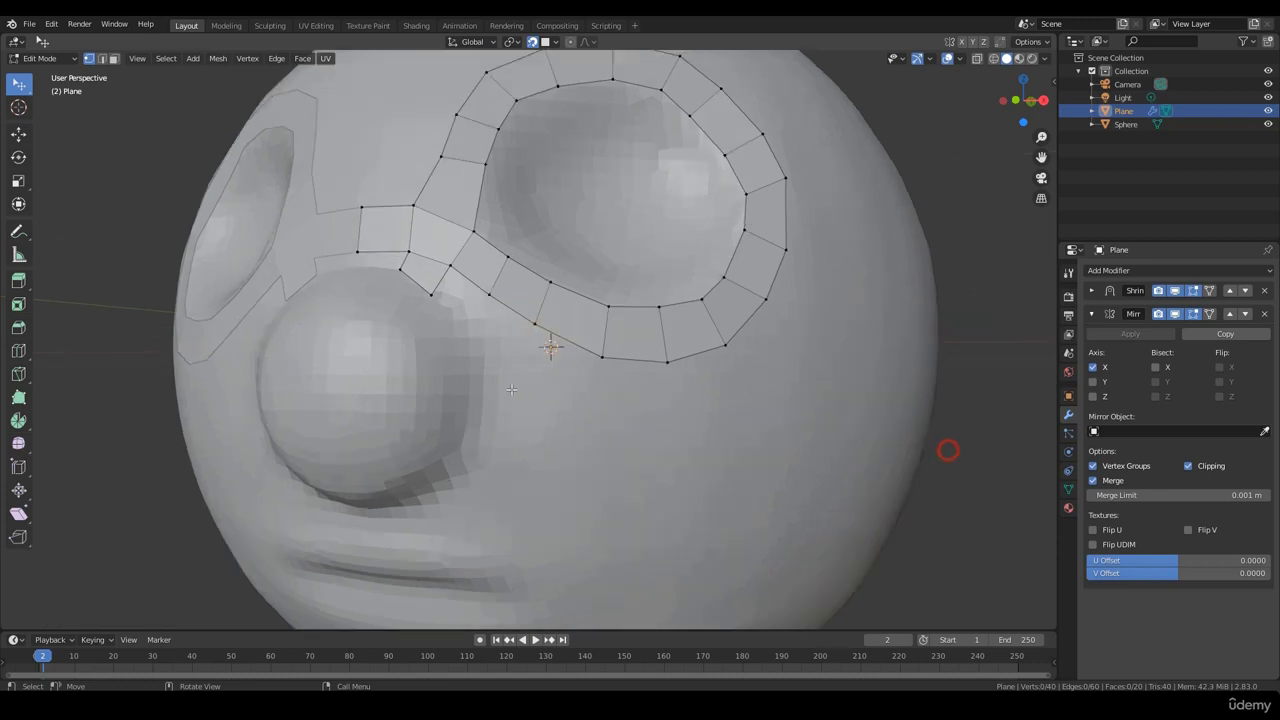
Fill a quad from the corner vertex between the nose face and the eye strip, and move its free vertex toward the nose.
scroll(445, 286, "up", 1)
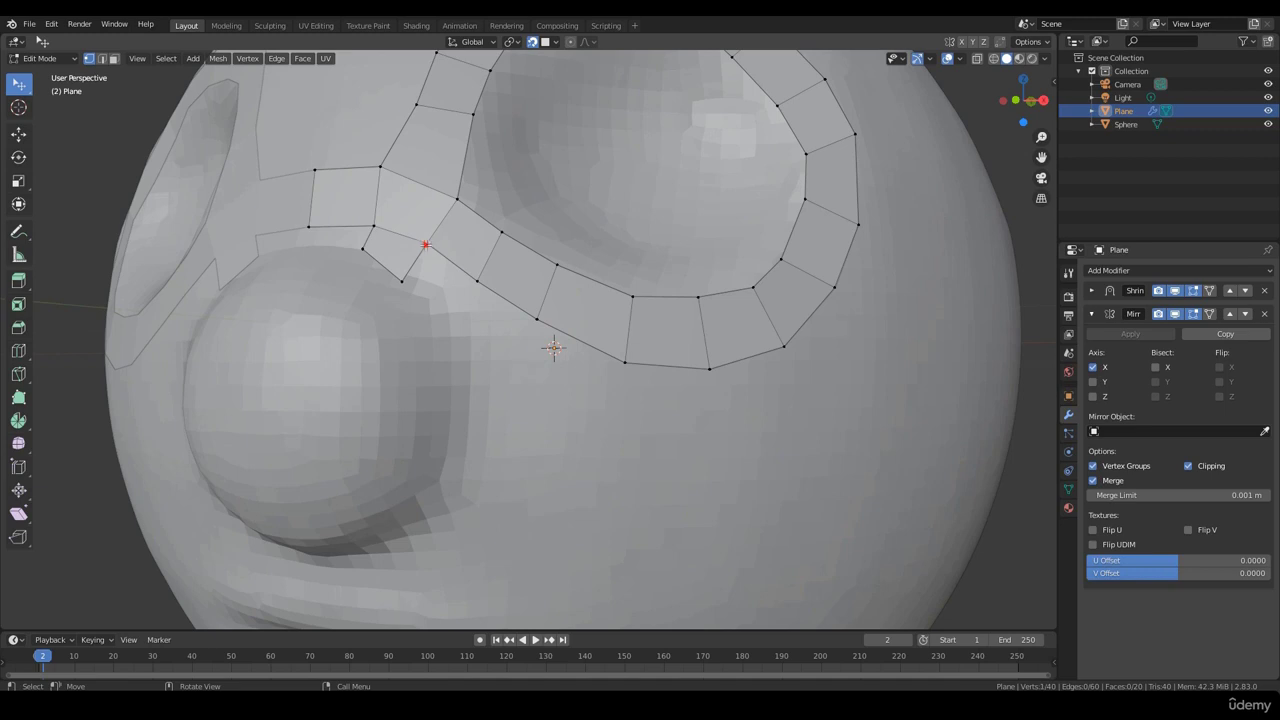
key("f")
left_click(440, 314)
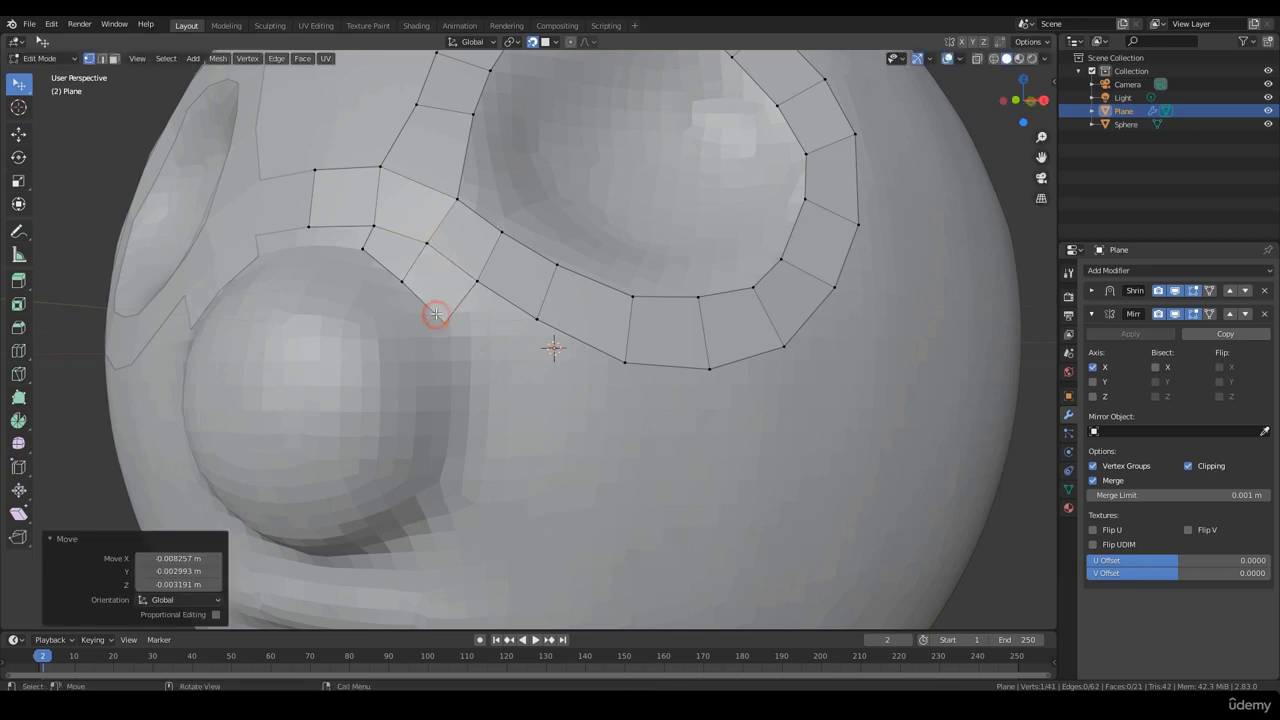
Fill another quad from the next corner vertex along the eye strip, and move its free vertex against the side of the nose.
left_click(480, 283)
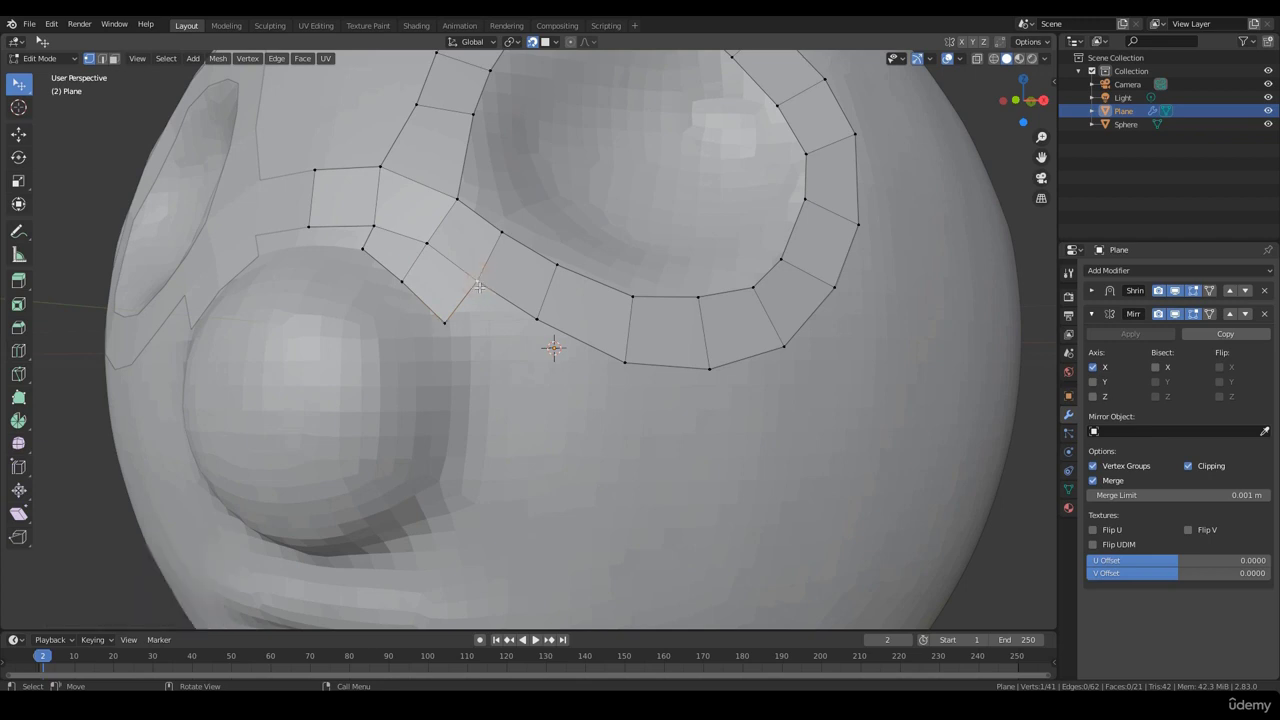
scroll(484, 353, "down", 2)
middle_click_drag(484, 353, 490, 330)
key("f")
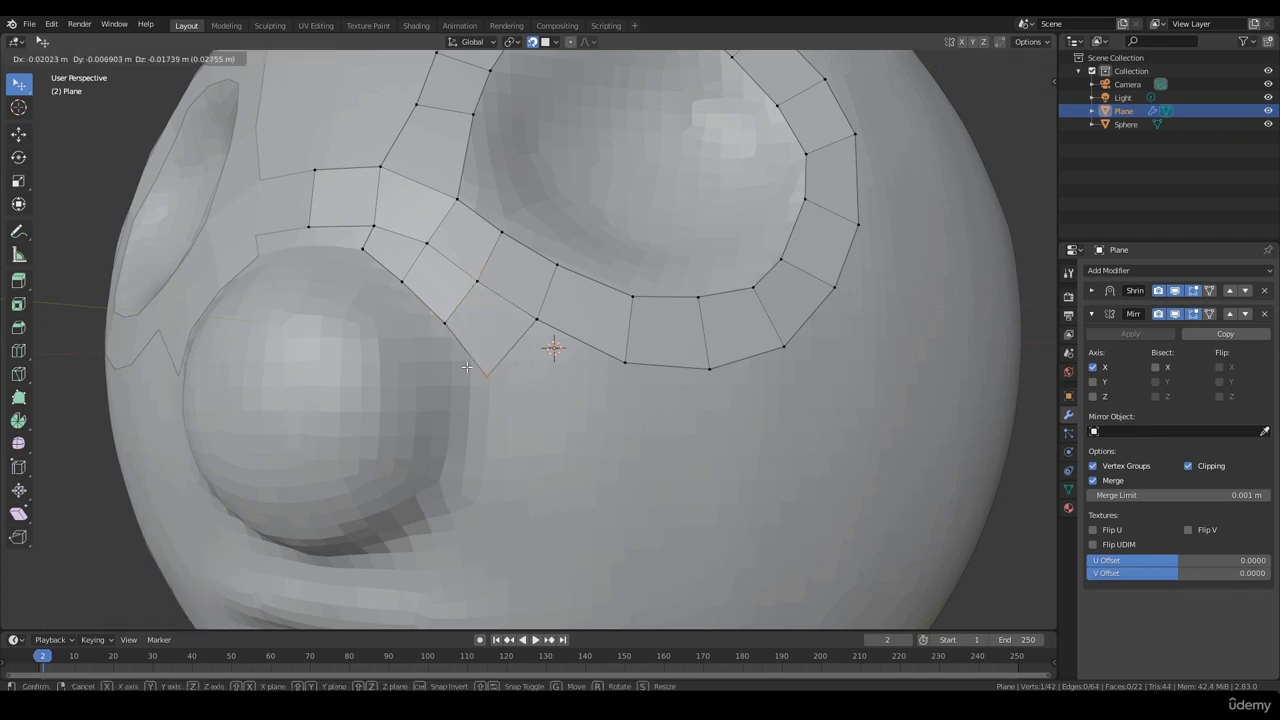
left_click(490, 328)
scroll(550, 311, "up", 1)
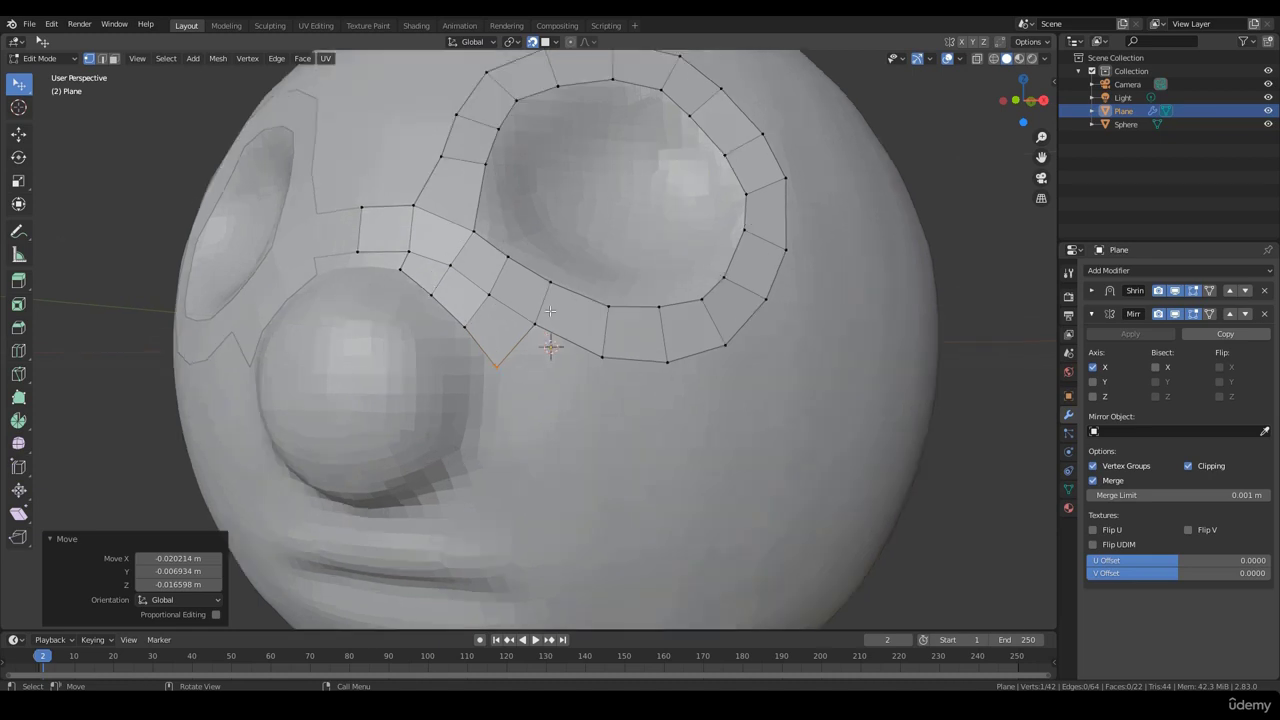
left_click_drag(498, 369, 482, 367)
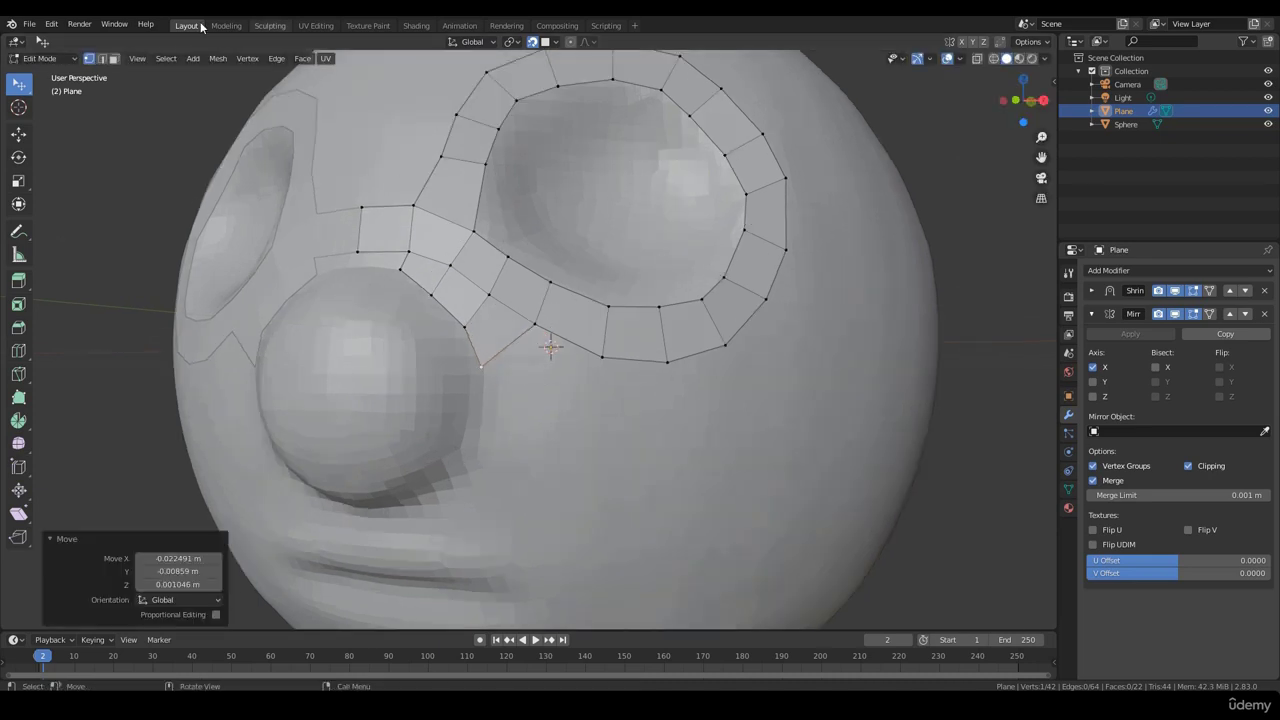
Extrude the last quad's lower edge down beside the nose, rotate it nearly horizontal and shift it slightly outward from the nose.
left_click(102, 58)
left_click(502, 345)
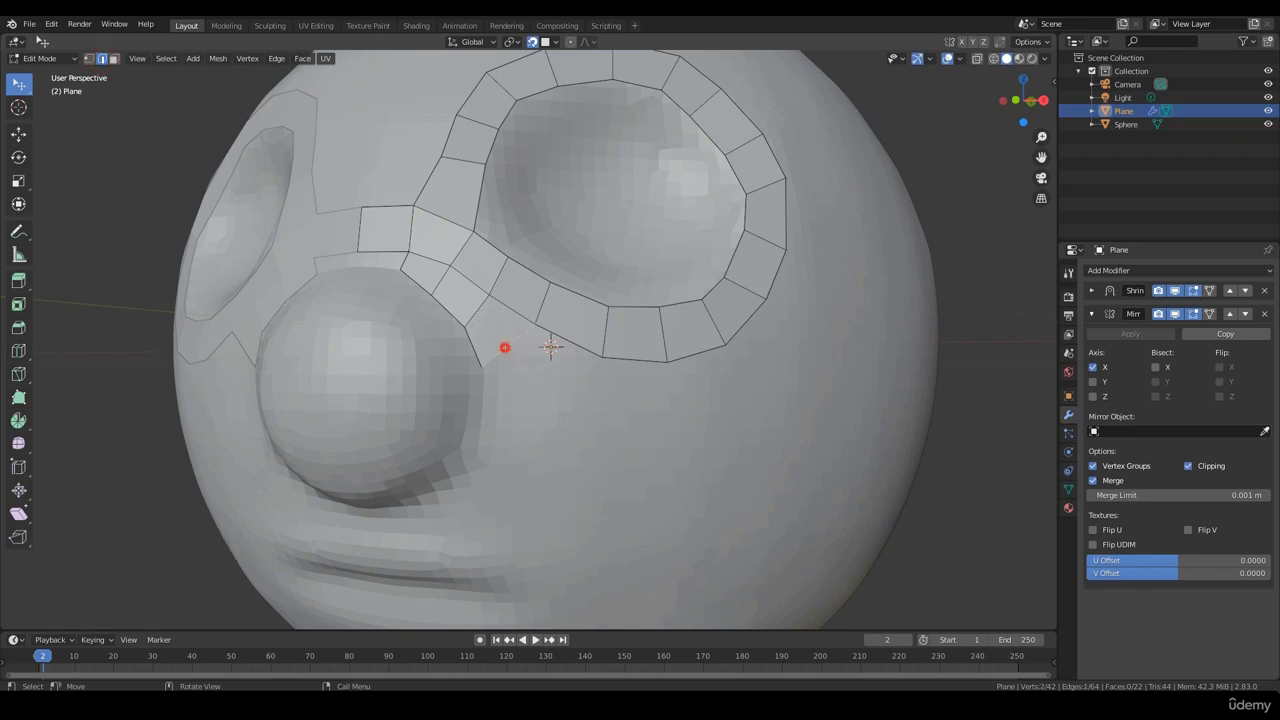
key("e")
left_click(500, 397)
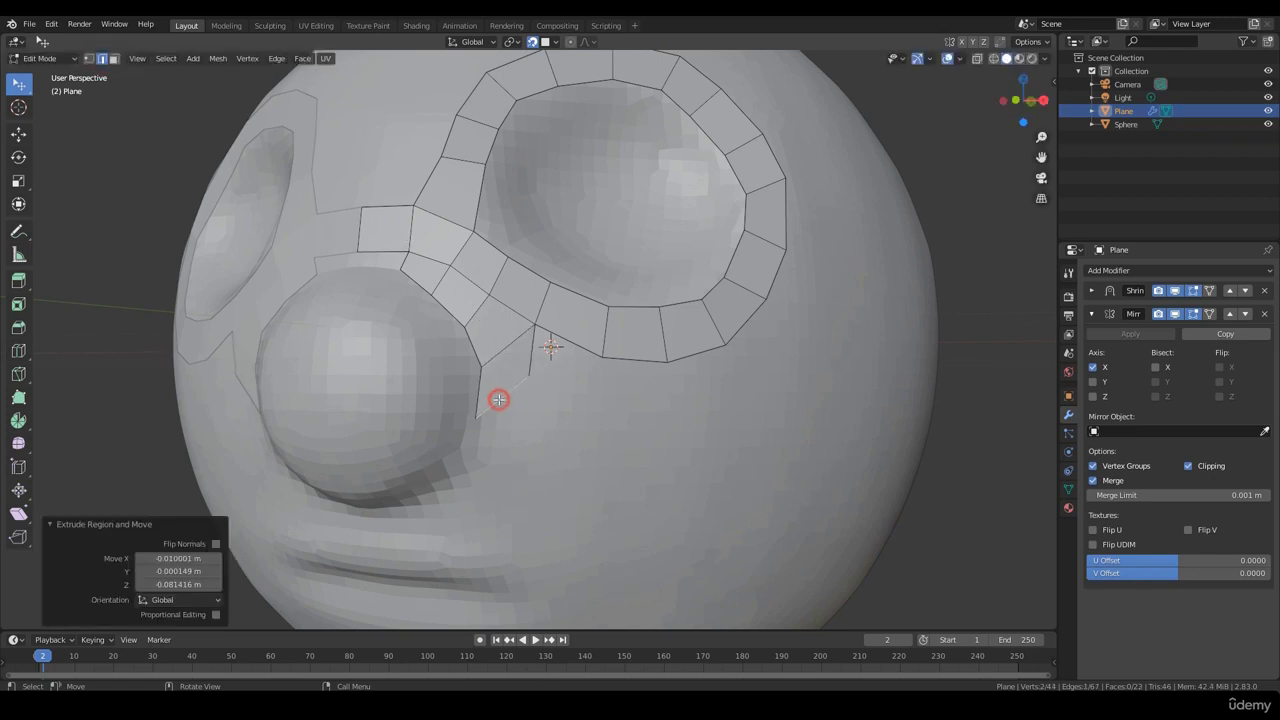
key("r")
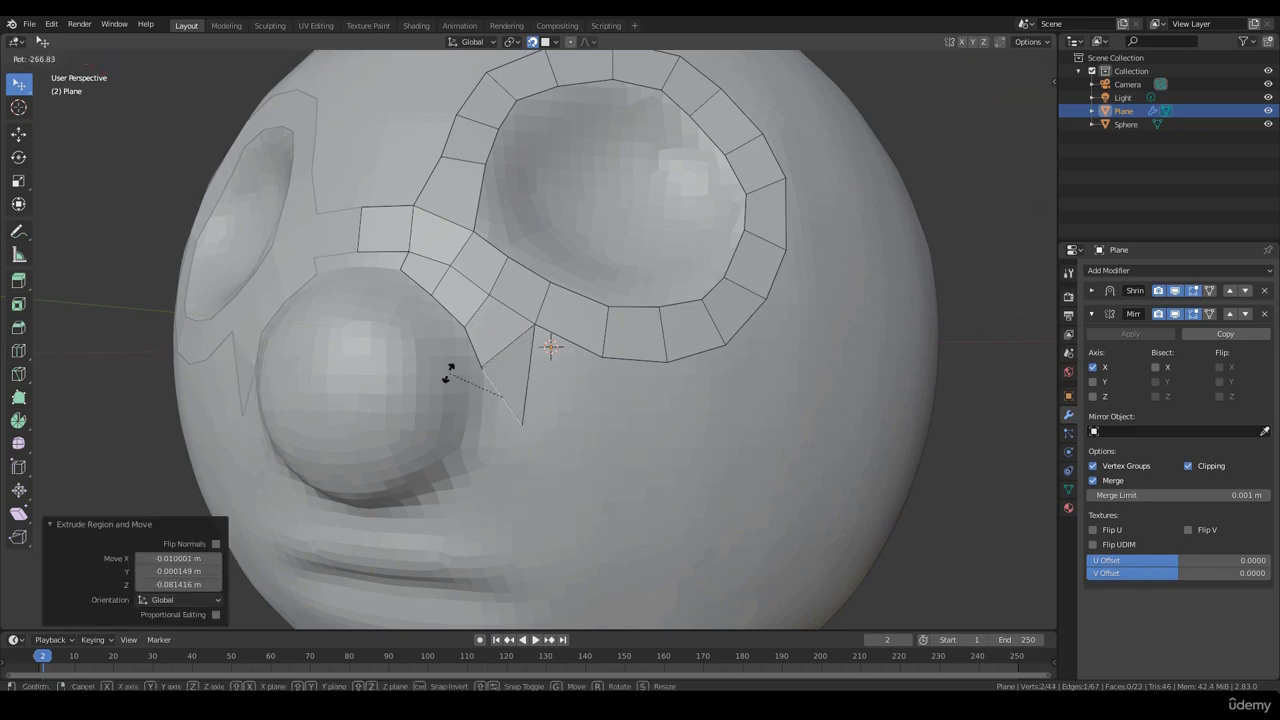
left_click(483, 404)
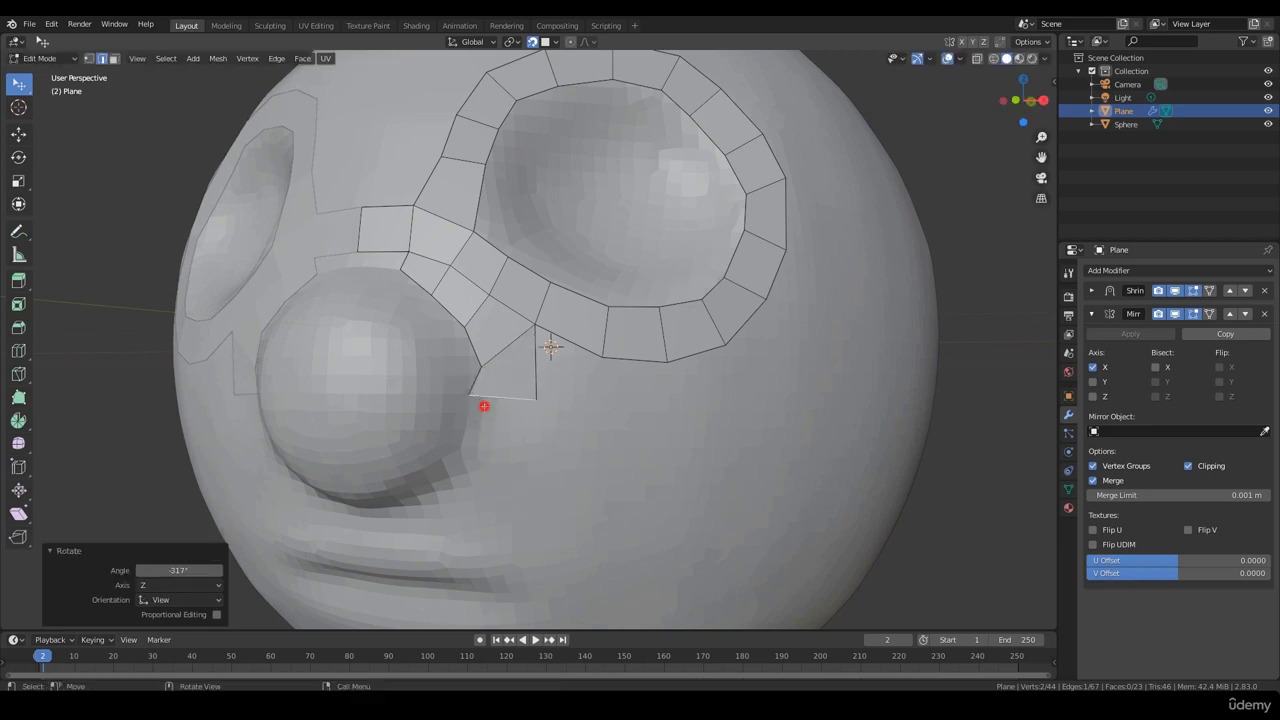
key("g")
left_click(499, 409)
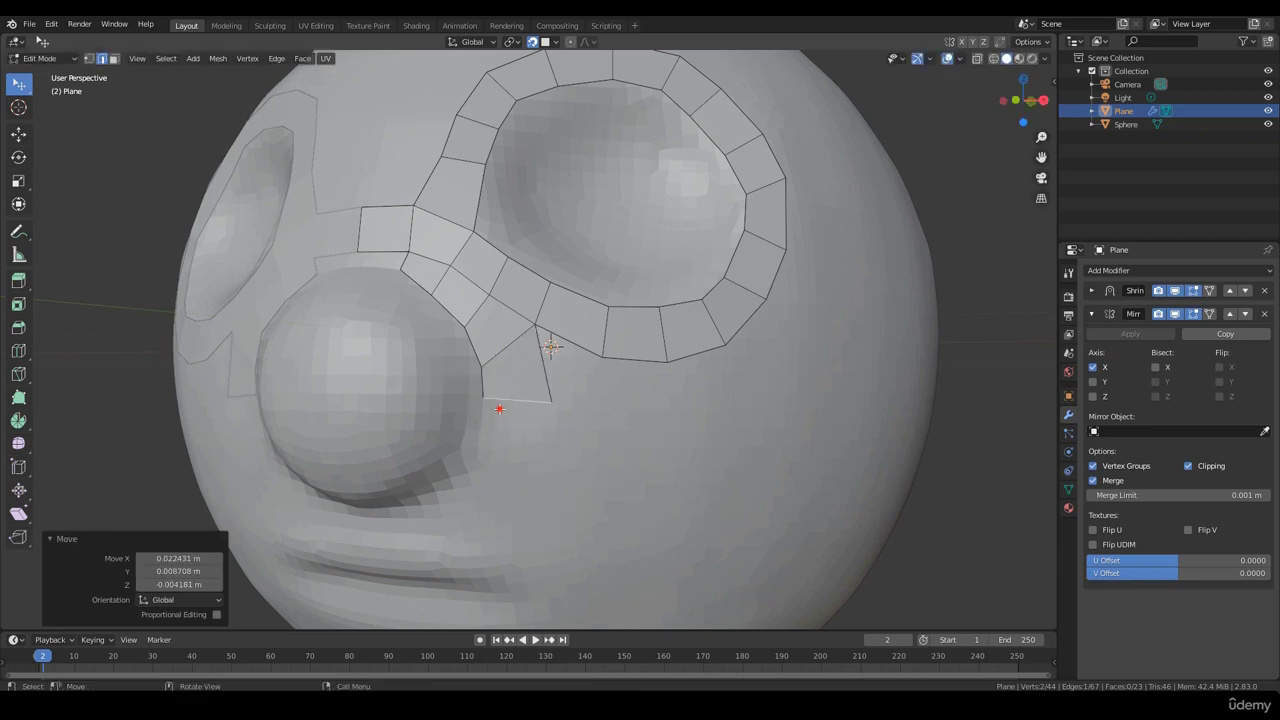
Move the outer bottom vertex of the strip beside the nose slightly down and inward toward the nose.
key("1")
left_click(552, 403)
key("g")
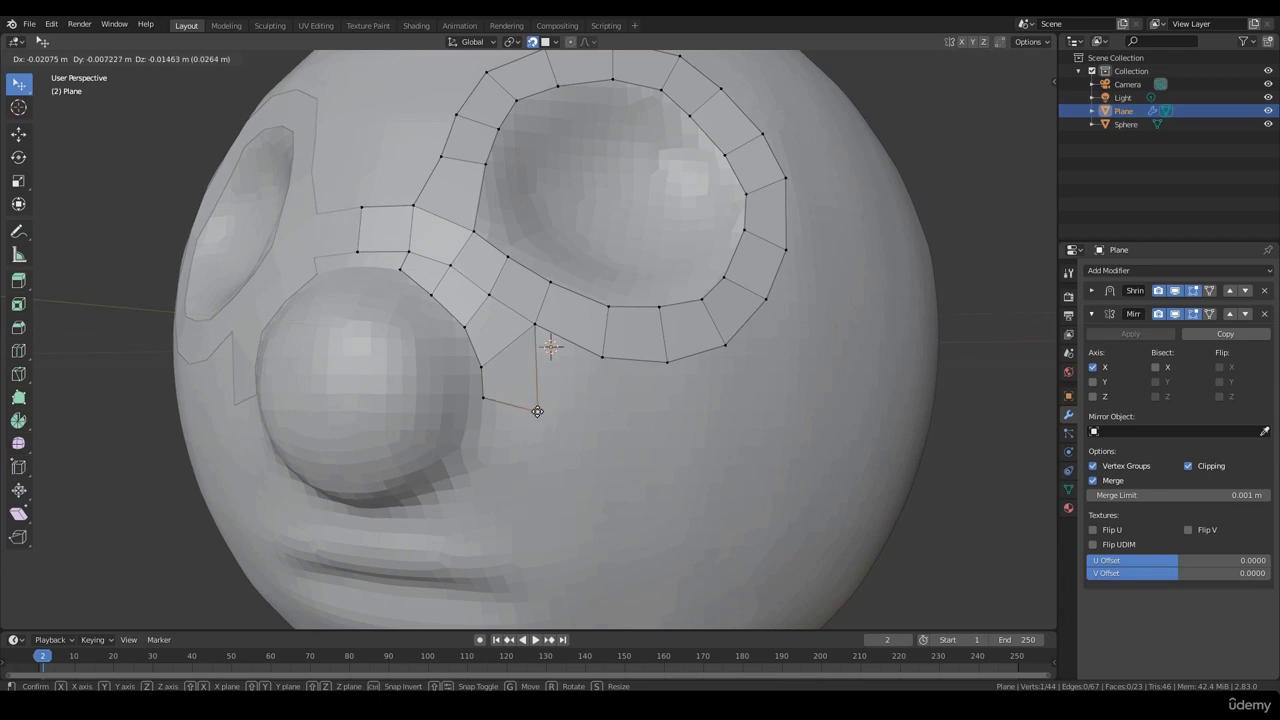
left_click(533, 412)
left_click(854, 486)
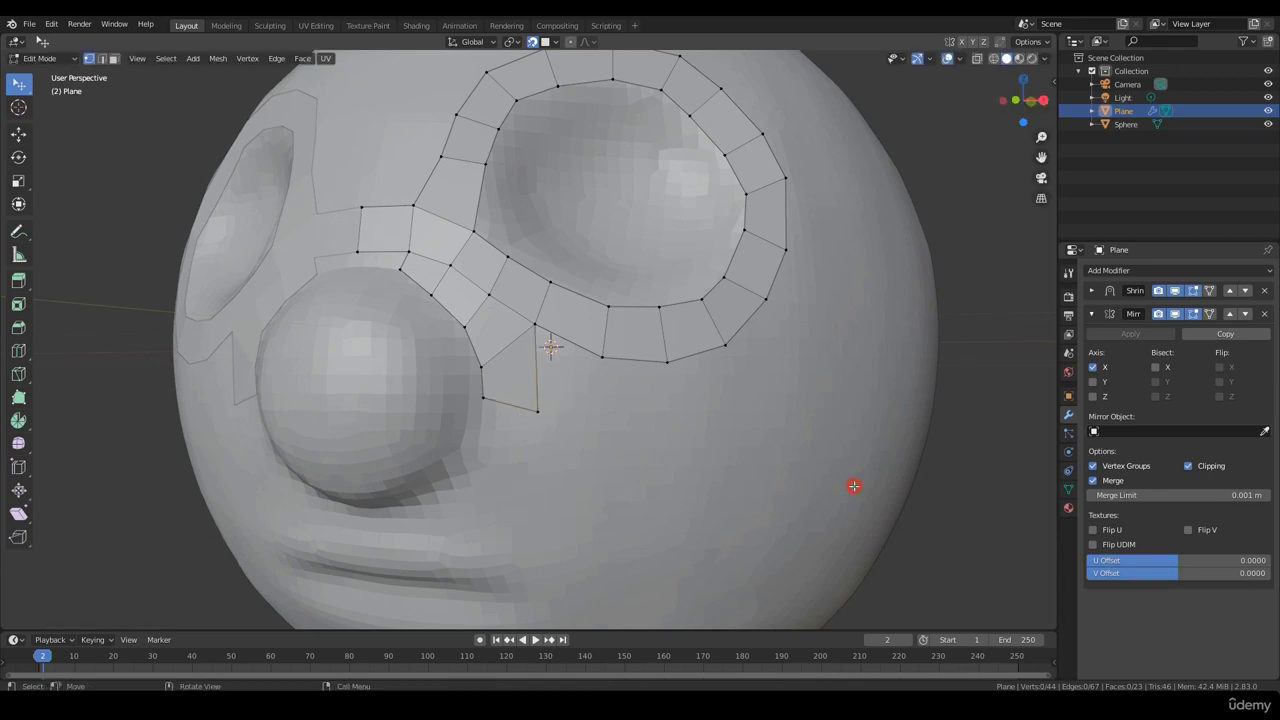
Extrude the strip's lower edge twice down along the side of the nose, and rotate the end edge about 65 degrees.
key("2")
left_click(510, 403)
key("e")
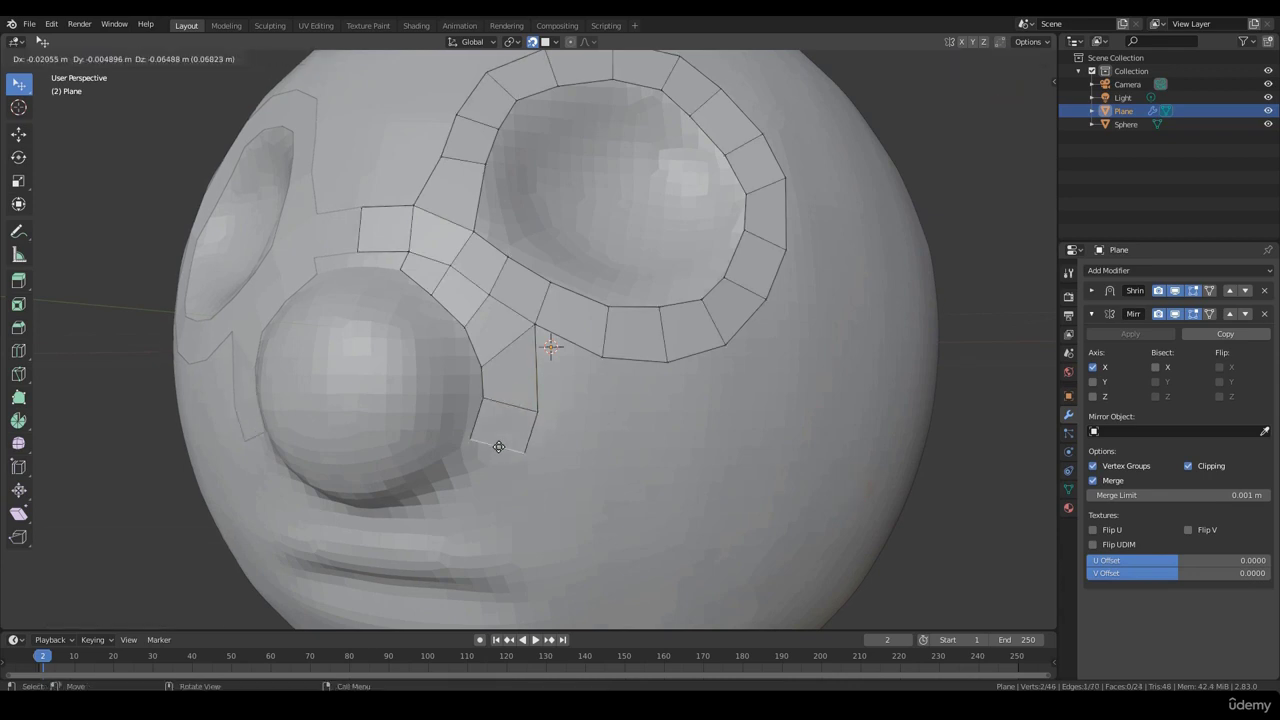
left_click(499, 446)
key("e")
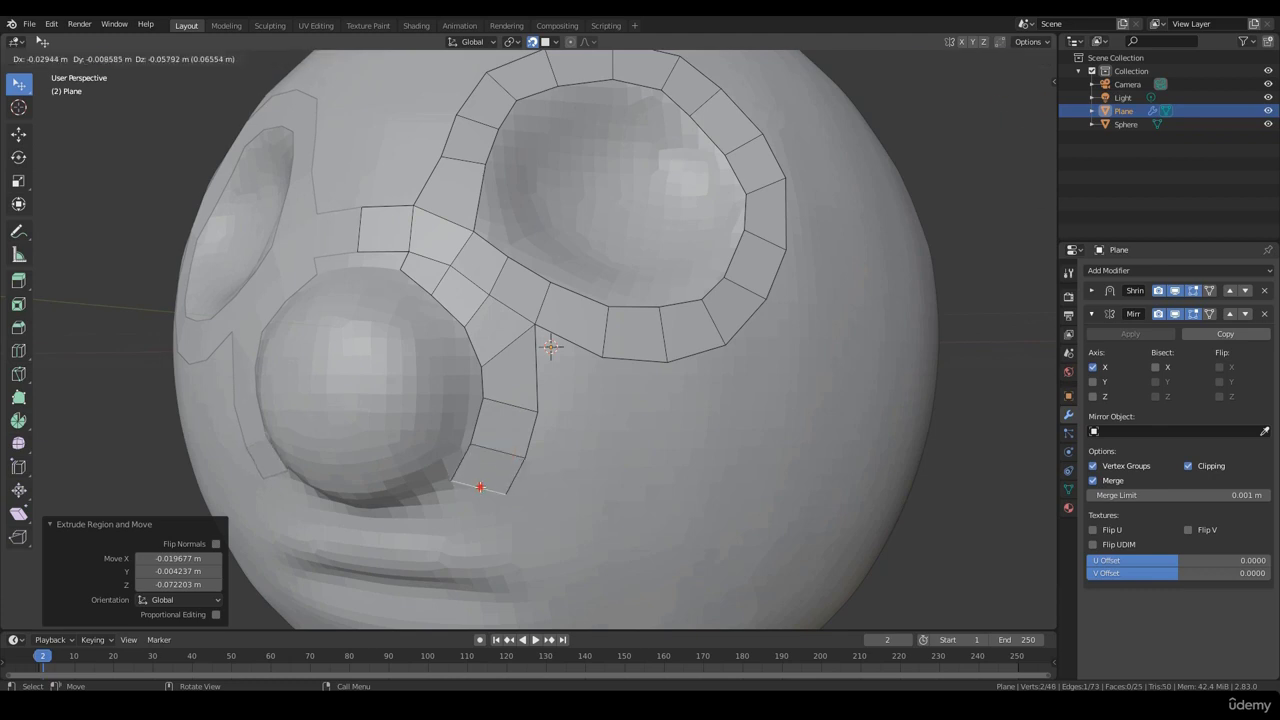
left_click(480, 487)
key("r")
left_click(481, 491)
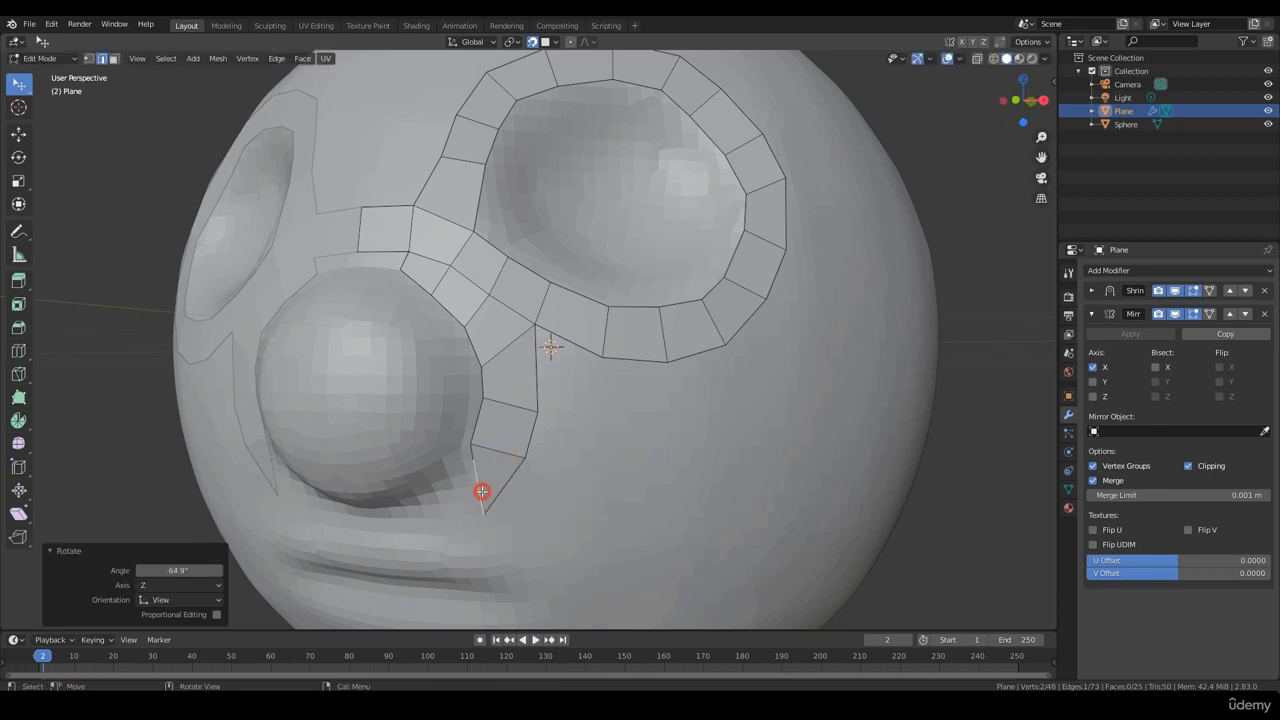
Shift the rotated end edge slightly so it sits upright below the lower side of the nose.
key("g")
left_click(497, 495)
mouse_move(497, 495)
middle_mouse_down()
mouse_move(535, 475)
mouse_move(531, 354)
mouse_move(486, 491)
middle_mouse_up()
left_click(536, 394)
key("g")
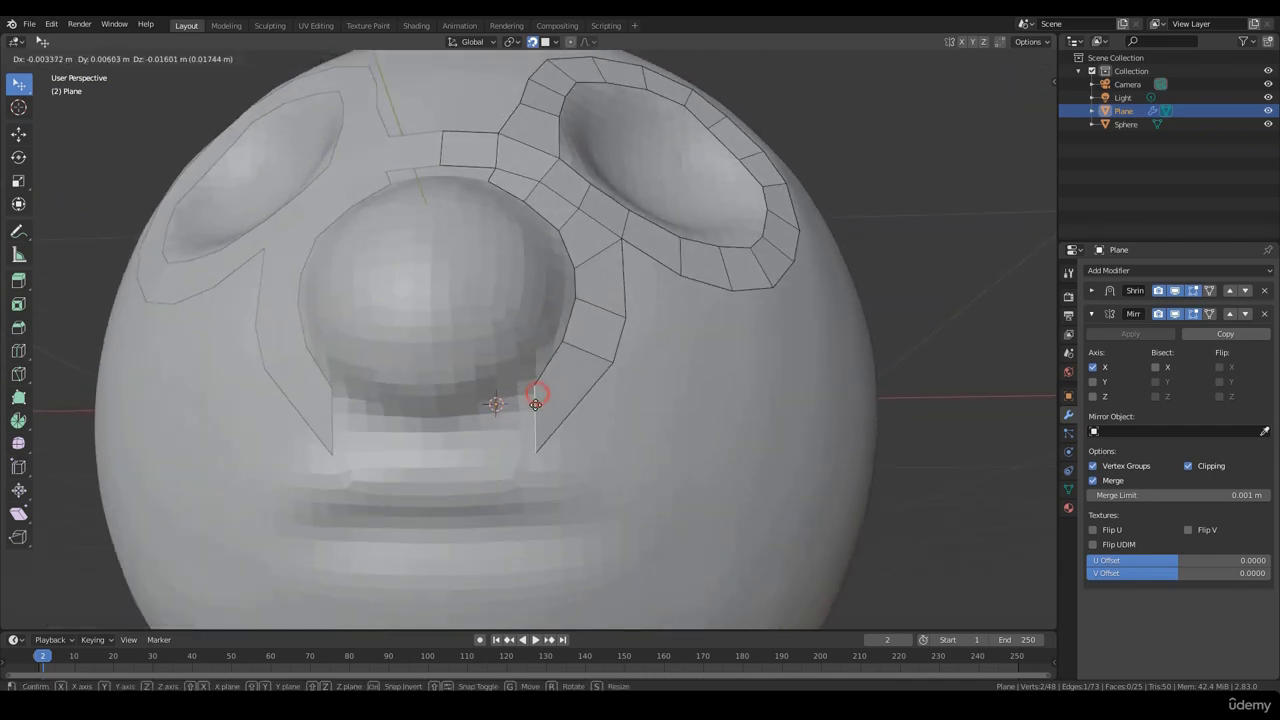
left_click(535, 404)
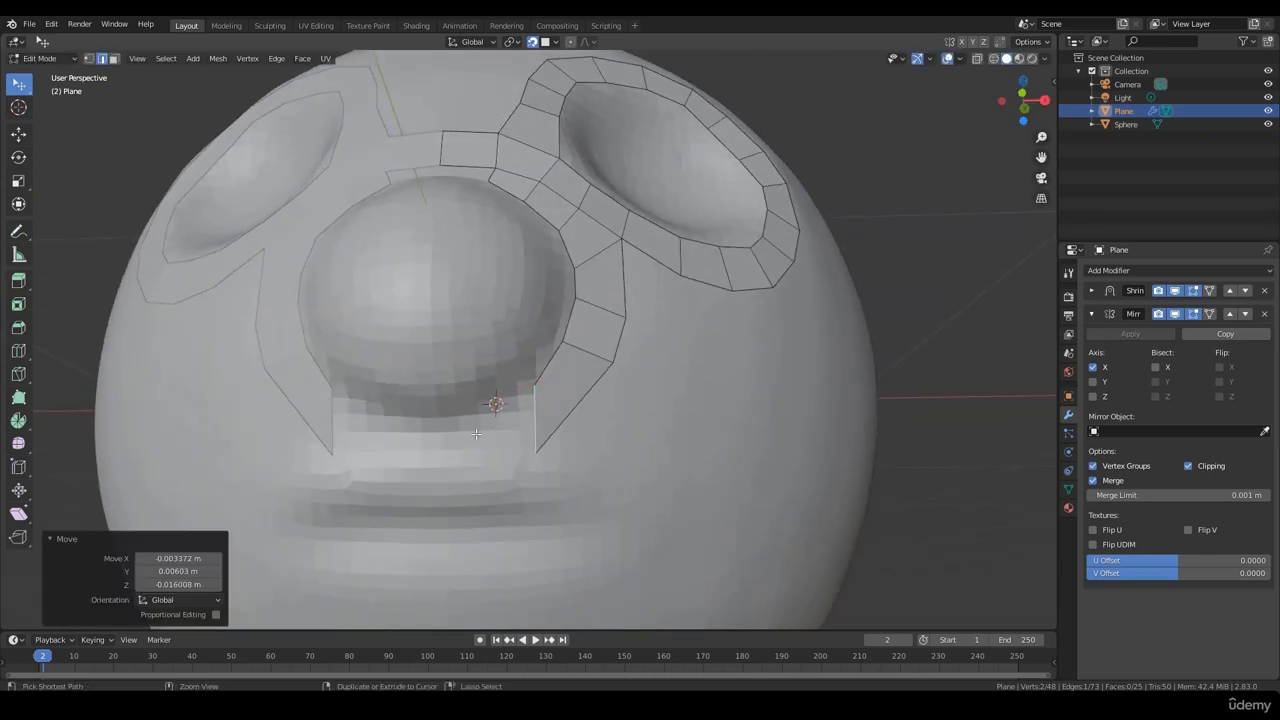
Extrude the end edge twice under the nose to the mirror line, and raise the strip's lower vertices closer to the nose.
right_click(476, 433, "ctrl")
right_click(434, 452, "ctrl")
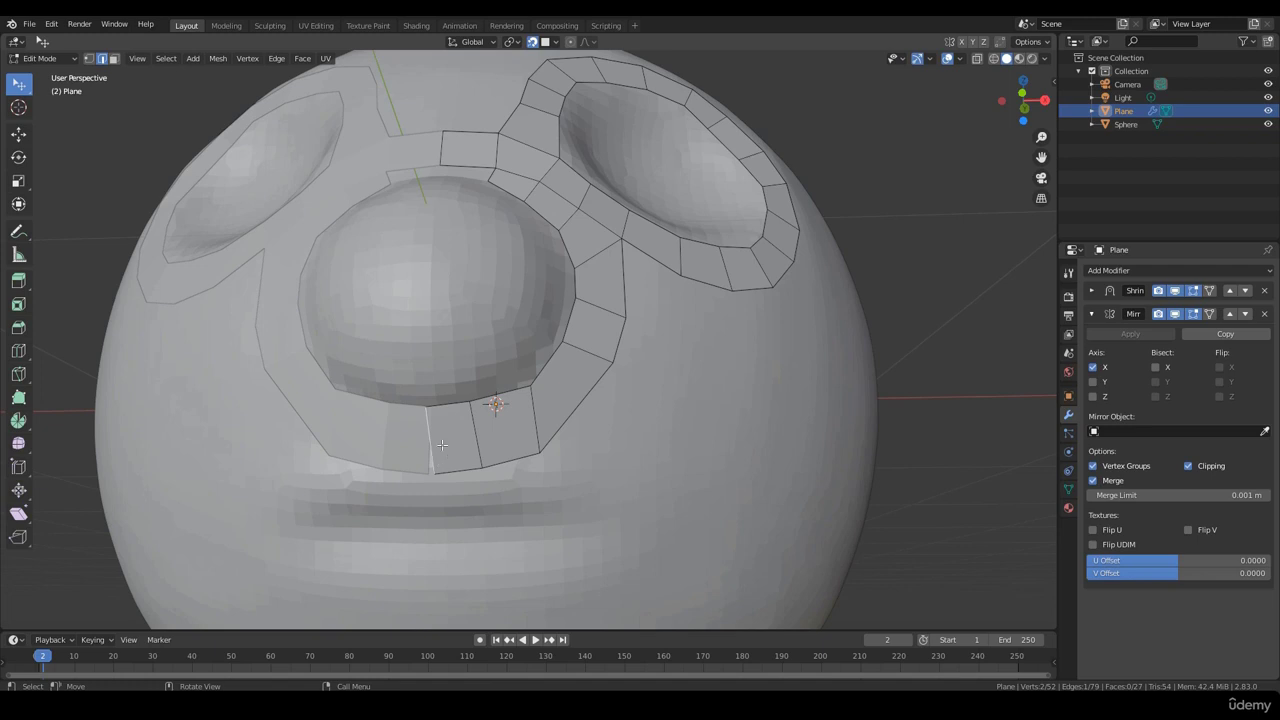
key("1")
left_click_drag(427, 407, 427, 406)
mouse_move(433, 471)
left_mouse_down()
mouse_move(430, 461)
mouse_move(480, 449)
mouse_move(433, 450)
left_mouse_up()
left_click_drag(534, 446, 544, 426)
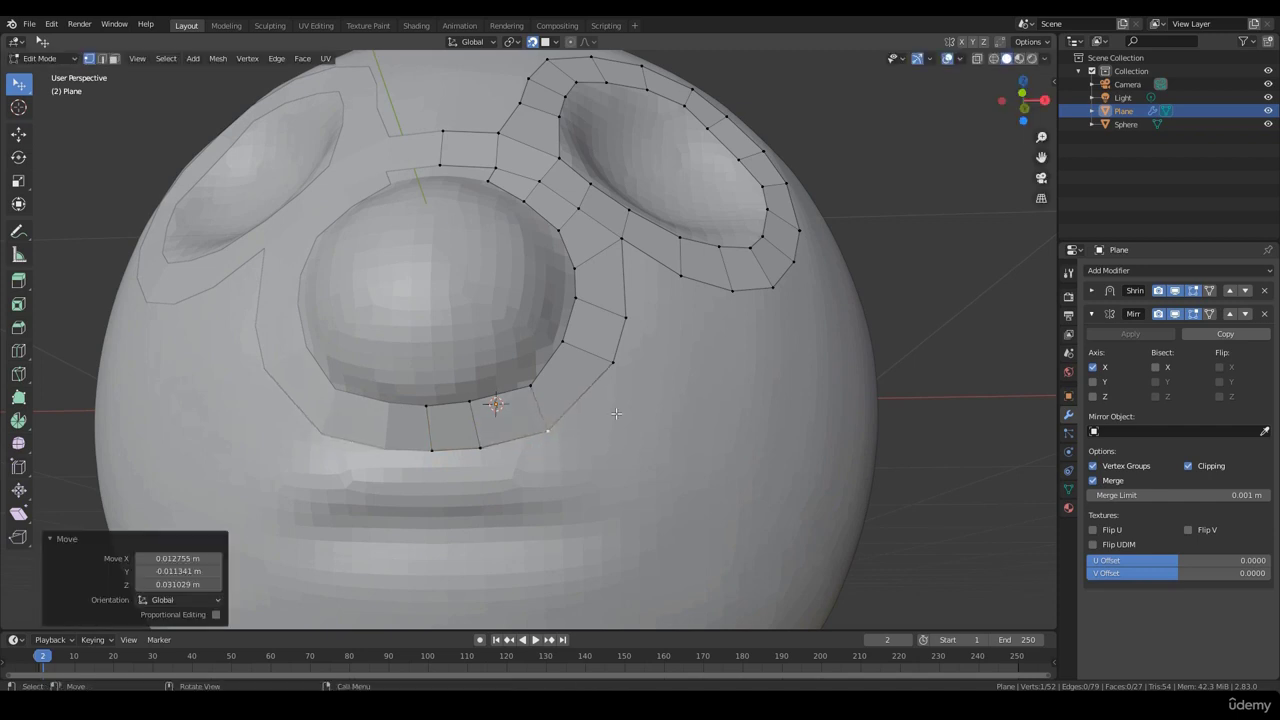
Move the strip's inner vertex at the lower side of the nose slightly outward and up.
middle_click_drag(616, 413, 511, 448)
left_click_drag(465, 424, 472, 423)
middle_click_drag(472, 423, 388, 392)
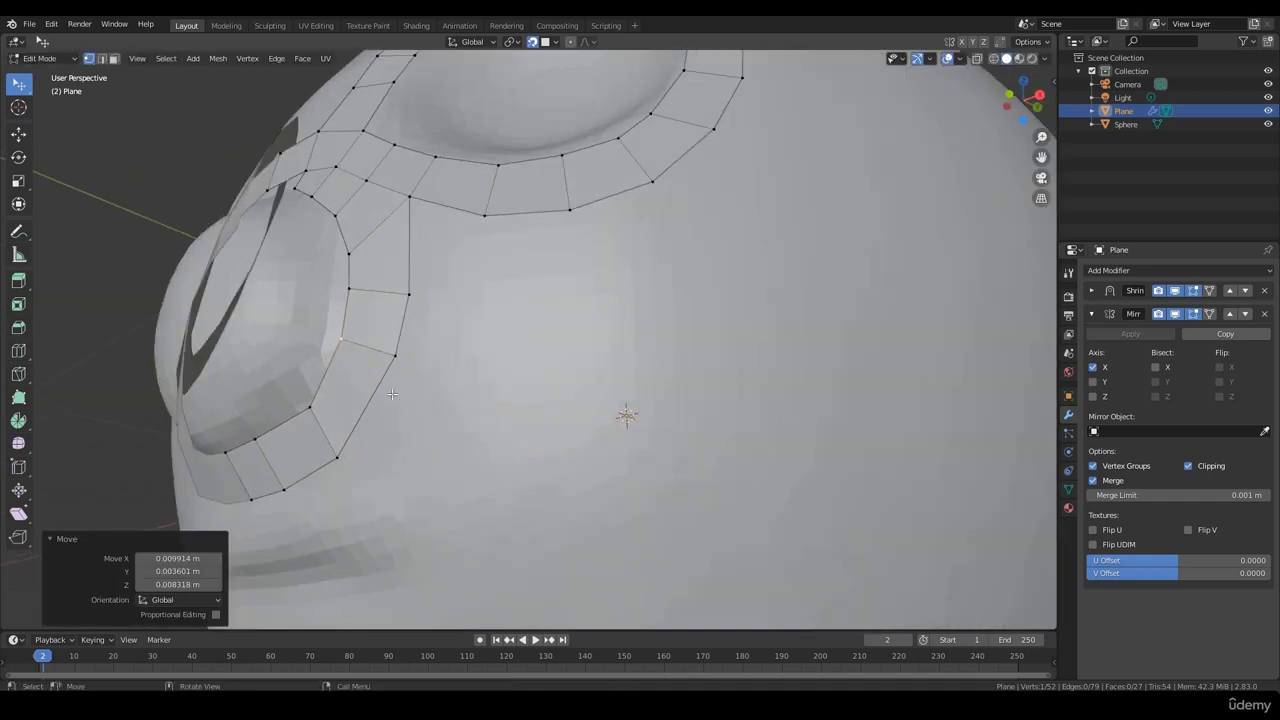
Add one loop cut across the long quad at the nose's lower side, and move its two vertices outward to round the strip.
key("g")
key("g")
left_click(385, 392)
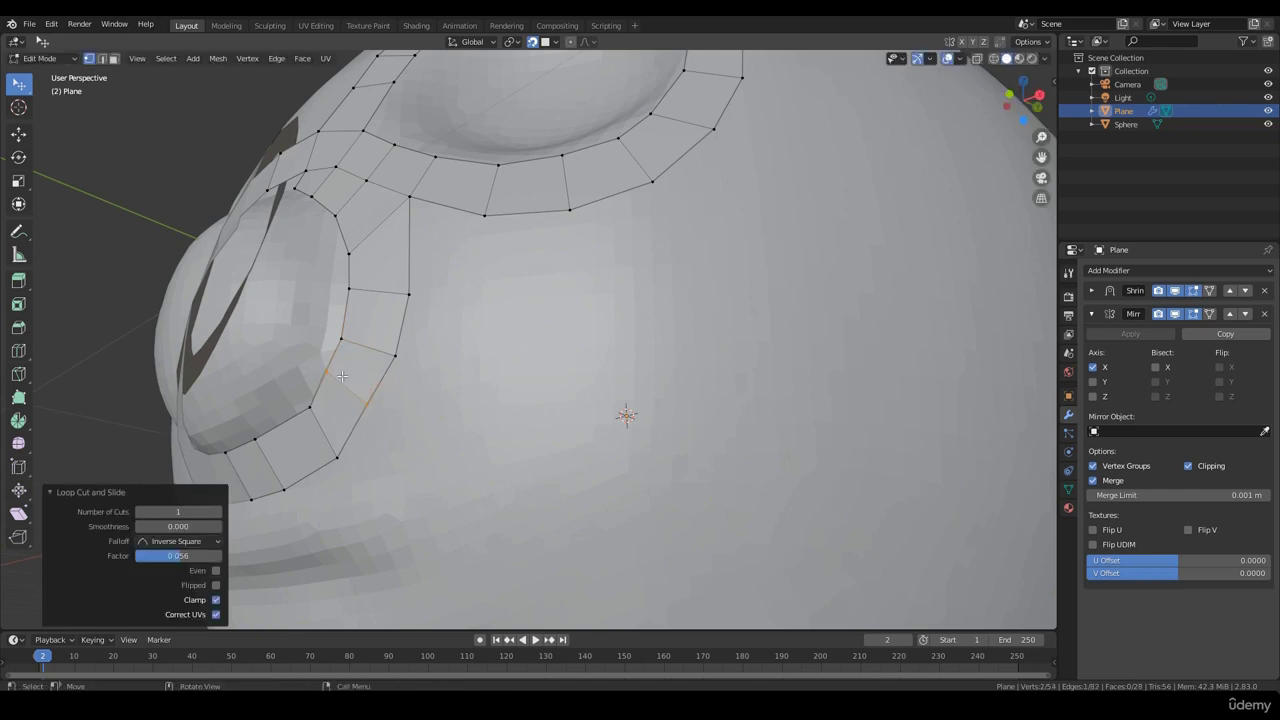
left_click_drag(325, 370, 371, 409)
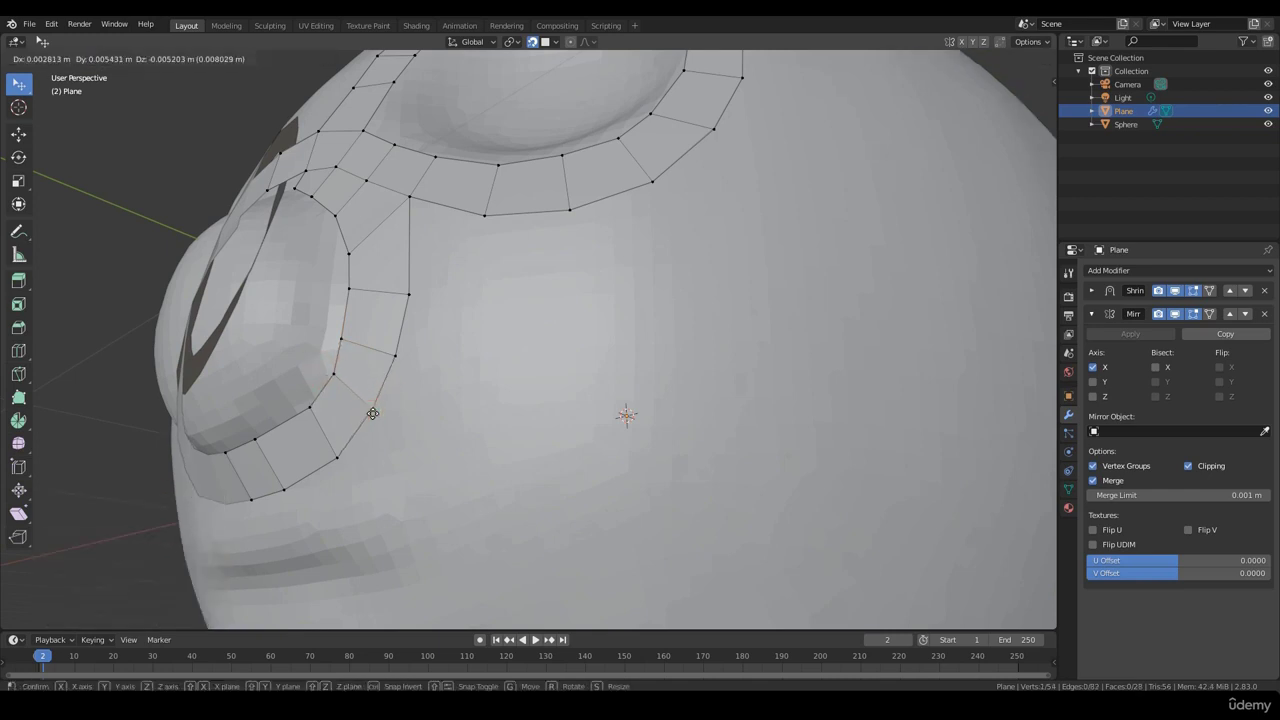
Mark the corner where the eye loop meets the nose strip with freehand annotation strokes.
middle_click_drag(371, 409, 525, 420)
scroll(514, 403, "down", 4)
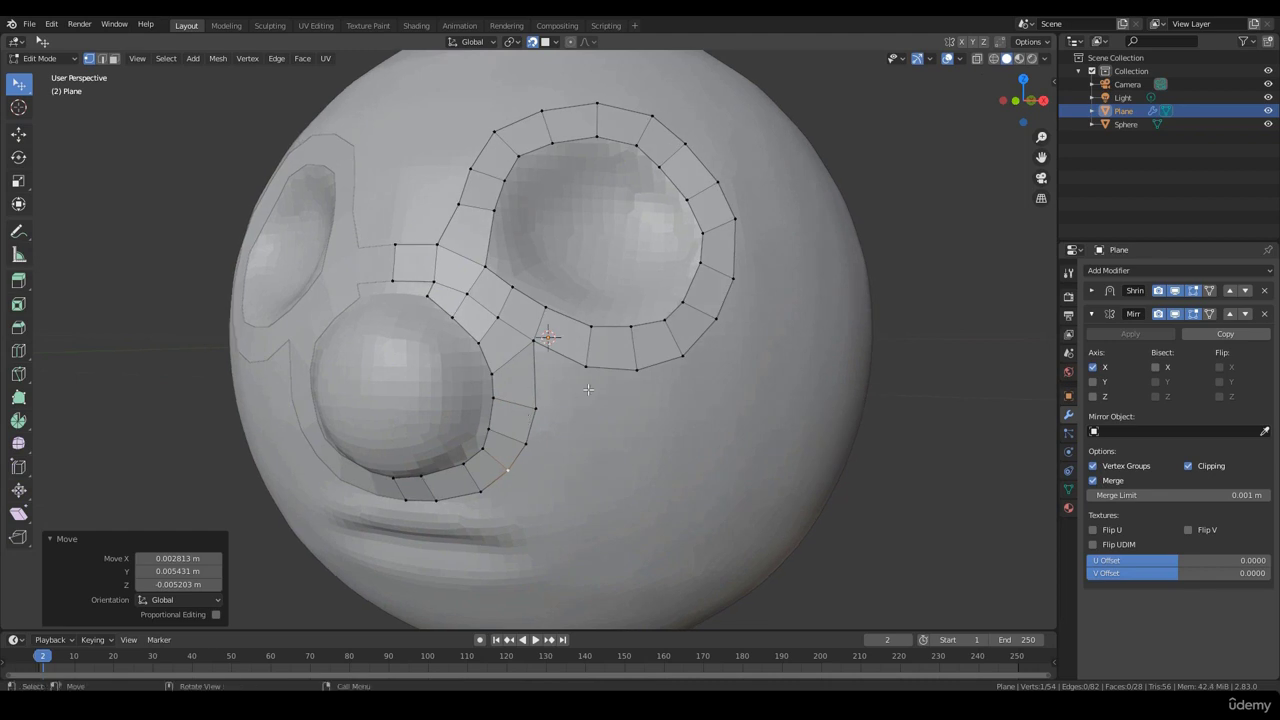
scroll(525, 420, "up", 1)
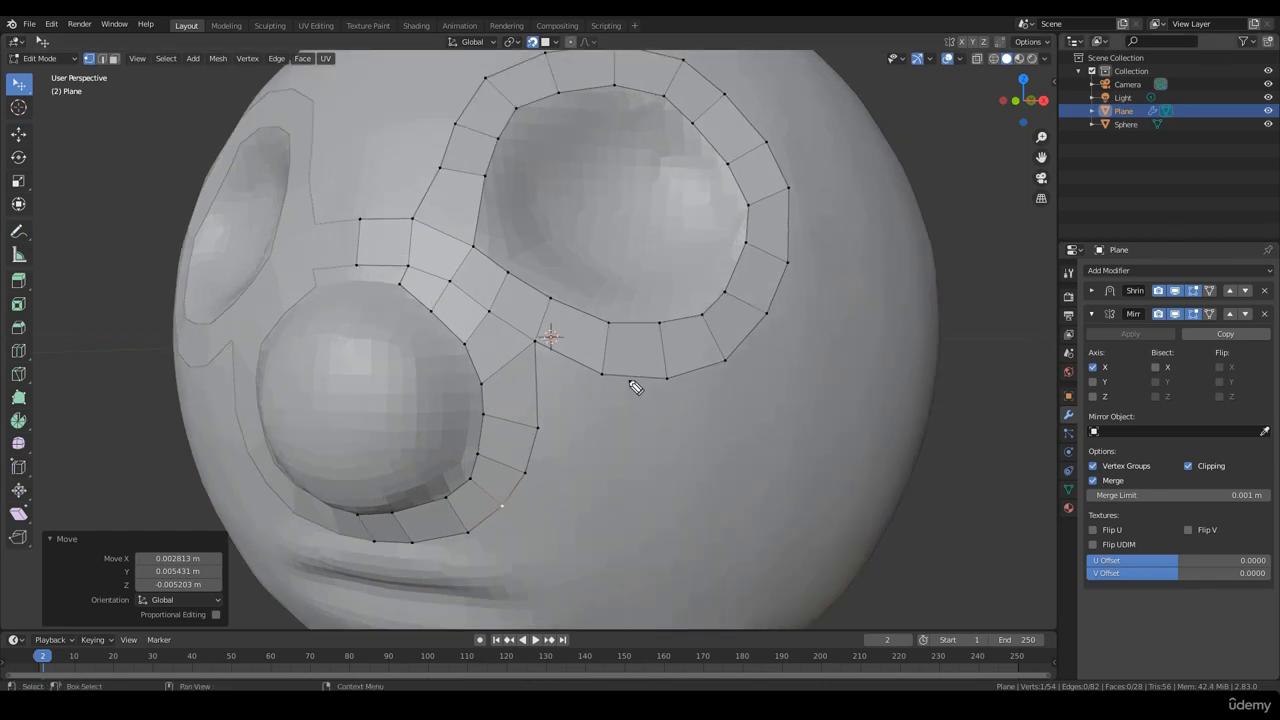
left_click_drag(603, 371, 531, 345)
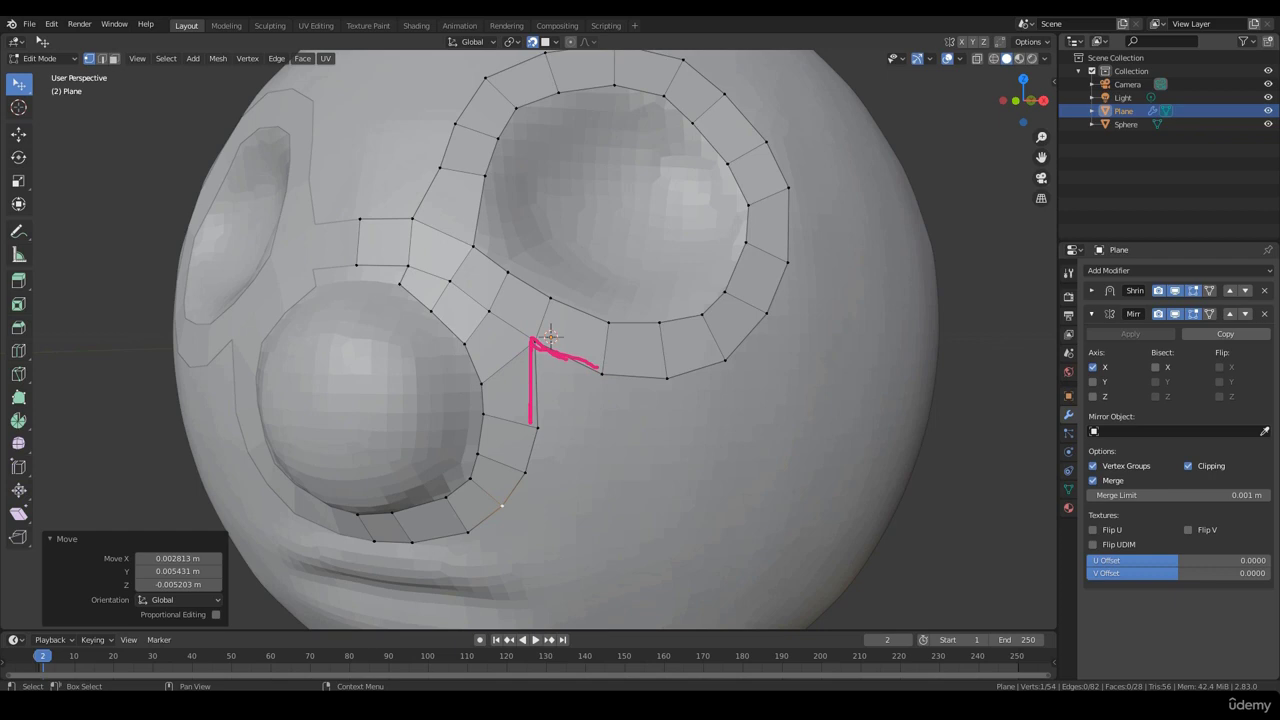
Fill a row of three quads below the eye loop, starting from the nose-eye corner vertex, and position their free vertices.
left_click(536, 340)
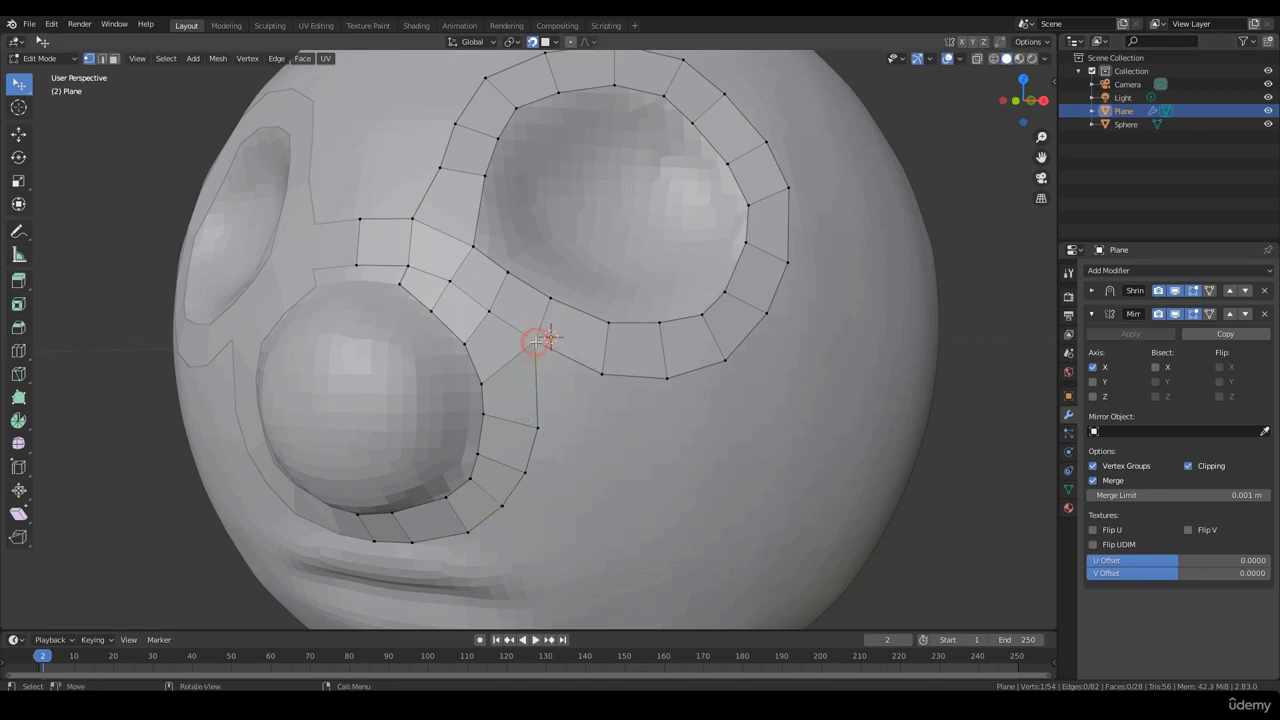
key("e")
left_click(587, 434)
left_click(601, 374)
key("e")
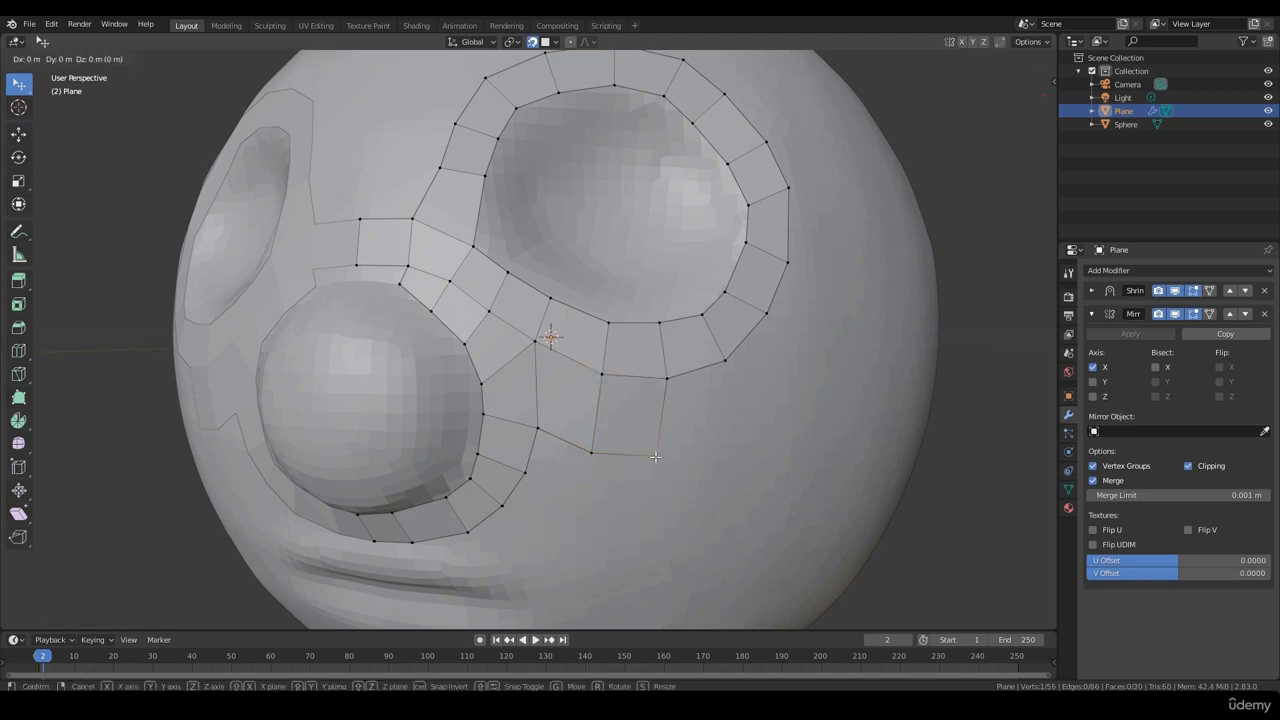
left_click(660, 449)
left_click(670, 378)
key("e")
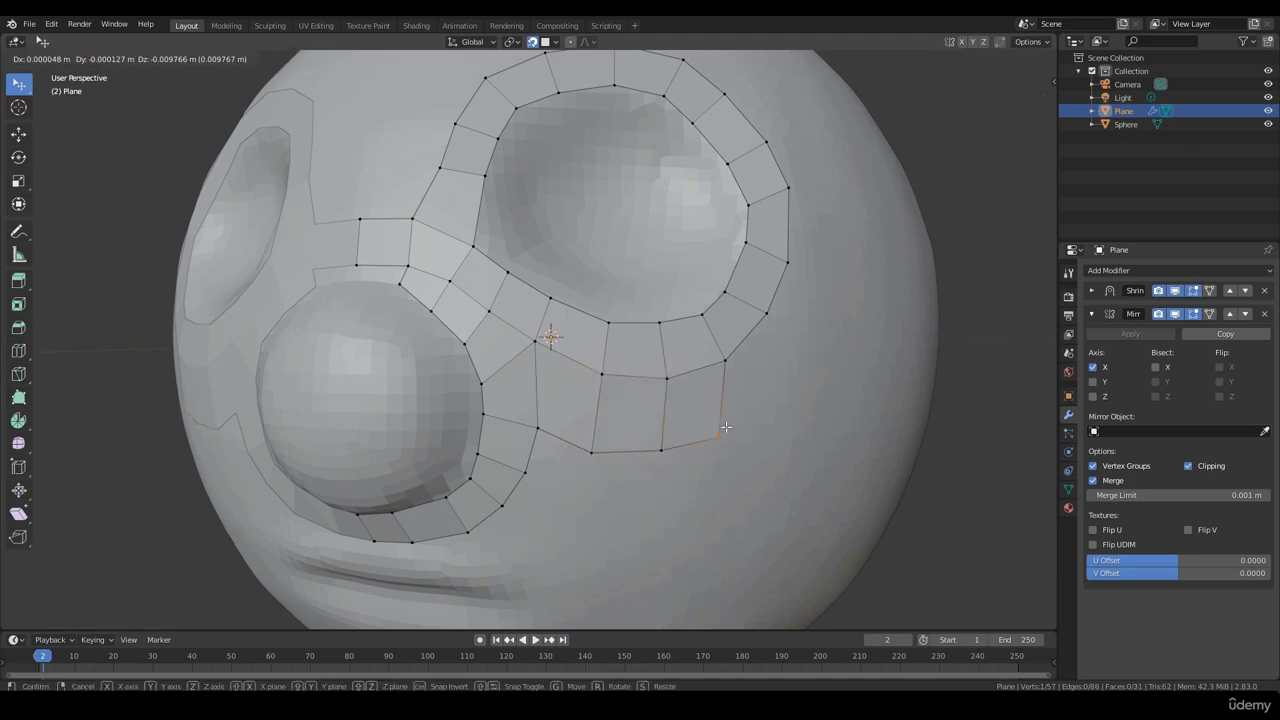
left_click(737, 421)
Fill a second row of three cheek quads outward from the nose strip and position their free vertices.
left_click(537, 428)
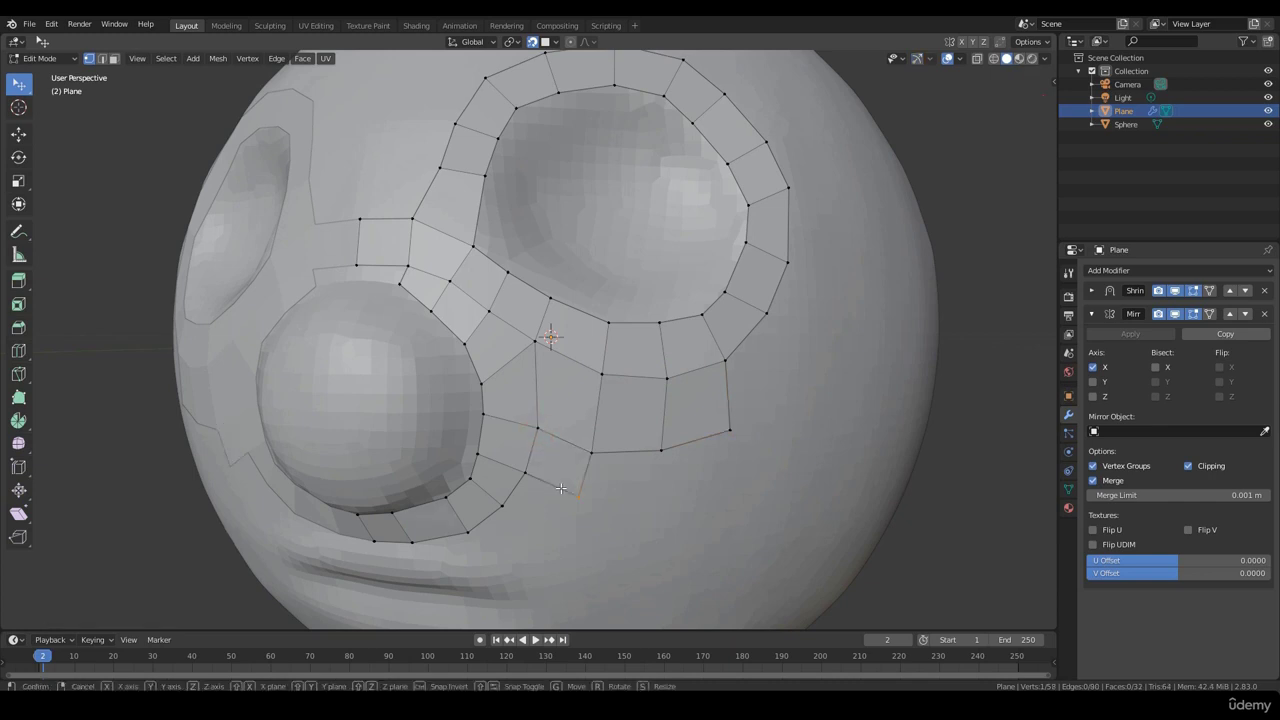
key("f")
left_click(571, 489)
left_click(594, 456)
left_click(650, 492)
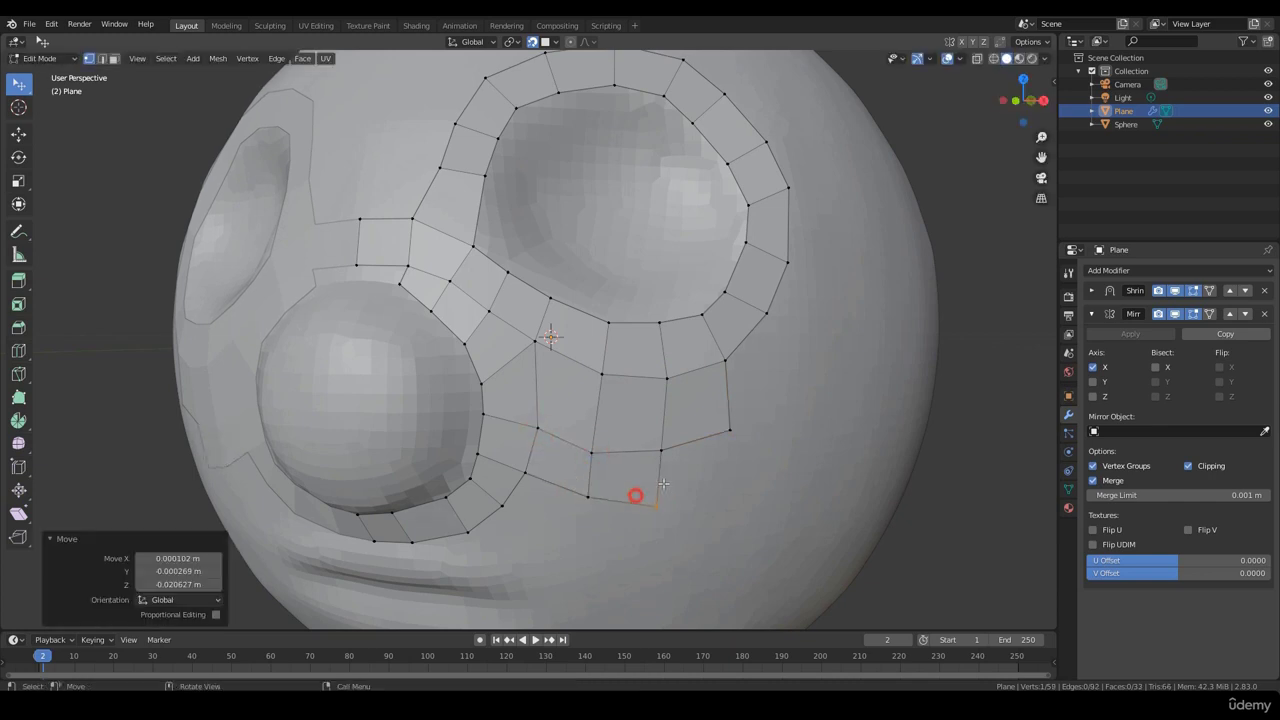
key("g")
left_click(665, 455)
Fill a third row of three quads below the existing cheek faces and adjust their free vertices.
scroll(665, 455, "down", 3)
middle_click_drag(665, 455, 691, 456)
scroll(525, 443, "up", 2)
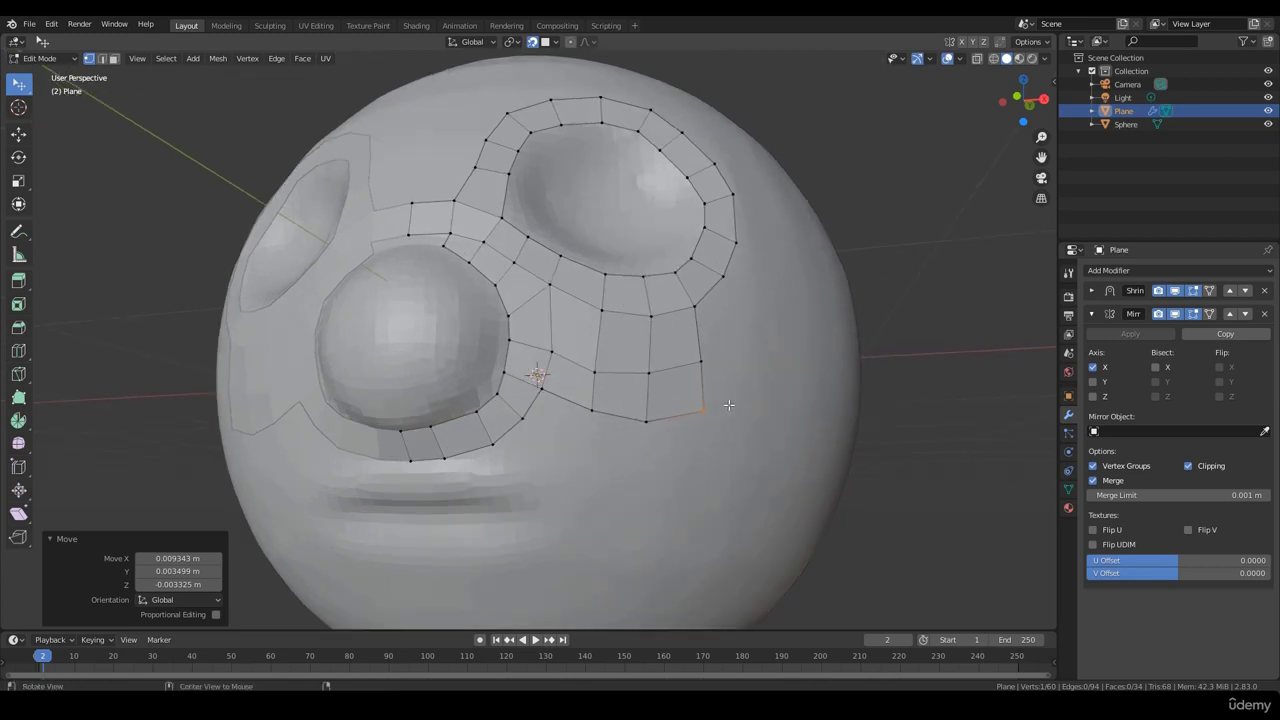
middle_click_drag(525, 443, 537, 377)
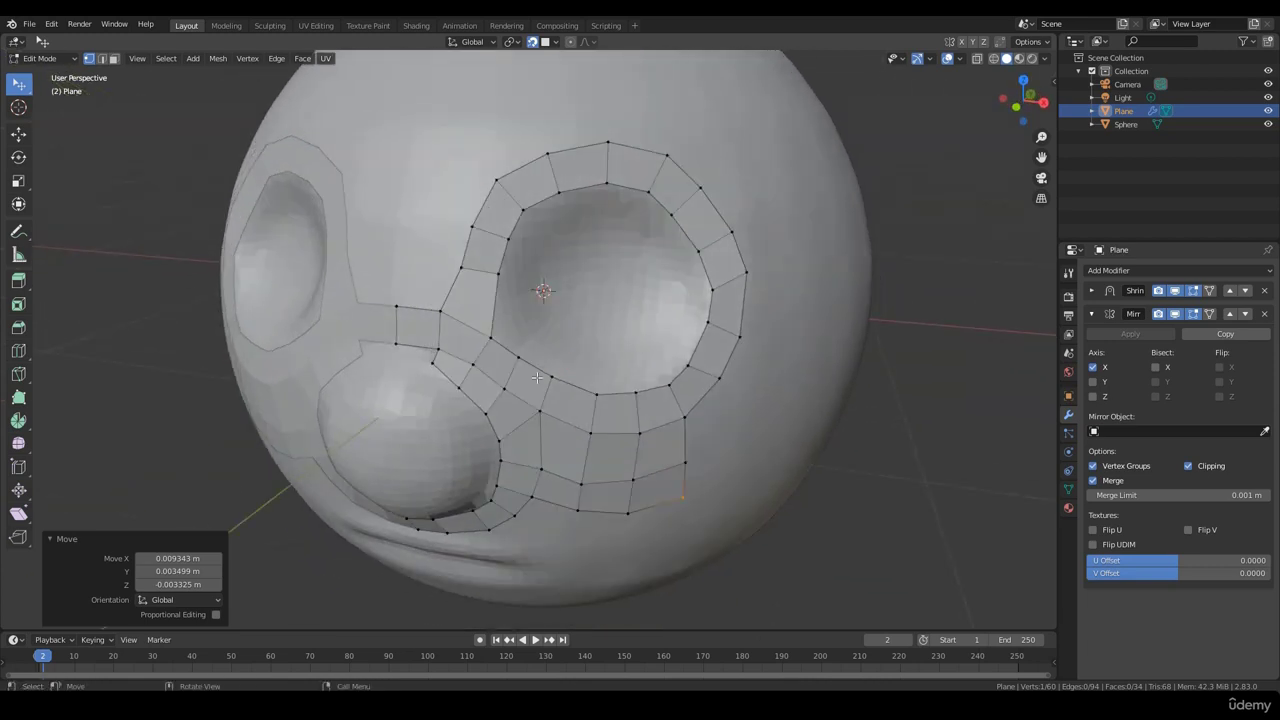
middle_click_drag(620, 397, 627, 366)
key("e")
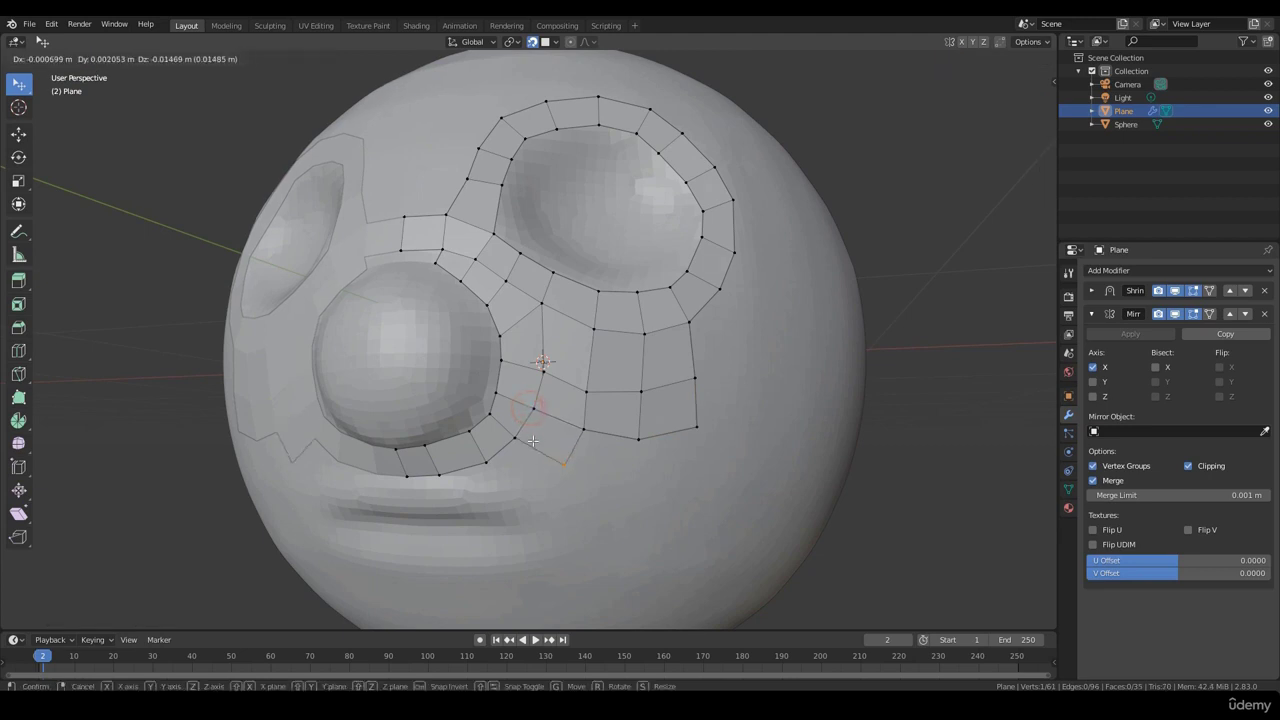
left_click(534, 443)
key("e")
left_click(597, 469)
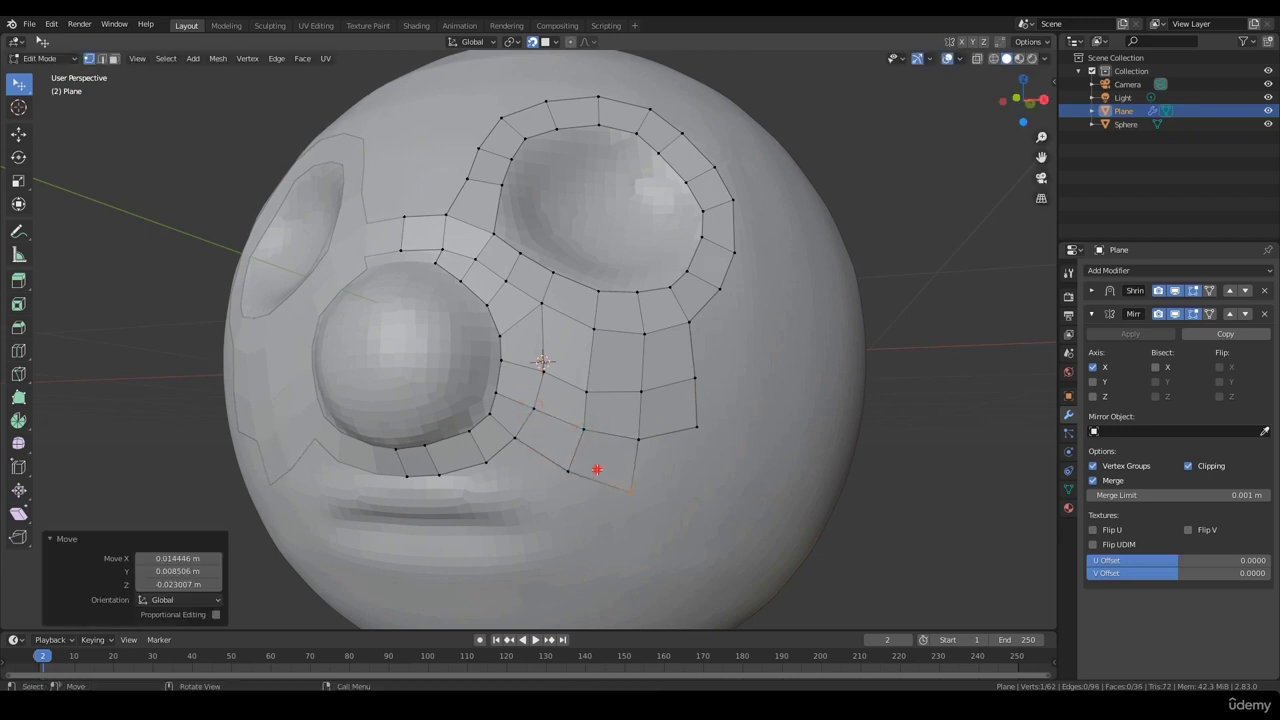
left_click(640, 443)
key("e")
left_click(669, 469)
left_click(914, 457)
Select the three outer vertical edges of the cheek patch and extrude them three times toward the side of the head.
middle_click_drag(914, 457, 880, 470)
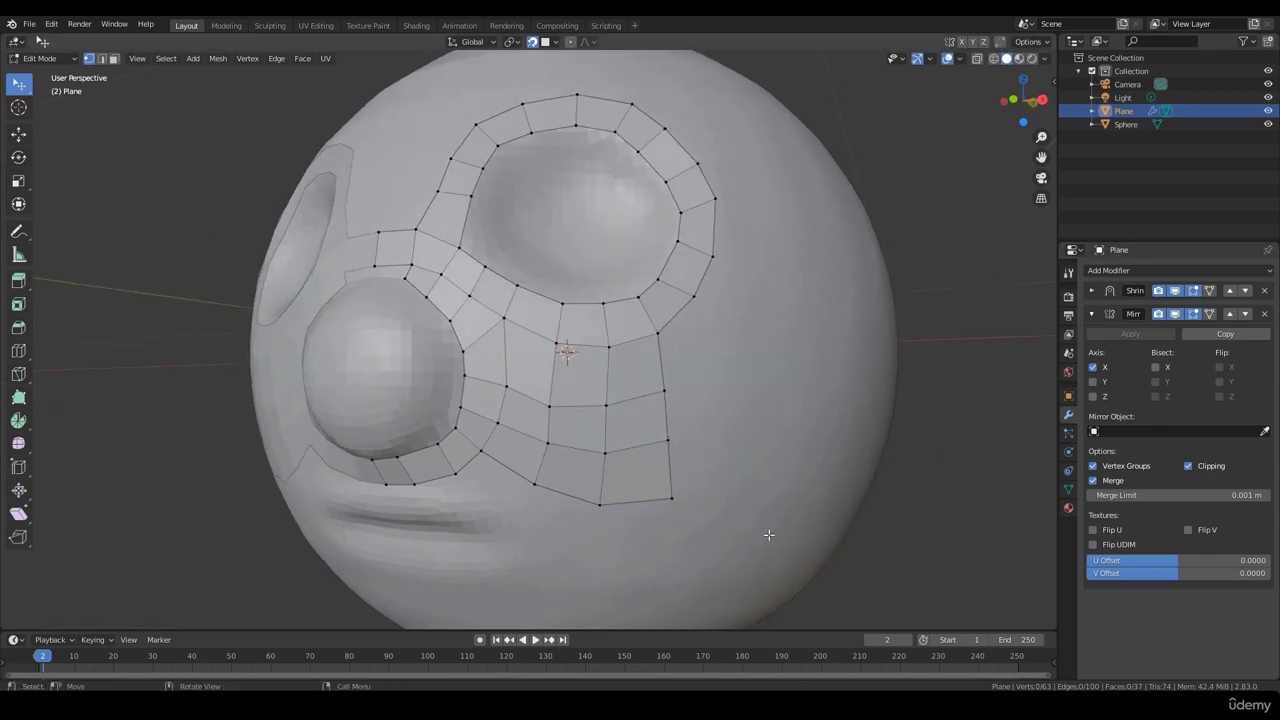
key("2")
left_click(663, 368)
middle_click_drag(663, 368, 658, 415)
left_click(647, 424, "ctrl")
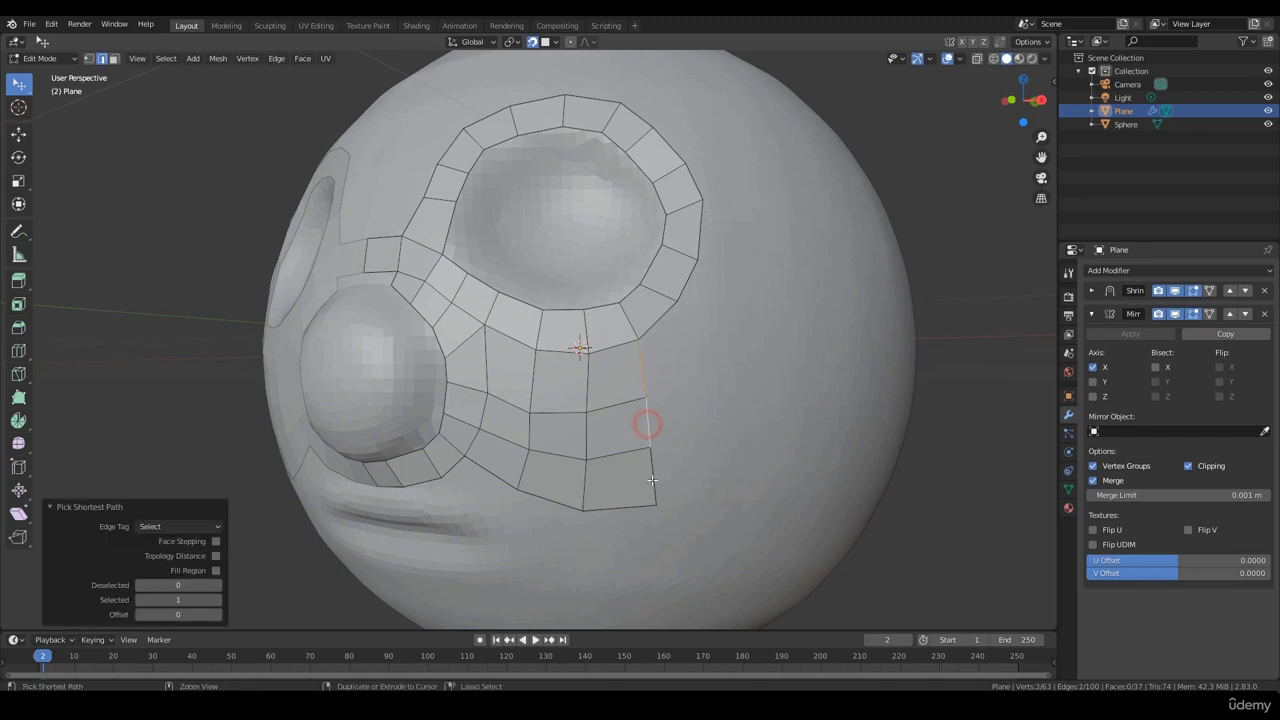
middle_click_drag(651, 481, 688, 490)
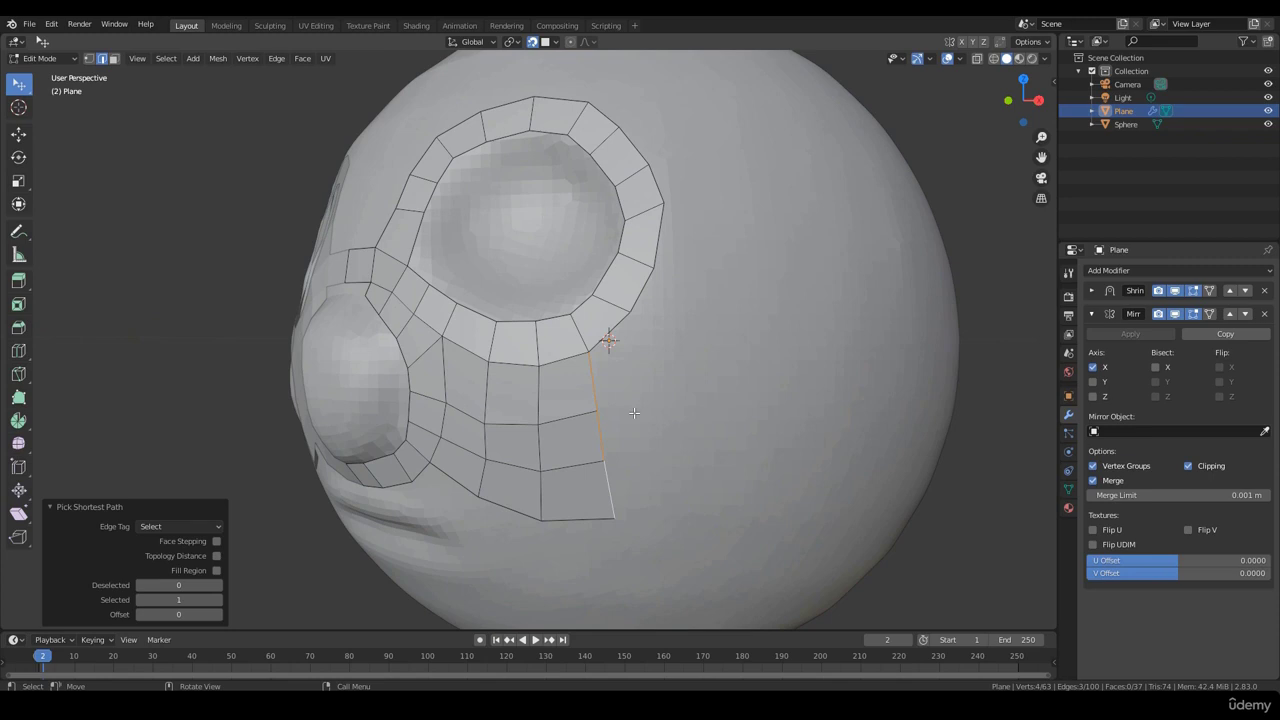
key("e")
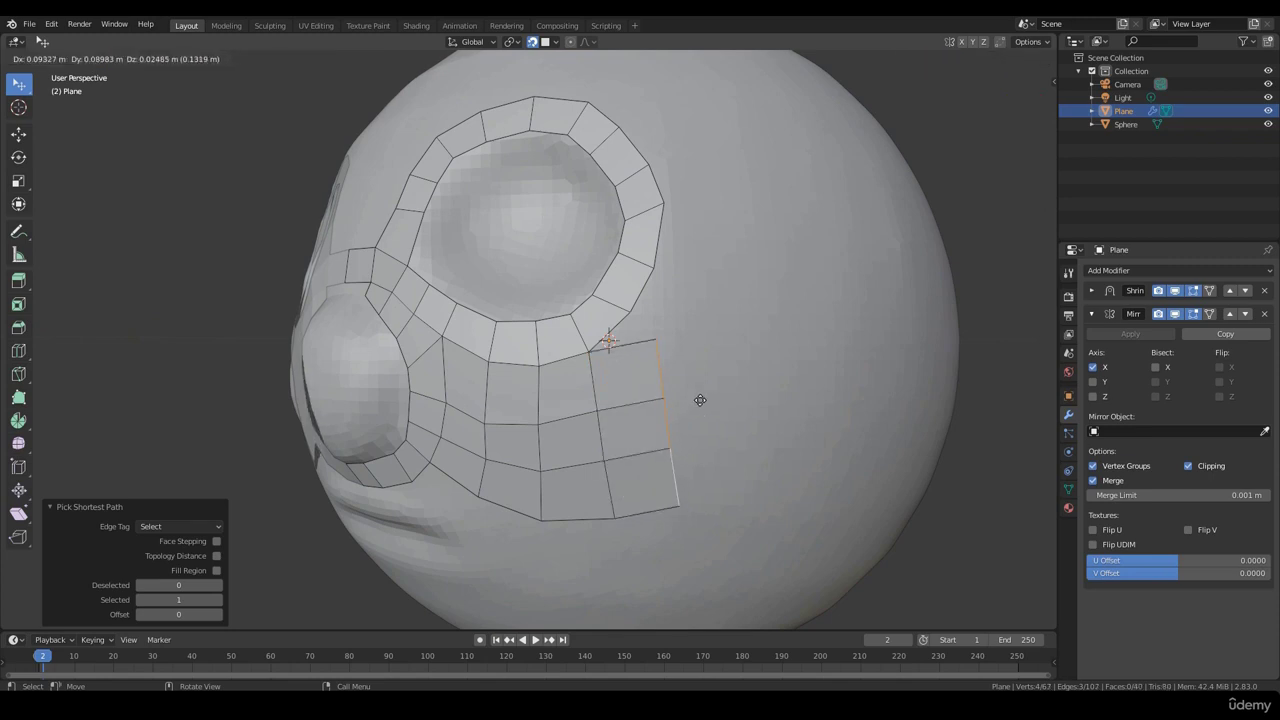
left_click(700, 400)
key("e")
left_click(766, 386)
key("e")
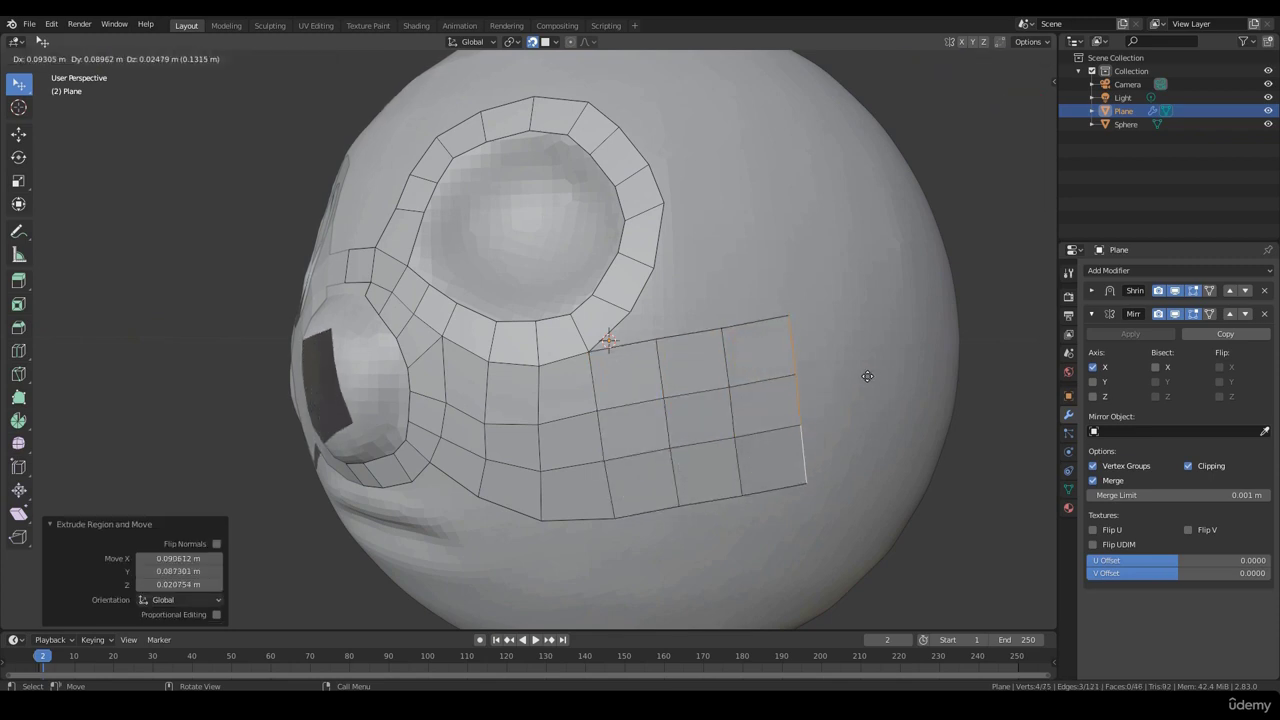
left_click(868, 375)
left_click(953, 505)
Add a centred vertical loop cut to each of the three newly extruded cheek columns.
middle_click_drag(941, 553, 934, 554)
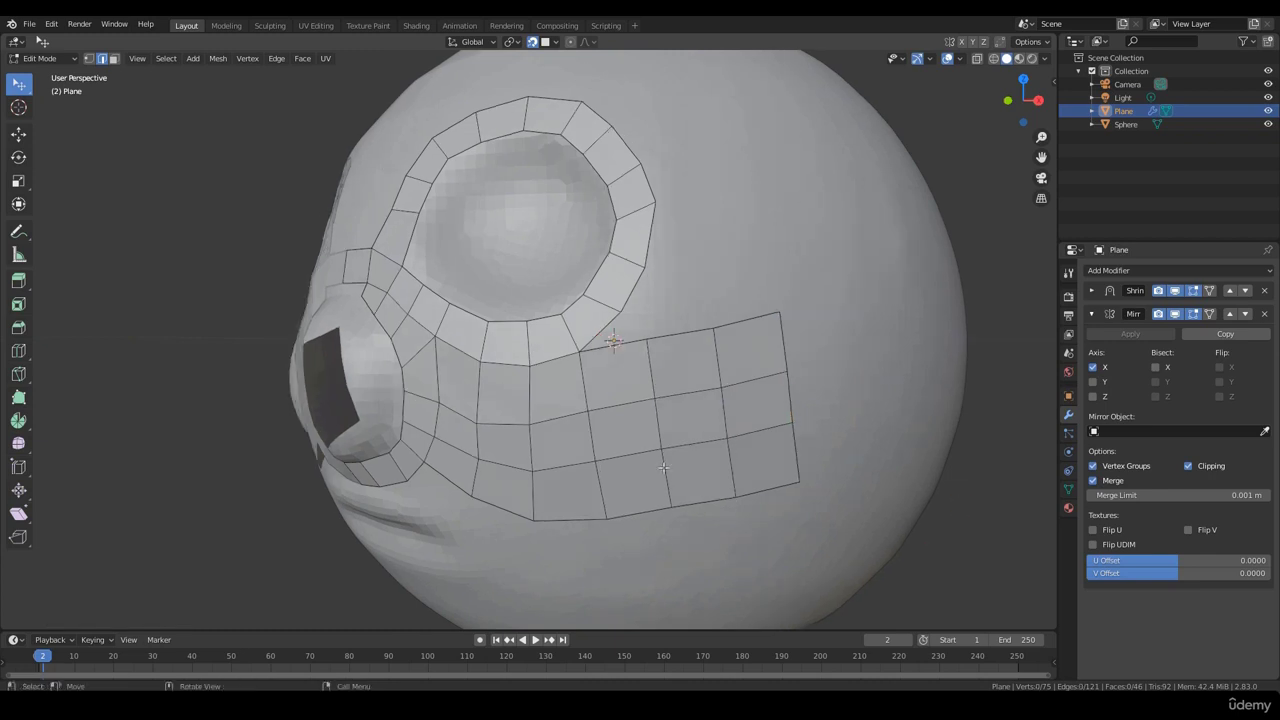
key("ctrl+r")
left_click(602, 414)
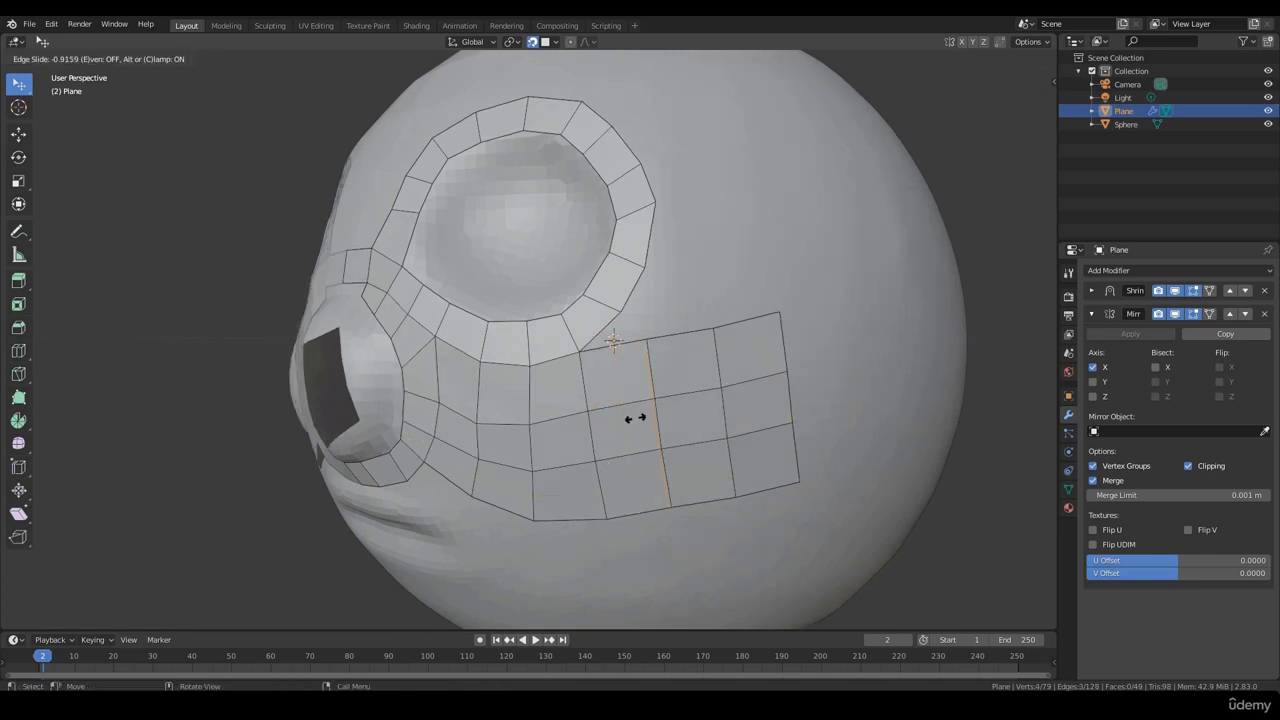
right_click(613, 418)
key("ctrl+r")
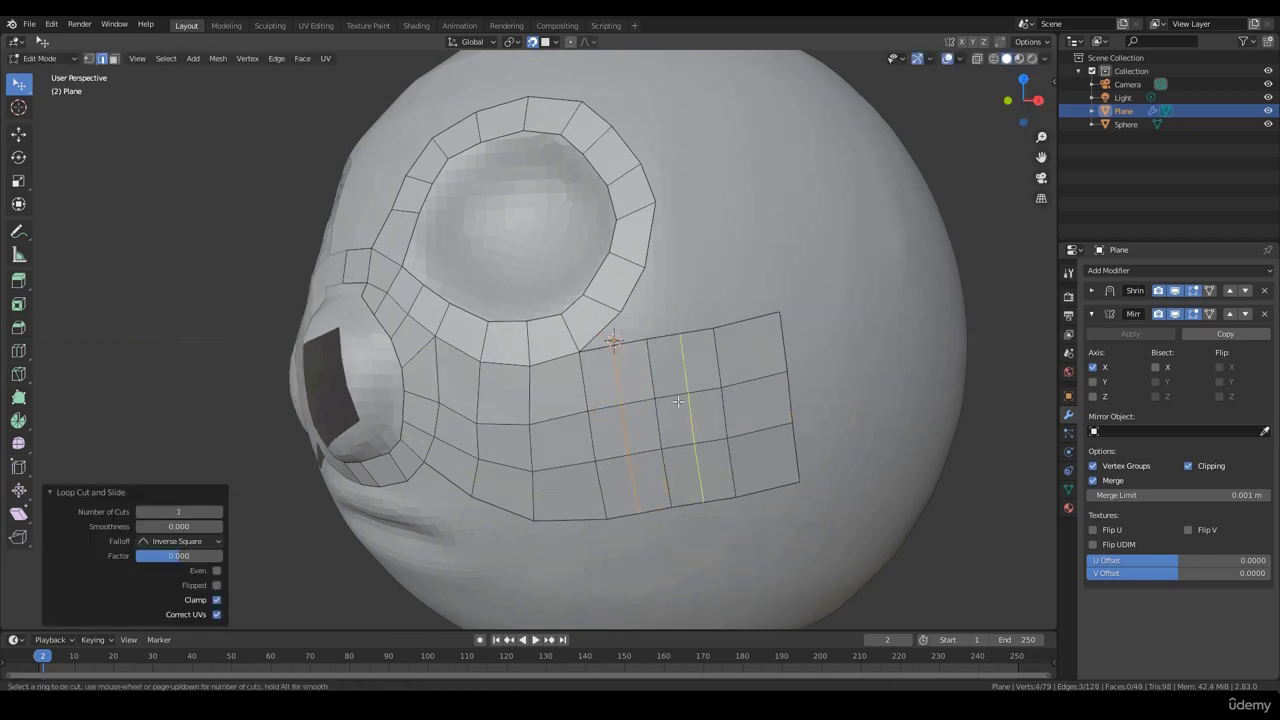
left_click(666, 403)
right_click(666, 405)
key("ctrl+r")
left_click(730, 402)
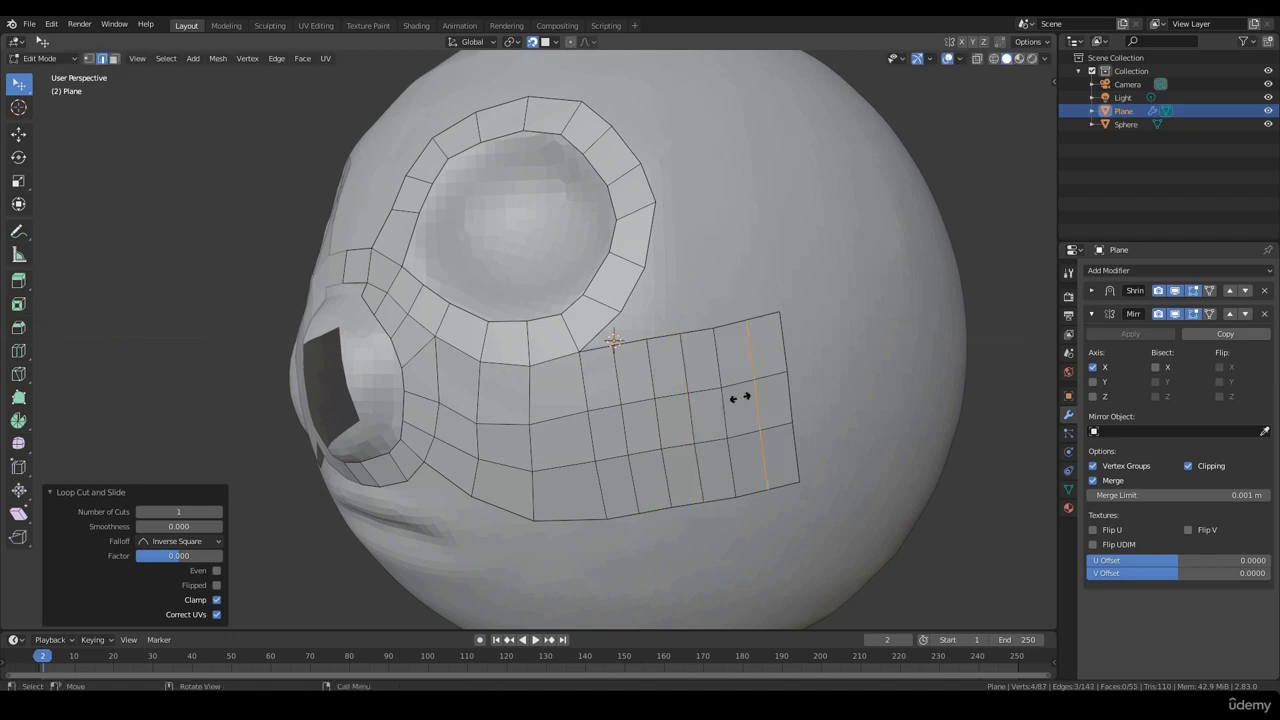
right_click(732, 402)
left_click(910, 503)
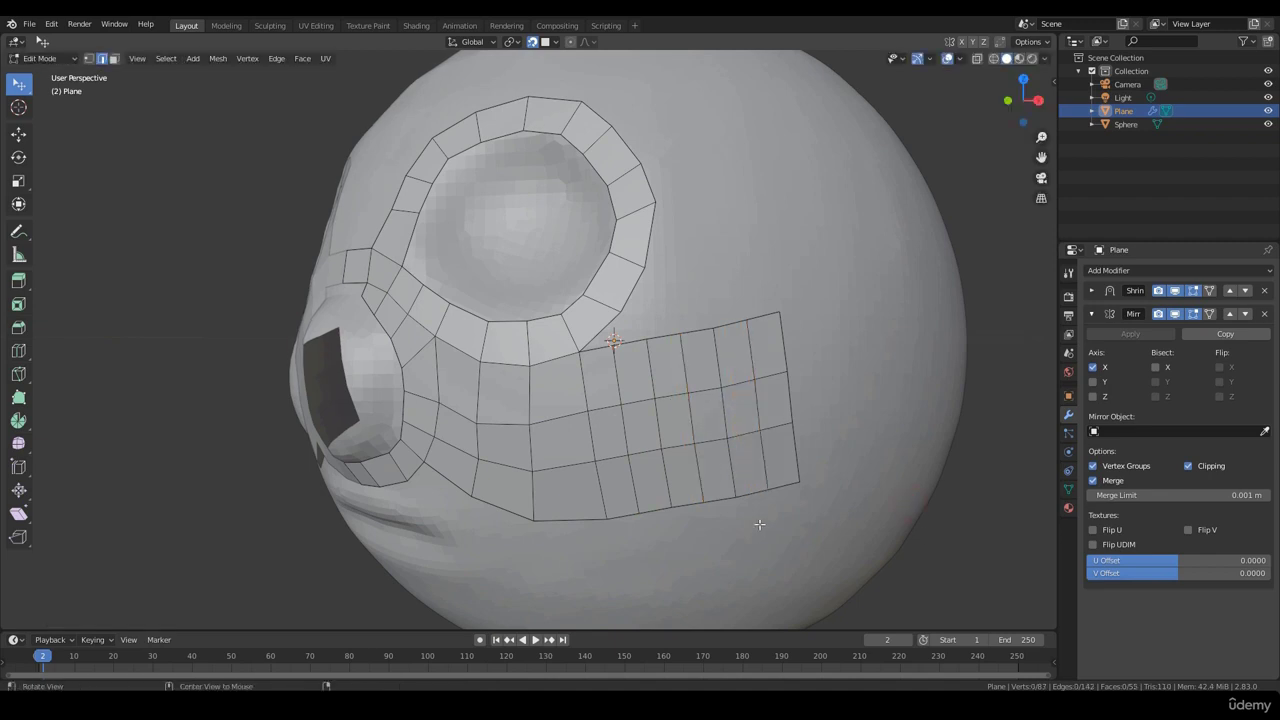
Try moving single interior vertices in the dense part of the cheek grid.
middle_click_drag(759, 524, 774, 518)
key("1")
left_click_drag(705, 387, 711, 379)
left_click(737, 382)
left_click(929, 547)
left_click_drag(712, 436, 711, 436)
left_click_drag(705, 383, 712, 398)
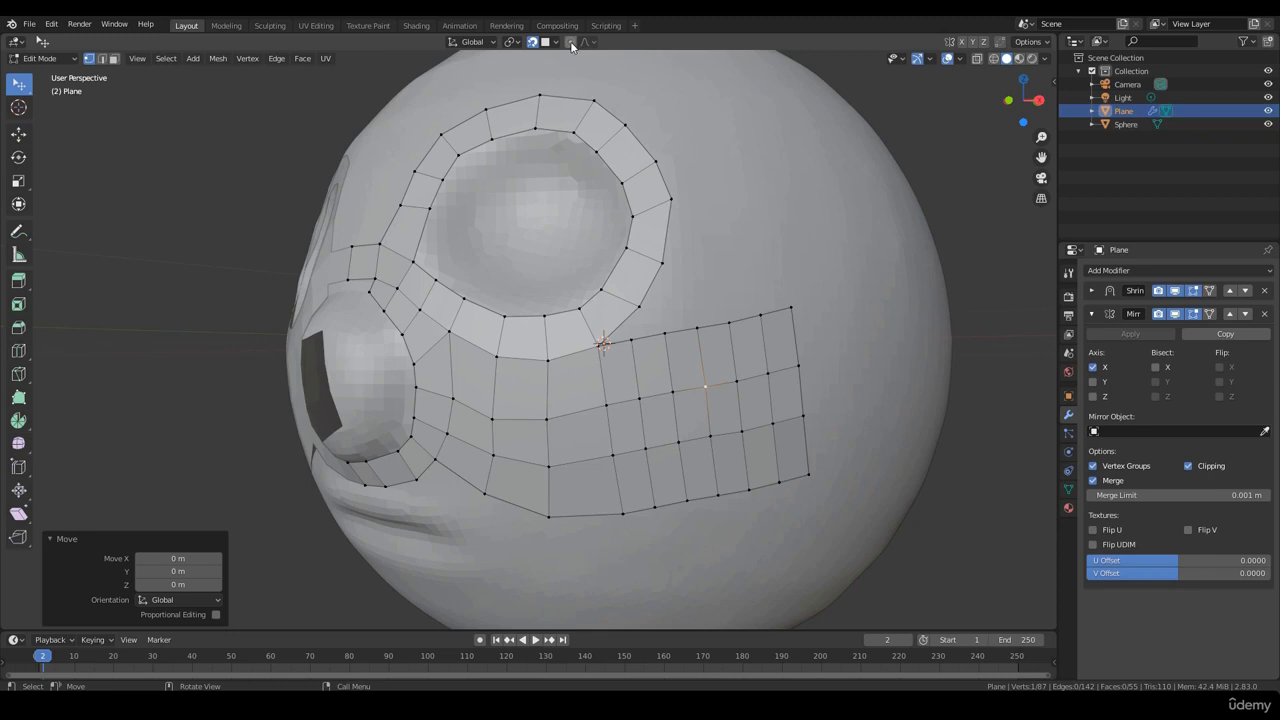
Nudge the selected interior cheek-grid vertex using Smooth proportional editing with a size of about 0.22, and turn proportional editing off again.
left_click(571, 42)
key("g")
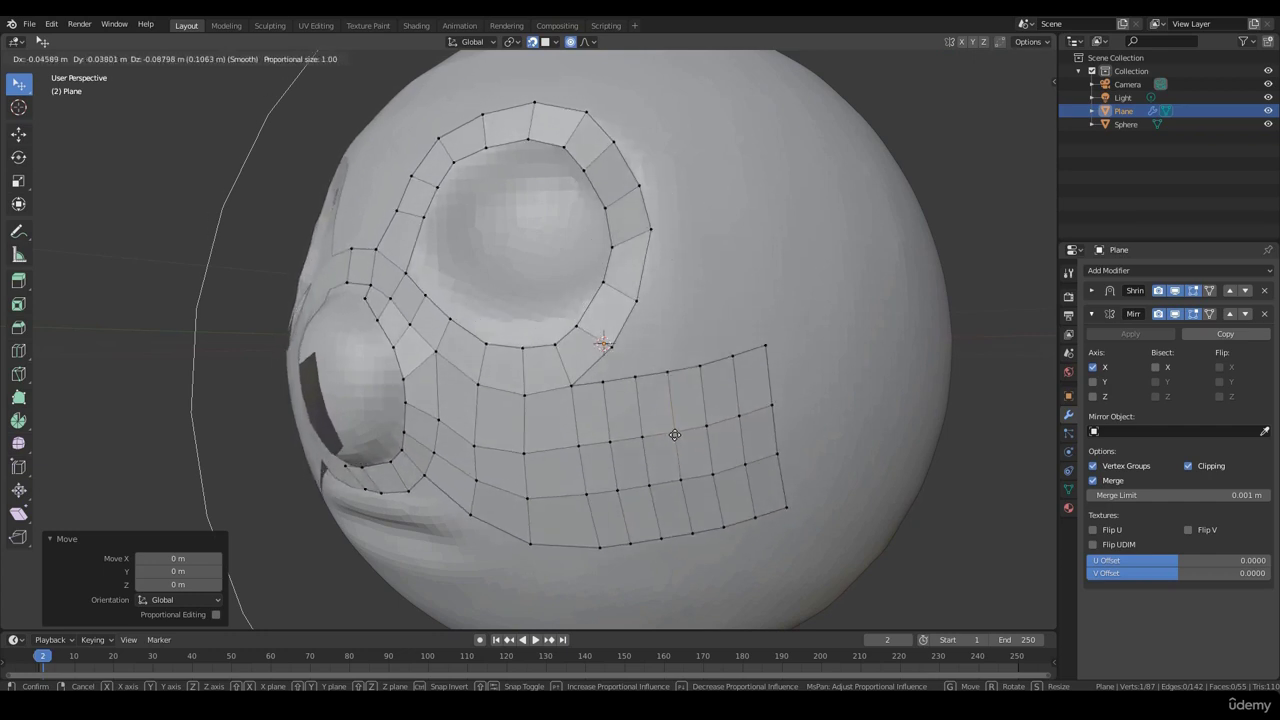
scroll(675, 434, "up", 11)
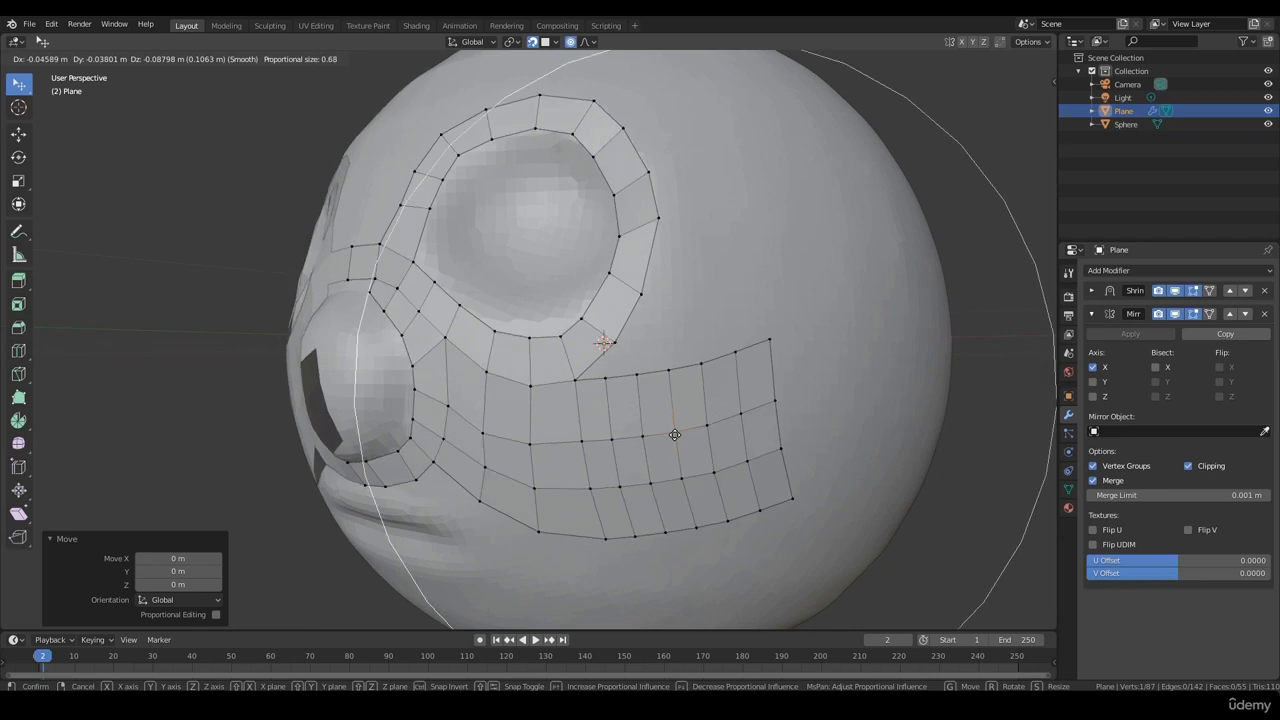
scroll(675, 434, "up", 5)
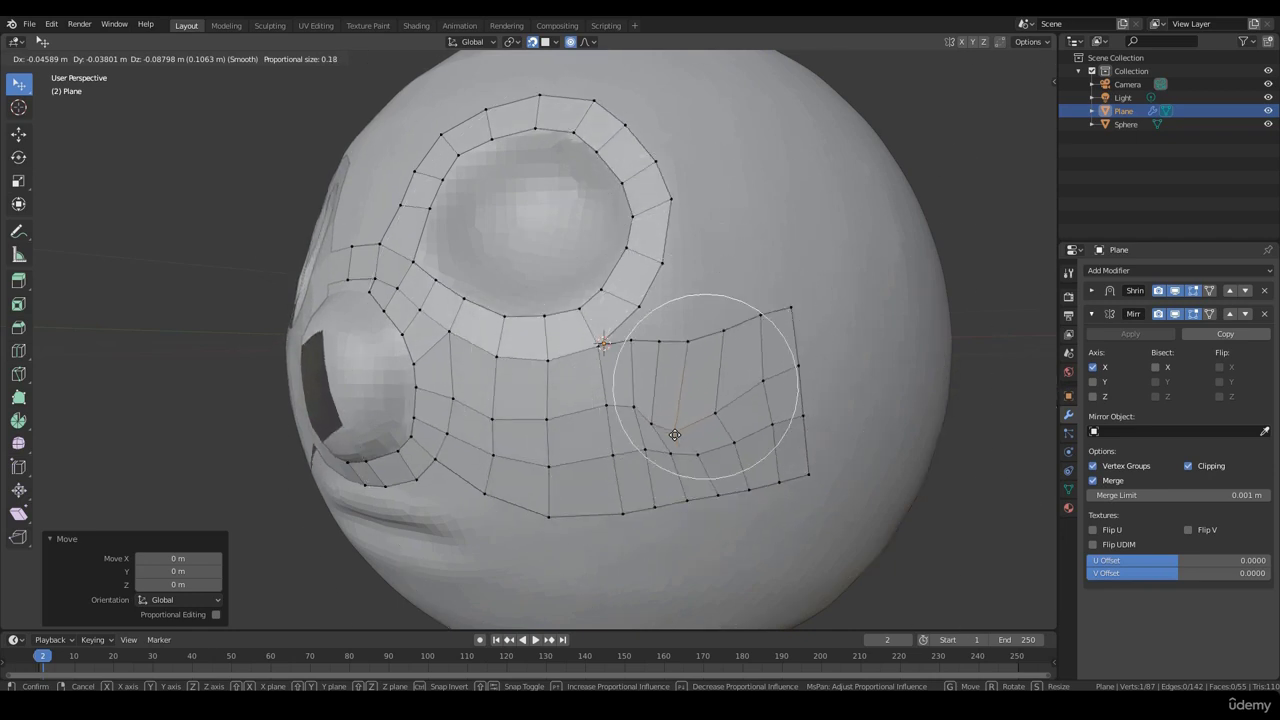
scroll(675, 434, "down", 7)
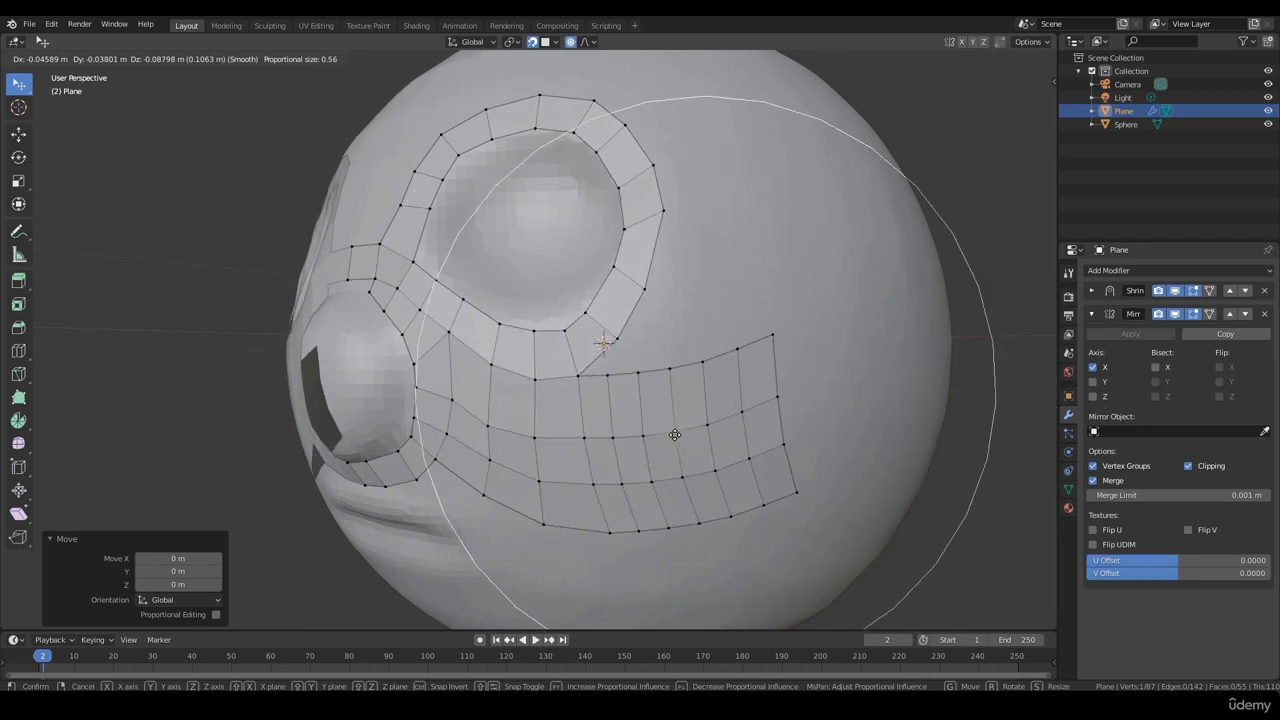
scroll(675, 434, "down", 3)
scroll(675, 434, "up", 7)
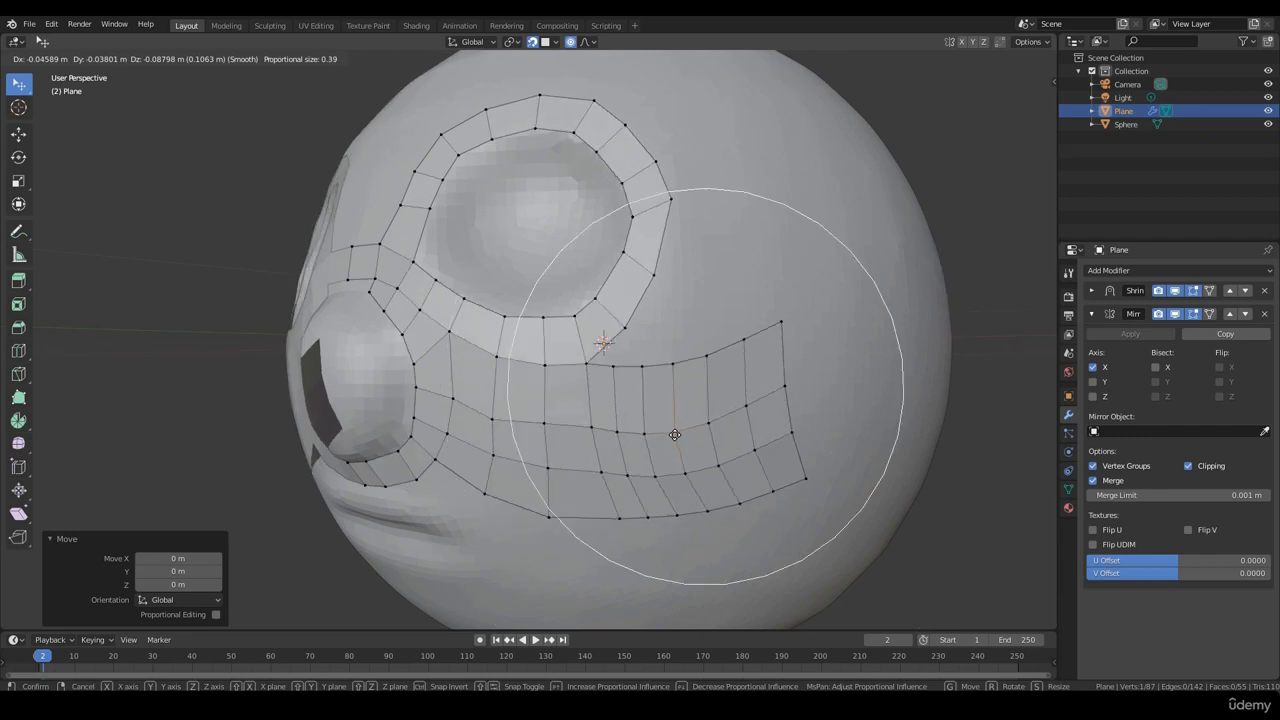
scroll(675, 434, "down", 2)
scroll(675, 434, "up", 5)
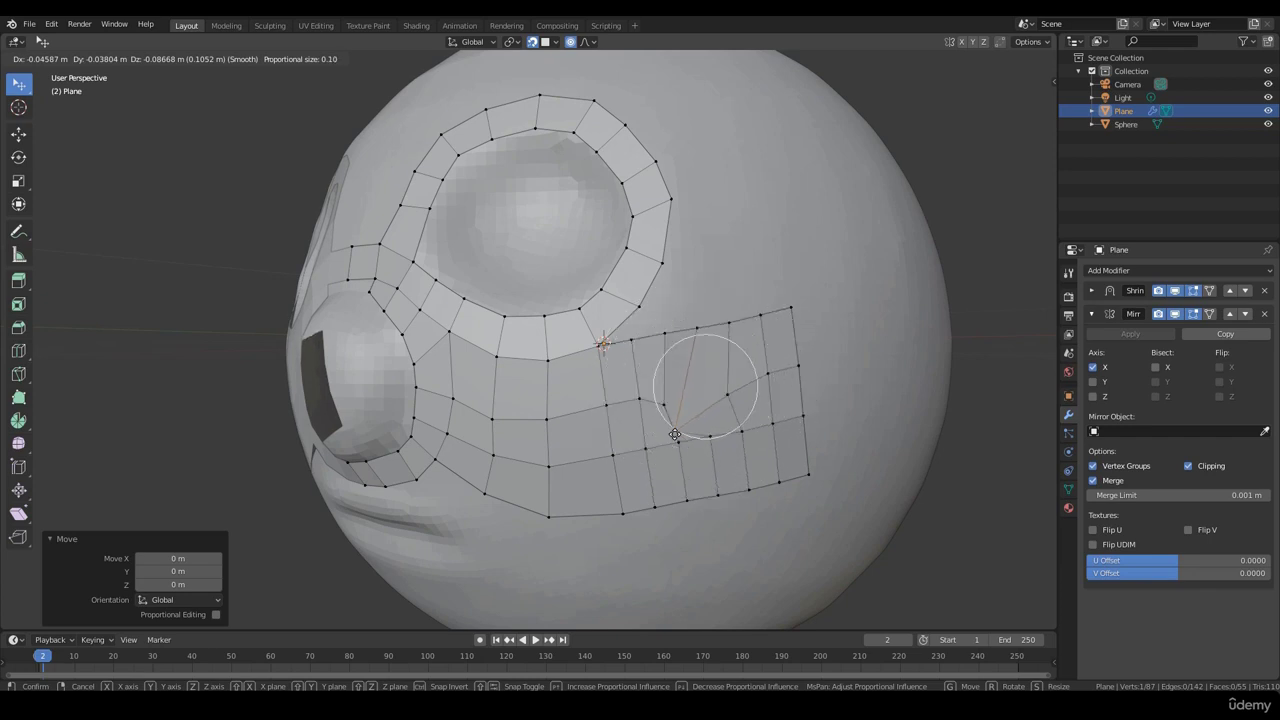
scroll(685, 442, "down", 5)
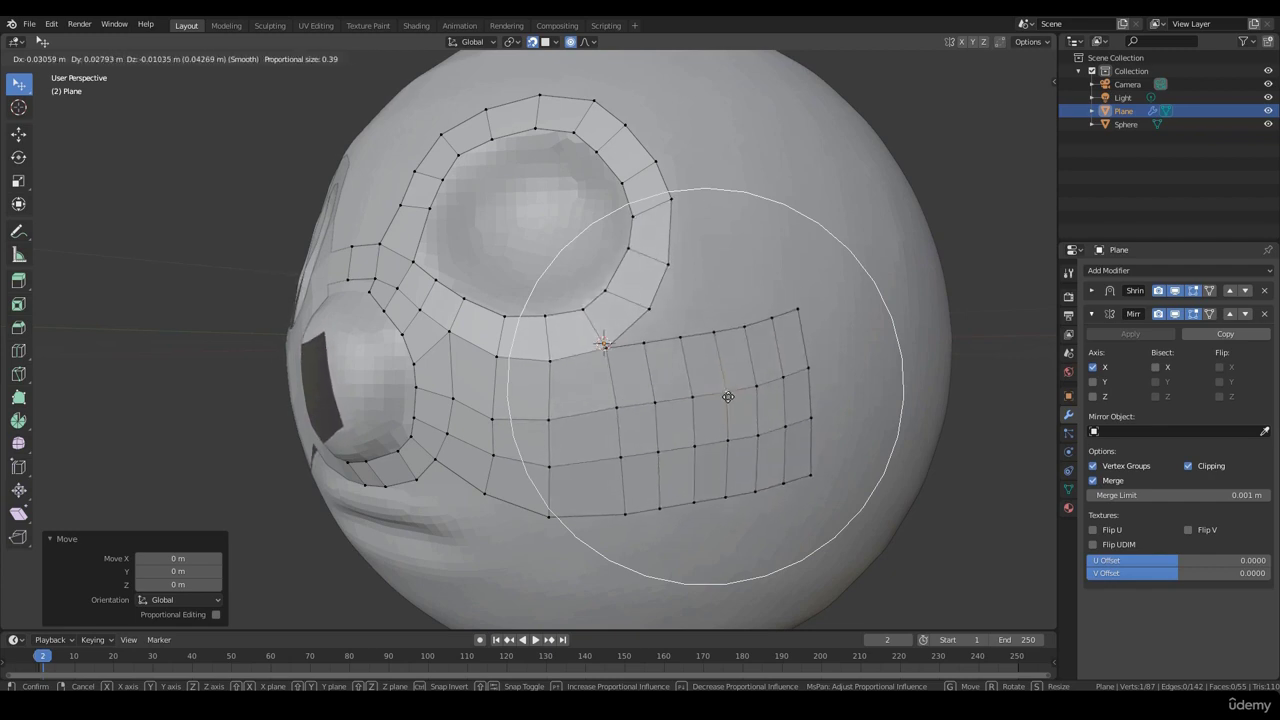
scroll(686, 410, "up", 4)
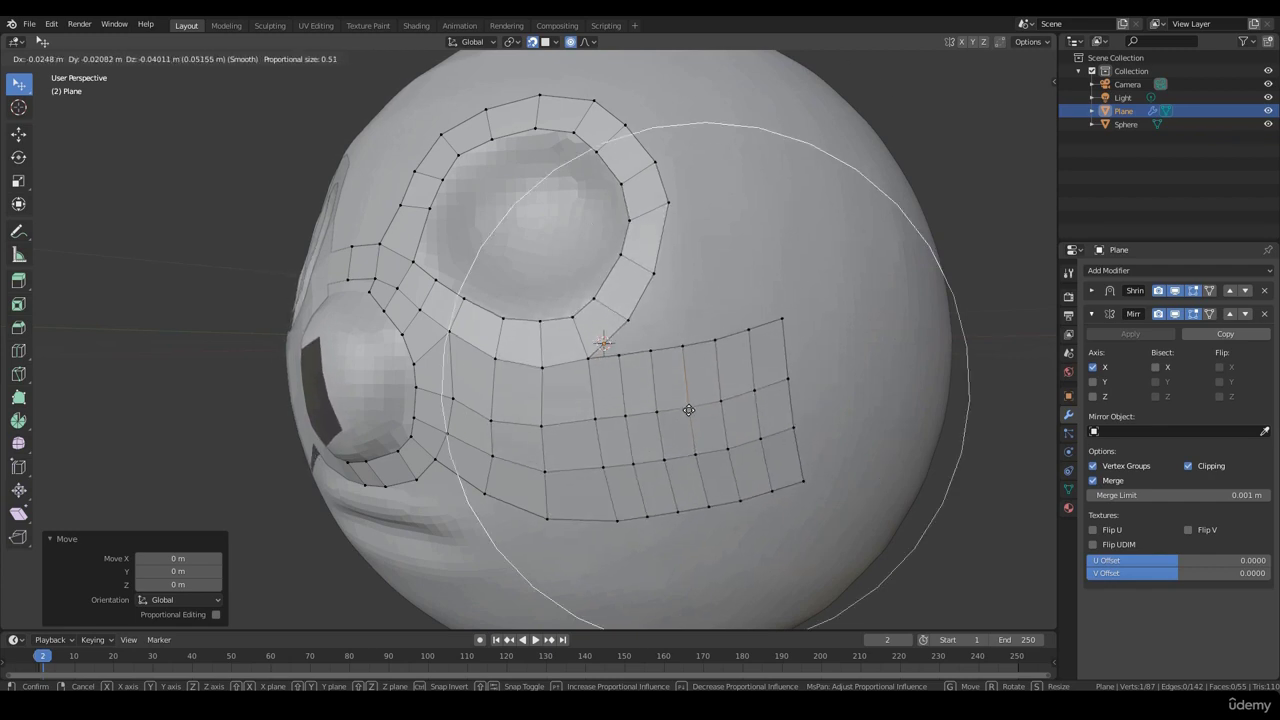
scroll(688, 410, "up", 5)
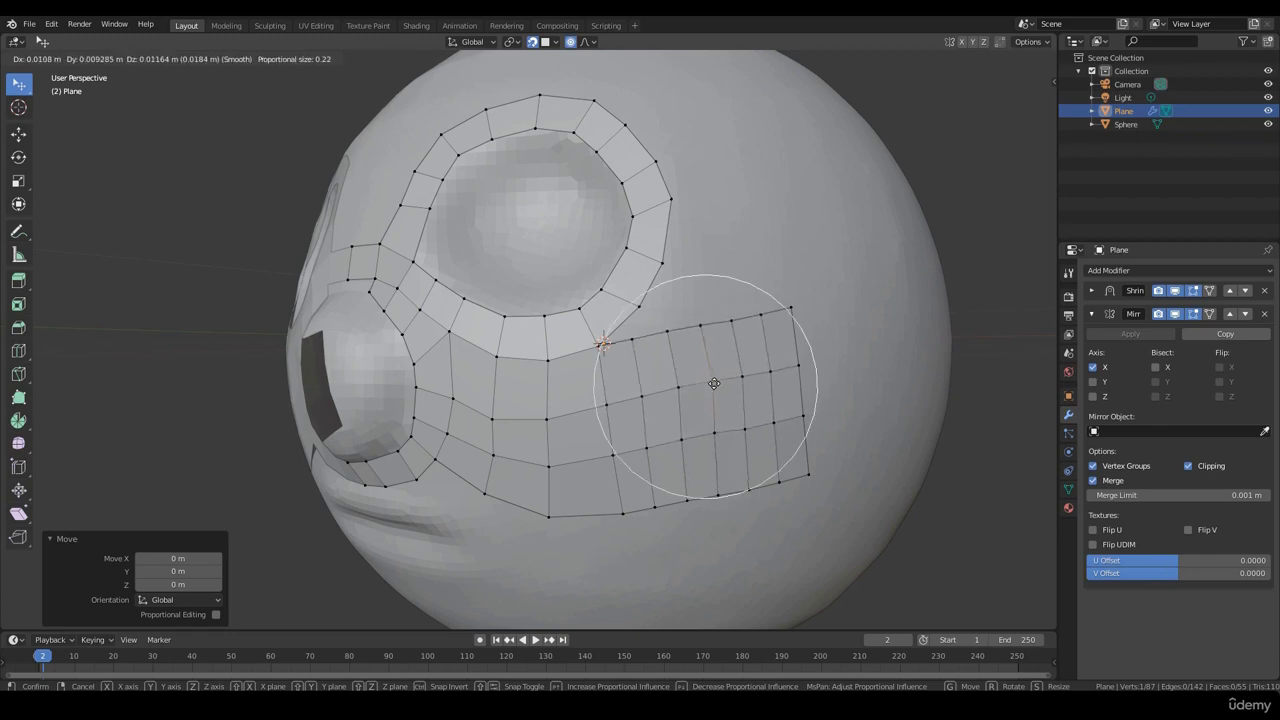
left_click(715, 380)
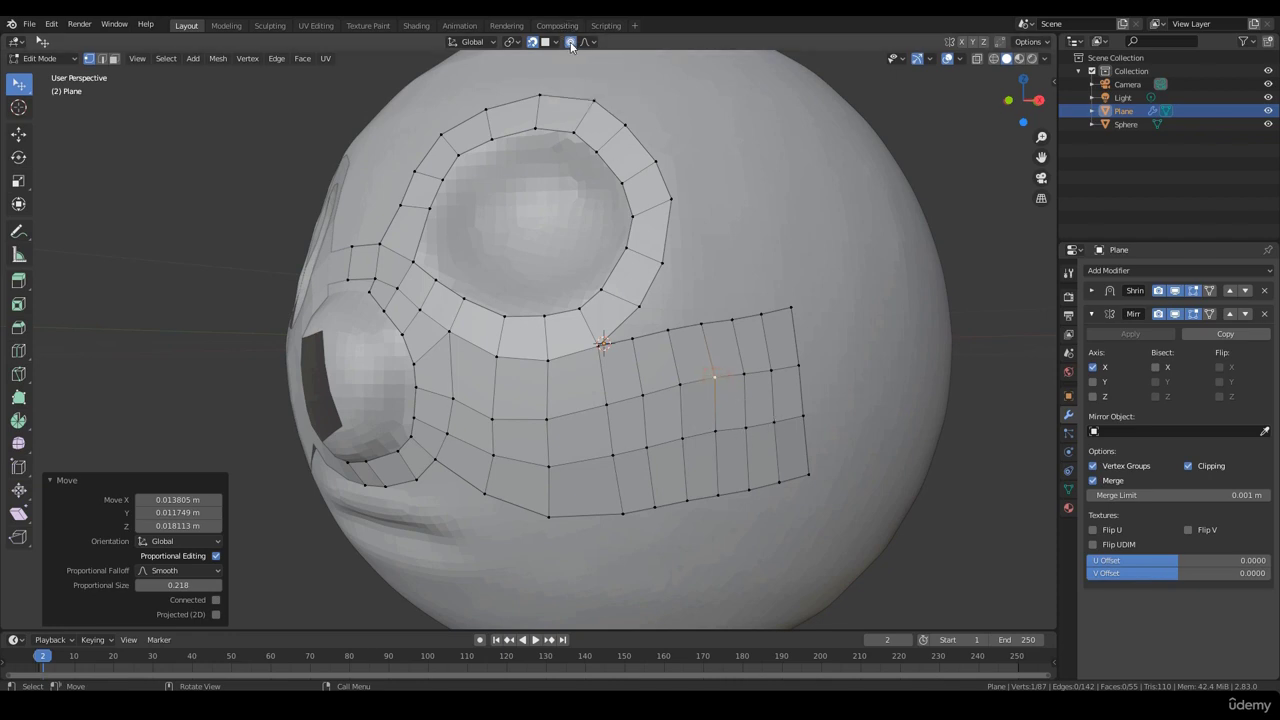
left_click(571, 44)
Switch the retopology mesh to Sculpt Mode, keeping the cheek patch in view.
middle_click_drag(871, 362, 816, 311)
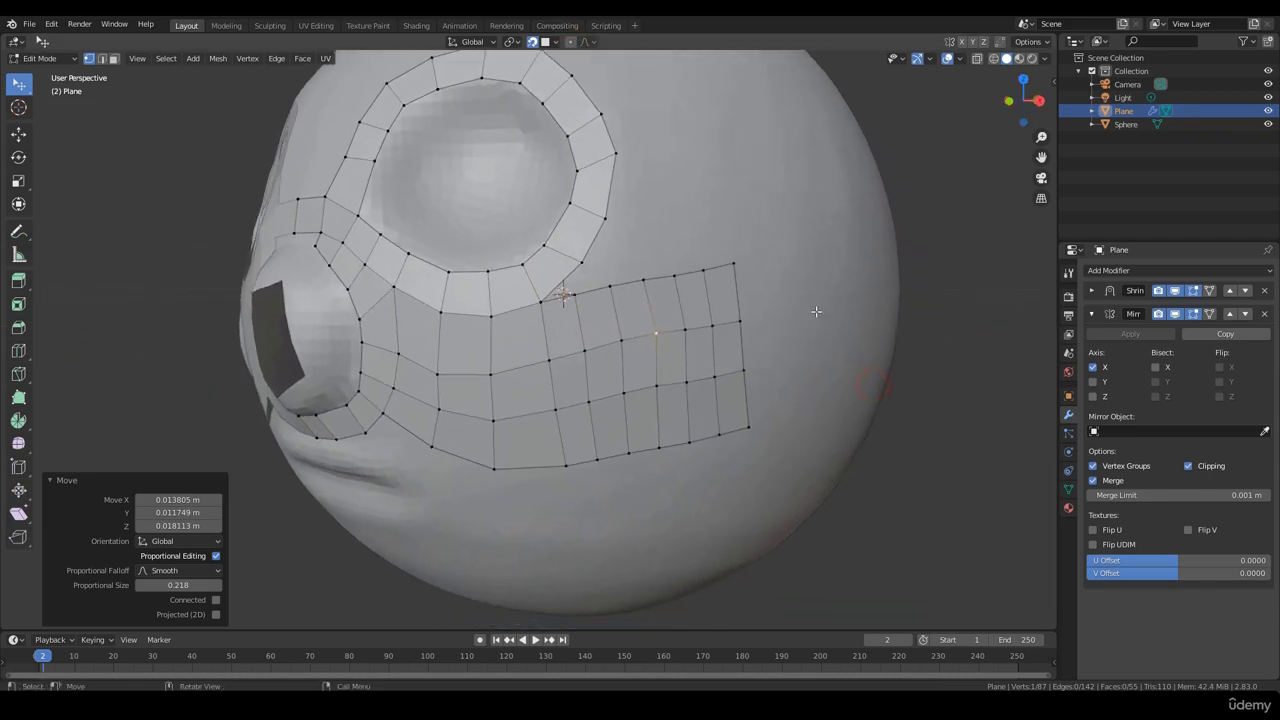
middle_click_drag(661, 454, 643, 409, "ctrl")
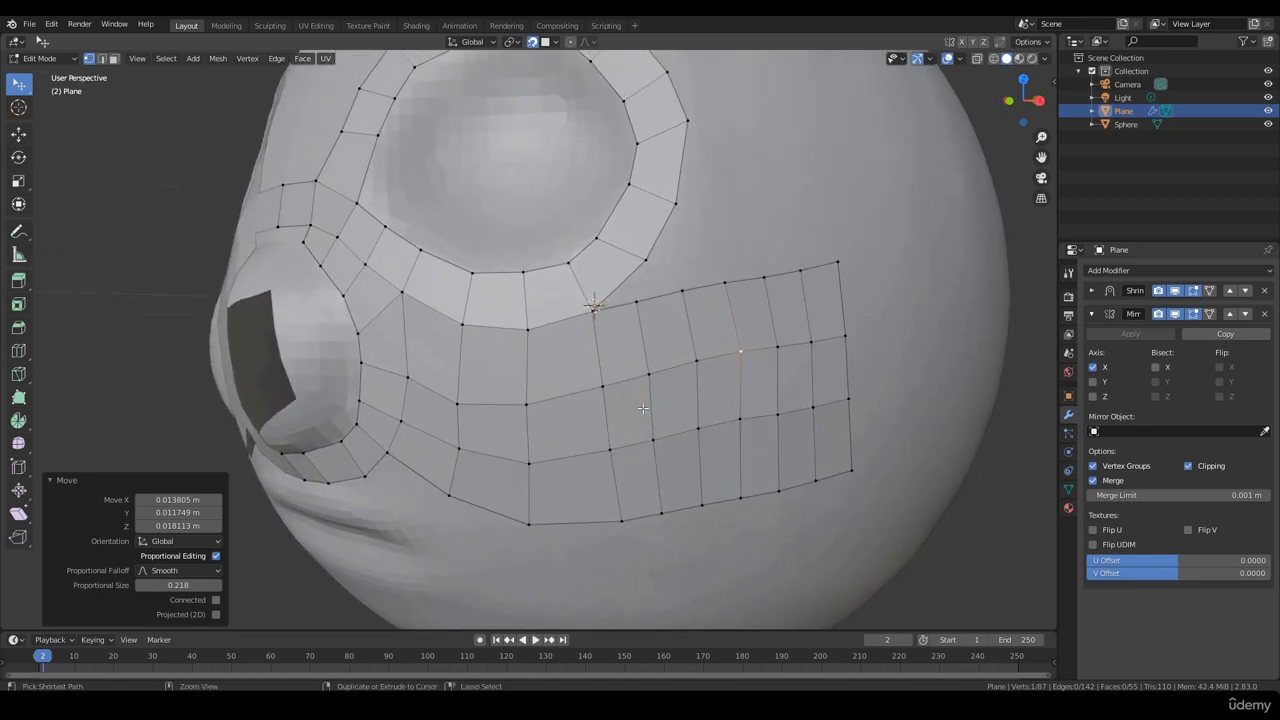
key("ctrl+Tab")
left_click(645, 430)
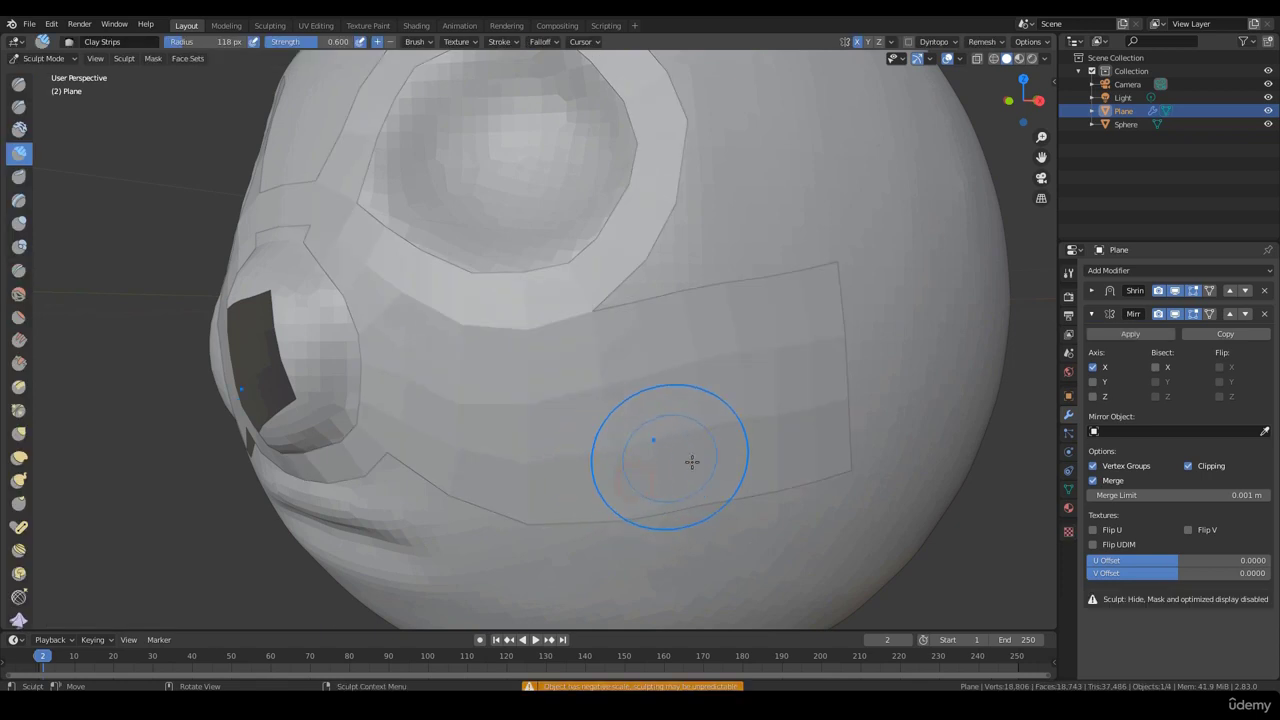
mouse_move(692, 461)
middle_mouse_down()
mouse_move(717, 471)
mouse_move(766, 366)
middle_mouse_up()
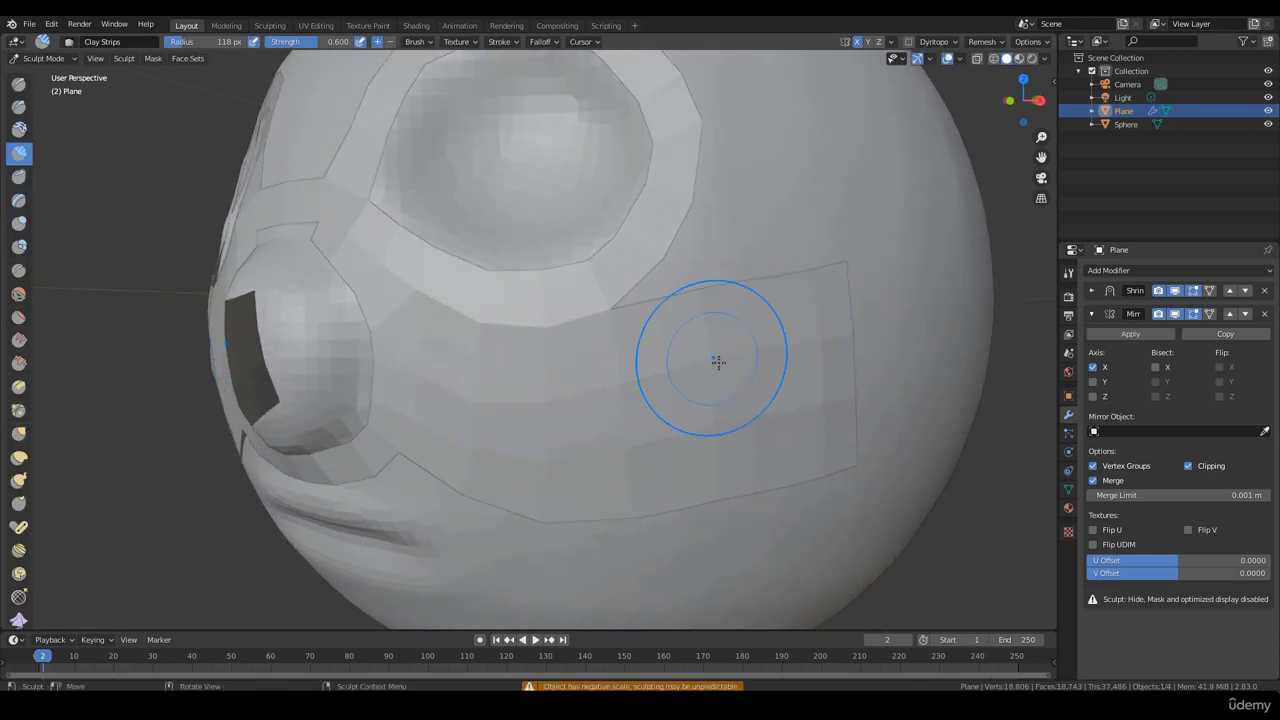
scroll(627, 449, "down", 5)
mouse_move(634, 449)
middle_mouse_down()
mouse_move(671, 433)
mouse_move(640, 433)
mouse_move(666, 391)
mouse_move(651, 374)
middle_mouse_up()
Choose the Smooth brush with a radius of 59 px and smooth the cheek patch beside the nose.
left_click(16, 295)
scroll(655, 382, "up", 2)
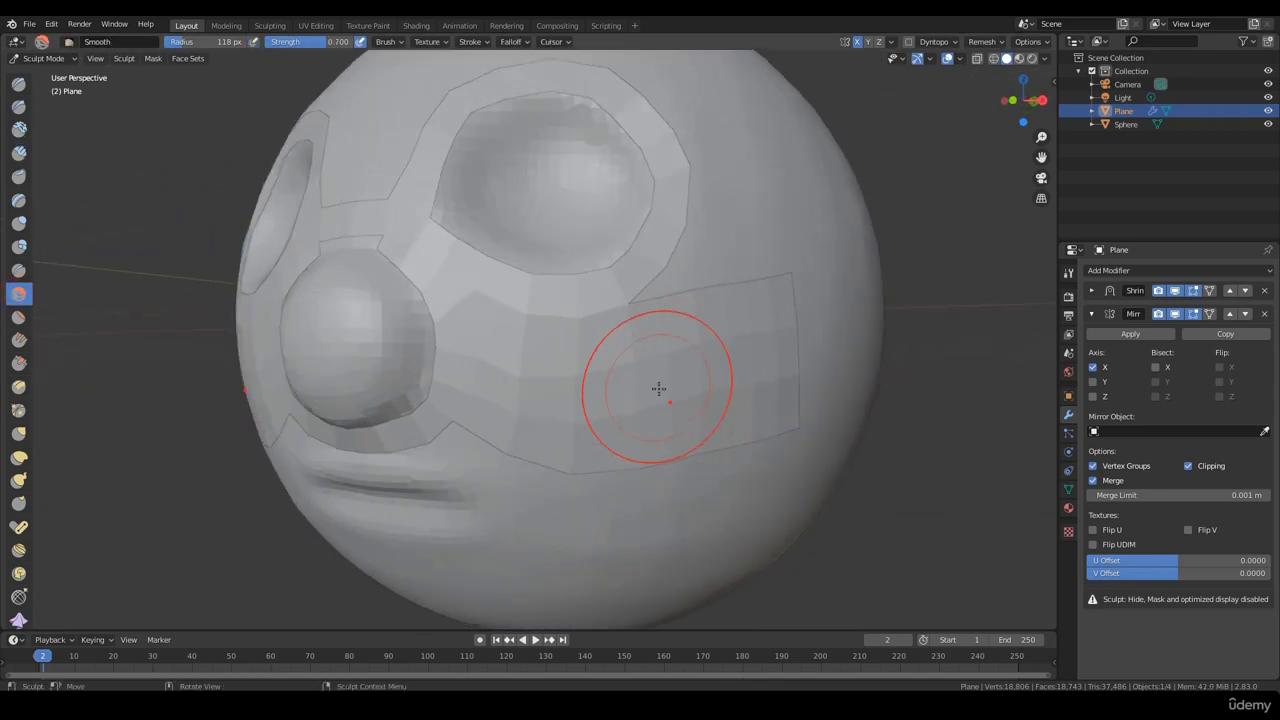
scroll(673, 365, "up", 1)
key("f")
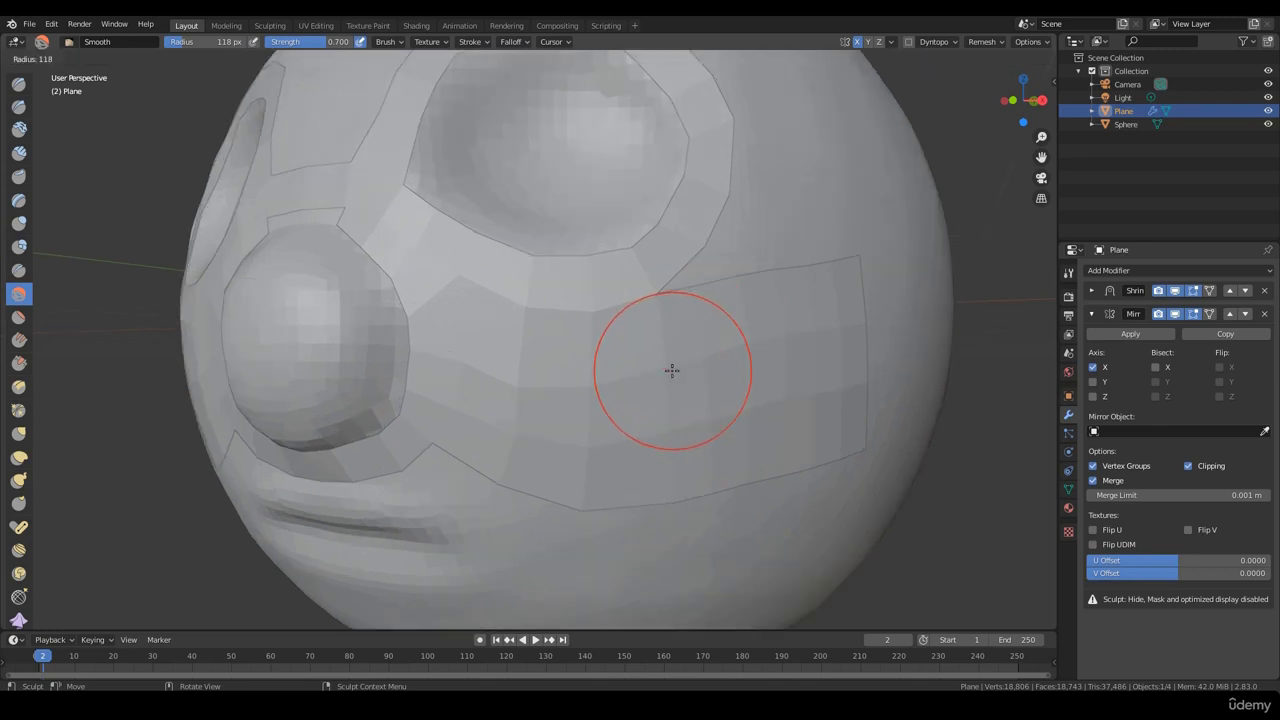
left_click(633, 378)
middle_click_drag(633, 378, 776, 348)
left_click_drag(581, 392, 567, 399)
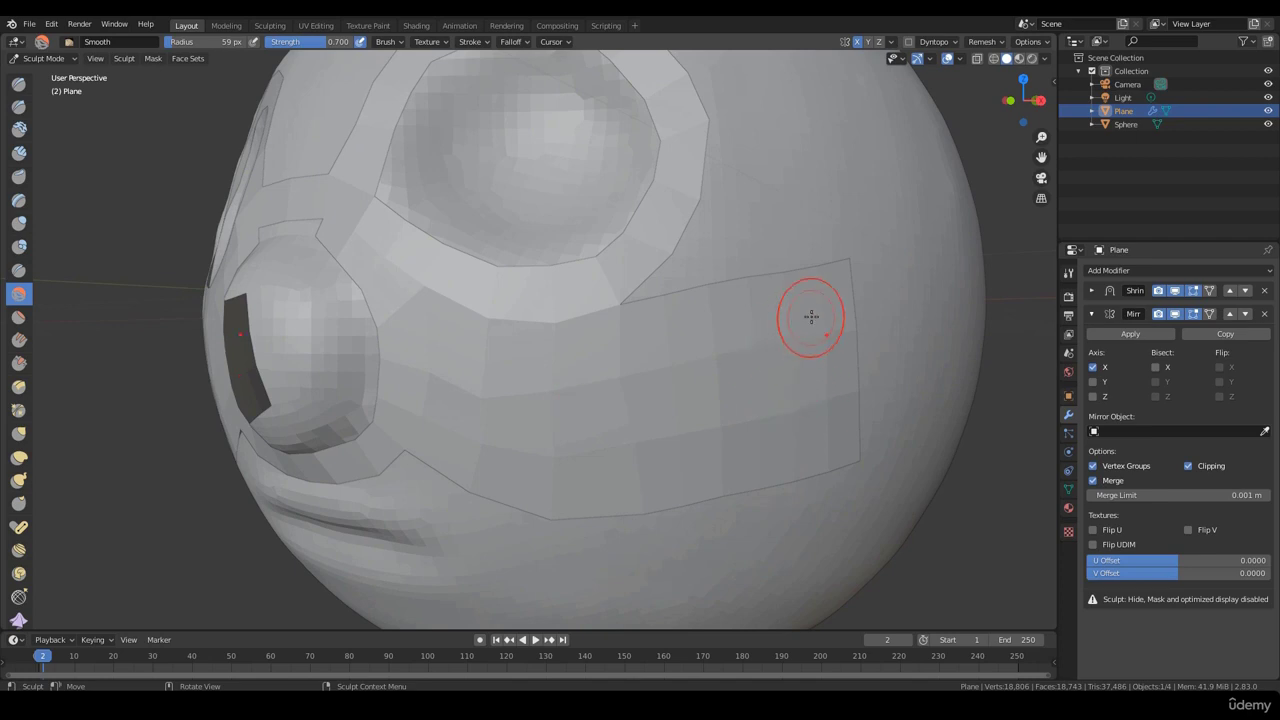
mouse_move(694, 416)
middle_mouse_down()
mouse_move(677, 414)
mouse_move(691, 411)
middle_mouse_up()
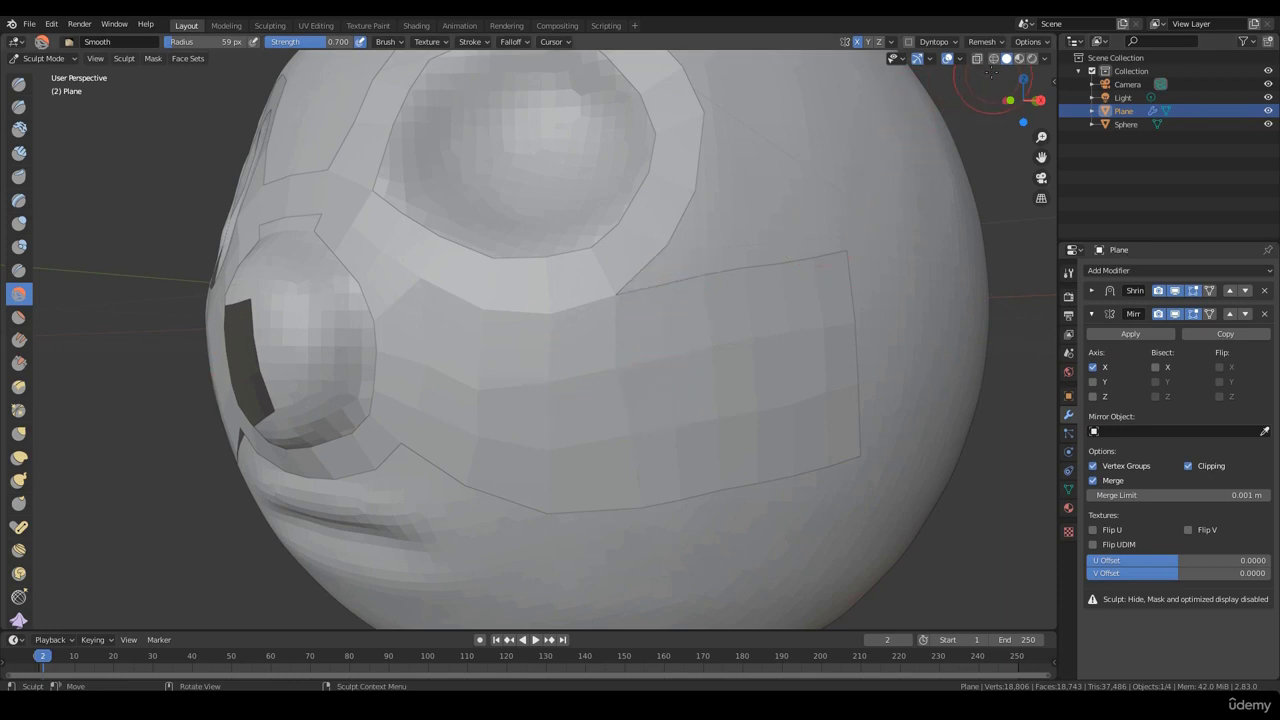
Show the wireframe overlay and smooth the interior rows of the cheek grid from the nose side to the outer end.
left_click(959, 59)
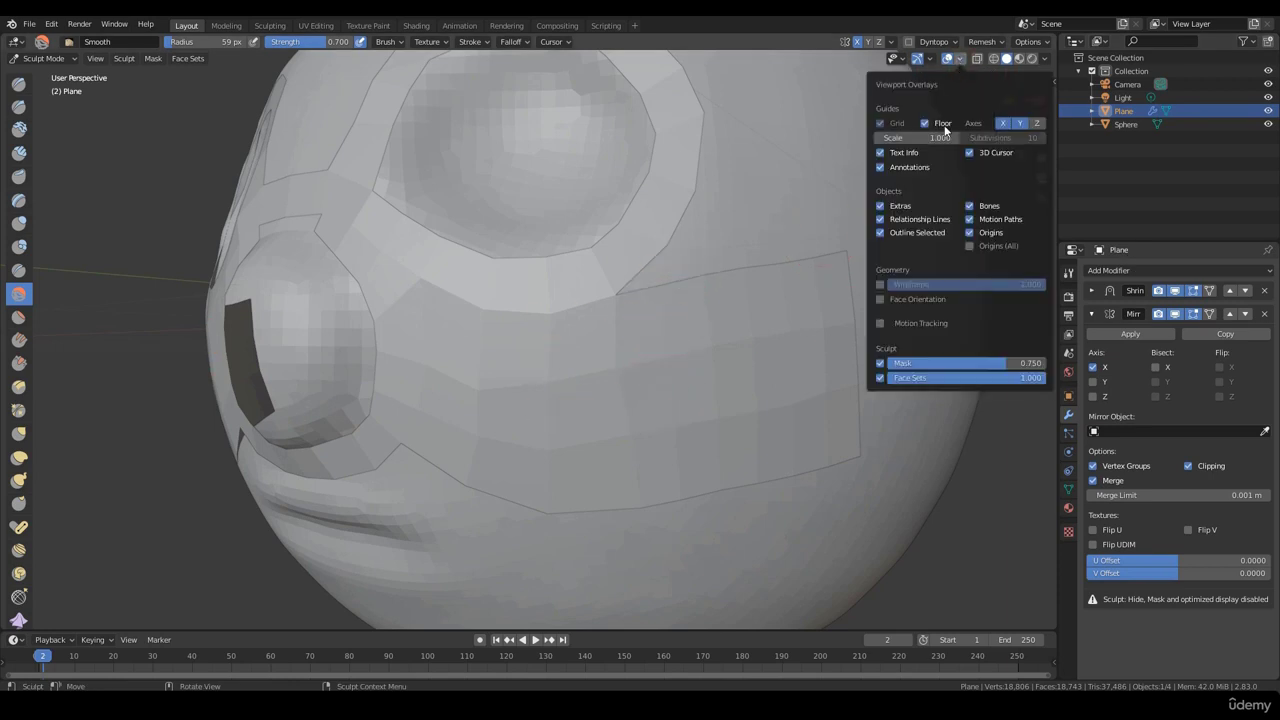
left_click(881, 284)
mouse_move(586, 397)
left_mouse_down()
mouse_move(760, 374)
mouse_move(686, 383)
mouse_move(700, 411)
mouse_move(602, 492)
left_mouse_up()
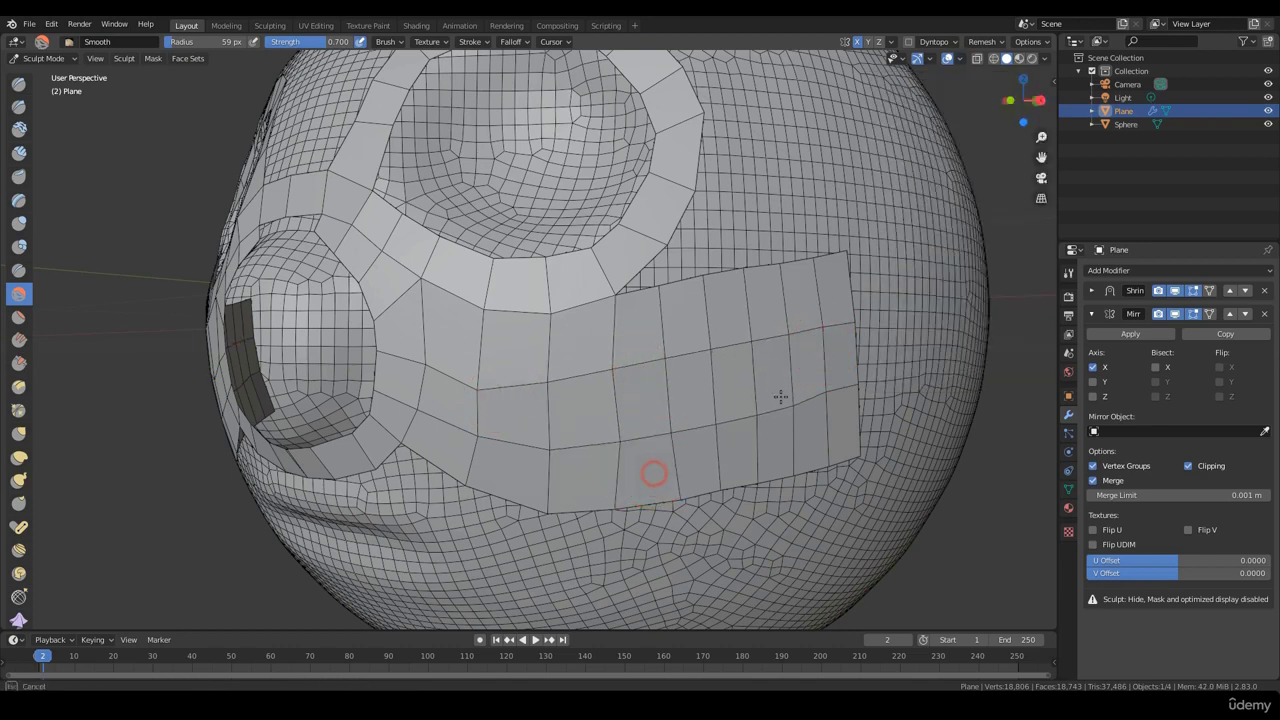
left_click_drag(781, 397, 826, 366)
left_click_drag(474, 389, 548, 440)
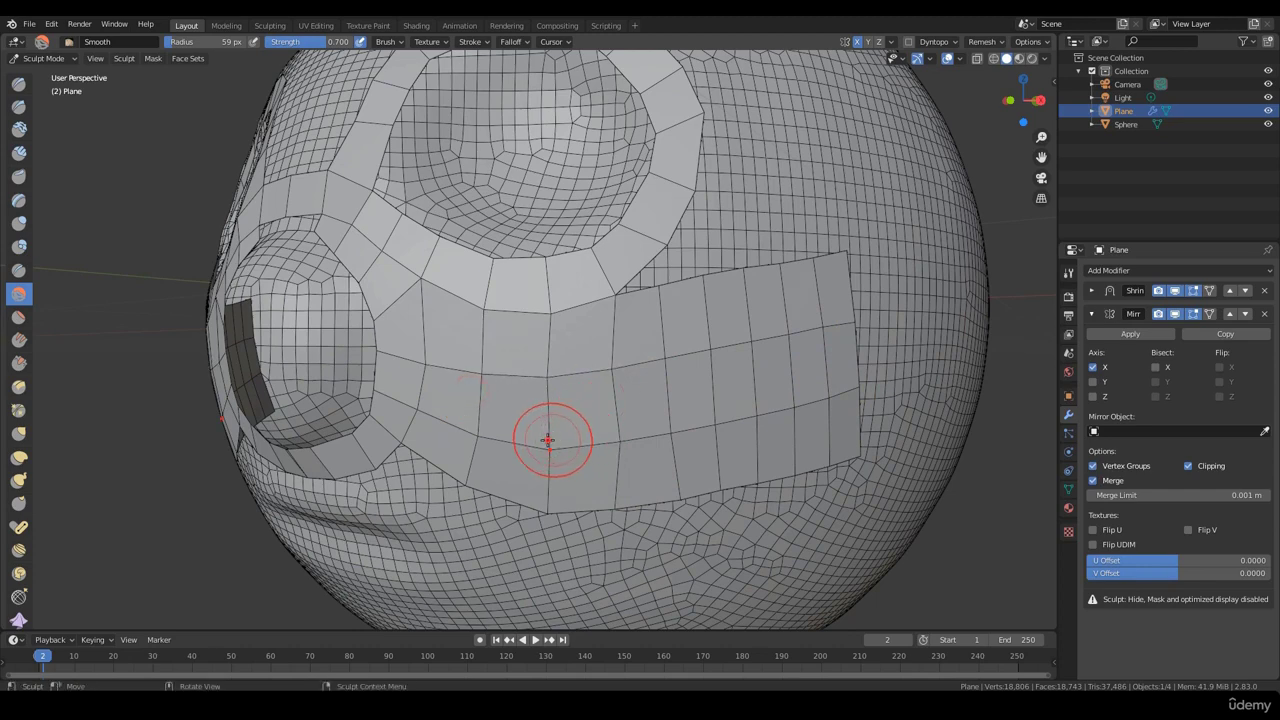
Choose the Grab brush with a radius of 138 px and pull the lower part of the cheek grid into shape.
left_click(18, 433)
key("f")
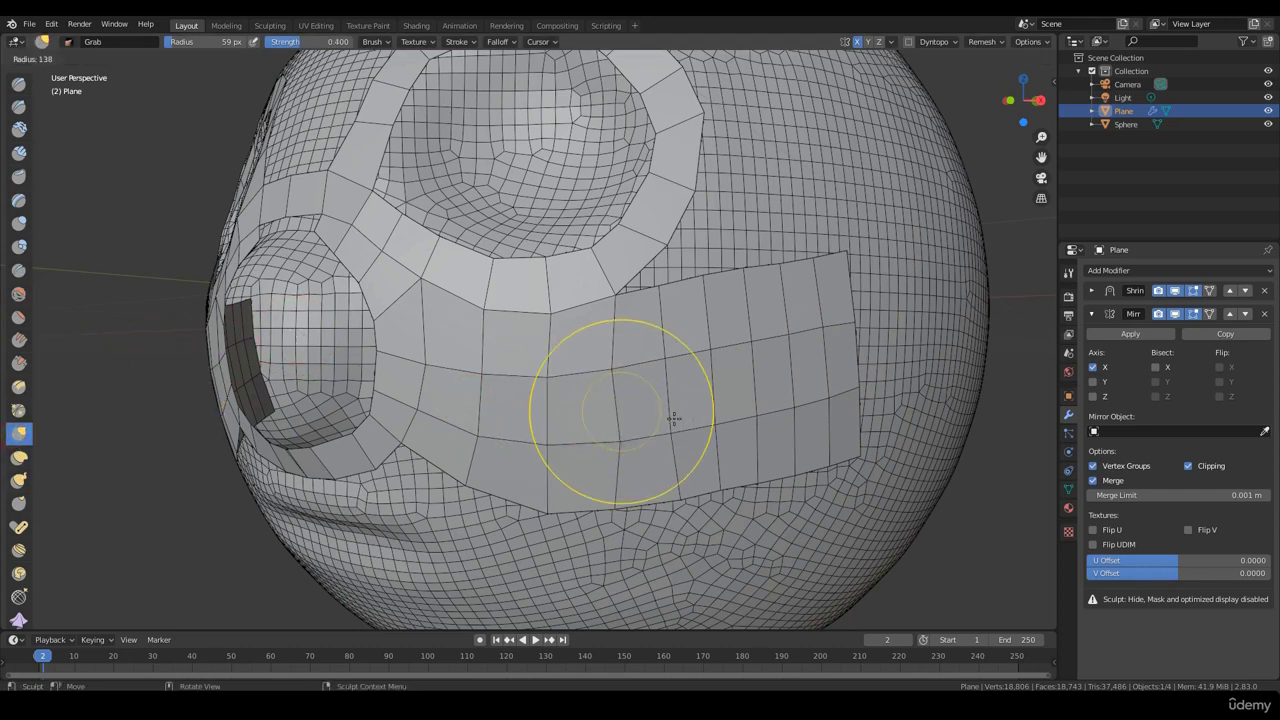
left_click(674, 418)
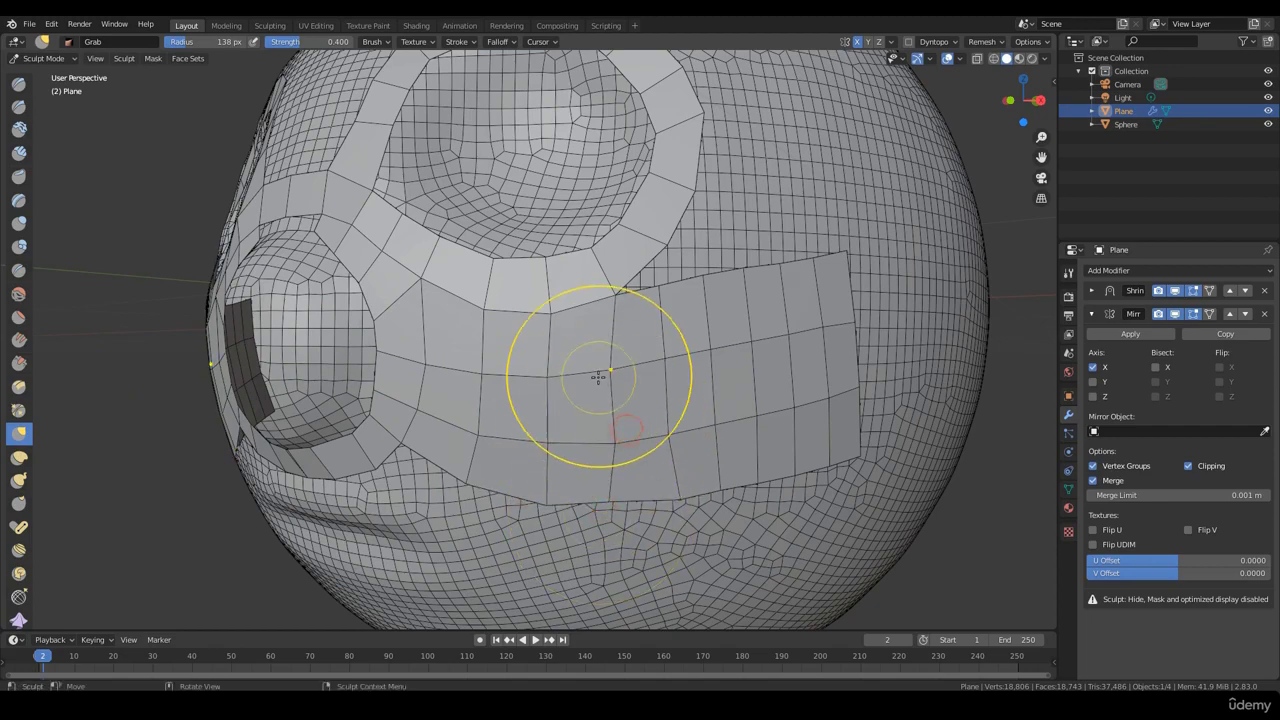
middle_click_drag(666, 366, 680, 400)
middle_click_drag(531, 380, 689, 386)
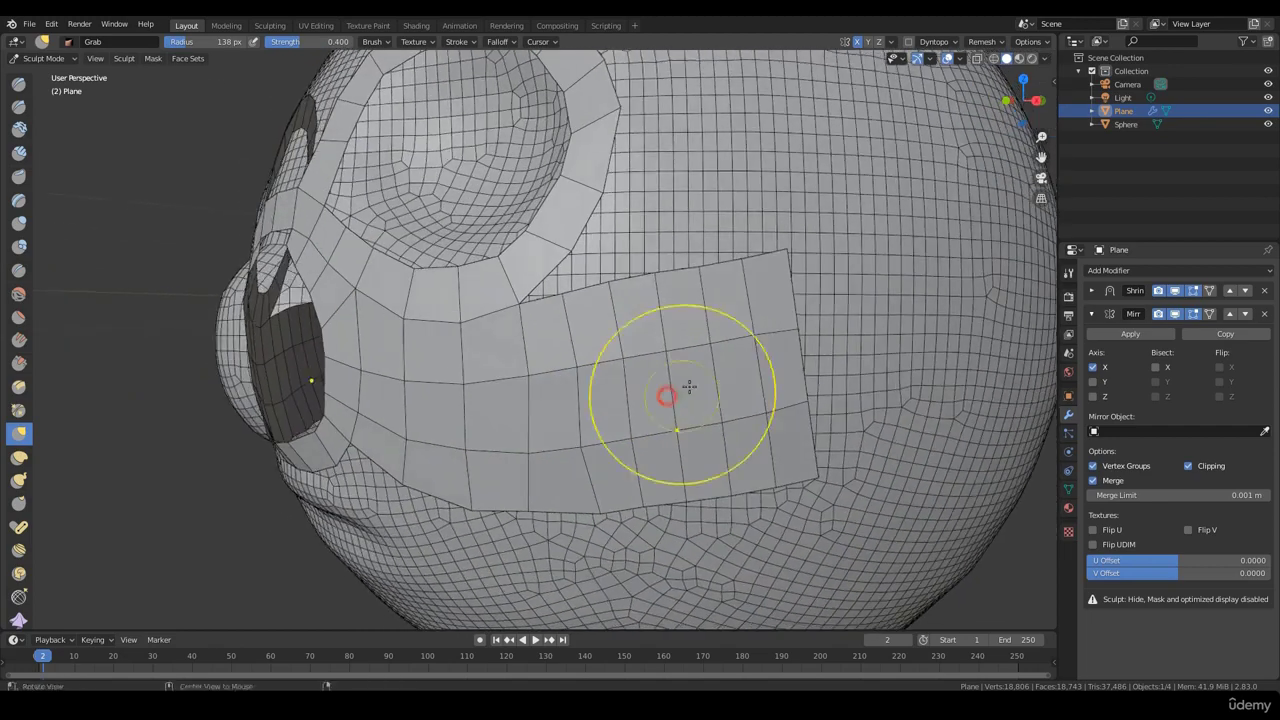
middle_click_drag(777, 357, 680, 408)
mouse_move(720, 474)
middle_mouse_down()
mouse_move(719, 405)
mouse_move(446, 376)
middle_mouse_up()
middle_click_drag(657, 362, 600, 414)
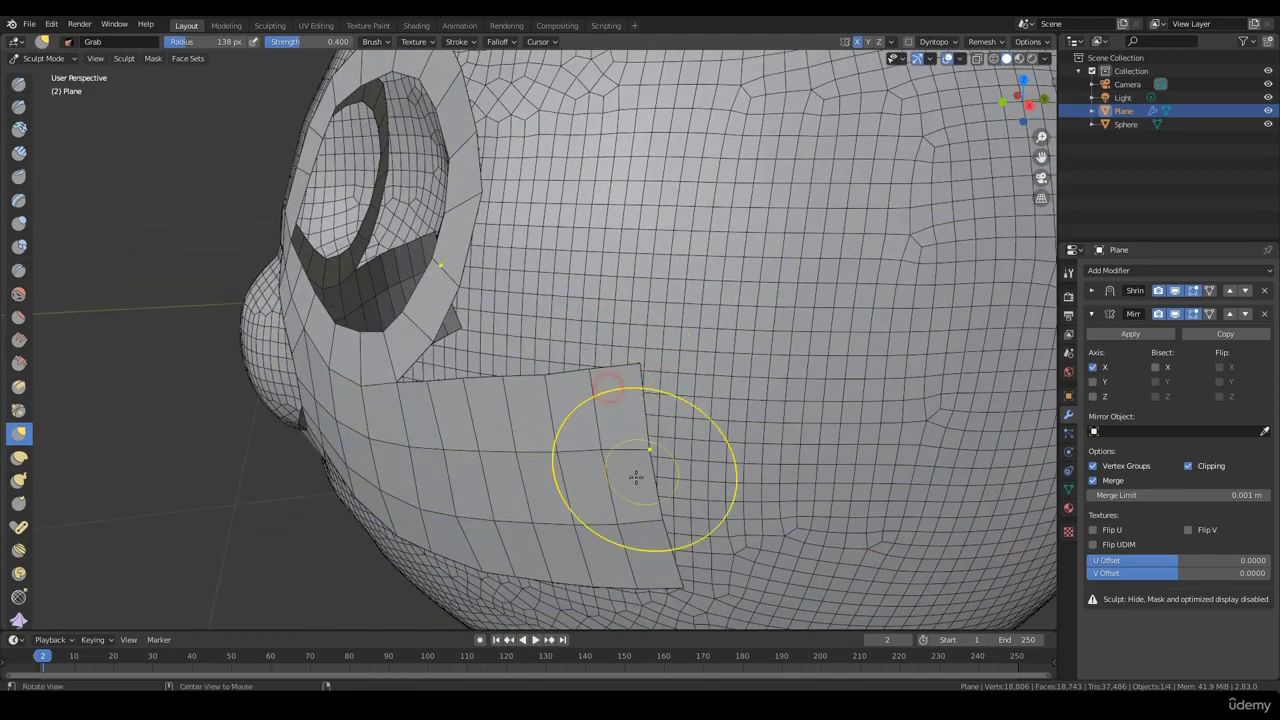
mouse_move(643, 457)
middle_mouse_down()
mouse_move(731, 491)
mouse_move(671, 423)
mouse_move(700, 400)
middle_mouse_up()
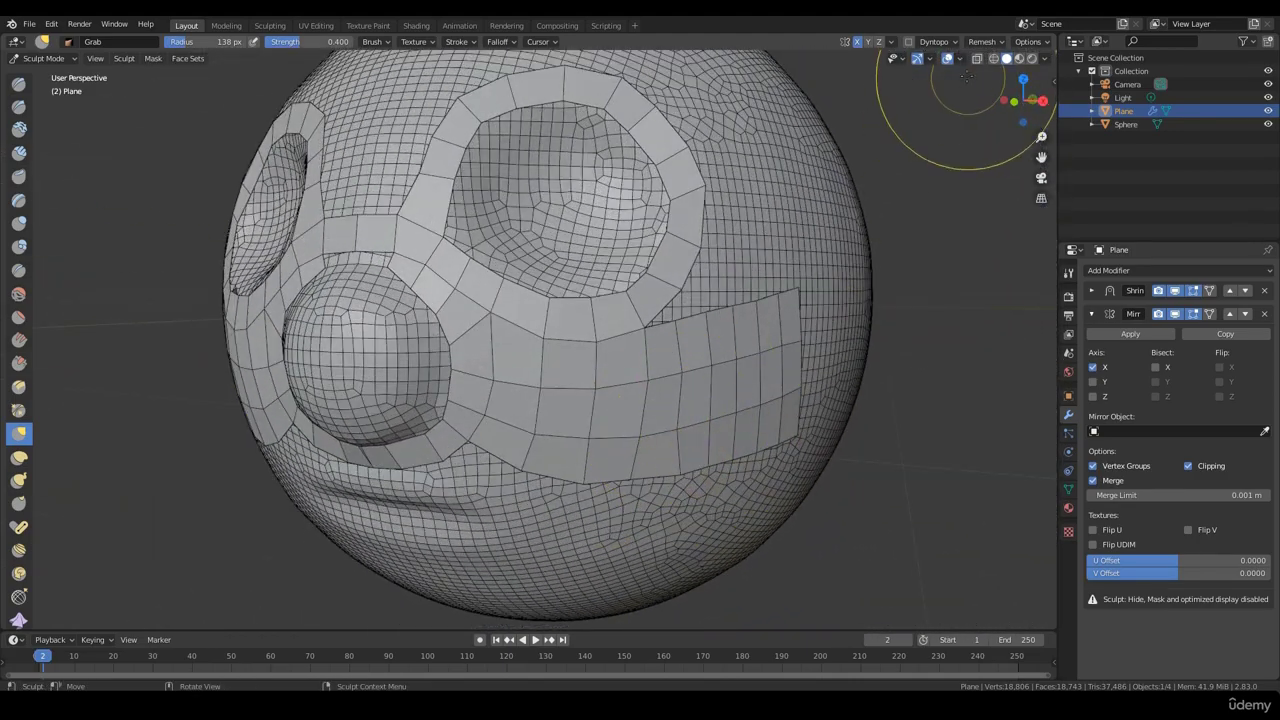
Hide the wireframe overlay and switch the mesh to Object Mode to inspect the smoothed cheek patch.
left_click(959, 60)
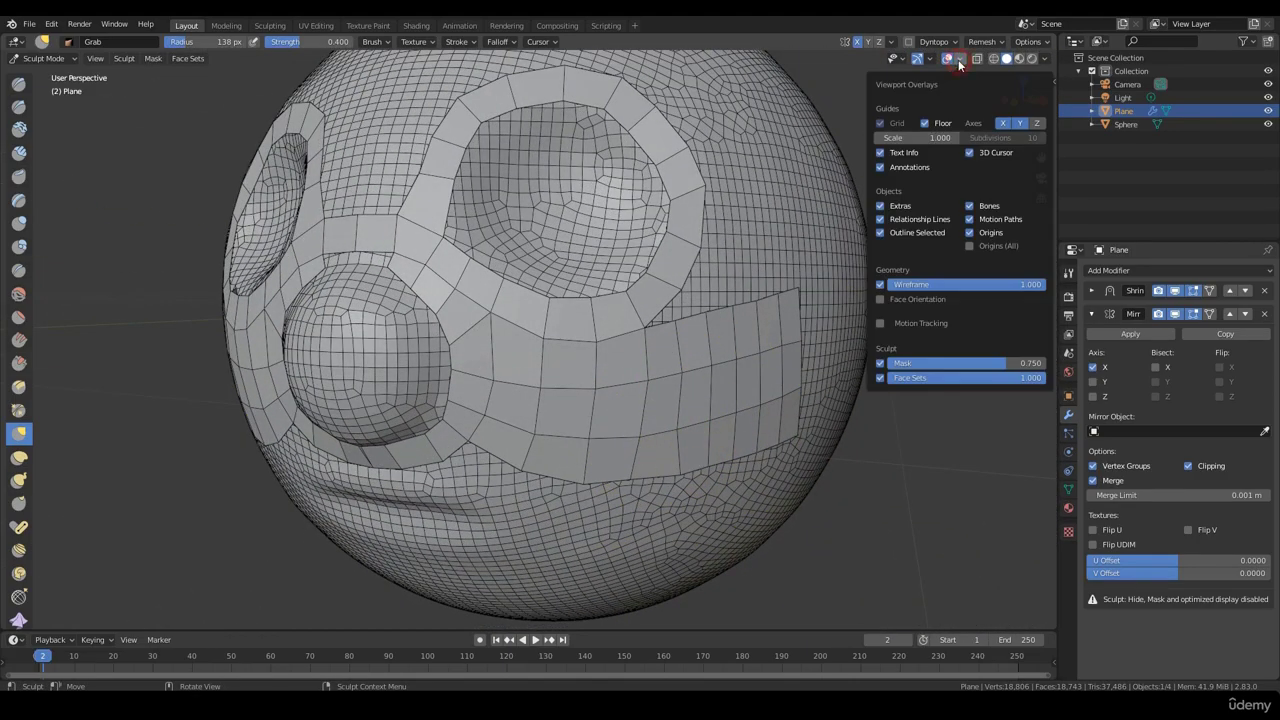
left_click(881, 285)
key("ctrl+Tab")
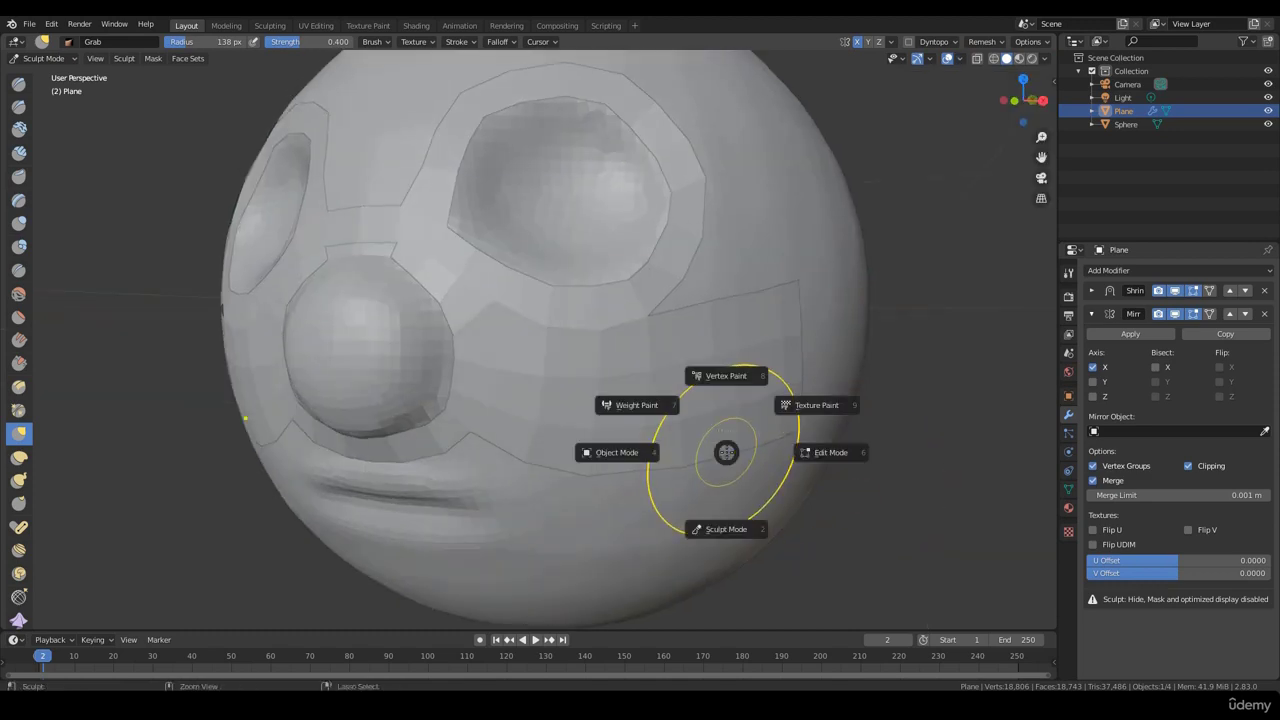
left_click(626, 460)
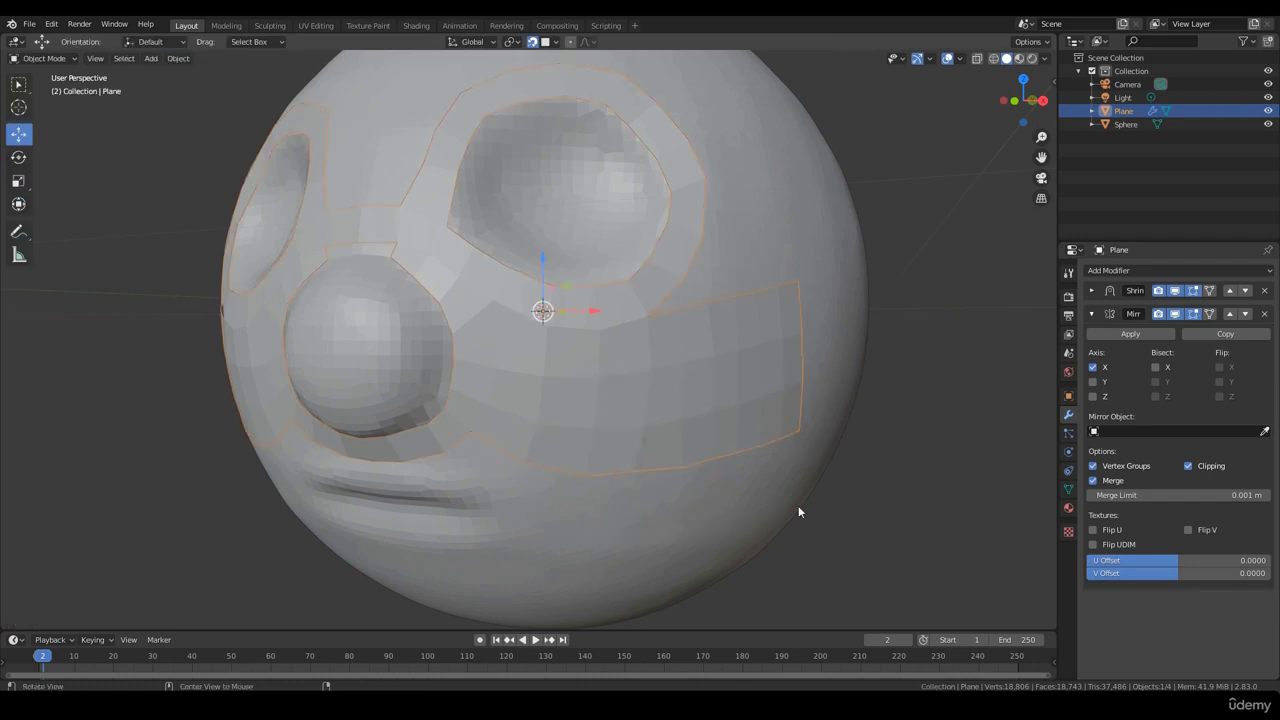
scroll(790, 508, "up", 6)
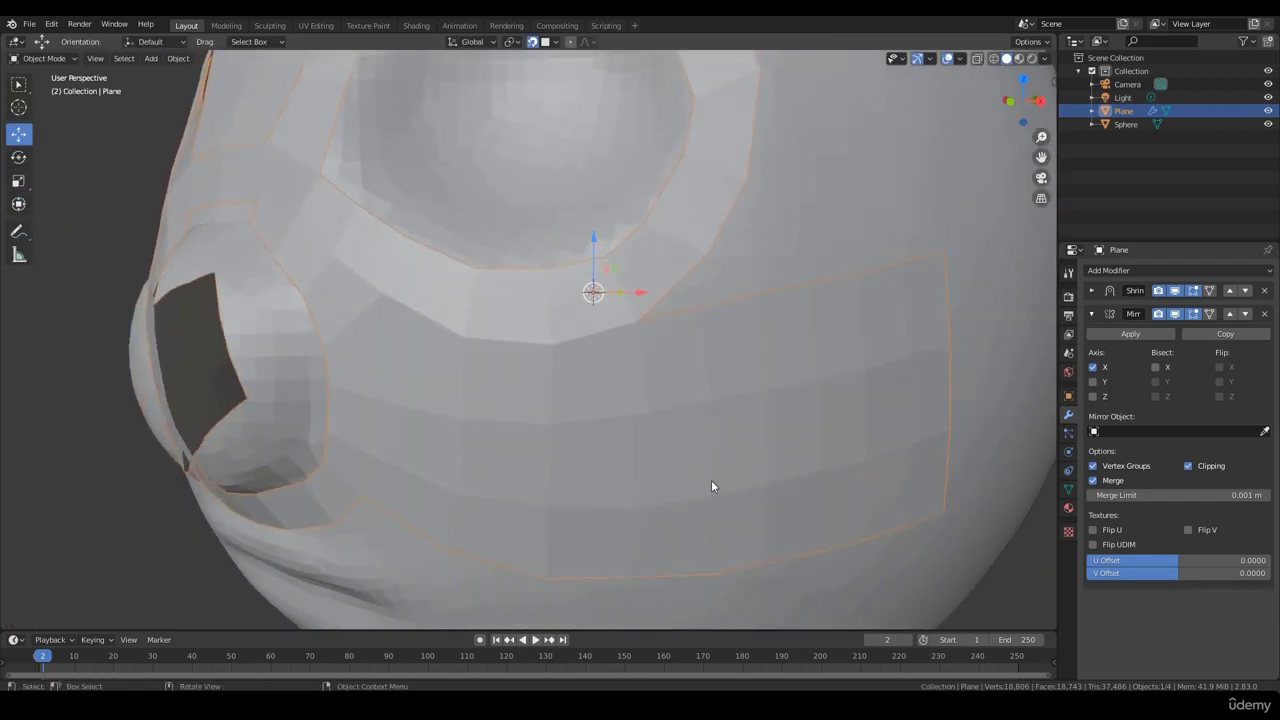
scroll(711, 486, "down", 5)
mouse_move(672, 448)
middle_mouse_down()
mouse_move(685, 449)
mouse_move(686, 494)
mouse_move(634, 484)
mouse_move(642, 451)
mouse_move(591, 474)
mouse_move(643, 474)
mouse_move(591, 466)
mouse_move(629, 472)
mouse_move(614, 402)
mouse_move(614, 430)
mouse_move(608, 408)
mouse_move(537, 373)
middle_mouse_up()
left_click(537, 373)
left_click(551, 383)
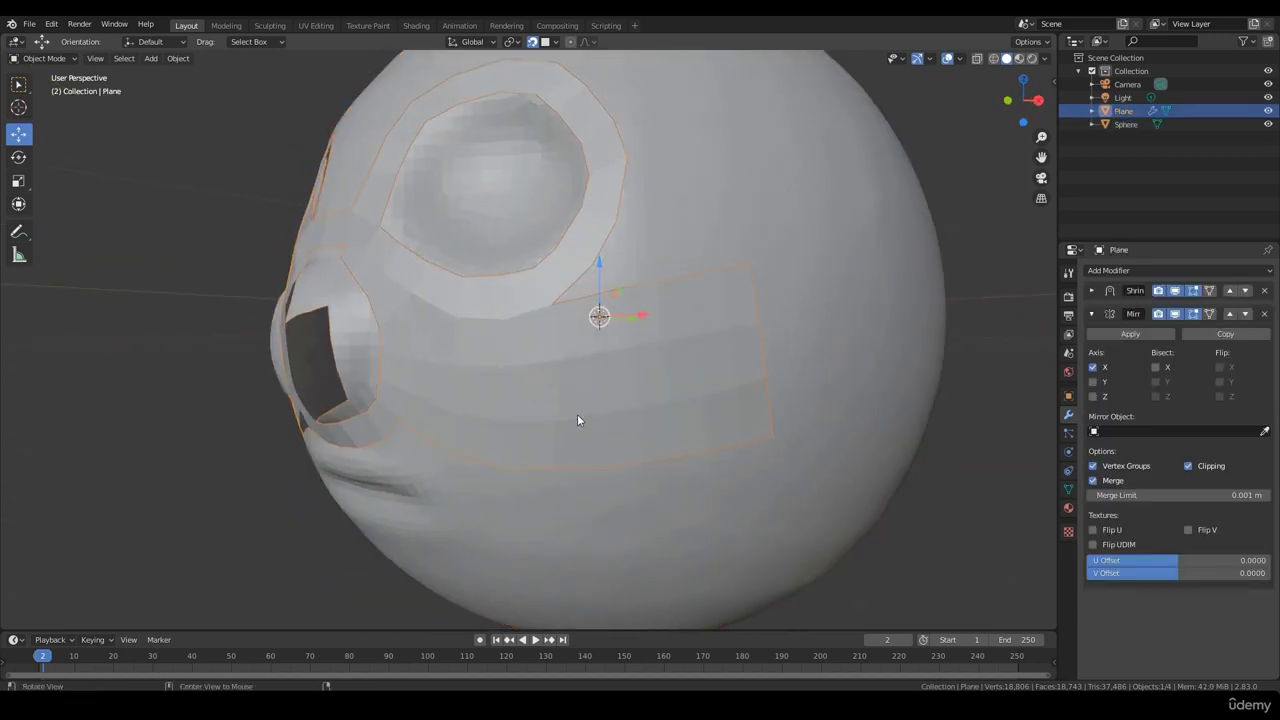
middle_click_drag(577, 414, 589, 418)
Step the timeline back to frame 1 and put the retopology mesh into Edit Mode.
key("Left")
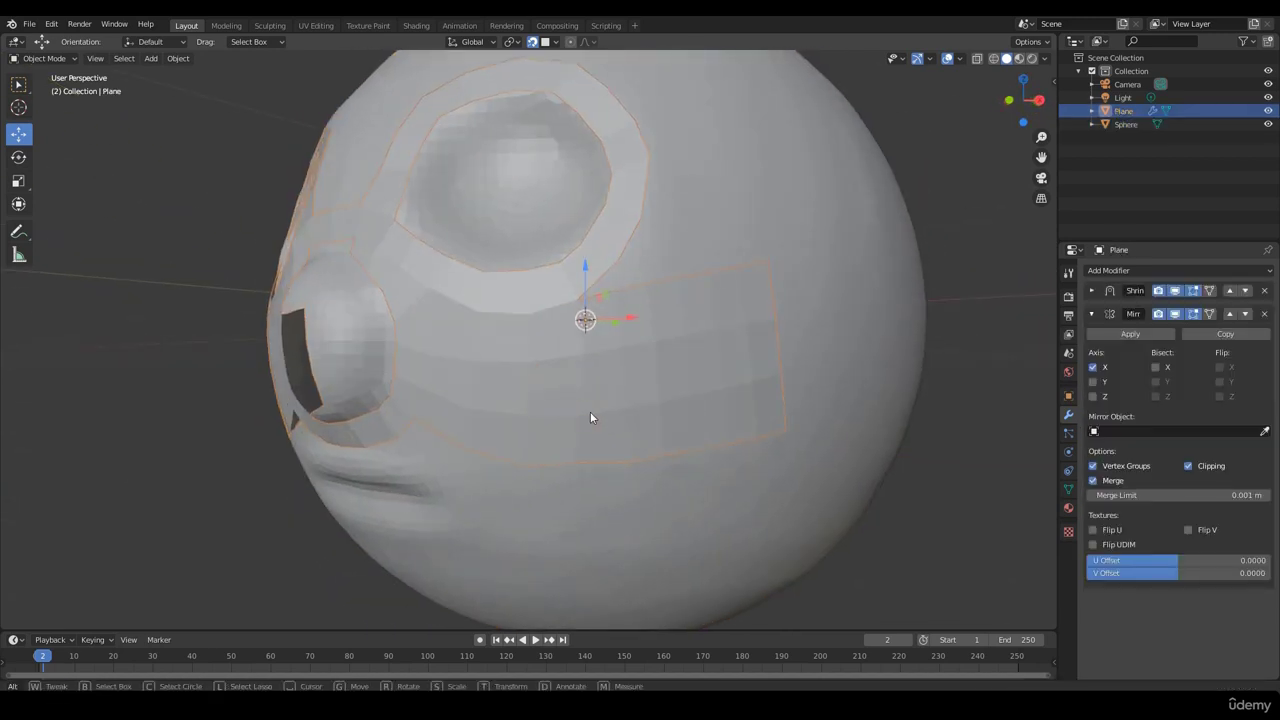
middle_click_drag(590, 418, 736, 269)
key("Tab")
Move the four vertices on the cheek patch's outer vertical edge slightly toward the back of the head.
left_click_drag(717, 259, 724, 262)
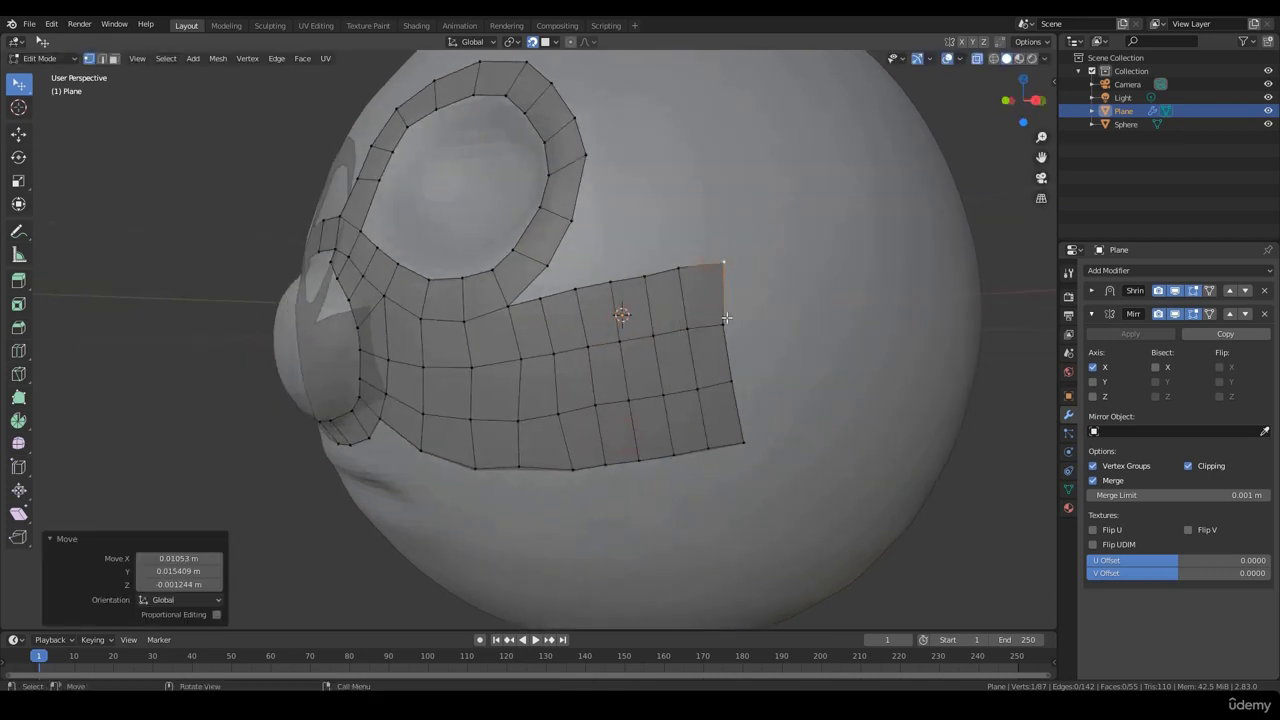
left_click_drag(723, 322, 731, 321)
left_click_drag(731, 378, 739, 378)
left_click_drag(748, 437, 751, 433)
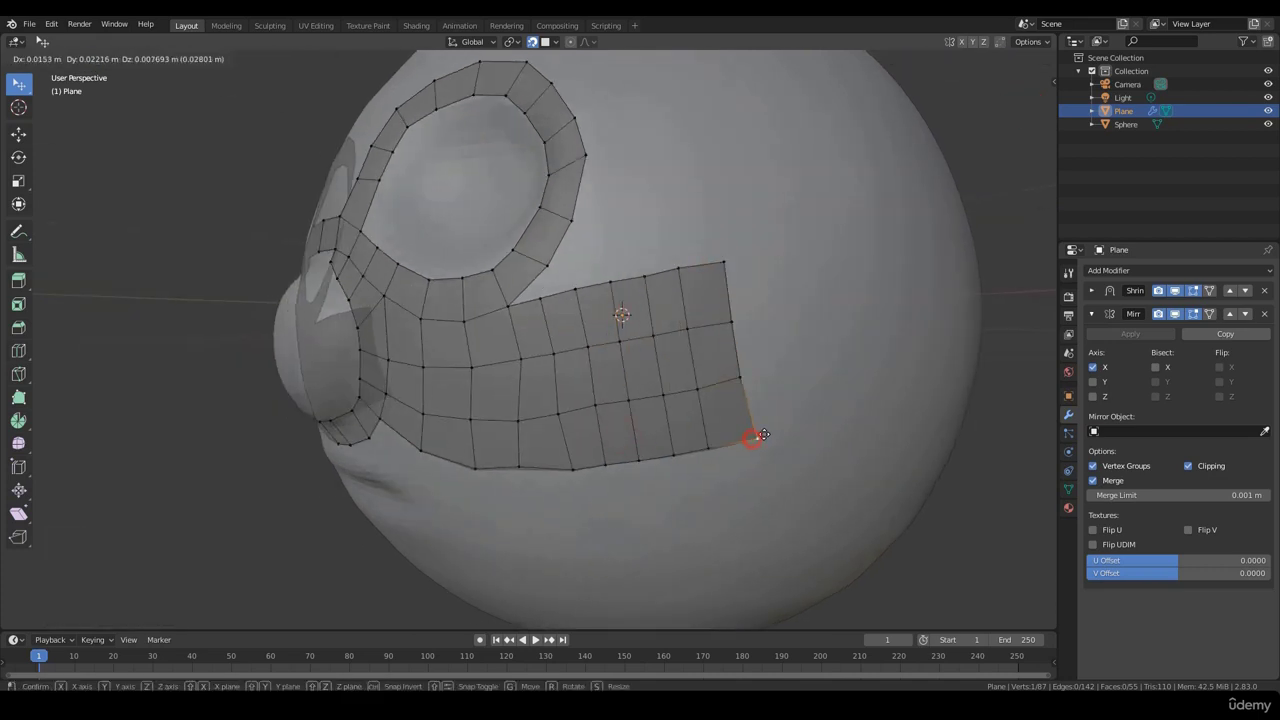
Move the two interior vertices of the cheek grid's second-to-last column toward the back of the head.
middle_click_drag(751, 430, 596, 340)
left_click(604, 319)
key("g")
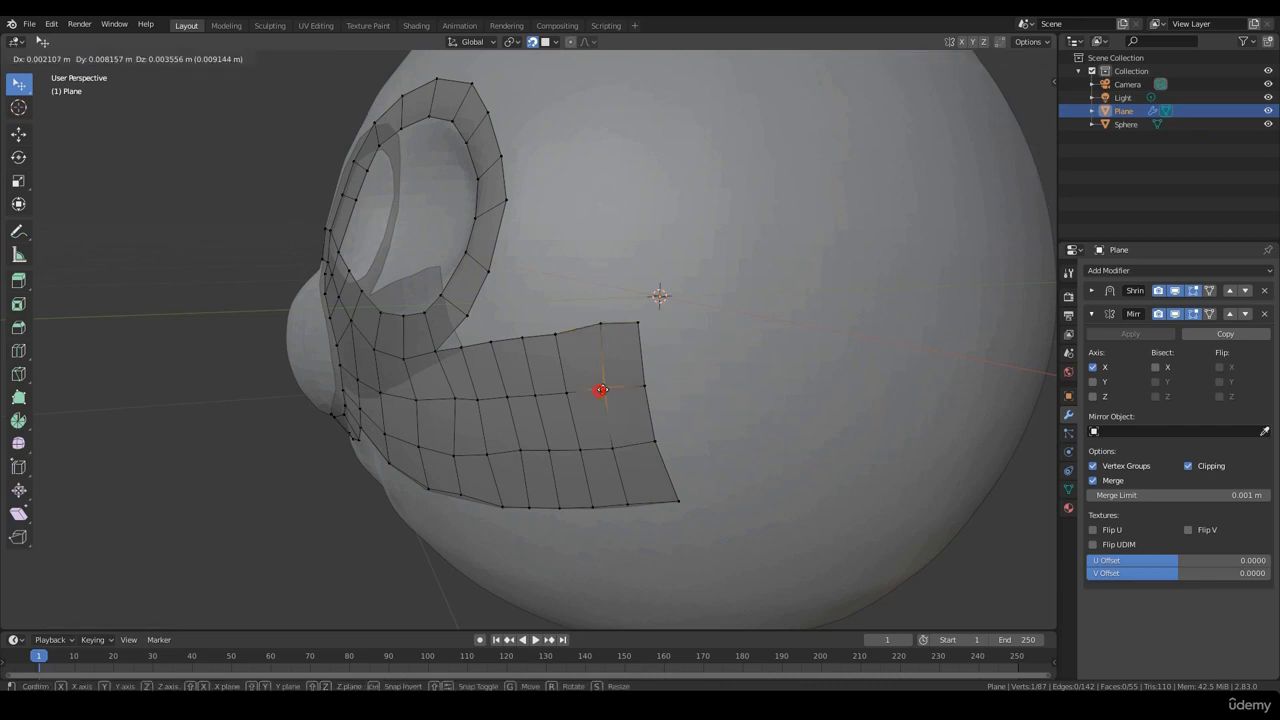
left_click(600, 391)
middle_click_drag(600, 391, 580, 421)
key("g")
left_click(584, 422)
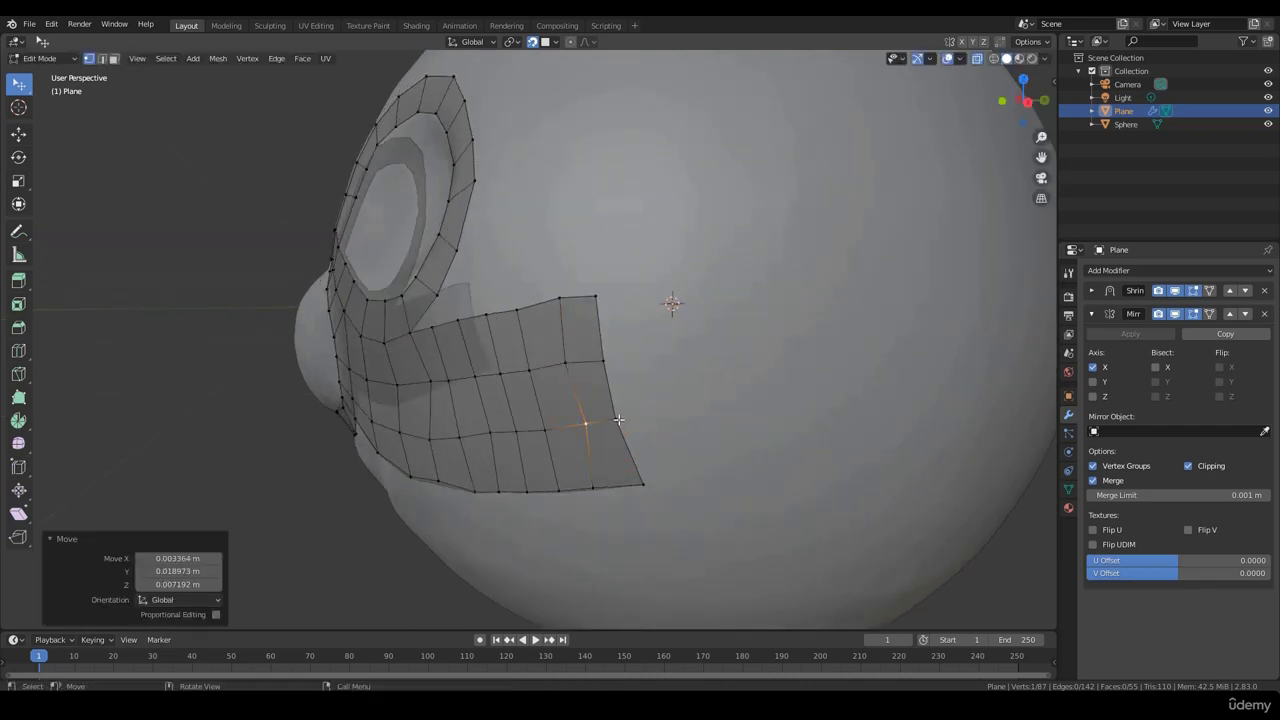
Reposition the vertices along the cheek grid's outer vertical edge to widen the last column of quads.
key("g")
left_click(614, 399)
key("g")
left_click(606, 363)
middle_click_drag(606, 363, 674, 420)
key("g")
left_click(592, 277)
left_click(698, 433)
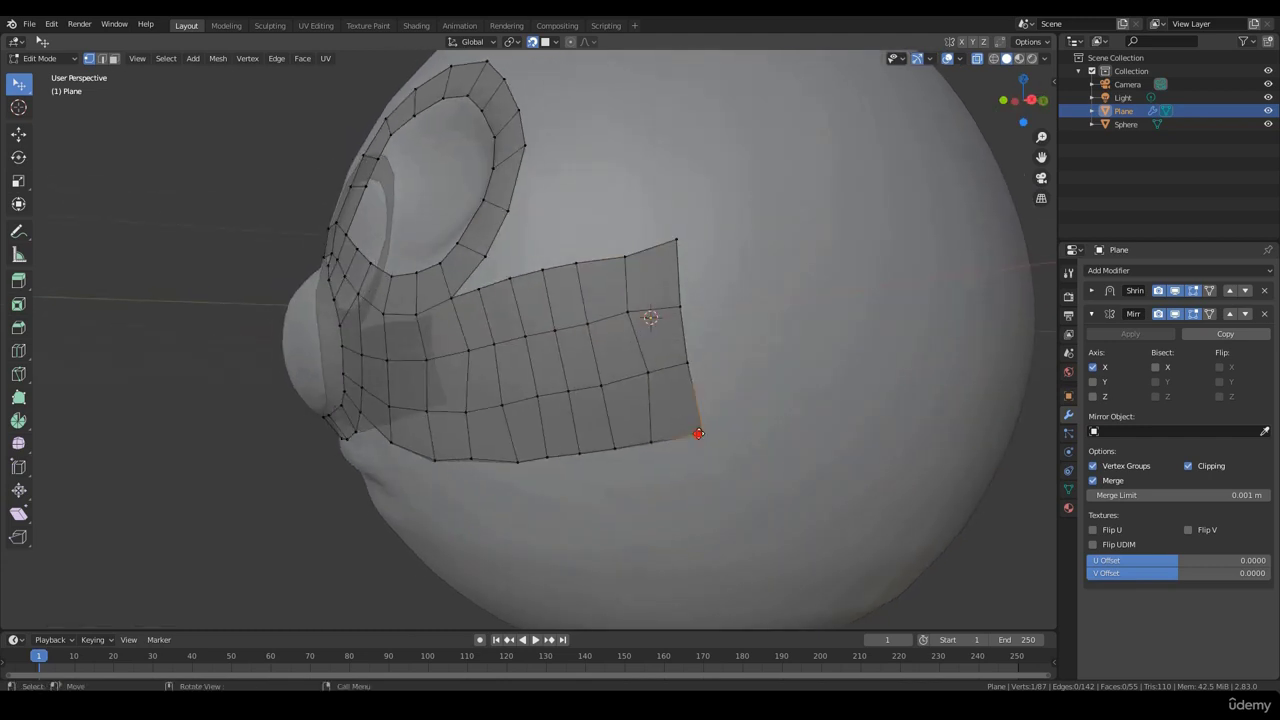
Pull the outer lower corner and the middle vertices of the last two cheek columns farther back to even their spacing.
key("g")
left_click(646, 372)
key("g")
left_click(650, 375)
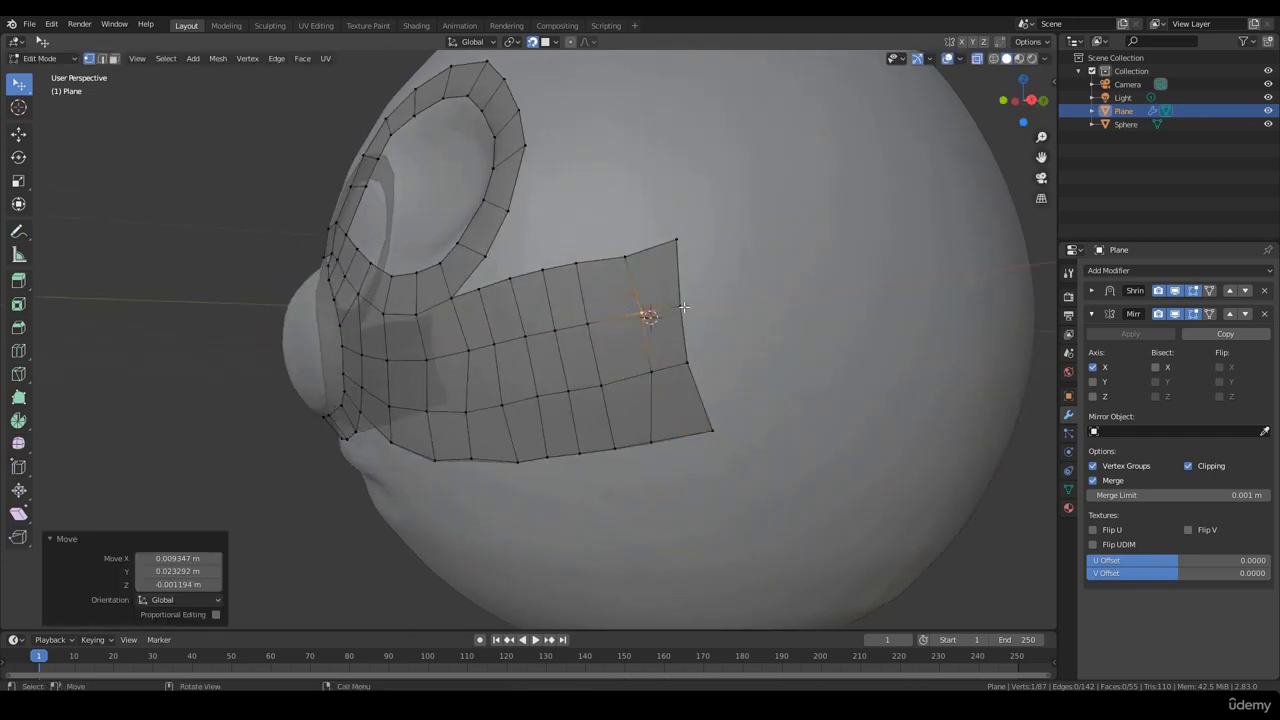
key("g")
left_click(657, 306)
key("g")
left_click(686, 366)
middle_click_drag(686, 366, 768, 363)
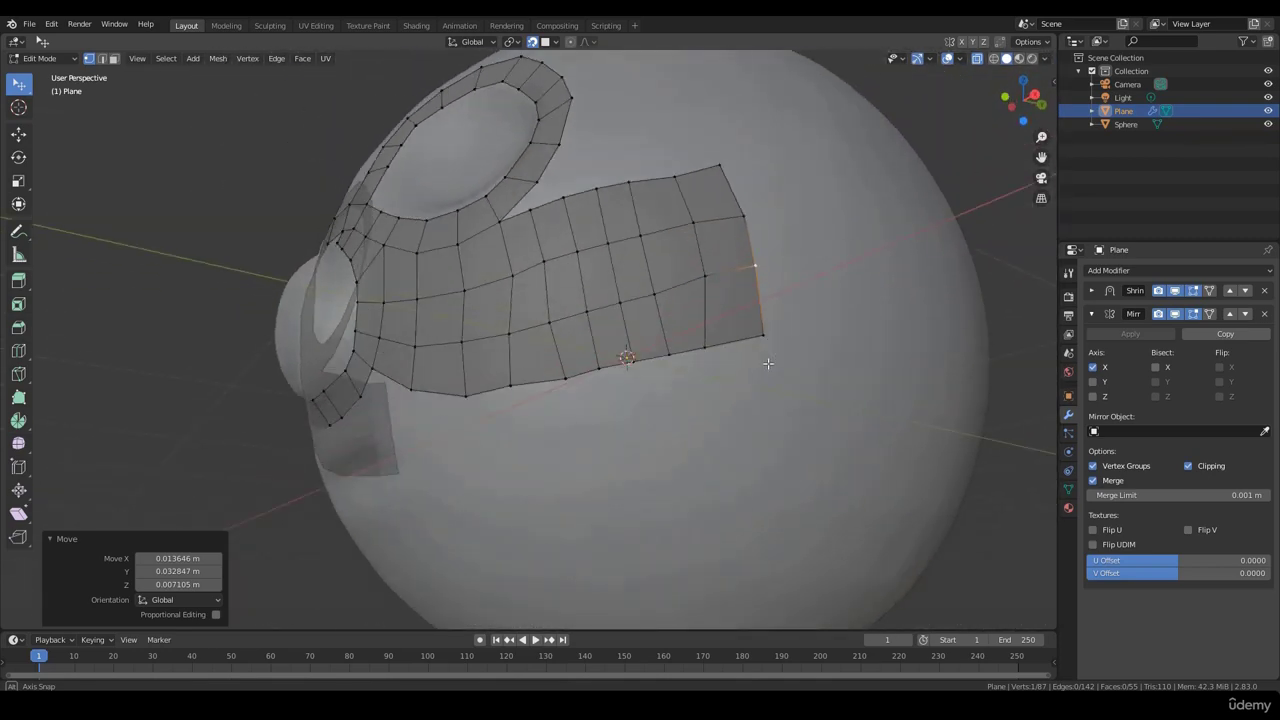
Move two interior cheek vertices below the eye ring slightly toward the nose.
key("g")
left_click(517, 277)
key("g")
left_click(463, 289)
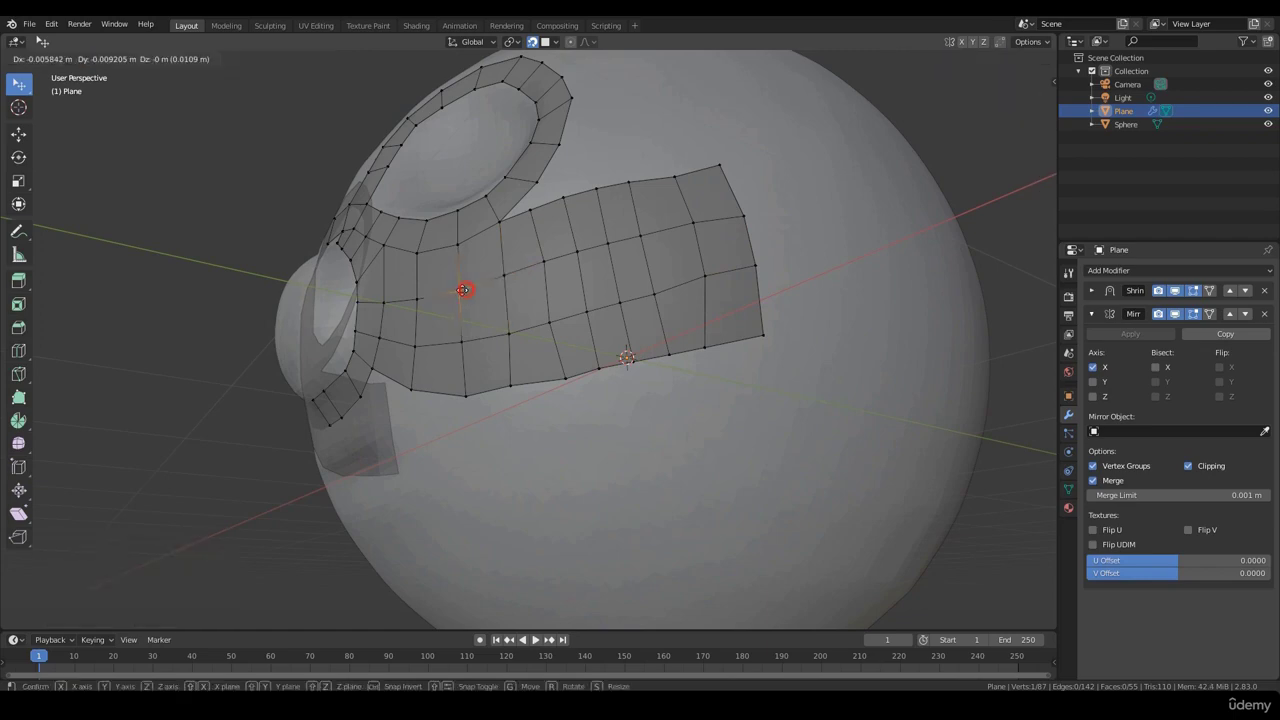
middle_click_drag(563, 351, 527, 390)
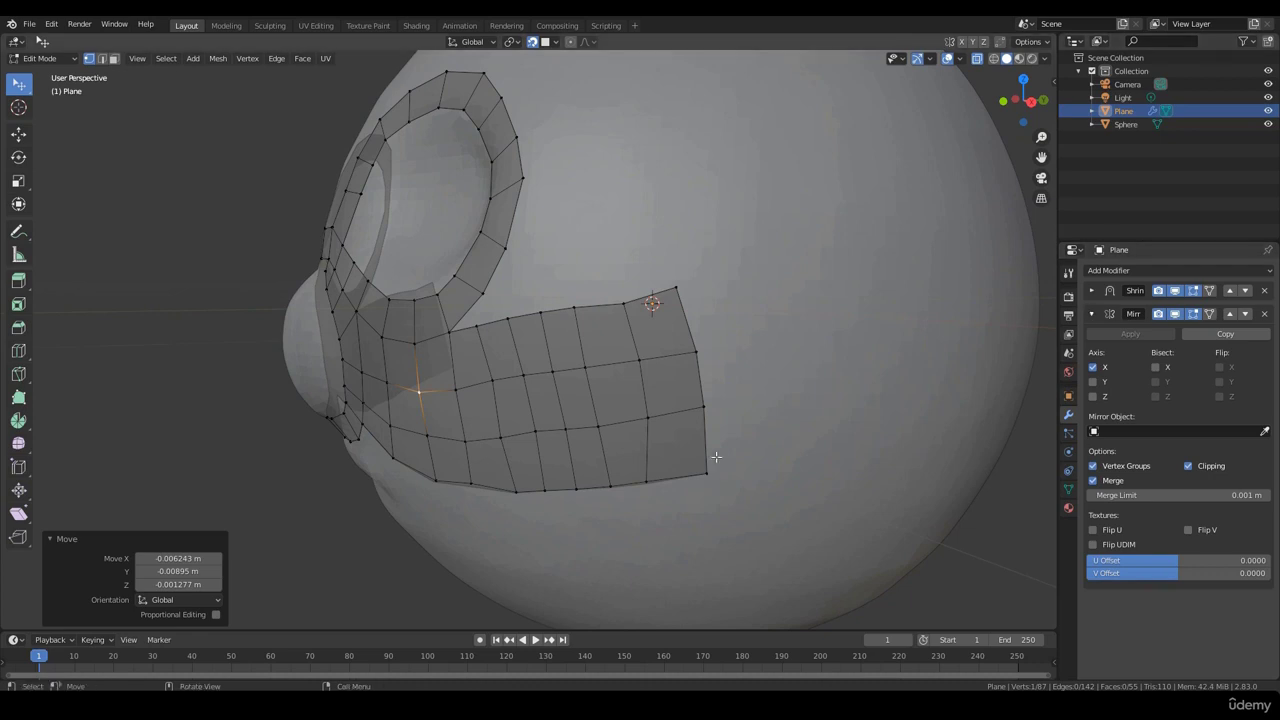
Deselect the vertices and turn on Backface Culling in the viewport shading options.
left_click(894, 334)
middle_click_drag(894, 334, 1053, 36)
left_click(1046, 59)
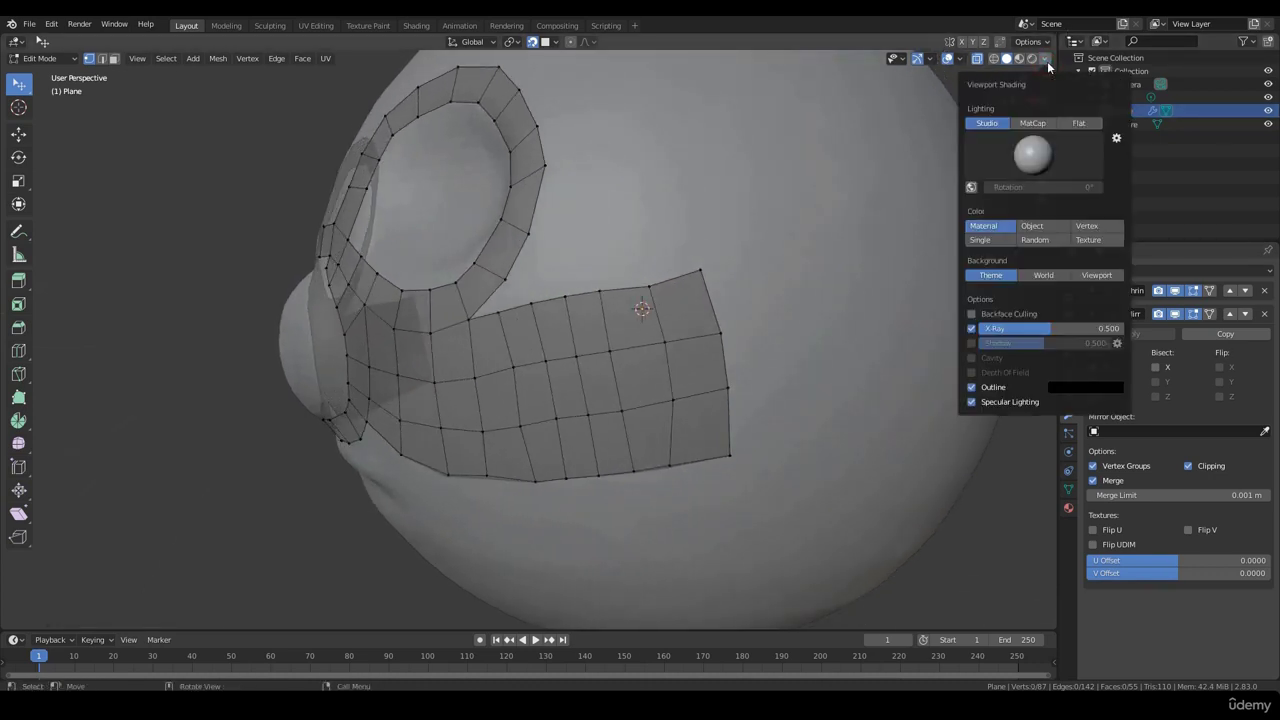
left_click(973, 314)
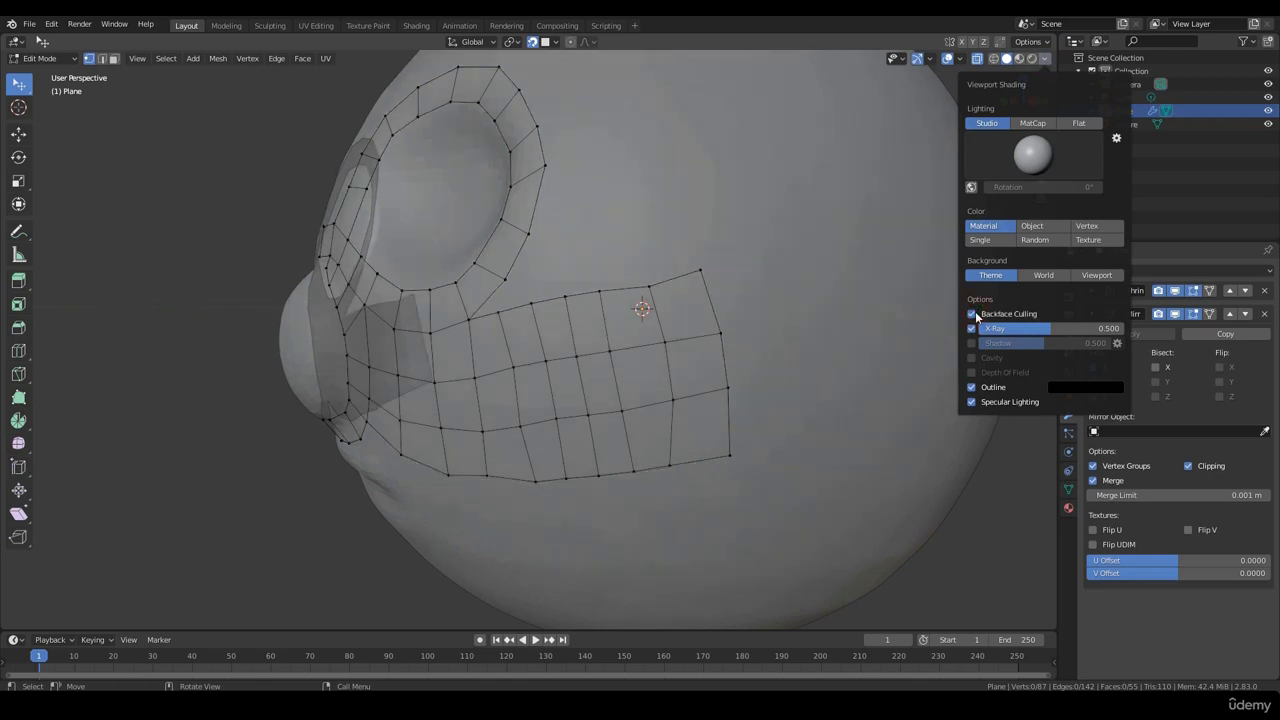
left_click(973, 314)
left_click(973, 314)
left_click(973, 314)
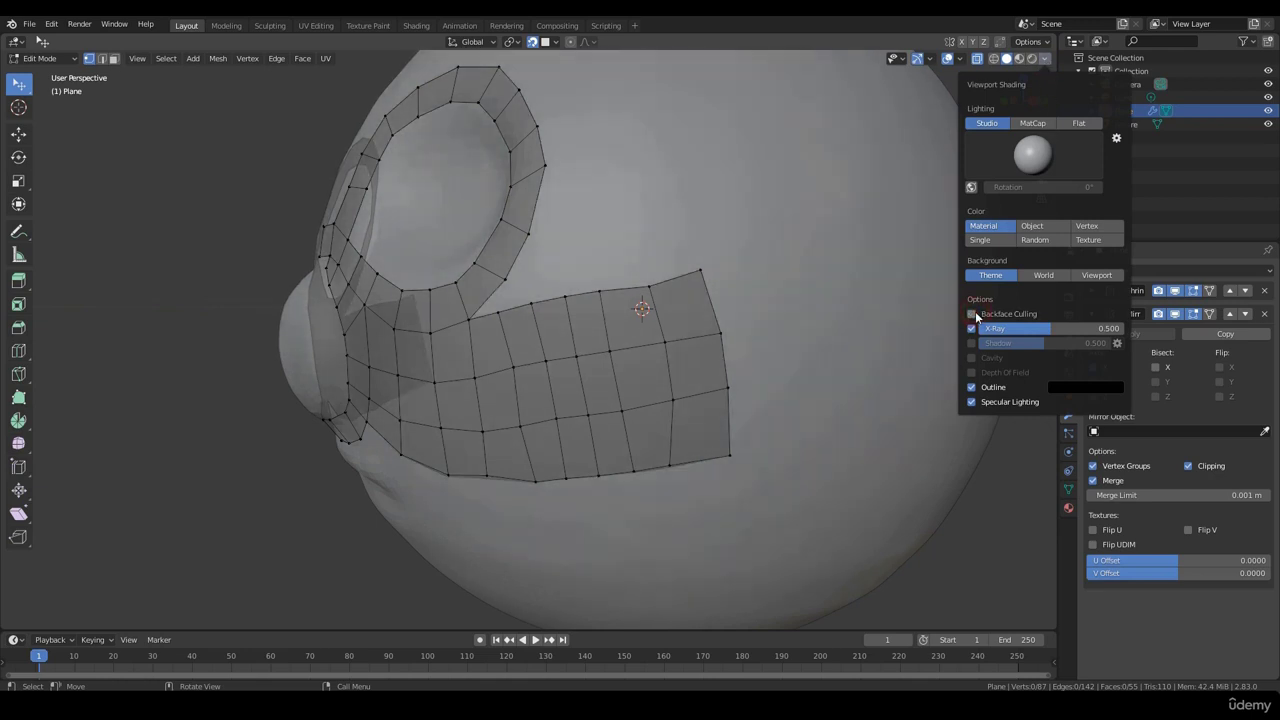
left_click(973, 314)
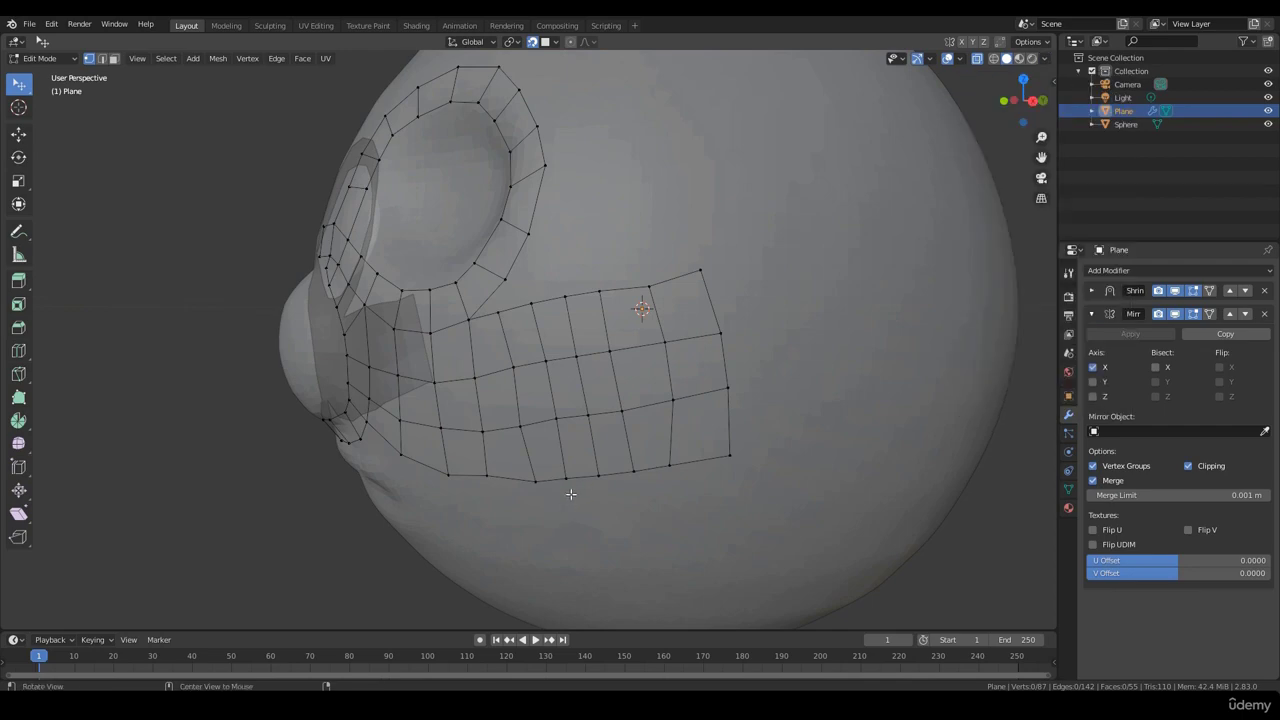
Move the second-to-last vertex on the cheek grid's upper edge outward and turn Backface Culling off.
mouse_move(571, 491)
middle_mouse_down()
mouse_move(523, 508)
mouse_move(634, 491)
mouse_move(589, 486)
mouse_move(636, 459)
mouse_move(666, 489)
mouse_move(789, 326)
middle_mouse_up()
left_click(750, 281)
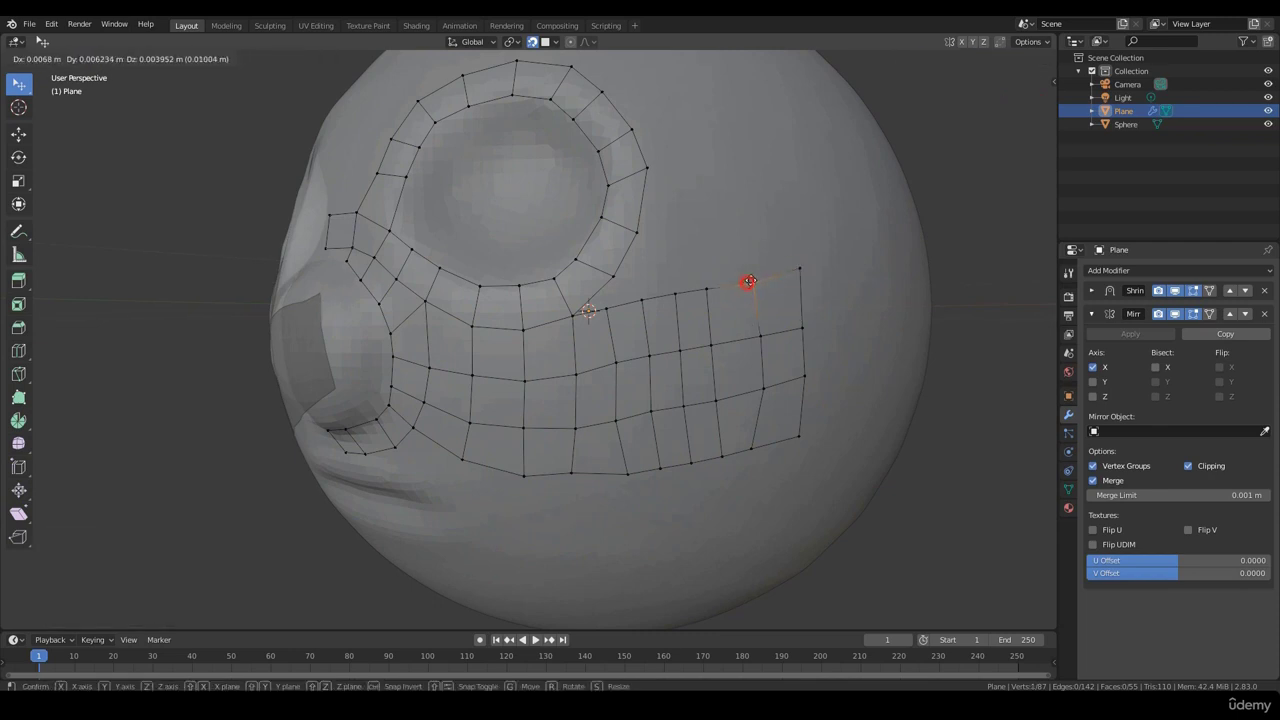
left_click(1046, 58)
left_click(972, 314)
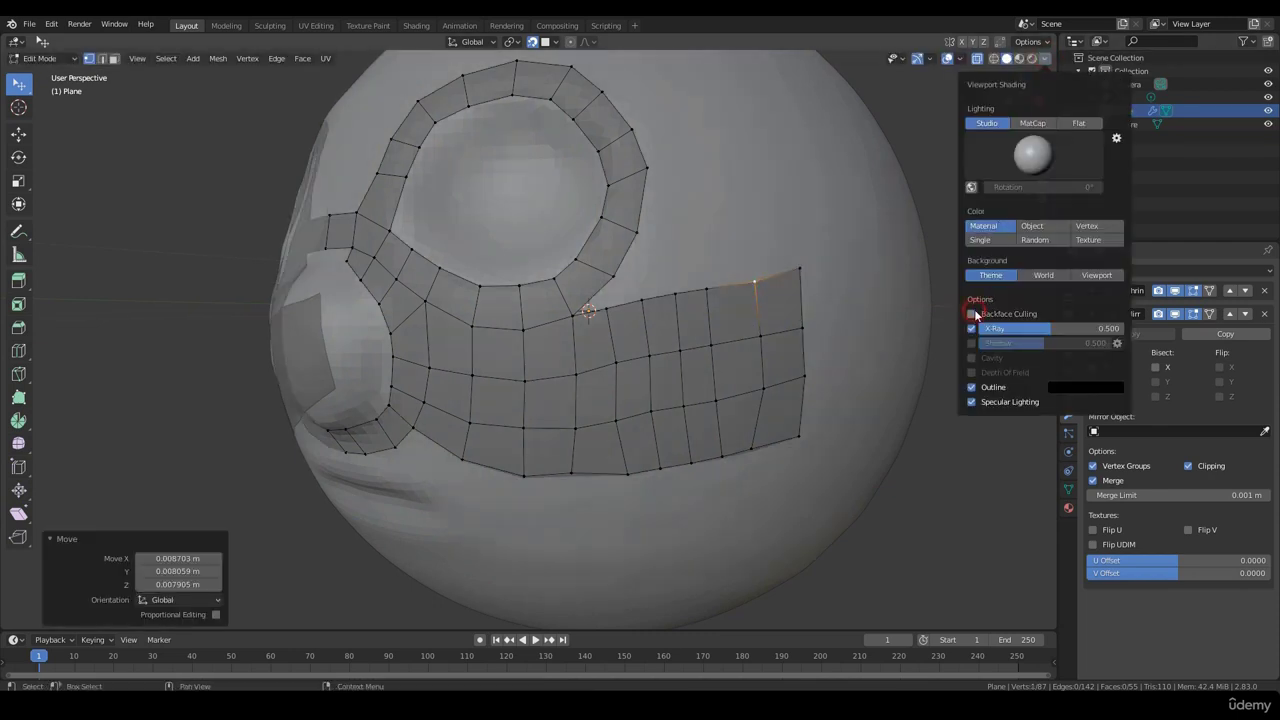
Shift the unevenly spaced vertex on the cheek grid's lower edge toward the nose and deselect everything.
mouse_move(945, 450)
middle_mouse_down()
mouse_move(931, 466)
mouse_move(789, 408)
mouse_move(791, 437)
mouse_move(807, 333)
mouse_move(800, 420)
middle_mouse_up()
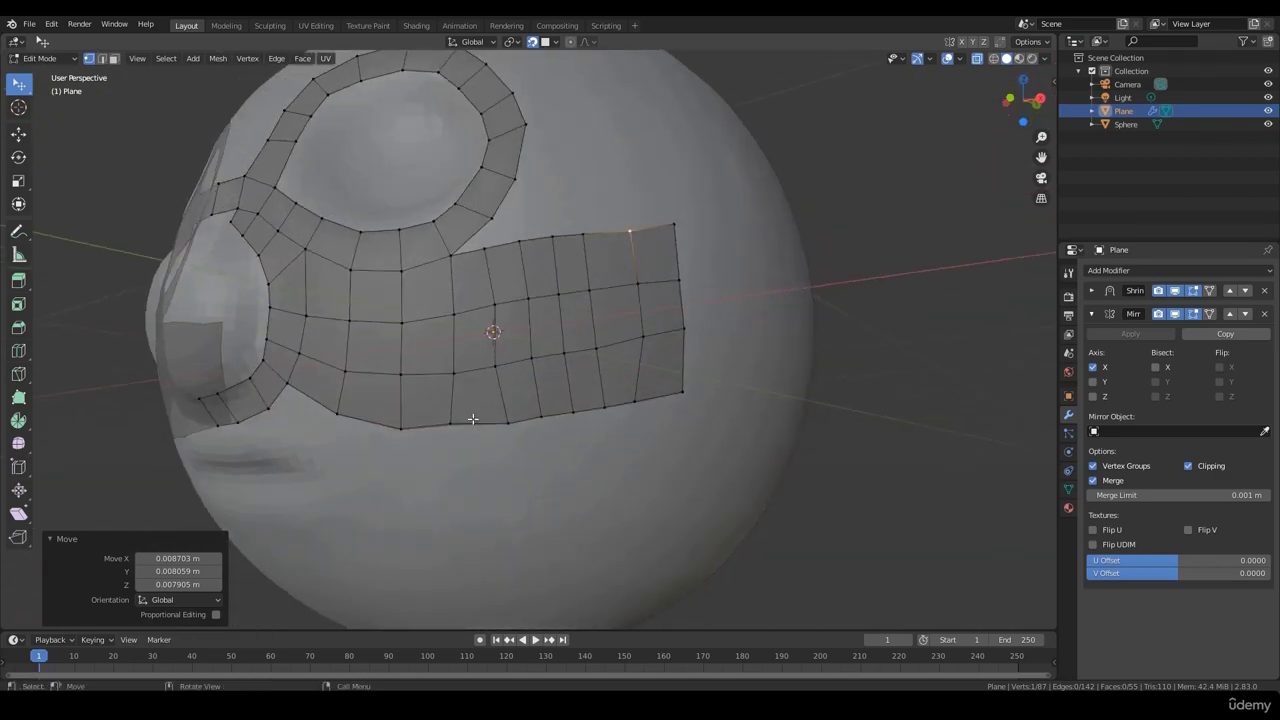
left_click_drag(507, 424, 459, 427)
middle_click_drag(502, 432, 782, 412)
left_click(896, 459)
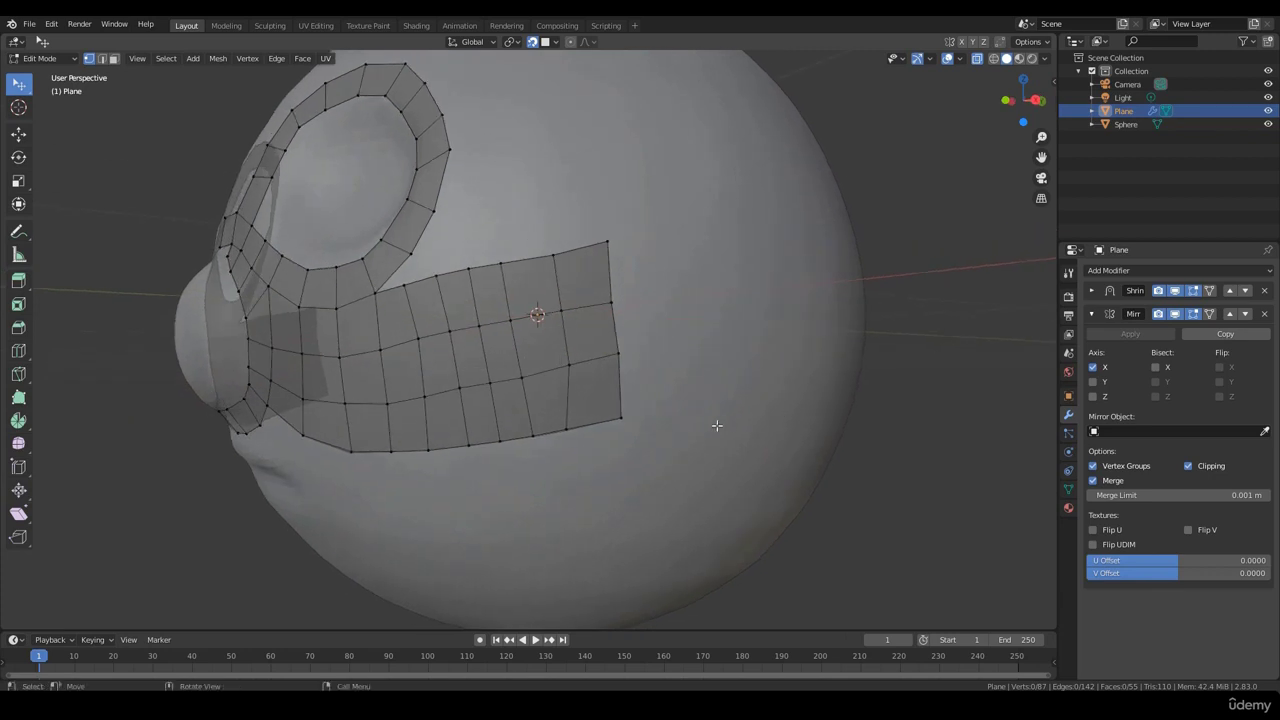
middle_click_drag(841, 484, 815, 472)
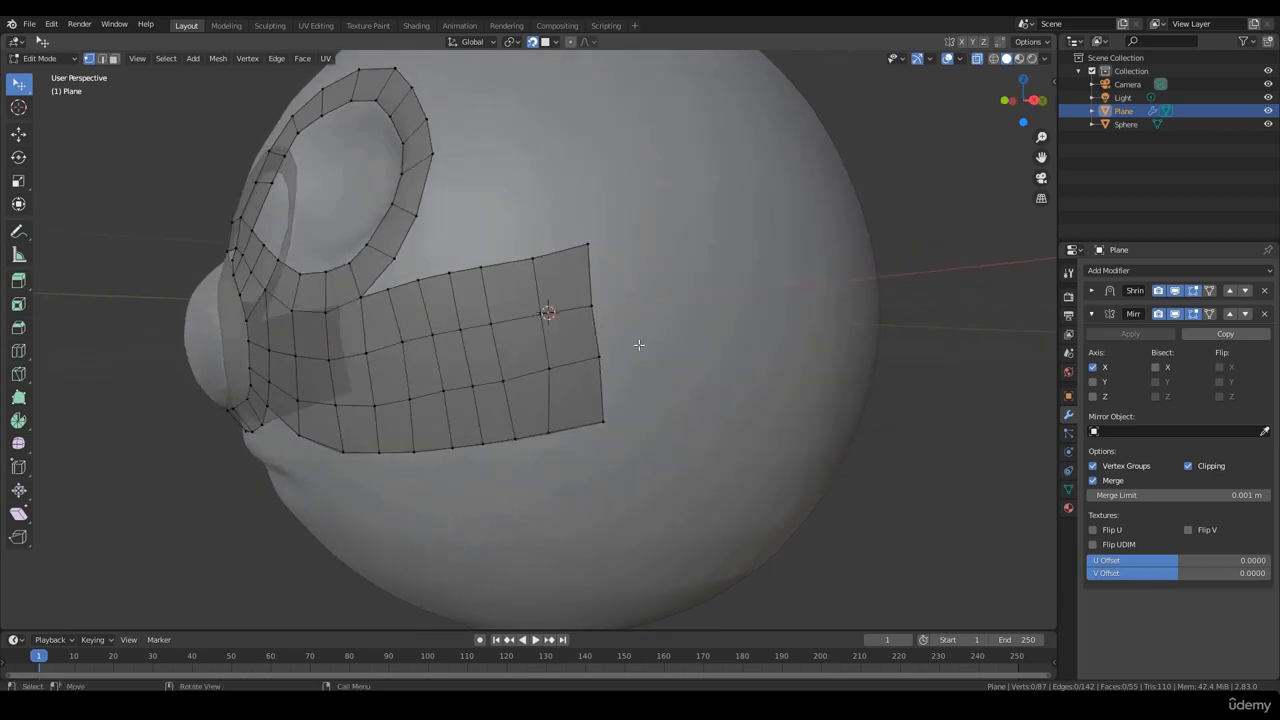
Extrude the three edges of the cheek grid's outer side toward the back of the head as a new column.
middle_click_drag(745, 432, 667, 356)
scroll(654, 359, "up", 2)
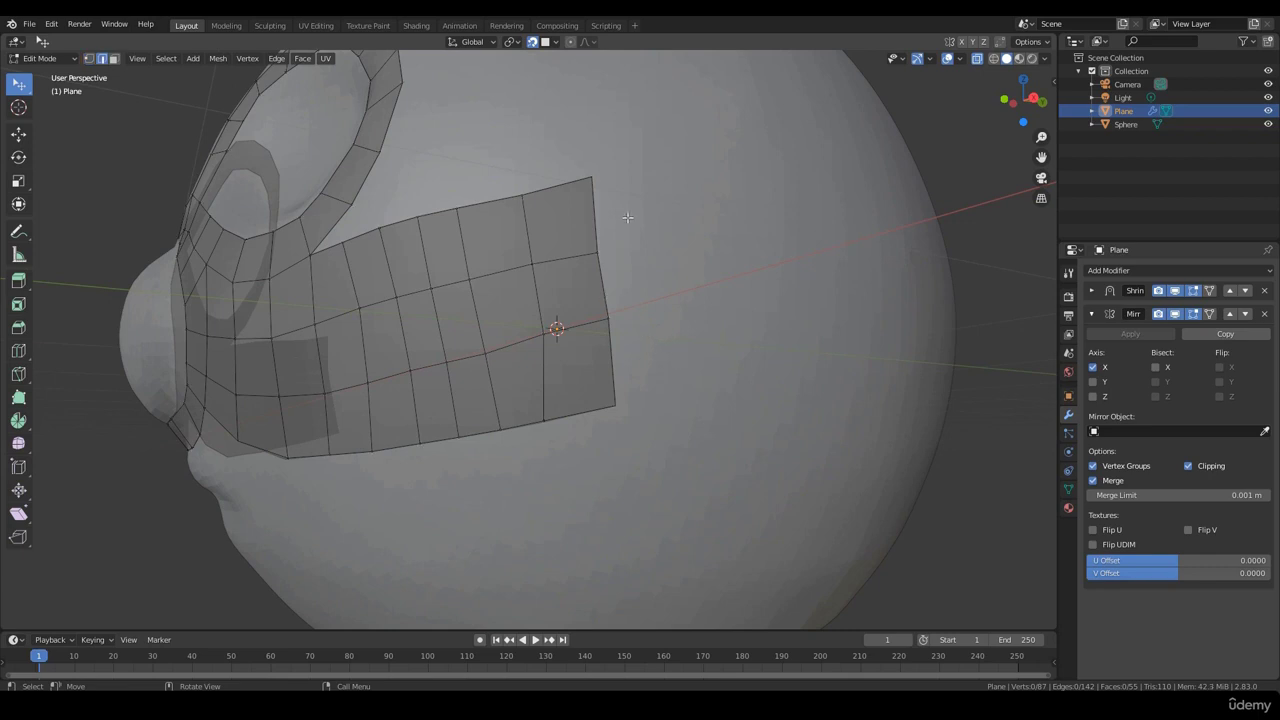
middle_click_drag(593, 221, 640, 309)
key("e")
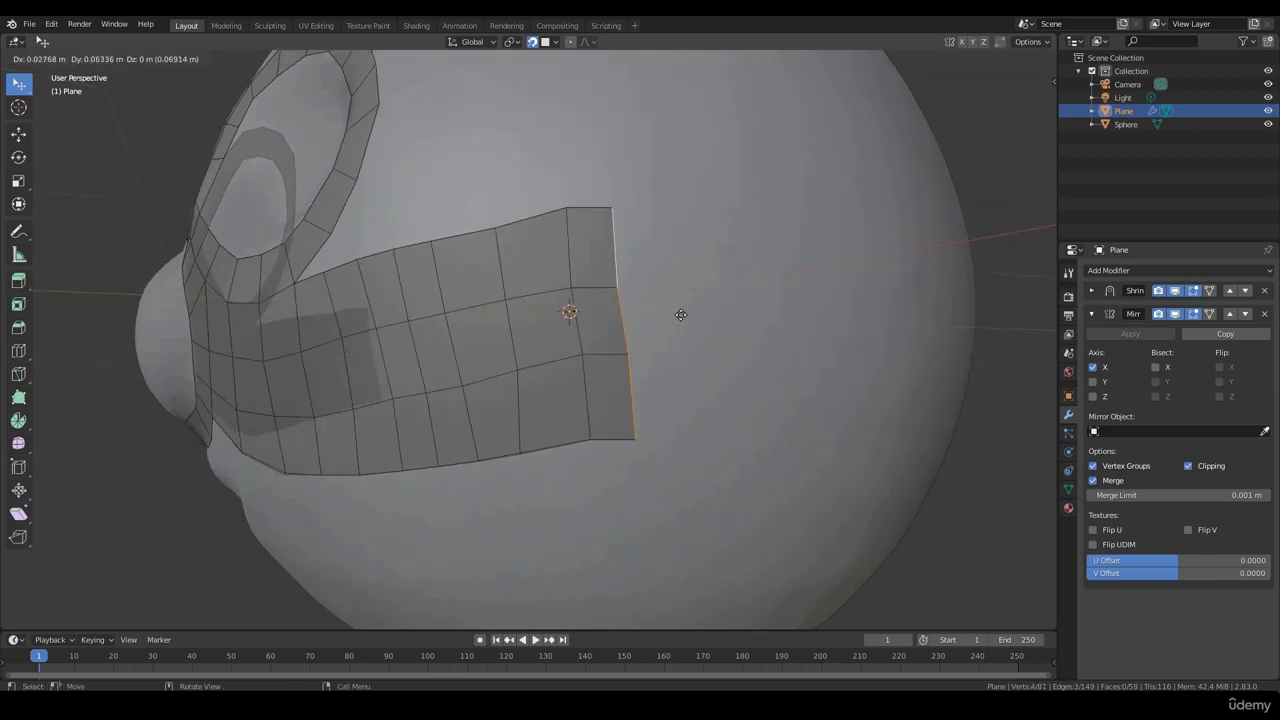
left_click(708, 300)
Extrude the center edge under the nose down to the upper lip and add the adjoining quad beside it.
middle_click_drag(720, 323, 424, 344)
scroll(731, 354, "down", 2)
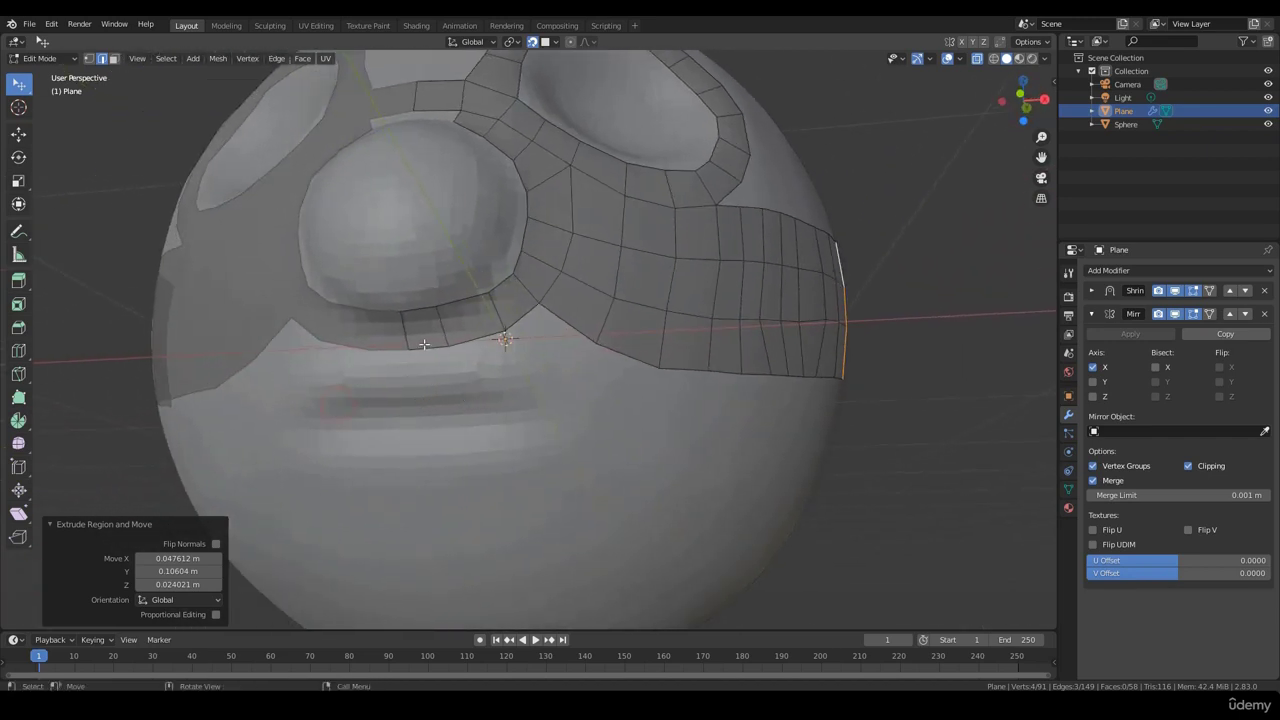
left_click(426, 354)
left_click(427, 384)
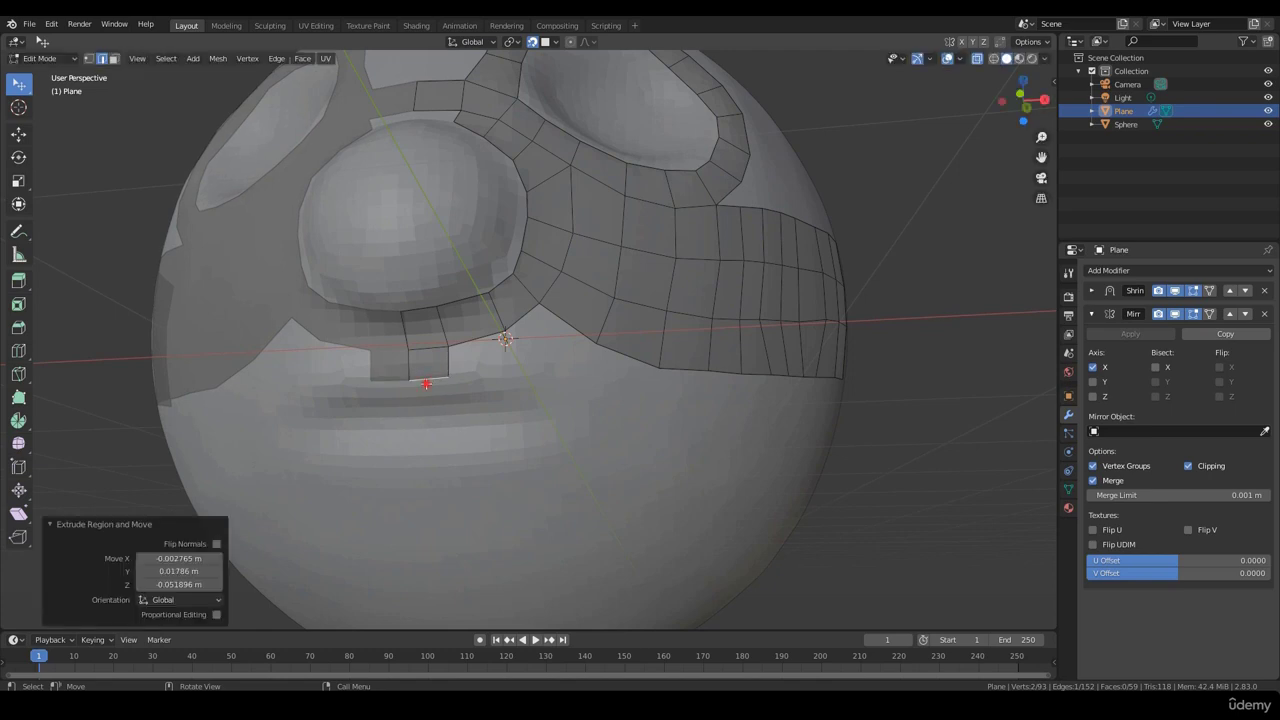
key("1")
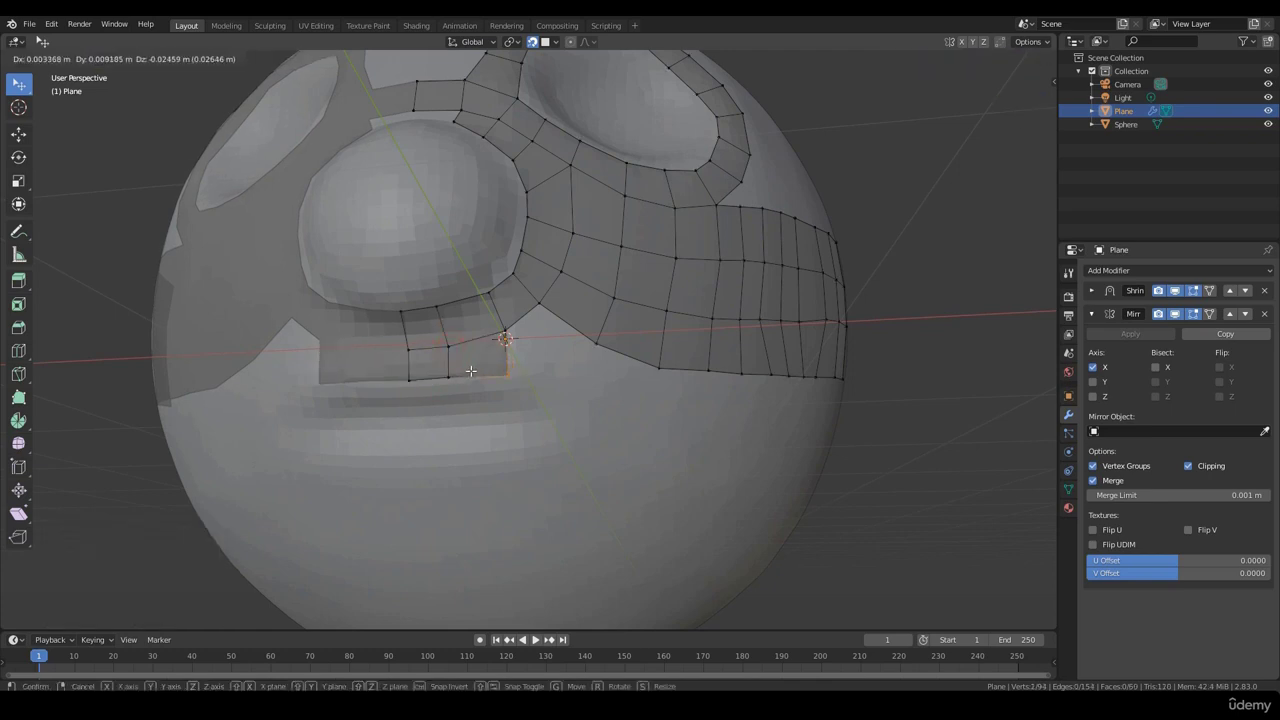
left_click(471, 371)
Extrude the side edge of the upper-lip strip toward the mouth corner, then rotate and move it to follow the lips.
key("2")
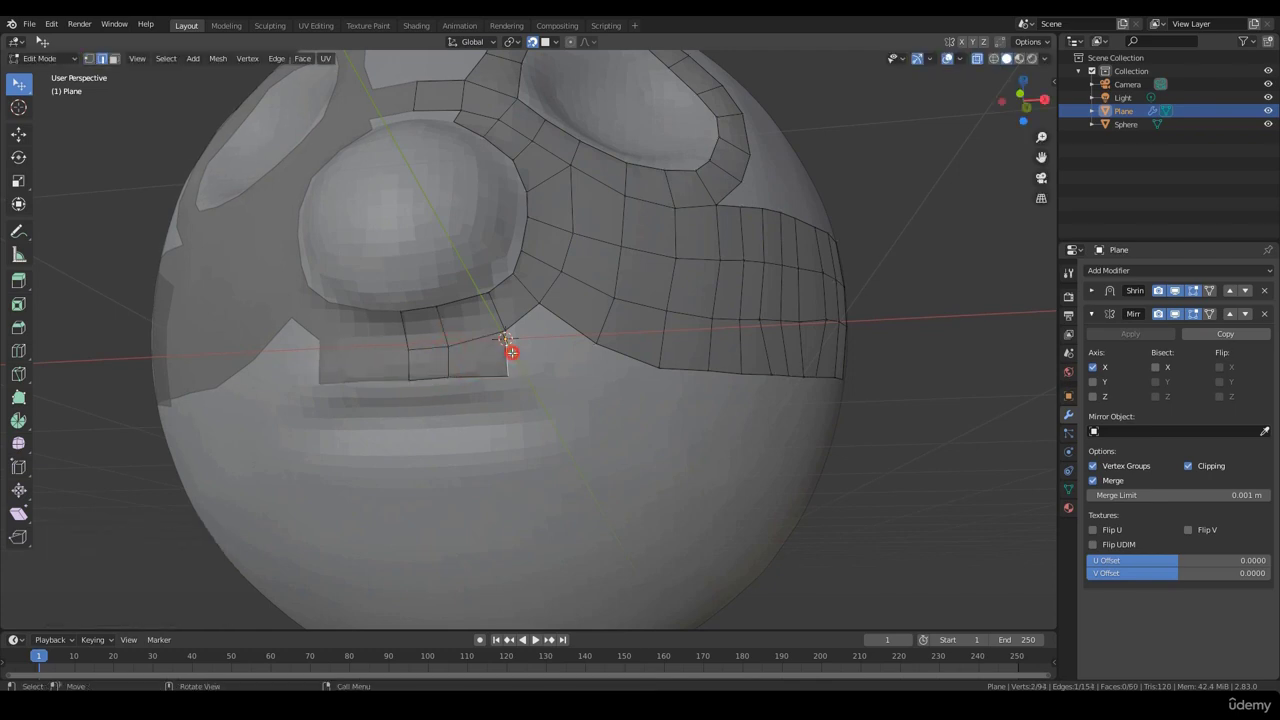
left_click(553, 380)
key("r")
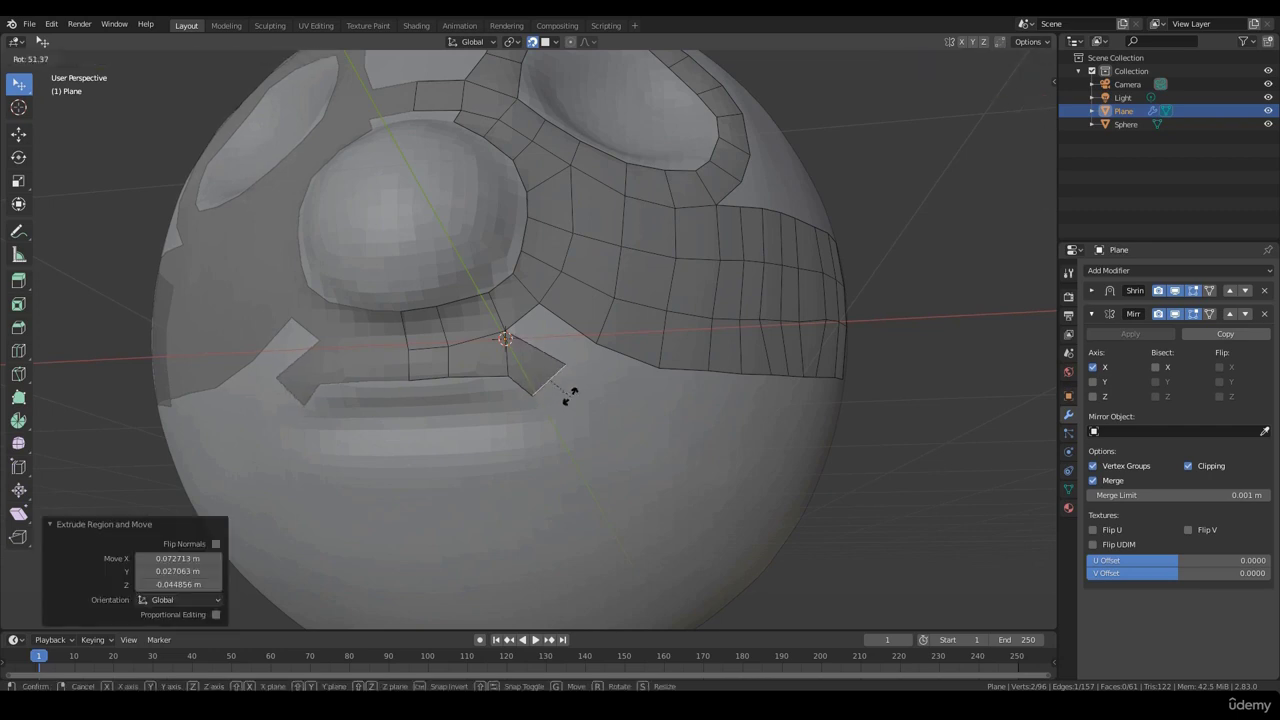
left_click(570, 396)
left_click(582, 389)
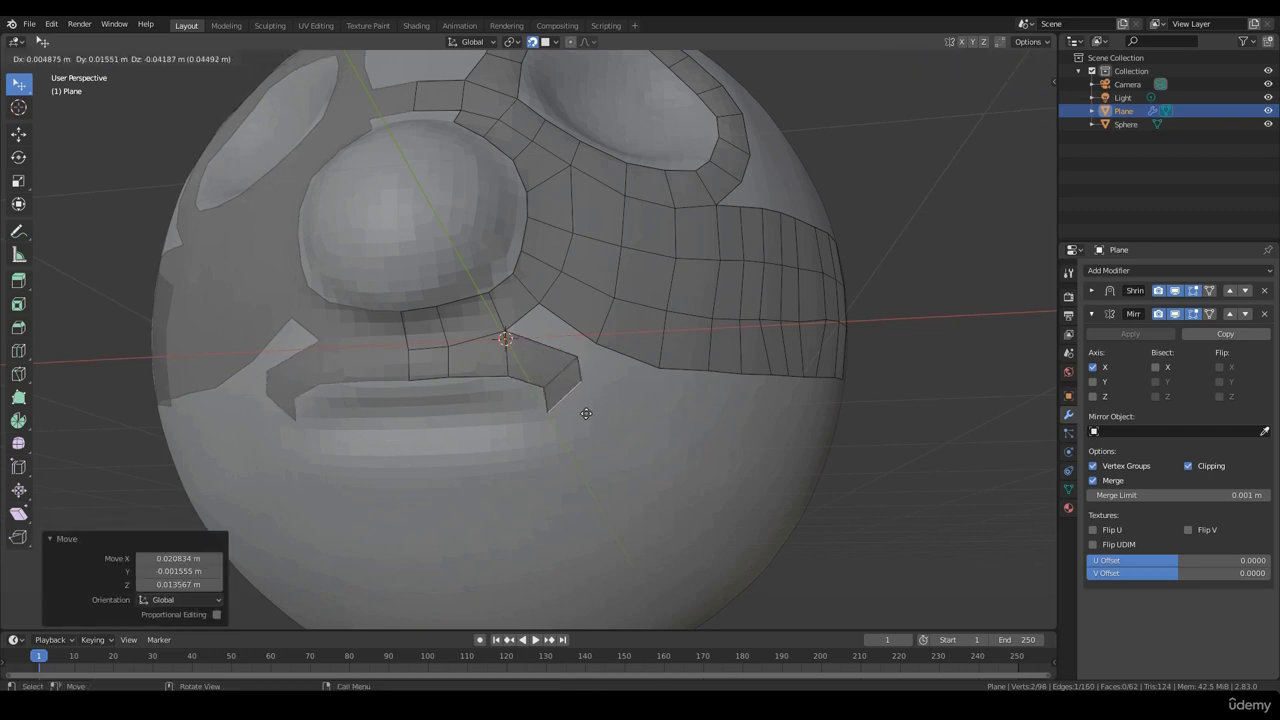
Extrude three more quads around the mouth corner and under the lower lip, rotating the end edges to follow the mouth.
right_click(582, 457)
key("g")
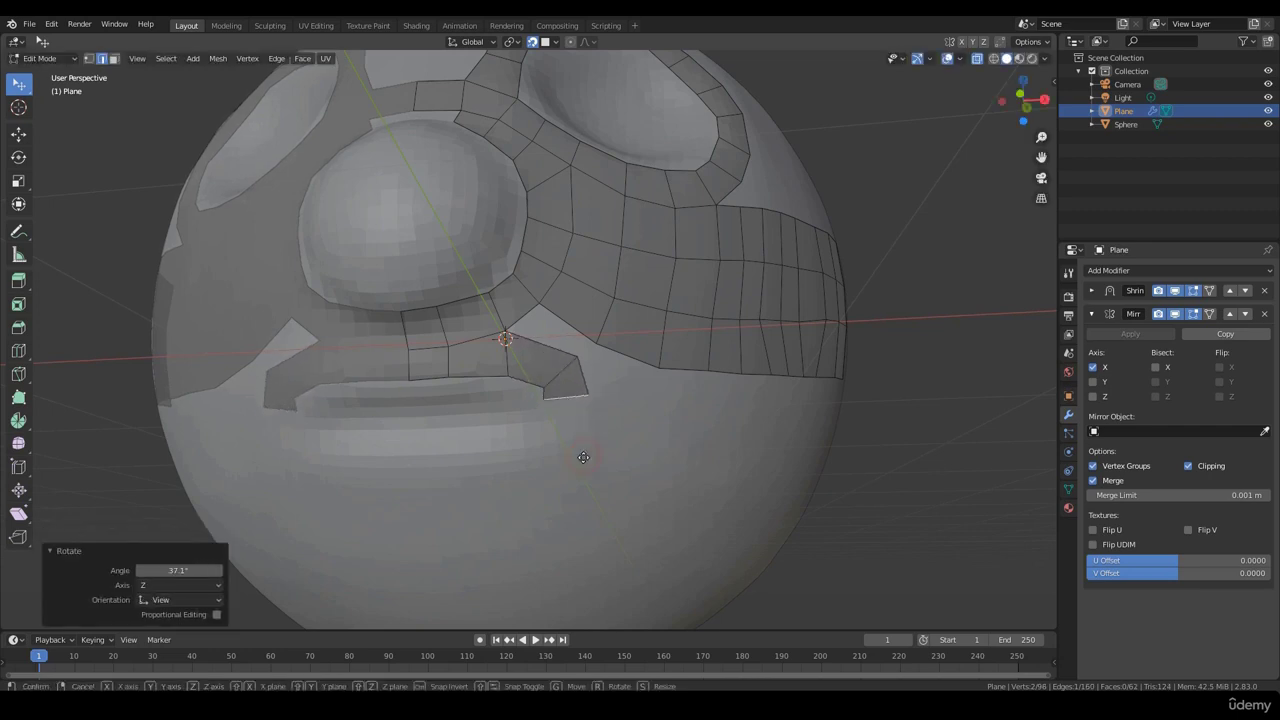
left_click(582, 469)
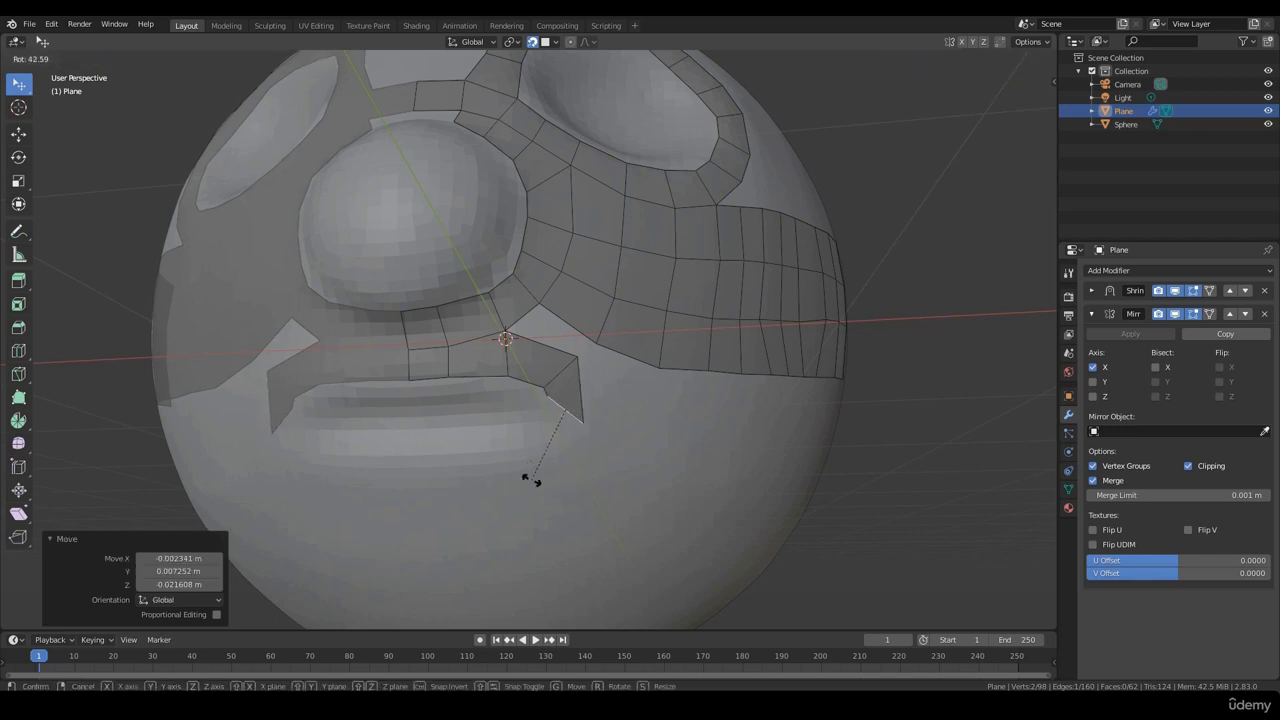
left_click(530, 480)
left_click(502, 503)
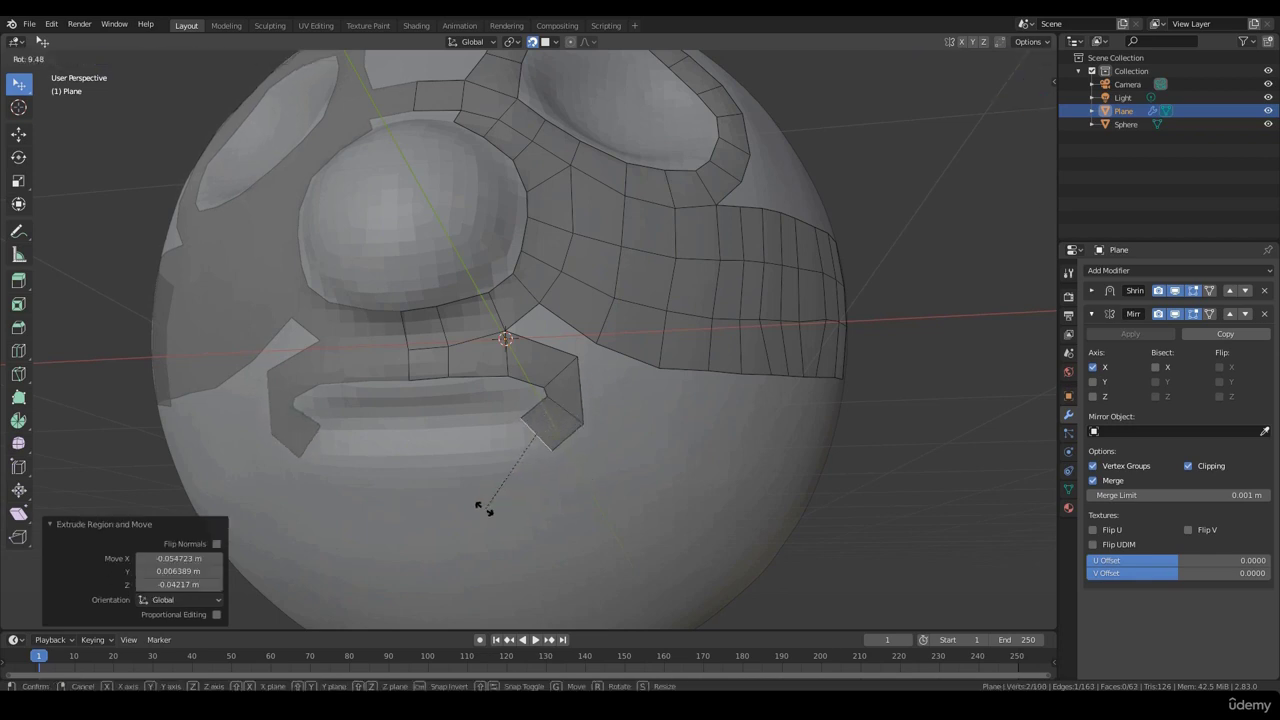
left_click(475, 507)
left_click(426, 509)
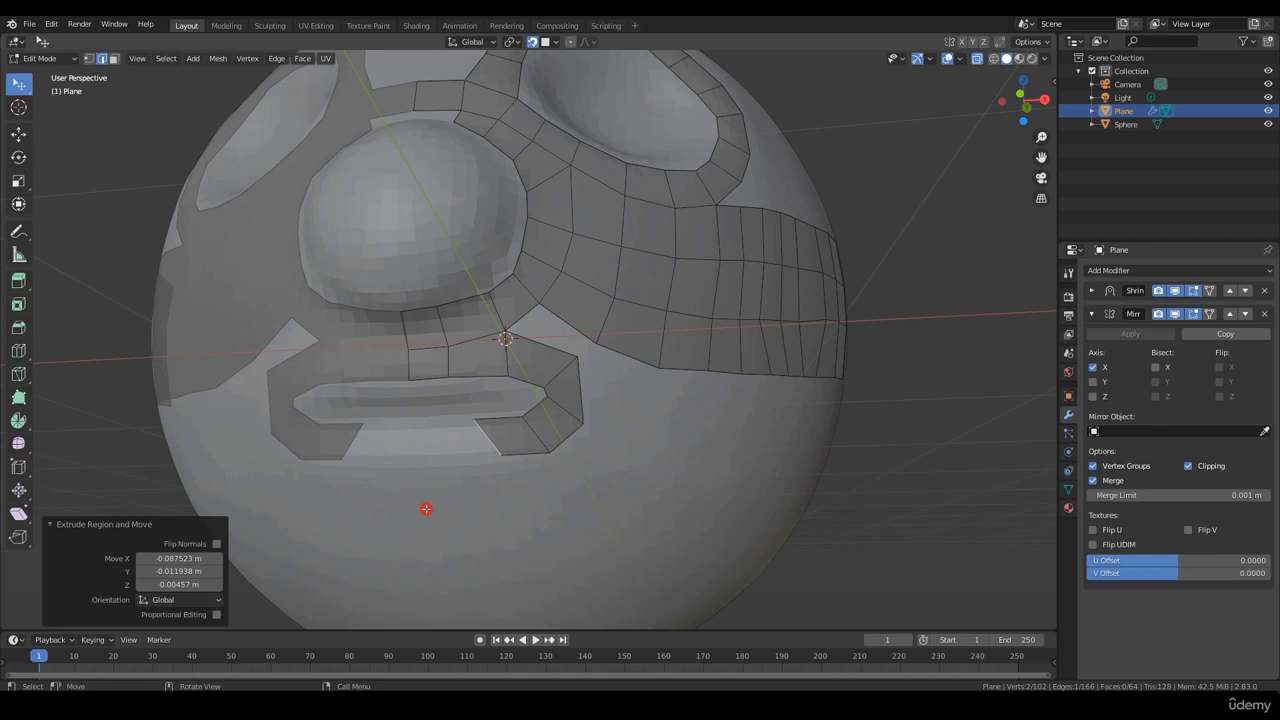
left_click(434, 457)
Extrude two more quads along the lower lip to the mirror line to close the mouth loop, then deselect.
middle_click_drag(493, 468, 528, 483)
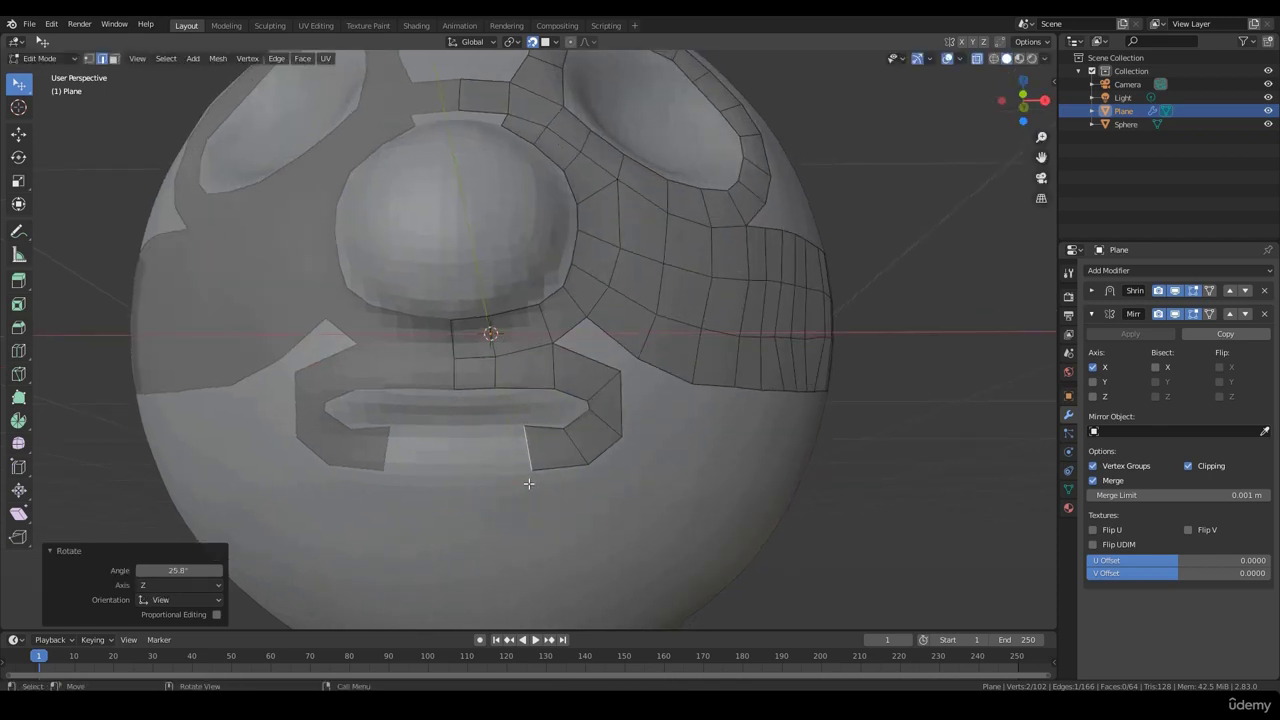
left_click(482, 486)
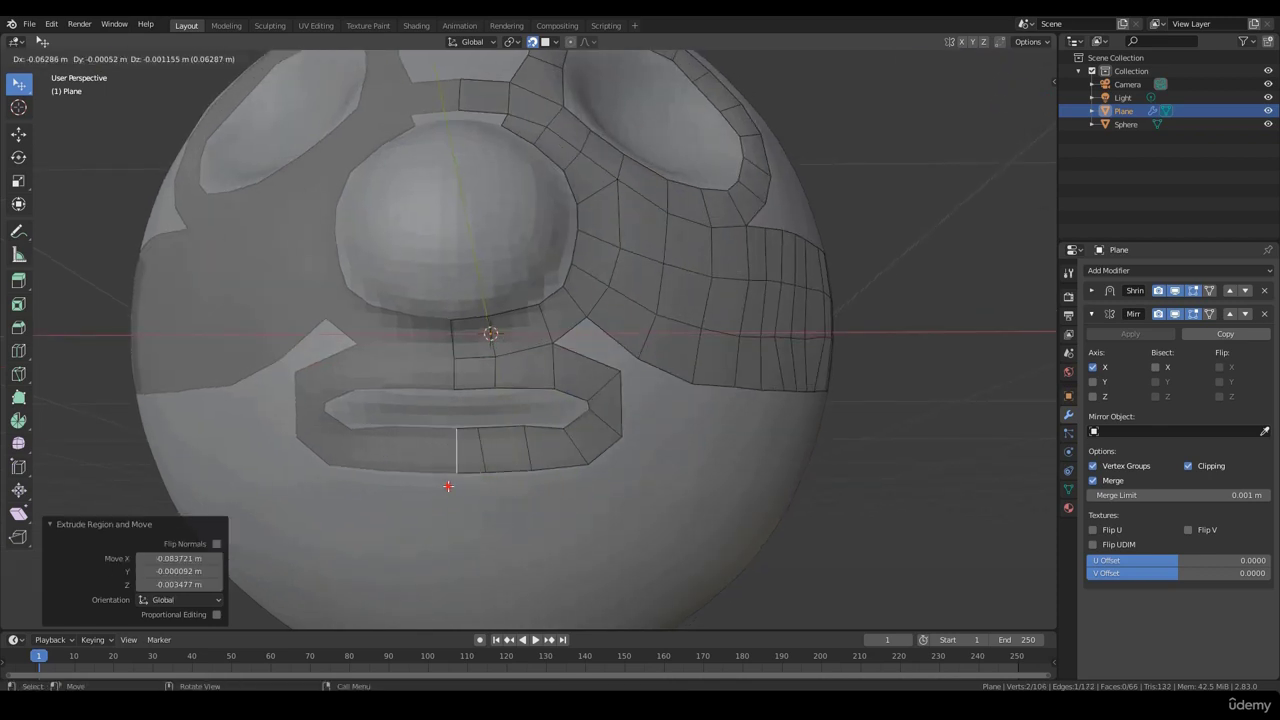
scroll(593, 463, "down", 2)
left_click(745, 511)
scroll(700, 505, "up", 2)
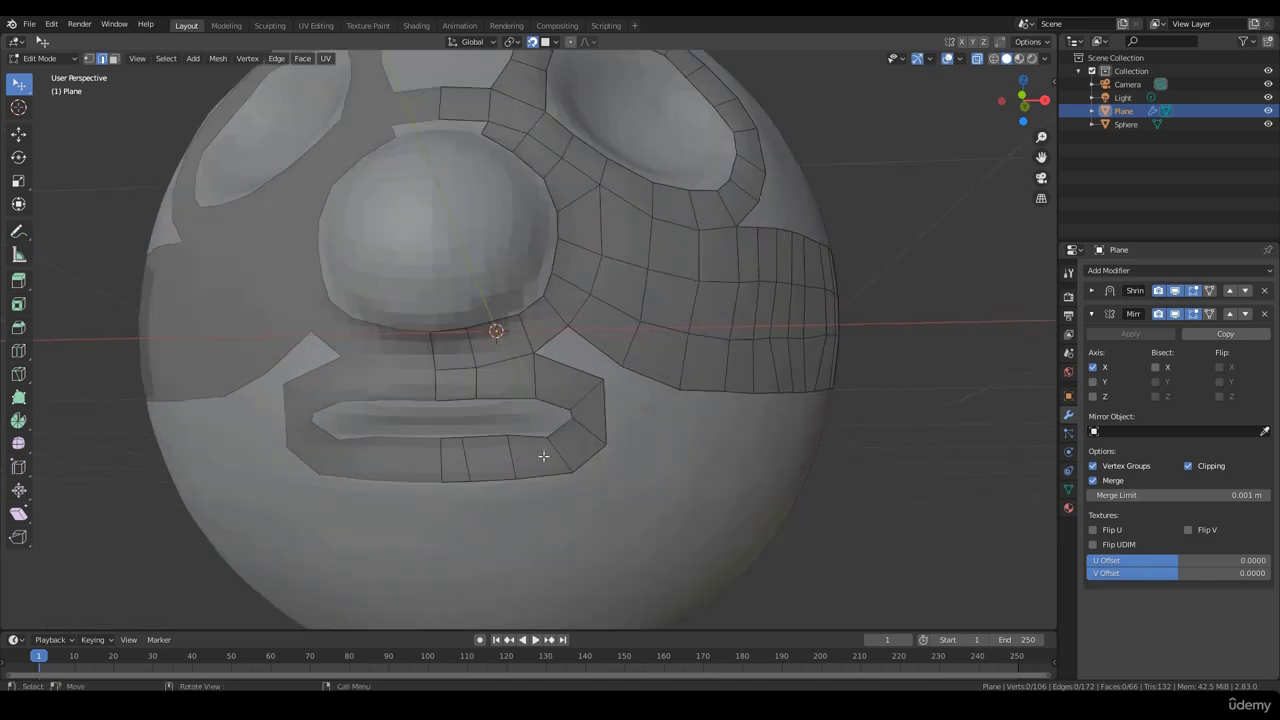
Move the upper and lower vertices of the lower-lip edge nearest the center outward to even the quad widths.
left_click(479, 439)
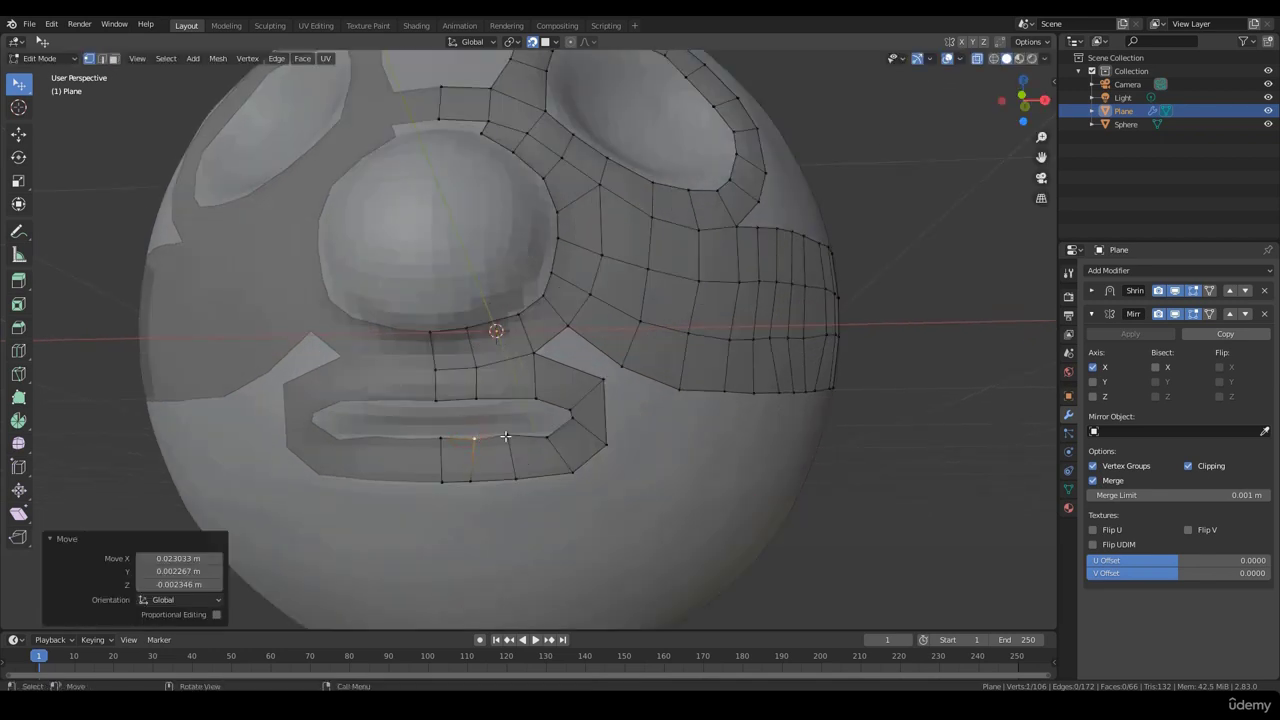
key("g")
left_click(508, 436)
left_click(470, 481)
key("g")
left_click(526, 481)
Switch the mesh to Object Mode and deselect it to inspect the mouth loop and extended cheek strip.
scroll(526, 481, "down", 3)
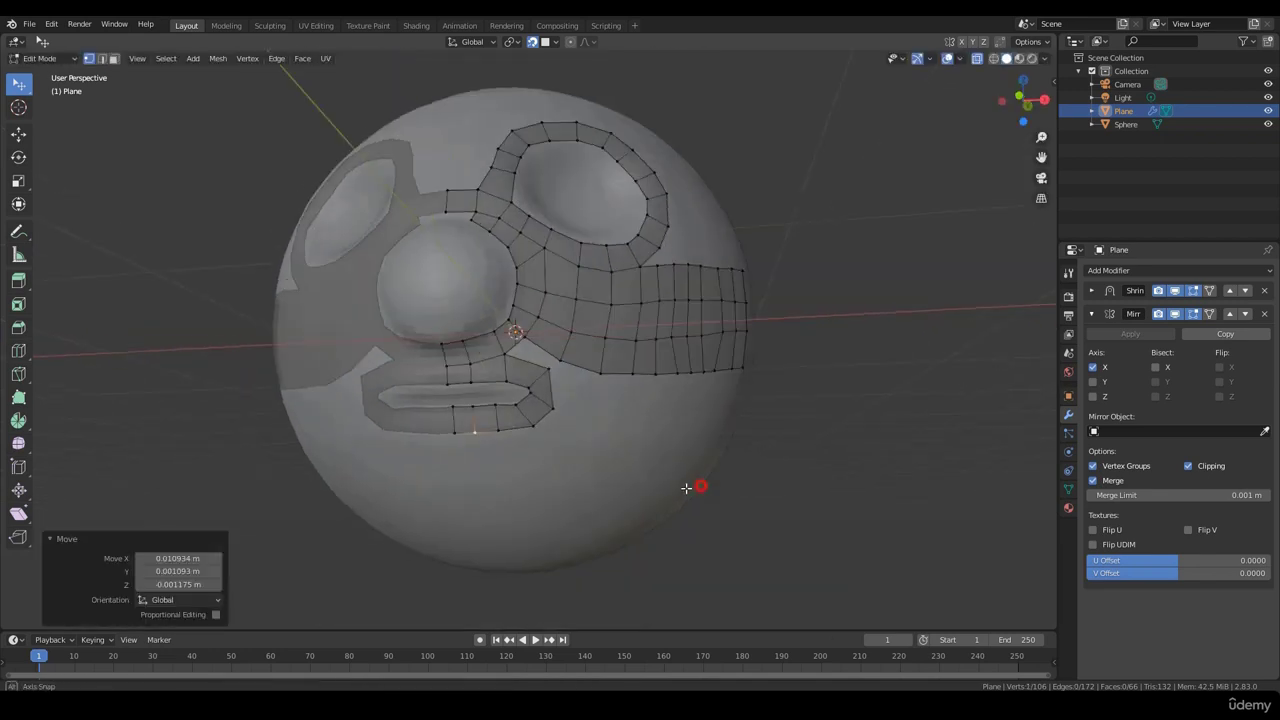
middle_click_drag(660, 486, 630, 490)
scroll(626, 466, "up", 2)
scroll(548, 465, "down", 1)
middle_click_drag(548, 465, 683, 480)
left_click(559, 444)
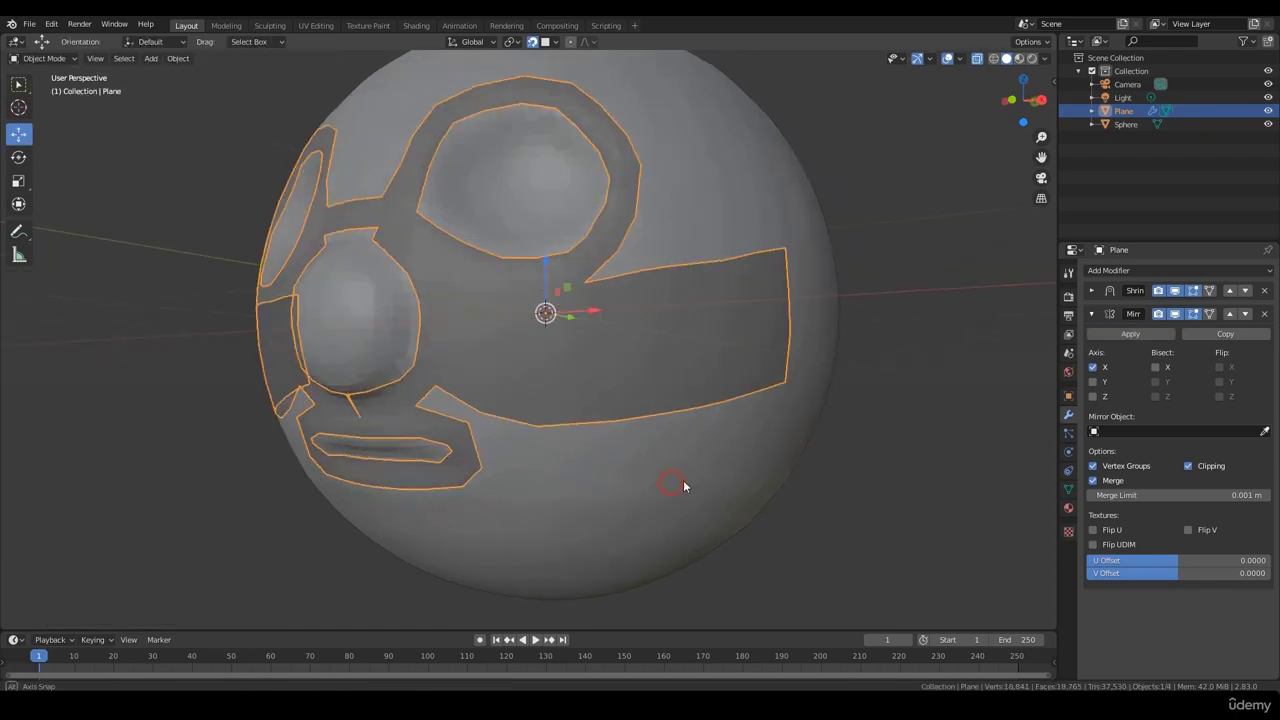
middle_click_drag(830, 495, 865, 461)
left_click(865, 461)
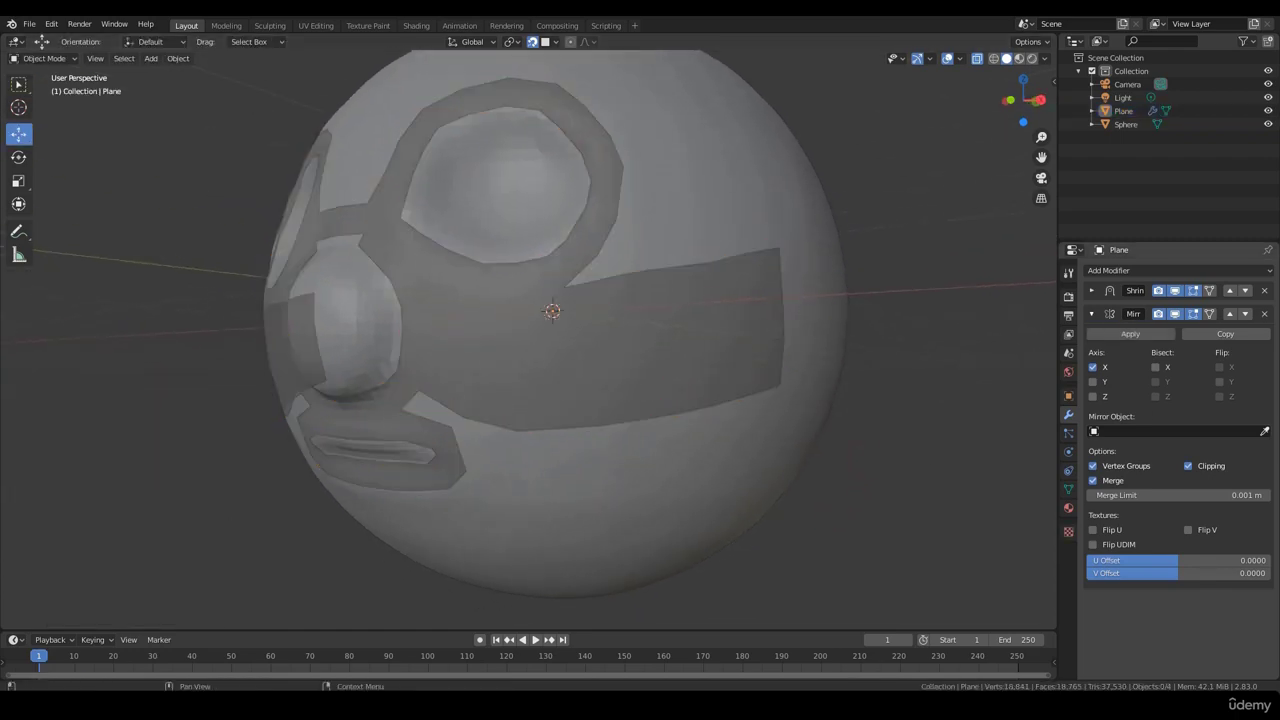